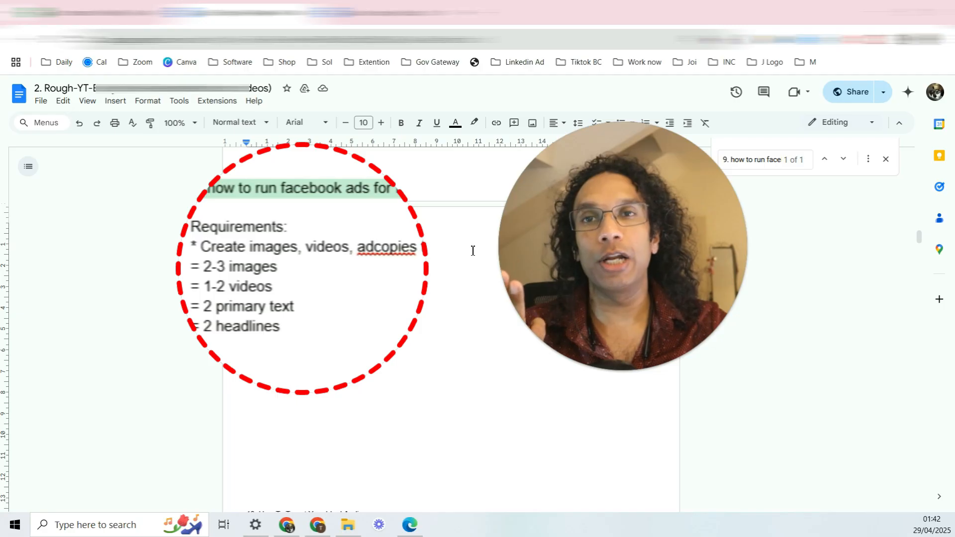
Step: Review the requirements and the list of topics to explain in the document's section on Facebook ads for followers and likes
{"action": "left_click_drag", "start_coordinate": [248, 248], "coordinate": [351, 247]}
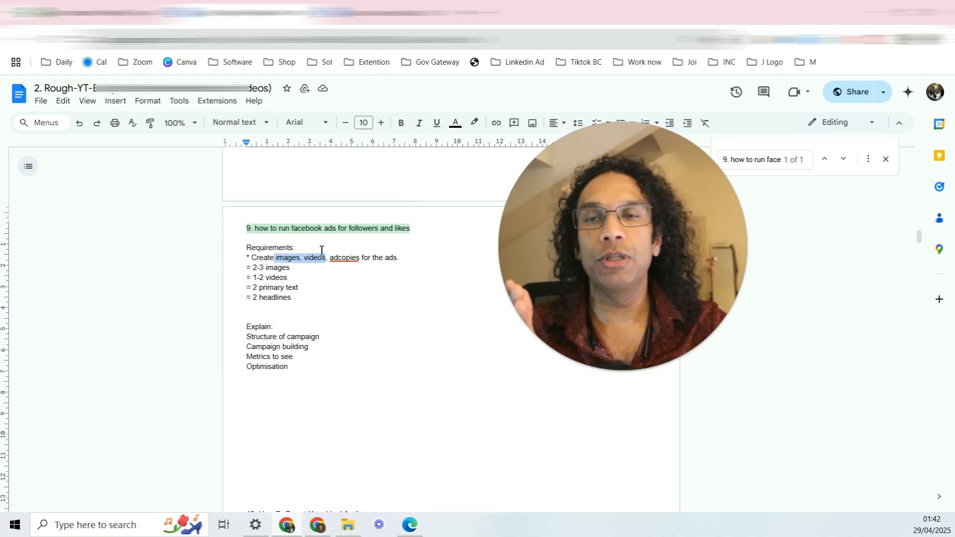
{"action": "left_click", "coordinate": [301, 258]}
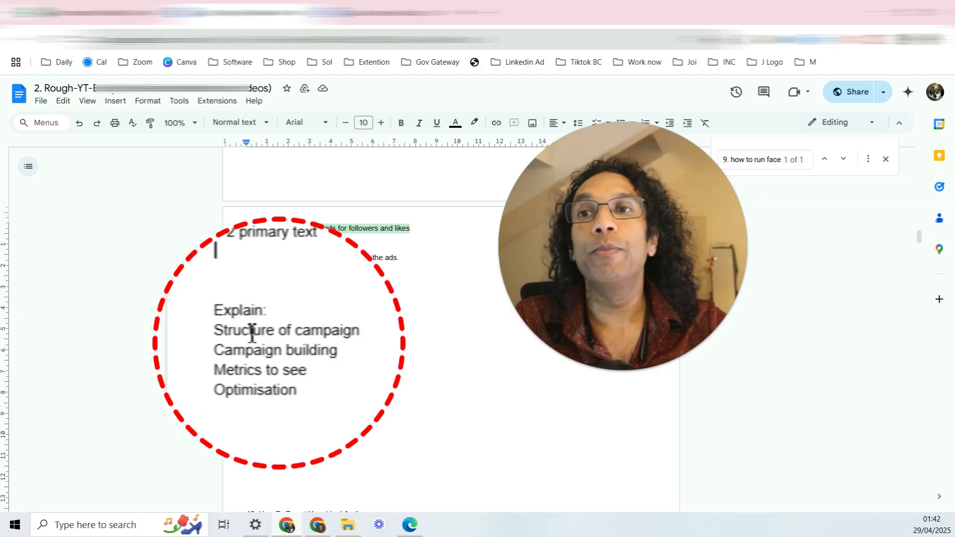
{"action": "left_click", "coordinate": [307, 332]}
{"action": "left_click_drag", "start_coordinate": [295, 350], "coordinate": [300, 372]}
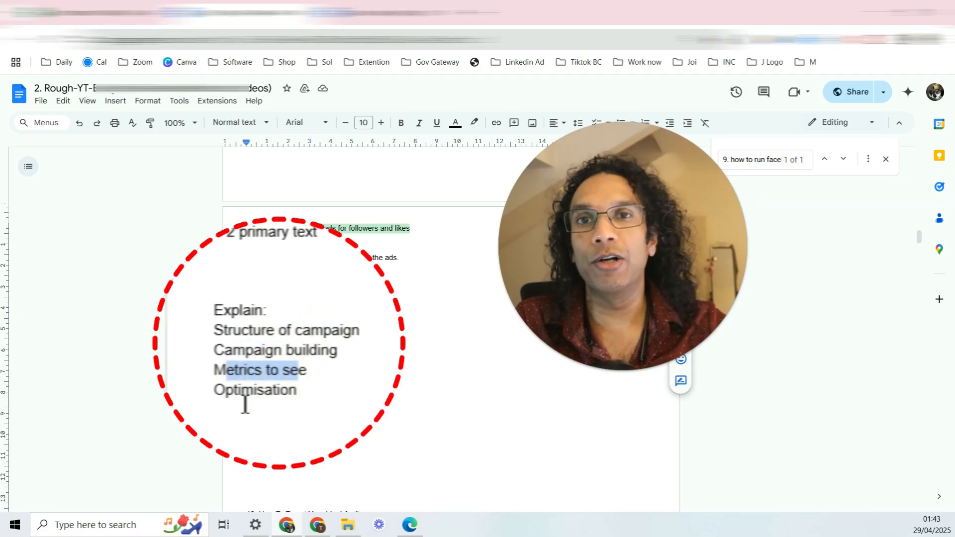
{"action": "left_click_drag", "start_coordinate": [232, 392], "coordinate": [287, 387]}
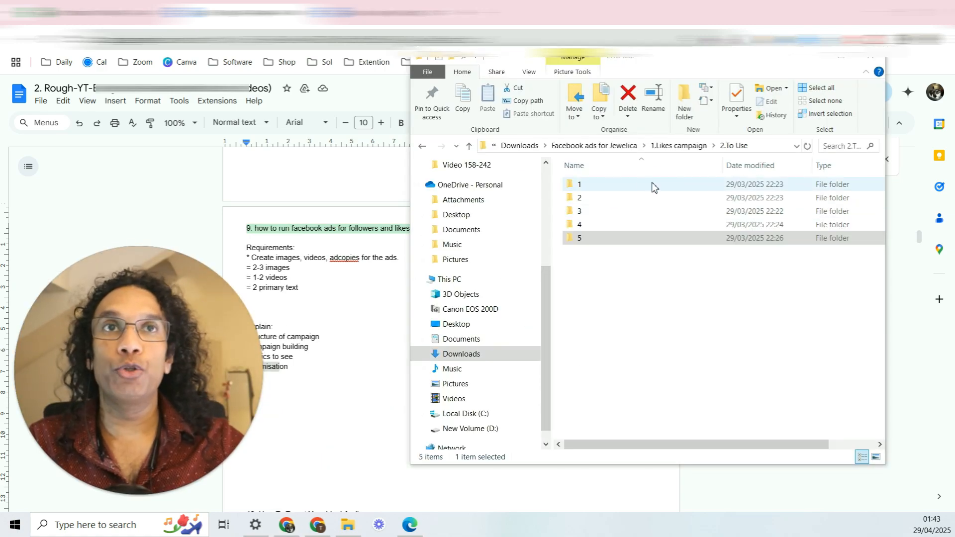
Step: Switch to File Explorer, open folder 1 inside 2.To Use and view its jewellery ad image
{"action": "left_click", "coordinate": [652, 185]}
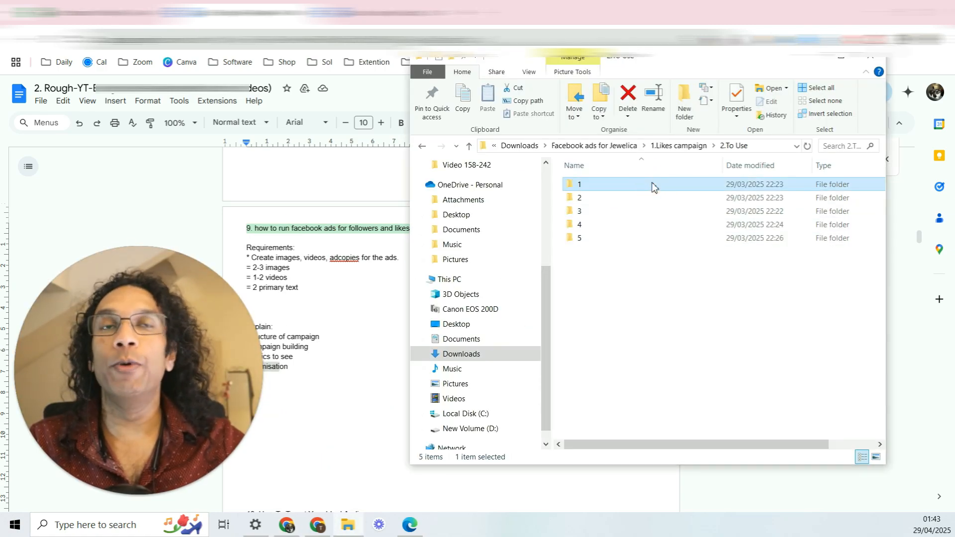
{"action": "left_click", "coordinate": [651, 185]}
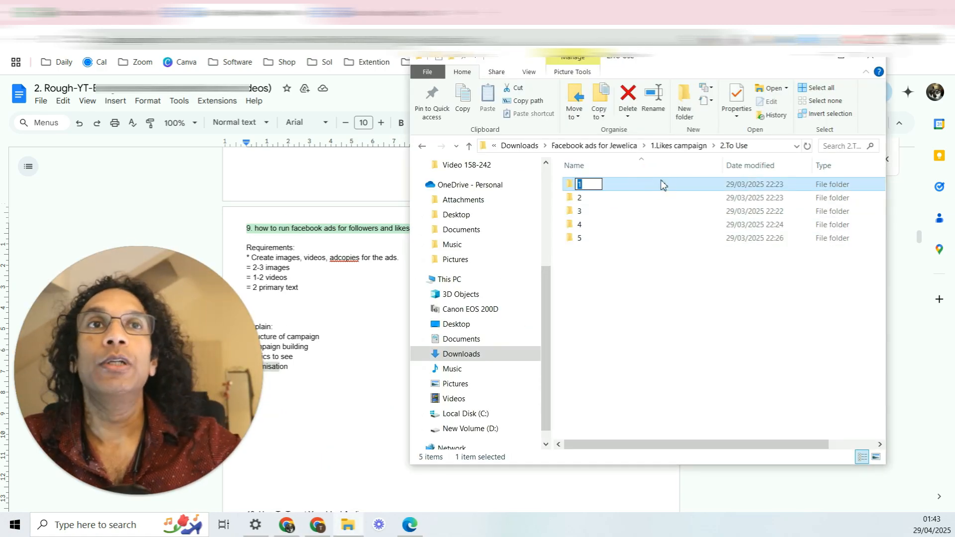
{"action": "left_click", "coordinate": [668, 191]}
{"action": "double_click", "coordinate": [668, 190]}
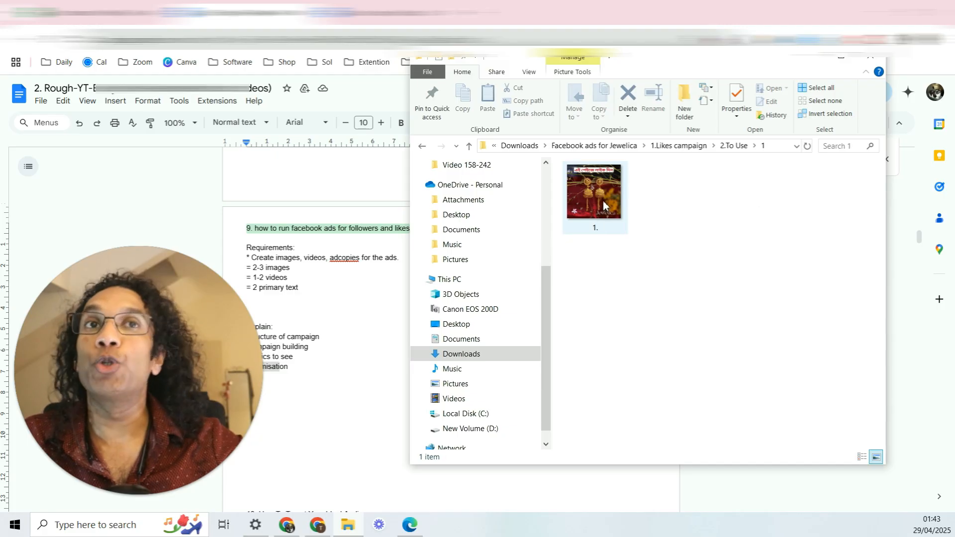
{"action": "left_click", "coordinate": [603, 204]}
{"action": "double_click", "coordinate": [604, 204]}
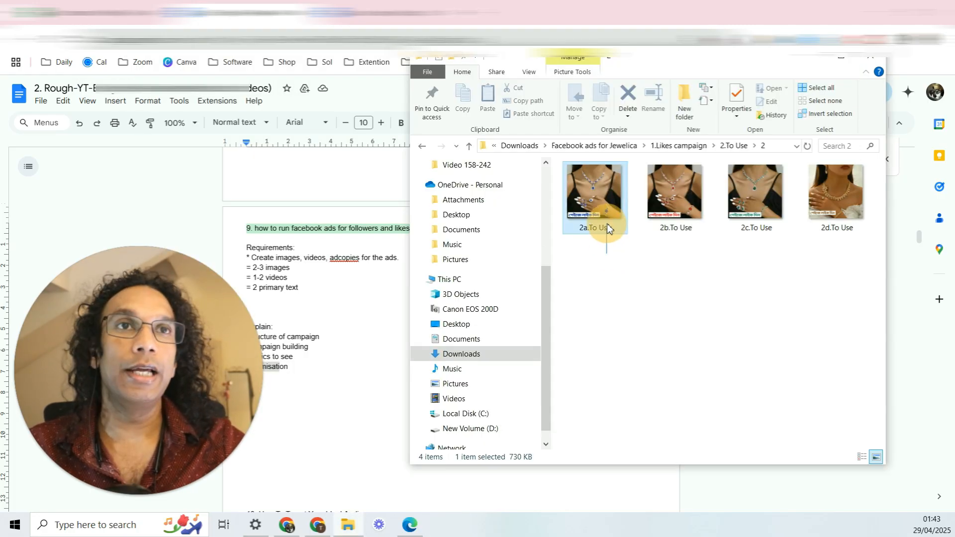
Step: View the four necklace ad images 2a to 2d in folder 2 one after another, starting with 2a.To Use
{"action": "left_click_drag", "start_coordinate": [607, 254], "coordinate": [836, 214]}
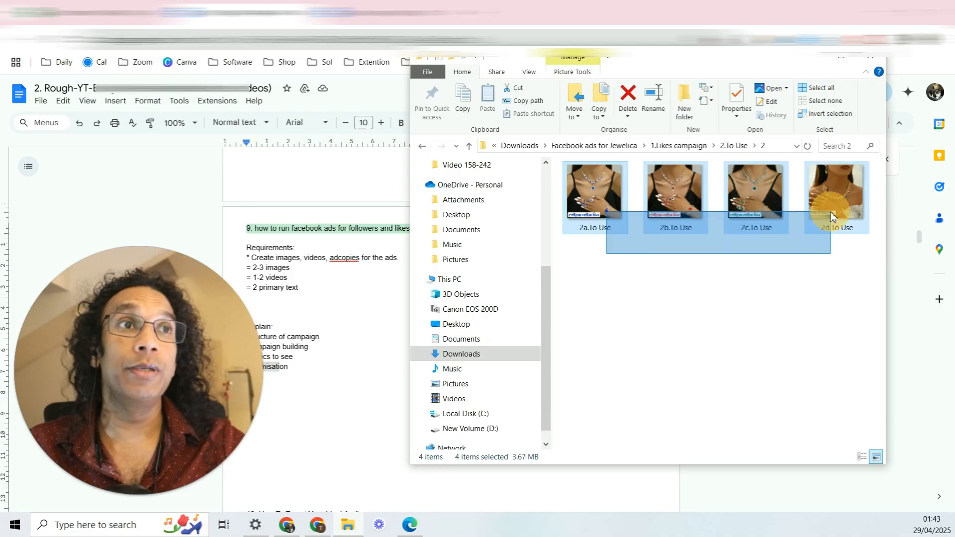
{"action": "left_click", "coordinate": [619, 262]}
{"action": "left_click", "coordinate": [591, 215]}
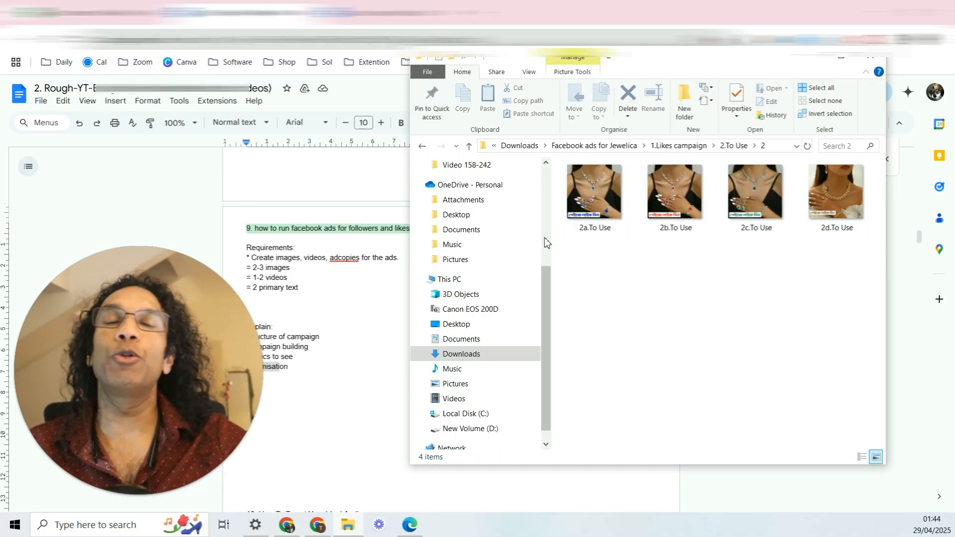
{"action": "double_click", "coordinate": [607, 199]}
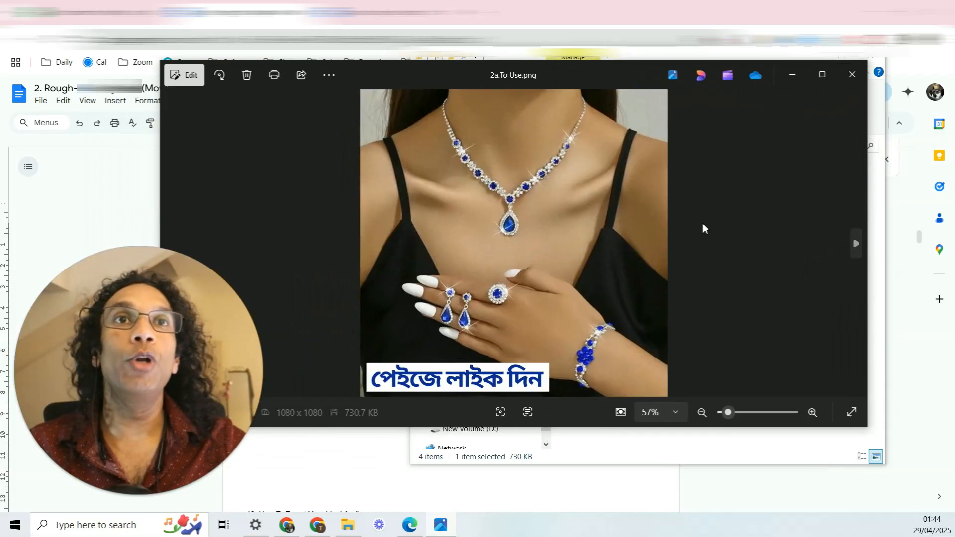
{"action": "left_click", "coordinate": [856, 244]}
{"action": "left_click", "coordinate": [855, 244]}
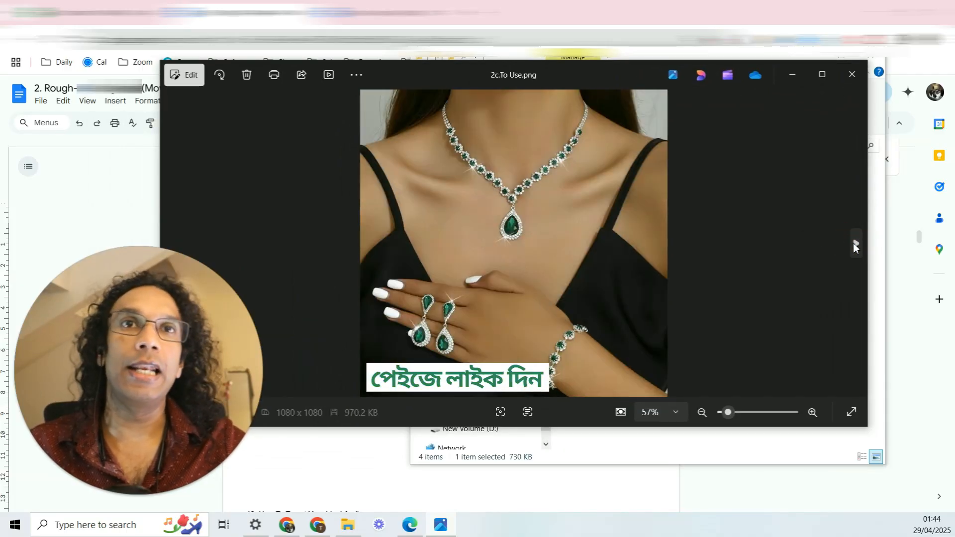
{"action": "left_click", "coordinate": [854, 244]}
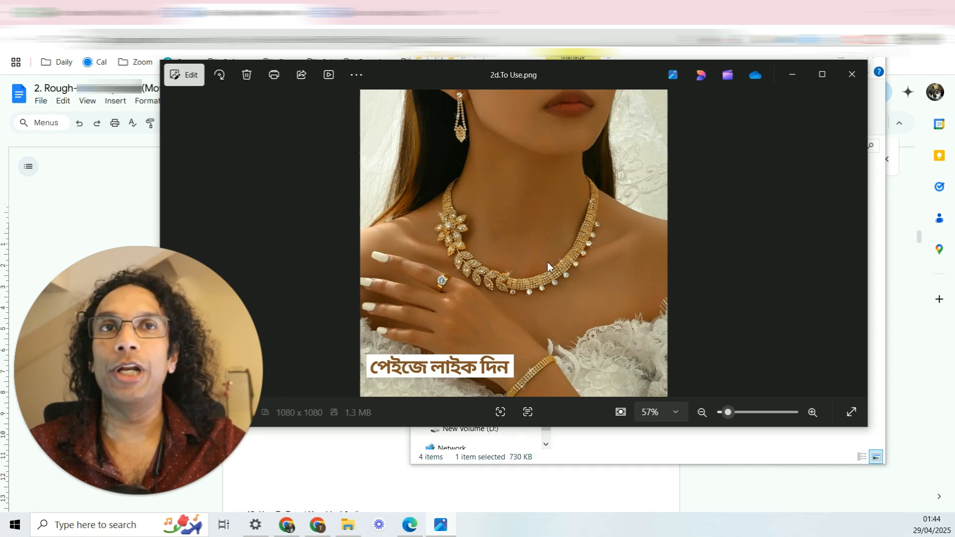
{"action": "left_click", "coordinate": [850, 75]}
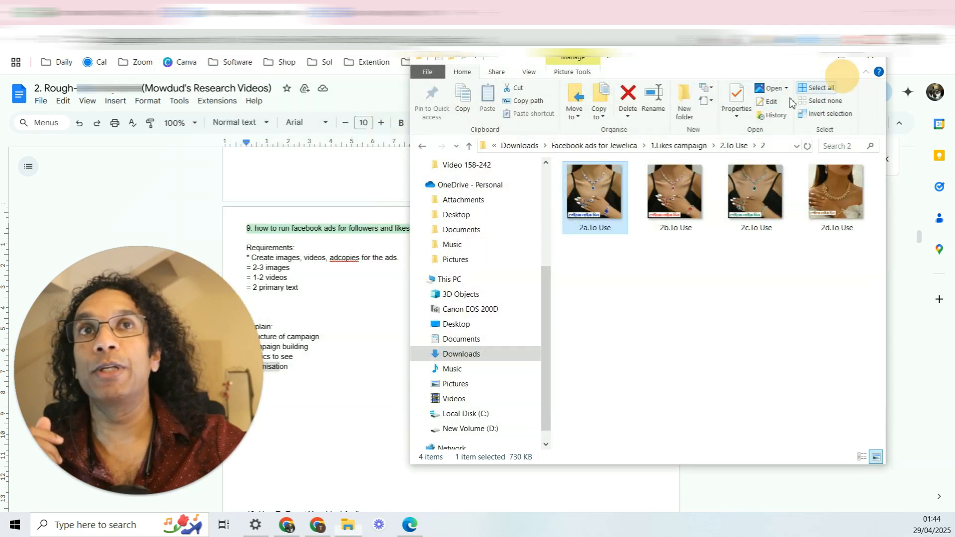
{"action": "left_click_drag", "start_coordinate": [702, 208], "coordinate": [843, 190]}
{"action": "left_click", "coordinate": [786, 319]}
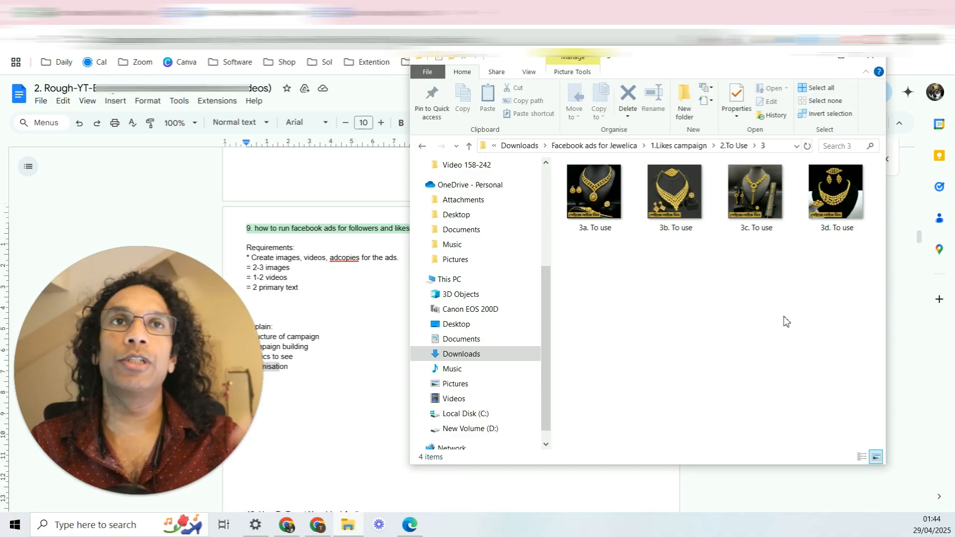
Step: View the gold jewellery ad images 3a to 3d in folder 3, then close the image viewer
{"action": "left_click", "coordinate": [593, 247]}
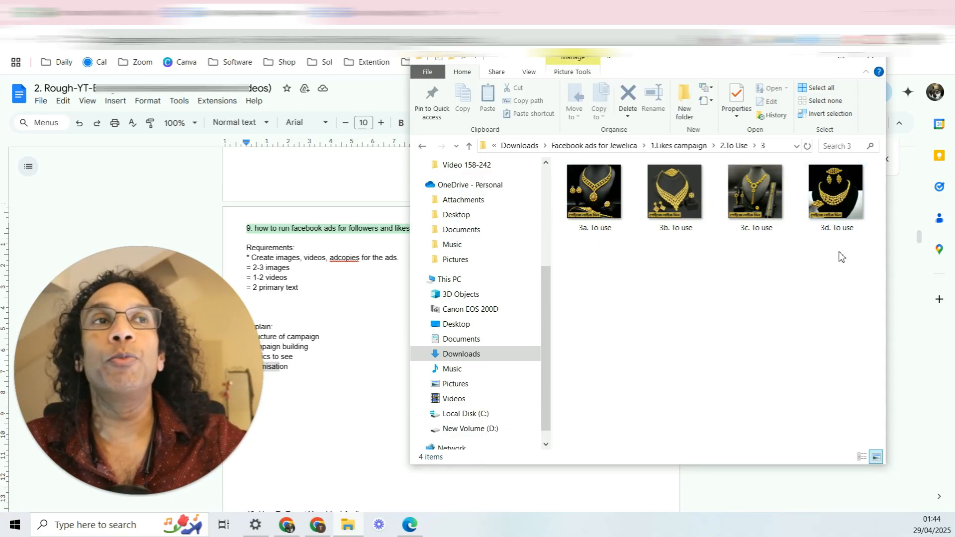
{"action": "double_click", "coordinate": [836, 209]}
{"action": "left_click_drag", "start_coordinate": [815, 211], "coordinate": [594, 218]}
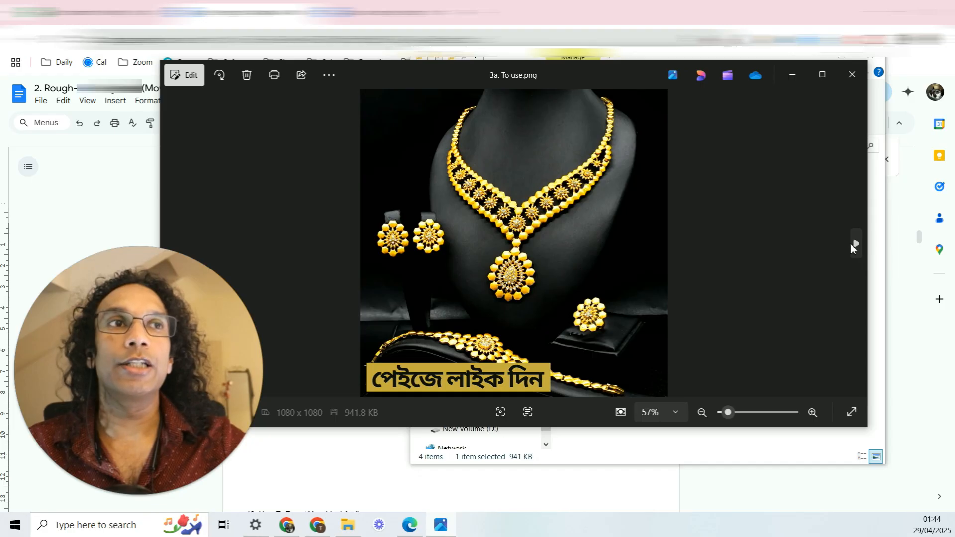
{"action": "left_click", "coordinate": [852, 243]}
{"action": "left_click", "coordinate": [853, 243]}
{"action": "left_click", "coordinate": [852, 243]}
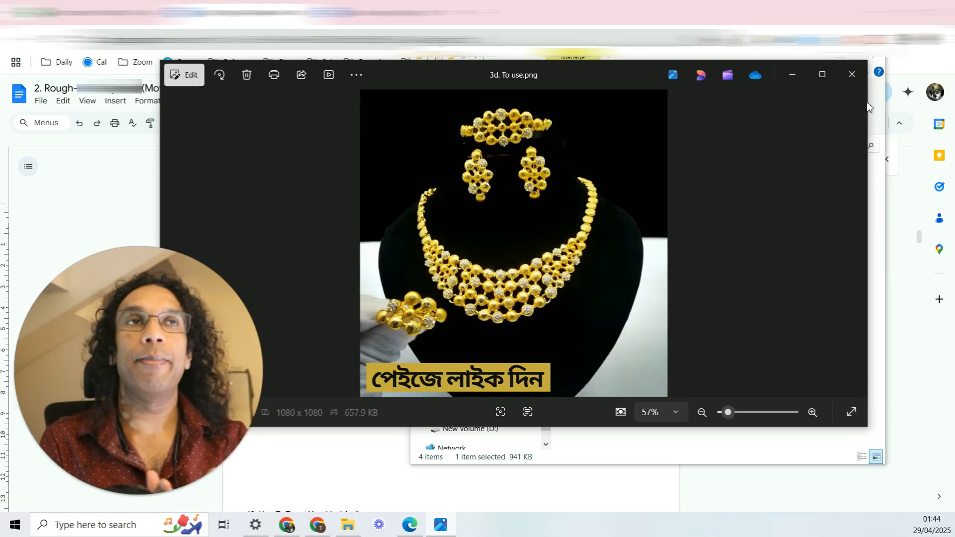
{"action": "left_click", "coordinate": [852, 74]}
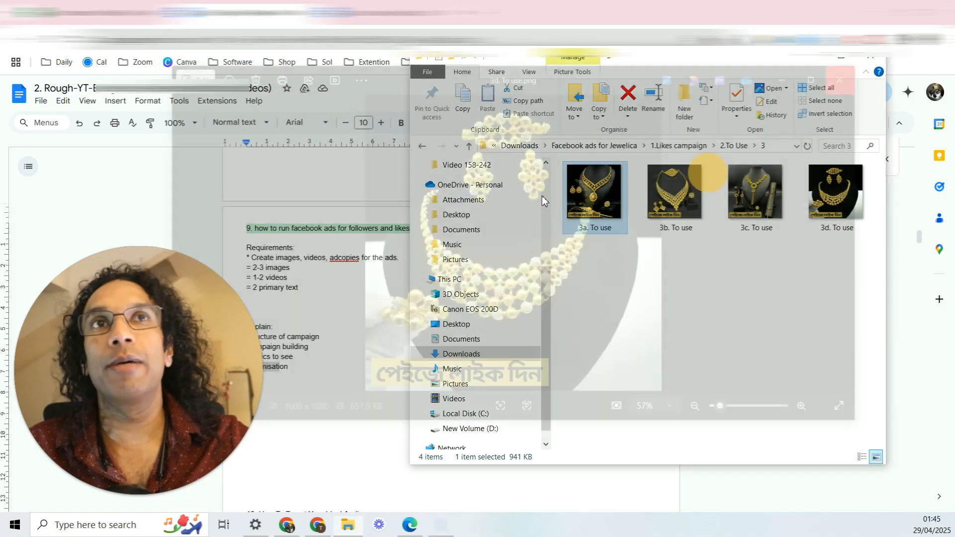
Step: Leave folder 3, open folder 4 and view the ad images 4a and 4b
{"action": "left_click", "coordinate": [443, 146]}
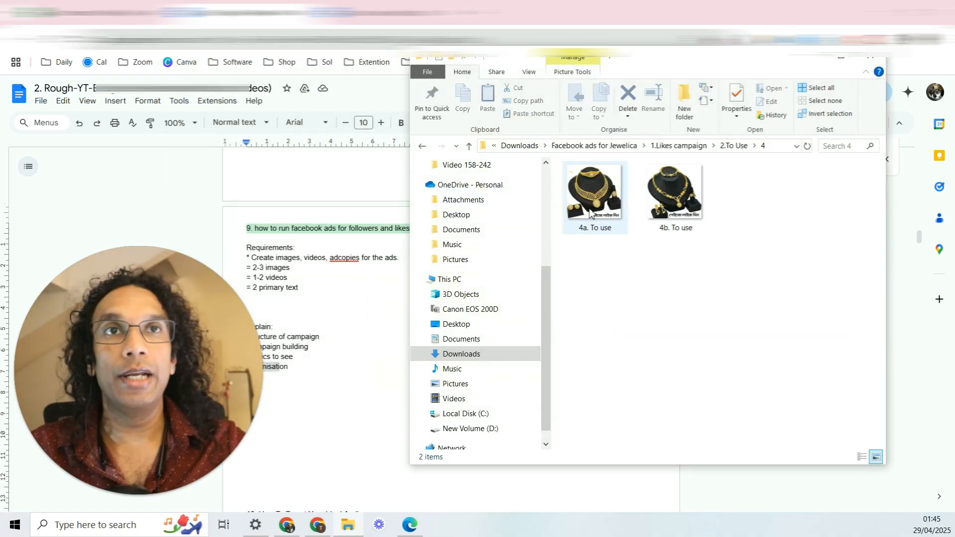
{"action": "double_click", "coordinate": [621, 208]}
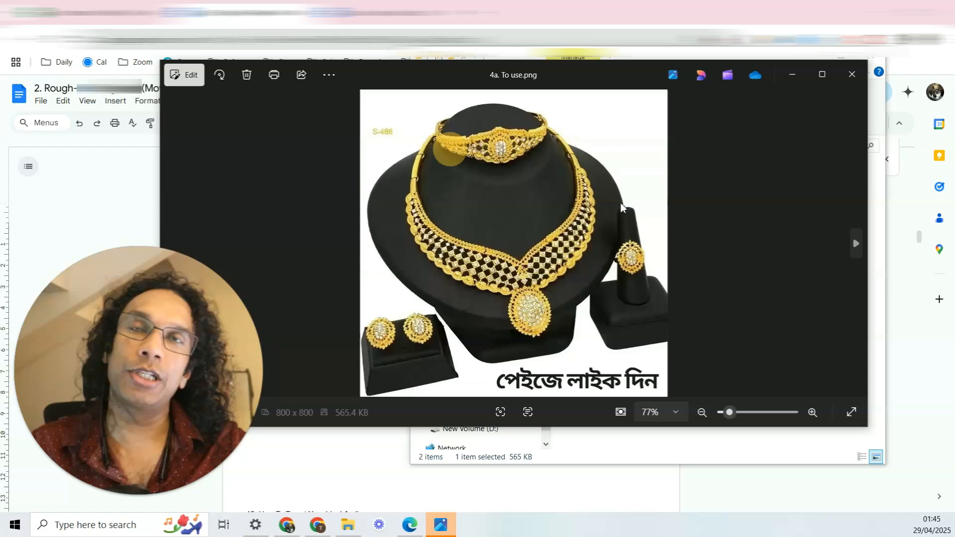
{"action": "left_click", "coordinate": [856, 242]}
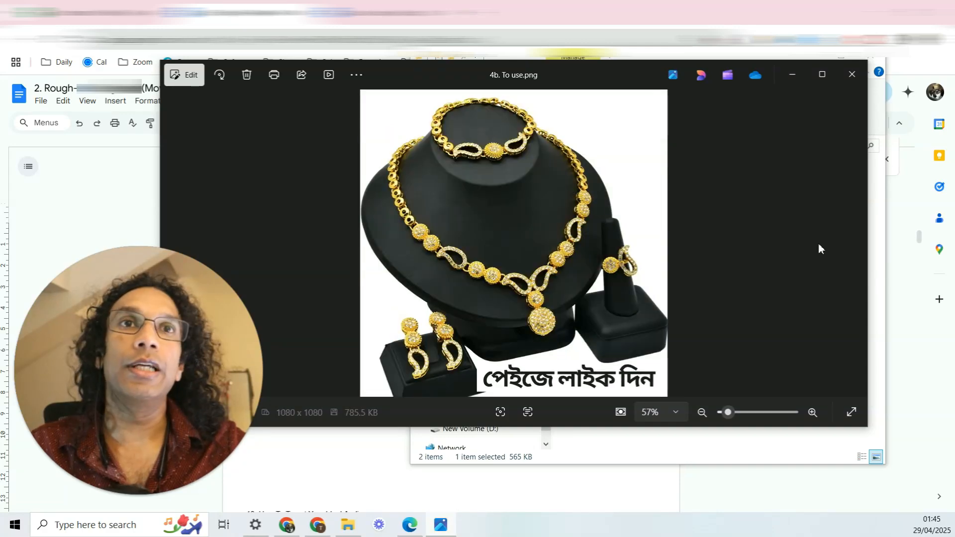
{"action": "left_click", "coordinate": [171, 242]}
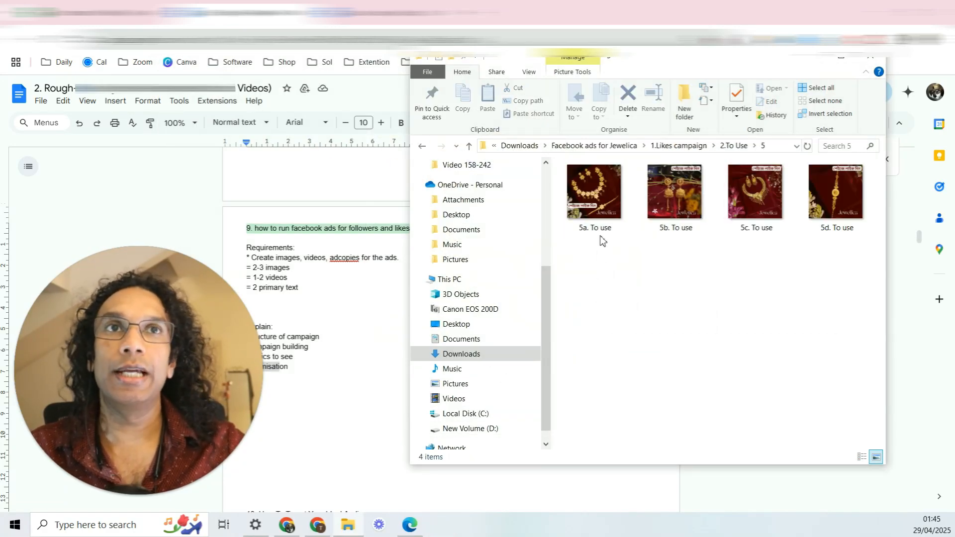
Step: View the Jewelica ad images 5a to 5d in folder 5, then close the image viewer
{"action": "double_click", "coordinate": [602, 240]}
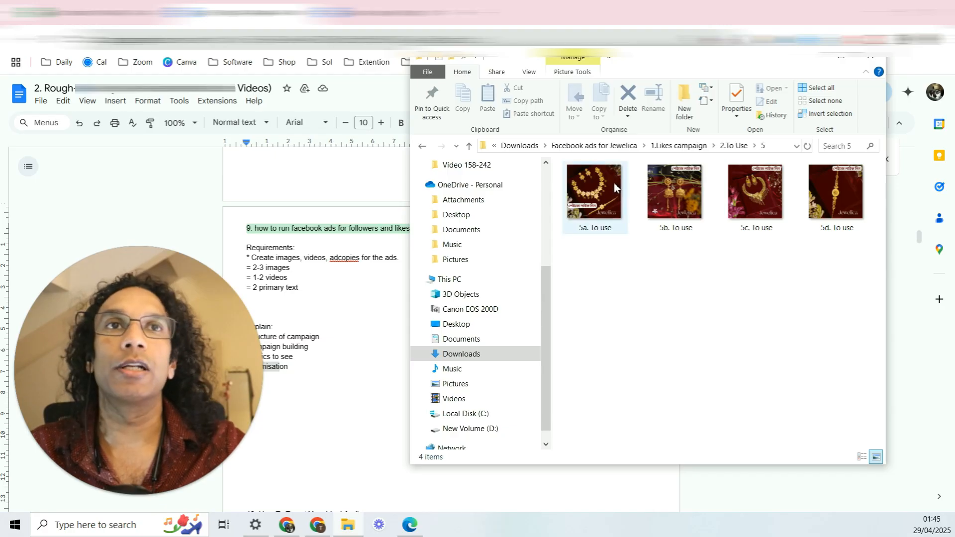
{"action": "left_click", "coordinate": [857, 245]}
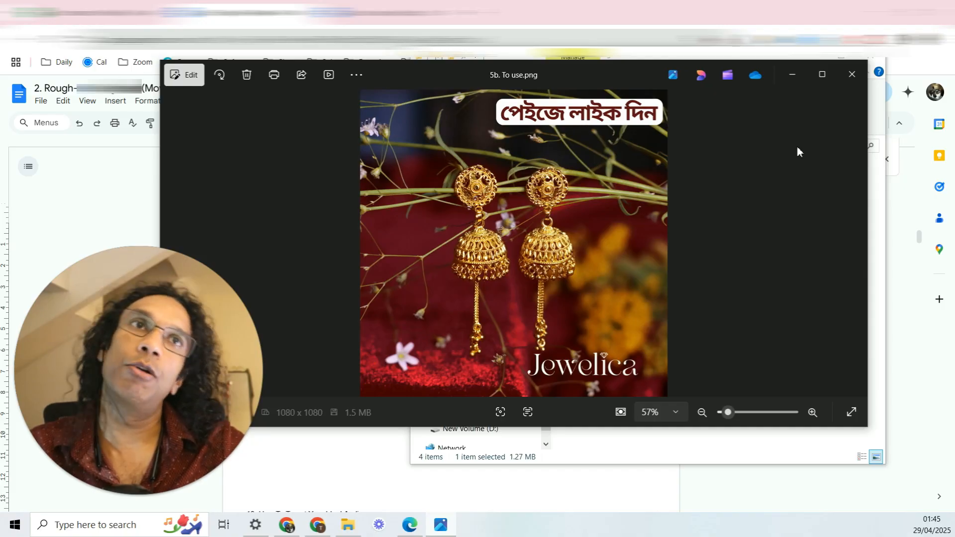
{"action": "left_click", "coordinate": [856, 243]}
{"action": "left_click", "coordinate": [856, 244]}
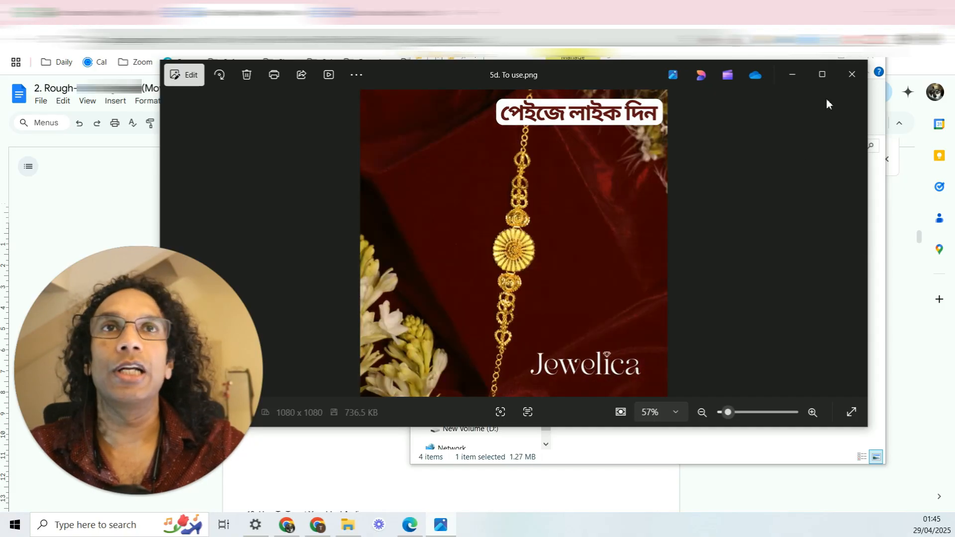
{"action": "left_click", "coordinate": [851, 75]}
Step: Return to the 2.To Use folder and look over its numbered ad image folders
{"action": "left_click", "coordinate": [469, 145]}
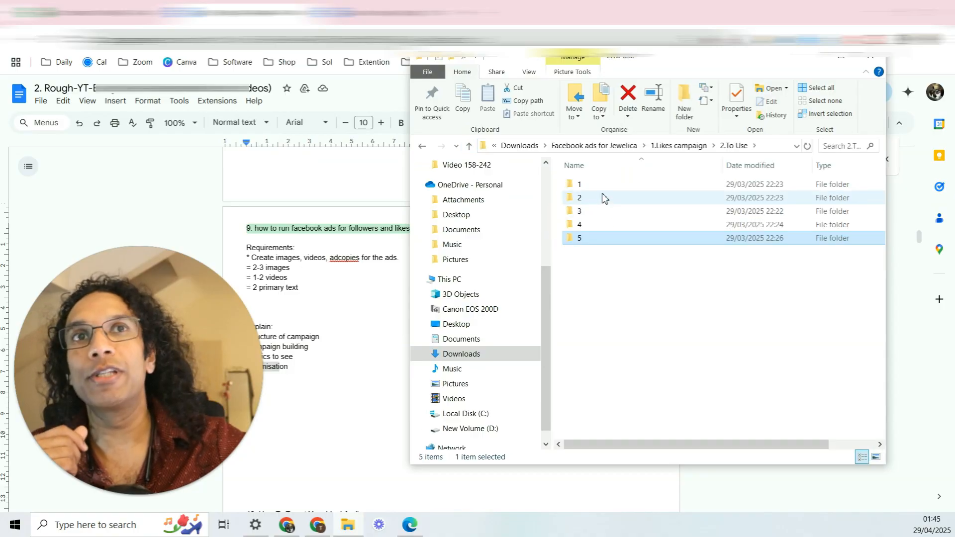
{"action": "left_click", "coordinate": [603, 185]}
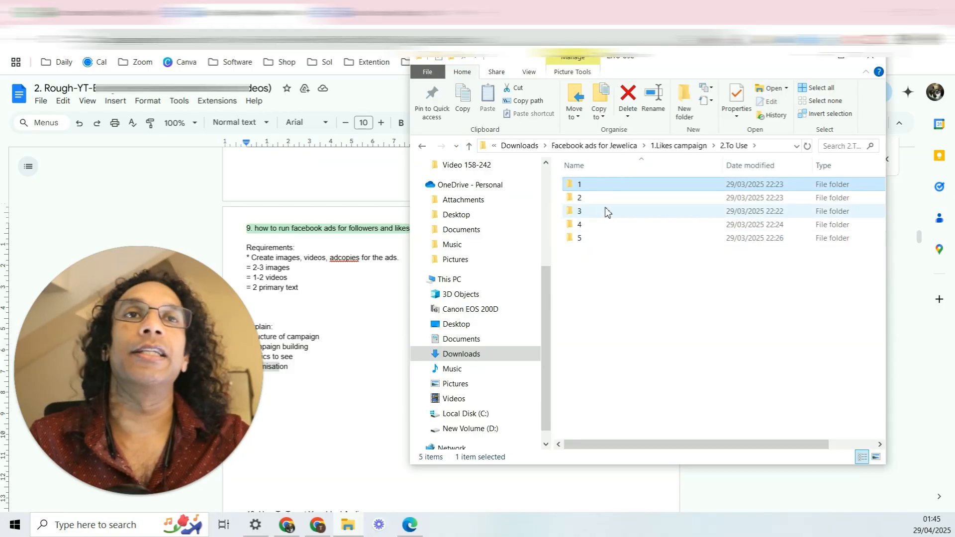
{"action": "left_click_drag", "start_coordinate": [583, 260], "coordinate": [617, 203]}
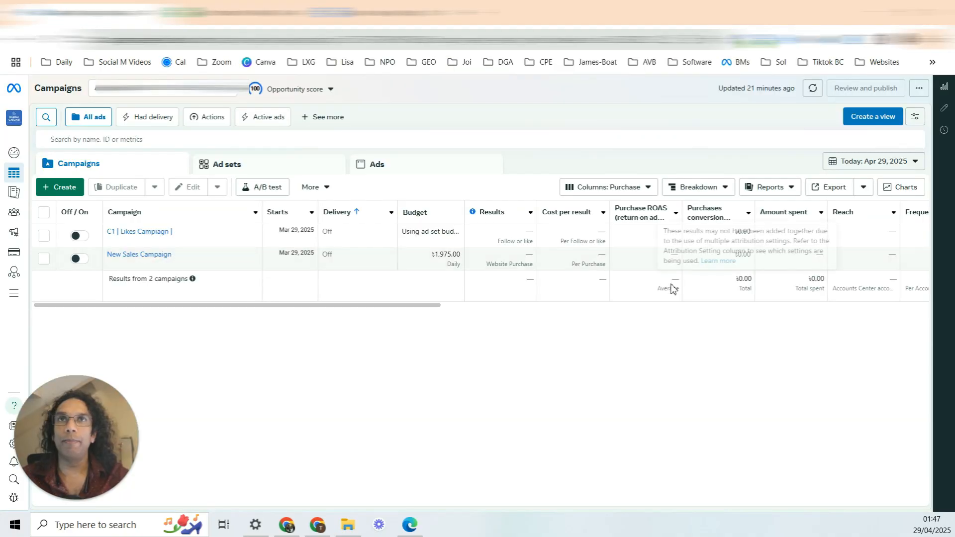
Step: In Meta Ads Manager, open the C1 likes campaign's ad sets and view the ads in ad set 4. (A+A) Open
{"action": "mouse_move", "coordinate": [585, 209]}
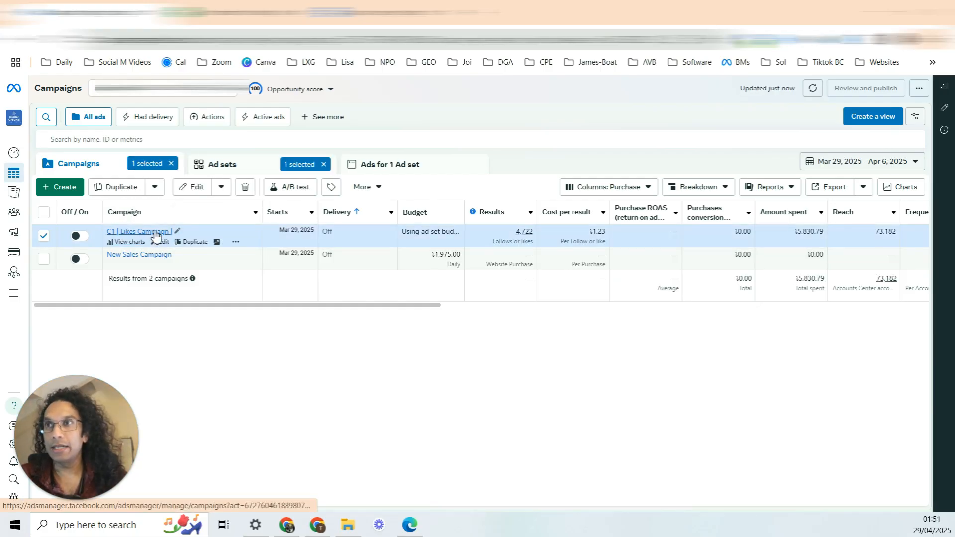
{"action": "left_click", "coordinate": [154, 231]}
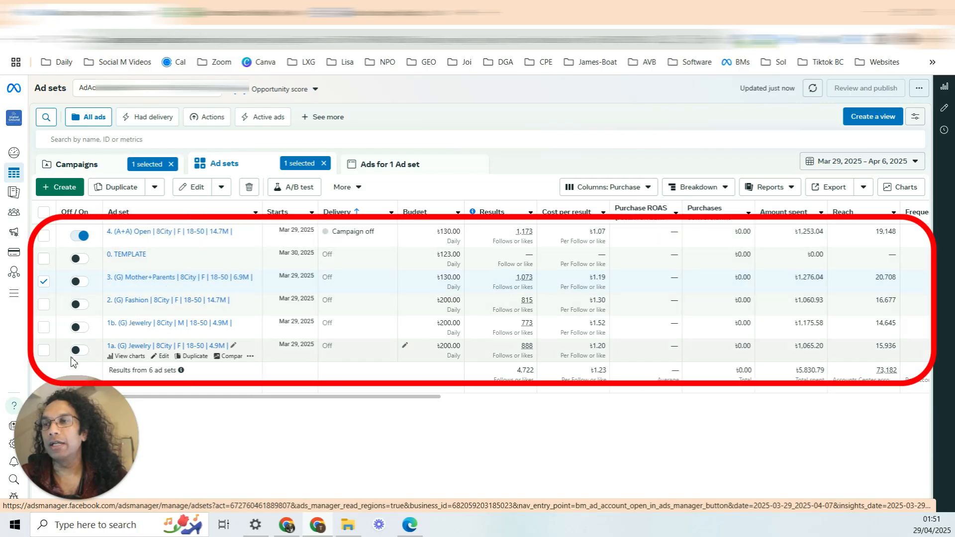
{"action": "left_click", "coordinate": [201, 231]}
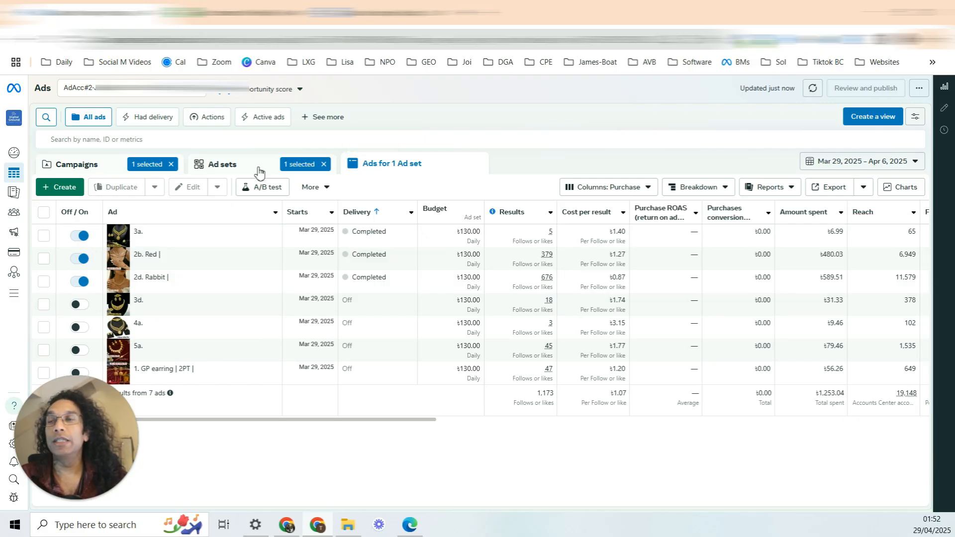
Step: Go back to the ad sets, add 1a. (G) Jewelry to the selection and return to the campaigns list
{"action": "left_click", "coordinate": [260, 168]}
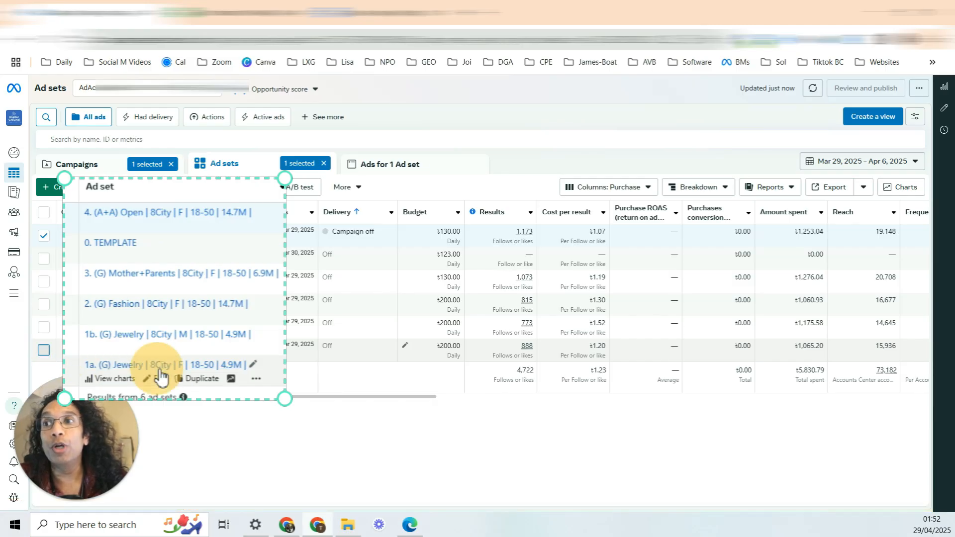
{"action": "left_click", "coordinate": [43, 351]}
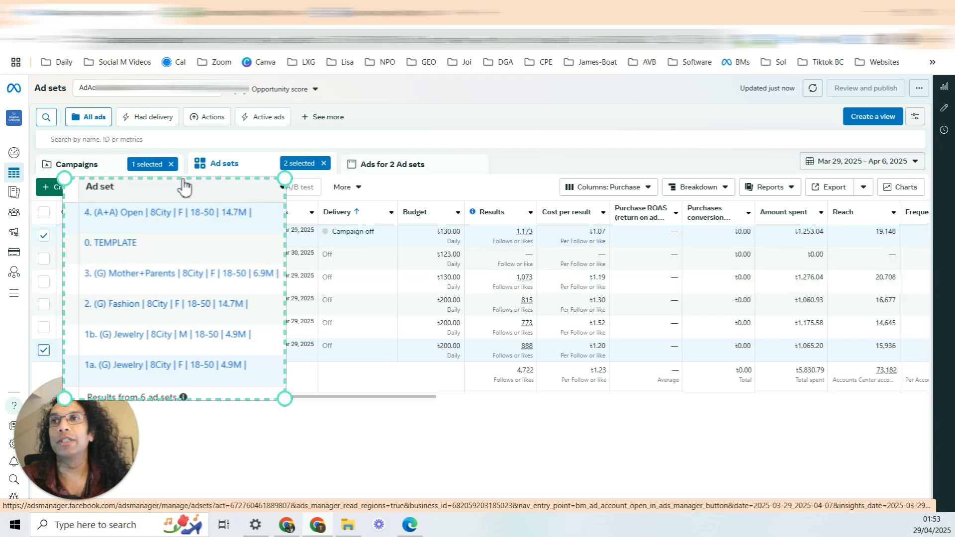
{"action": "left_click", "coordinate": [77, 165]}
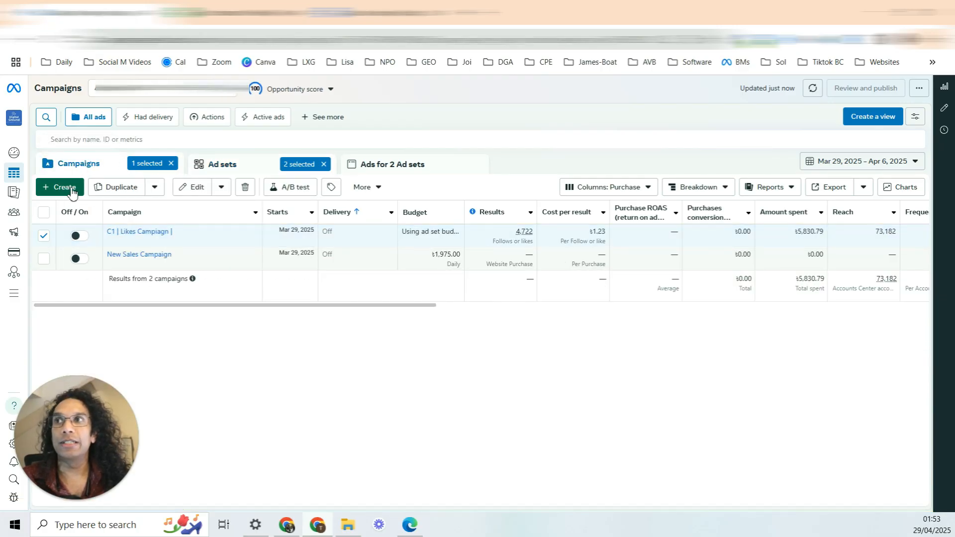
Step: Start a new campaign with the Engagement objective and the Manual engagement campaign setup
{"action": "left_click", "coordinate": [71, 191]}
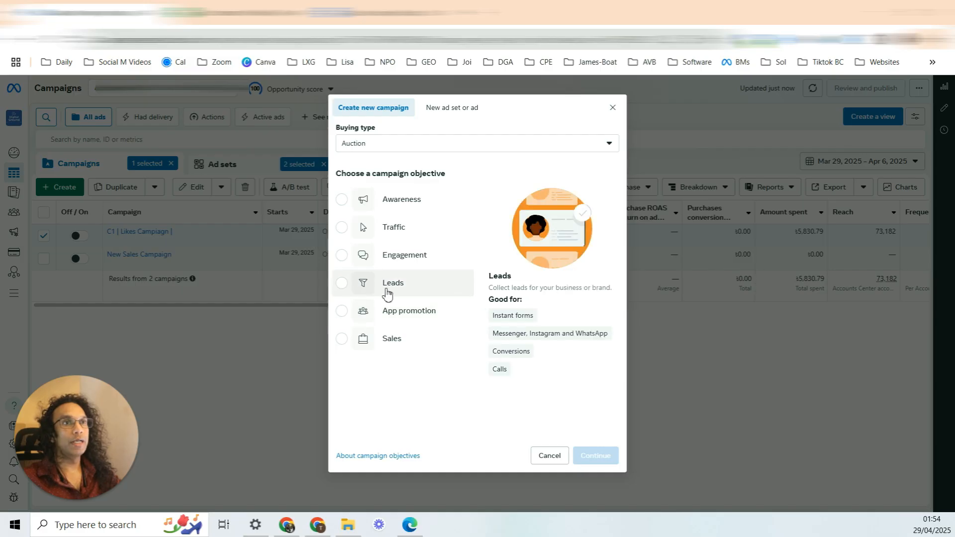
{"action": "left_click", "coordinate": [409, 261]}
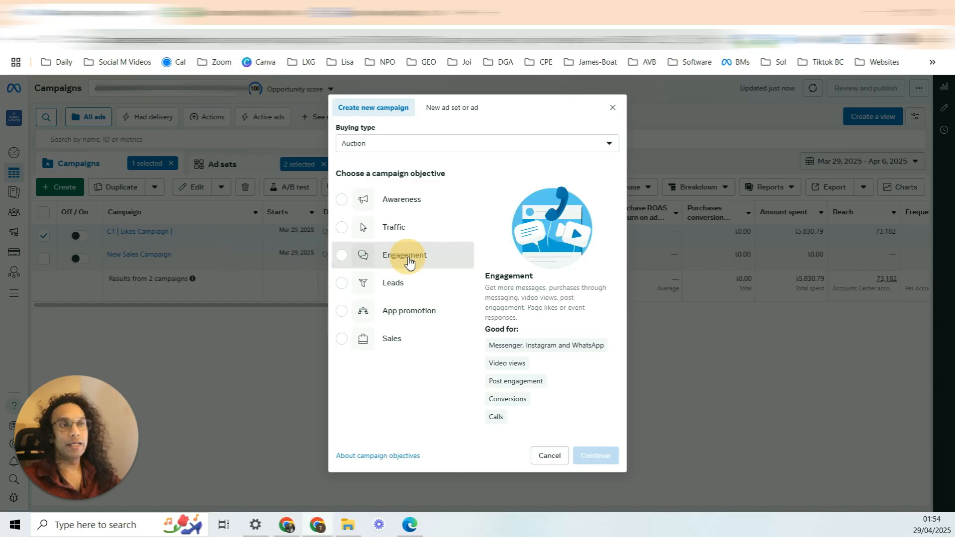
{"action": "left_click", "coordinate": [599, 457]}
{"action": "left_click_drag", "start_coordinate": [421, 316], "coordinate": [447, 323]}
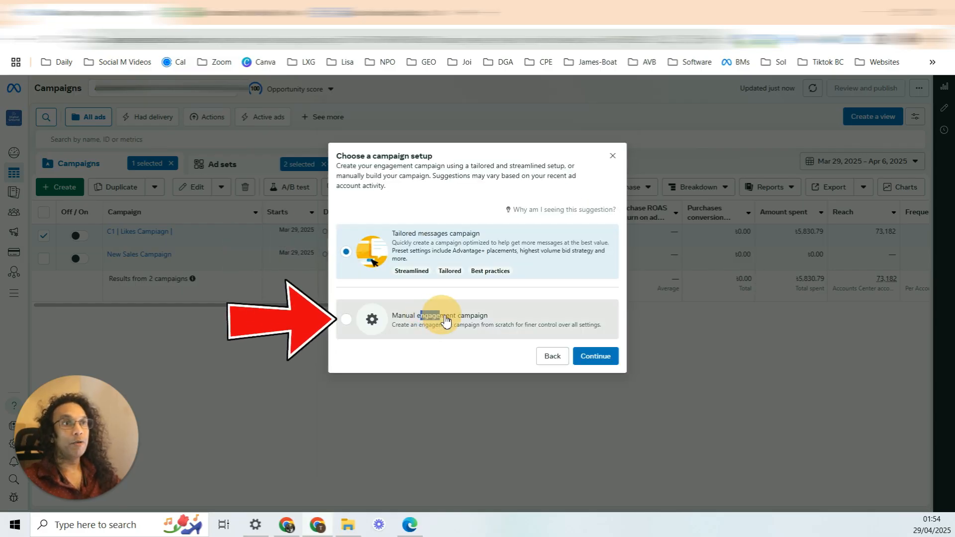
{"action": "left_click", "coordinate": [447, 322]}
{"action": "left_click", "coordinate": [587, 356]}
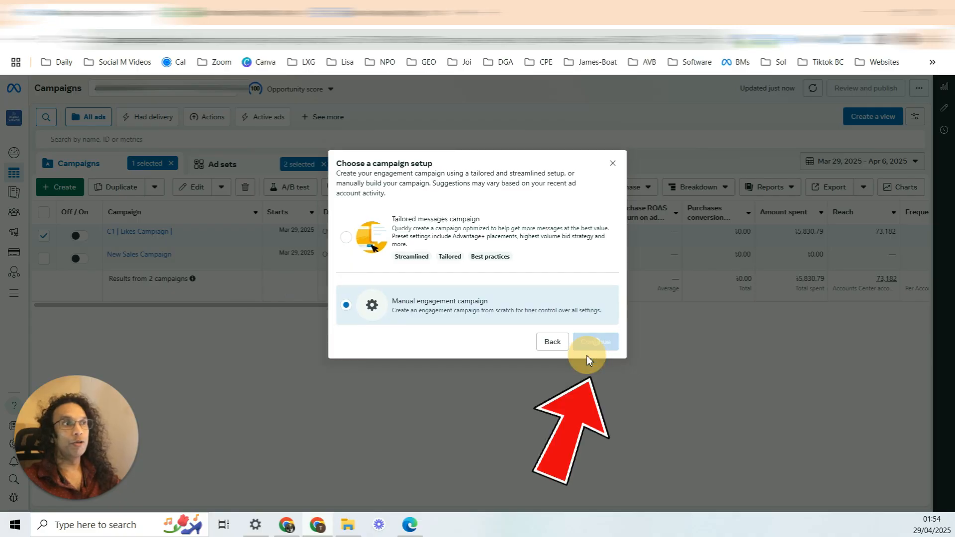
Step: Name the campaign "Test Like Campaign For Youtube Video" and look over the special ad category options without declaring one
{"action": "left_click_drag", "start_coordinate": [385, 136], "coordinate": [383, 161]}
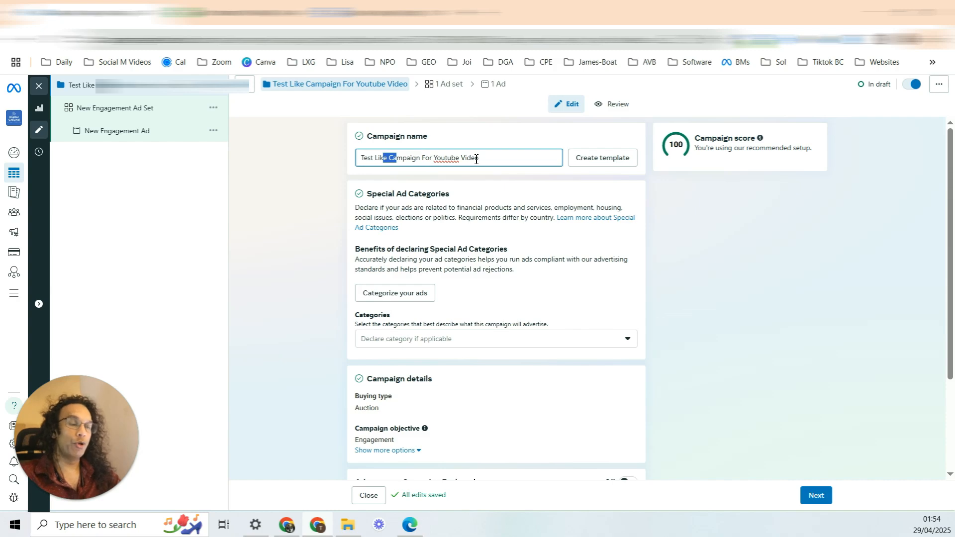
{"action": "left_click_drag", "start_coordinate": [476, 160], "coordinate": [361, 157]}
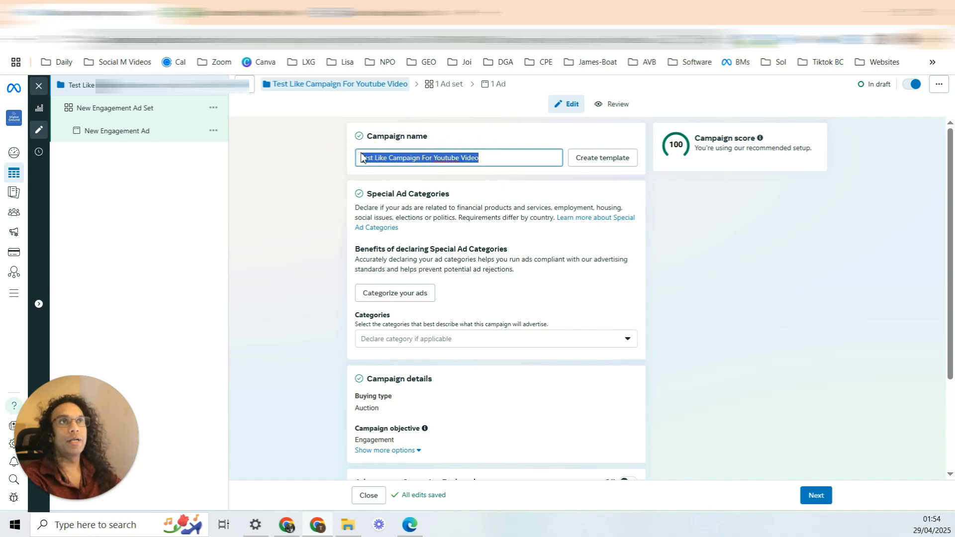
{"action": "scroll", "coordinate": [408, 154], "scroll_direction": "down", "scroll_amount": 1}
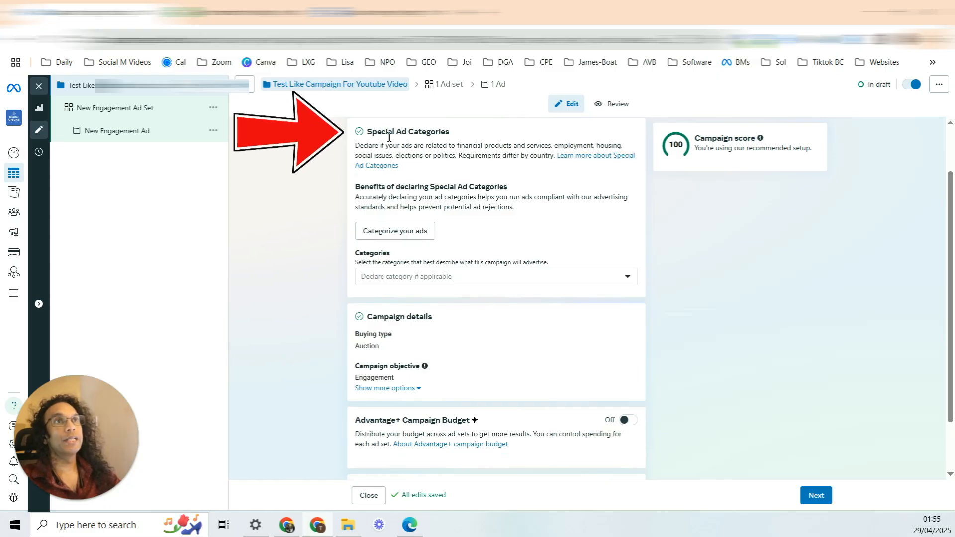
{"action": "left_click_drag", "start_coordinate": [388, 133], "coordinate": [442, 135]}
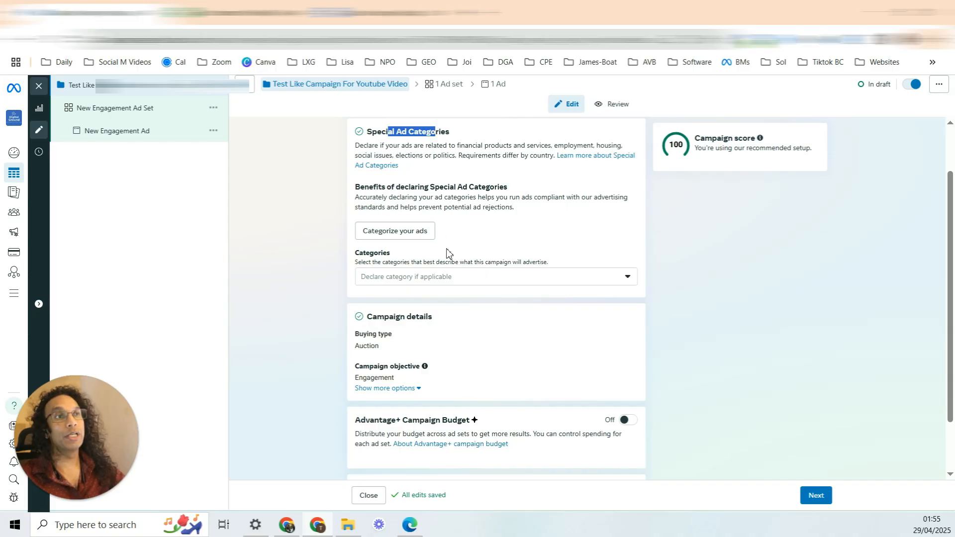
{"action": "left_click", "coordinate": [476, 280]}
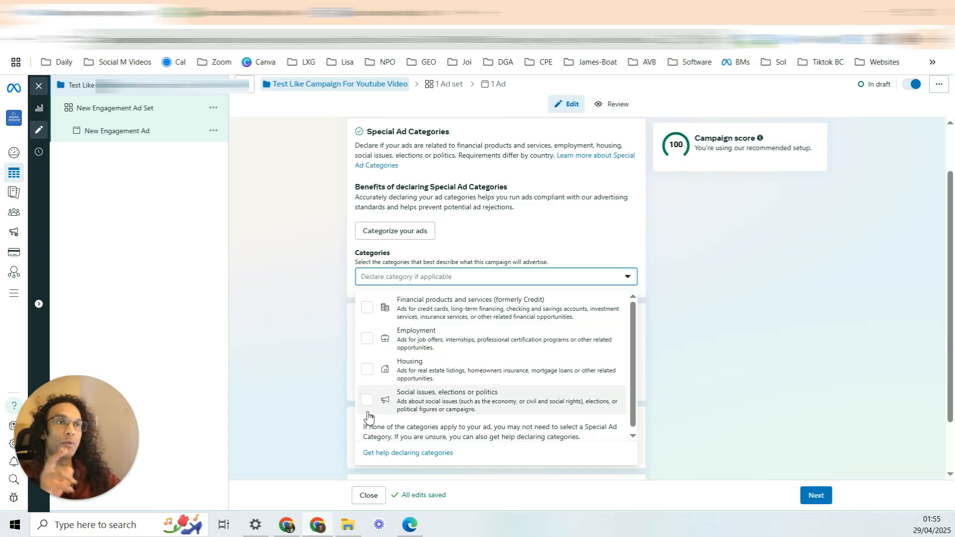
{"action": "left_click_drag", "start_coordinate": [391, 253], "coordinate": [326, 263]}
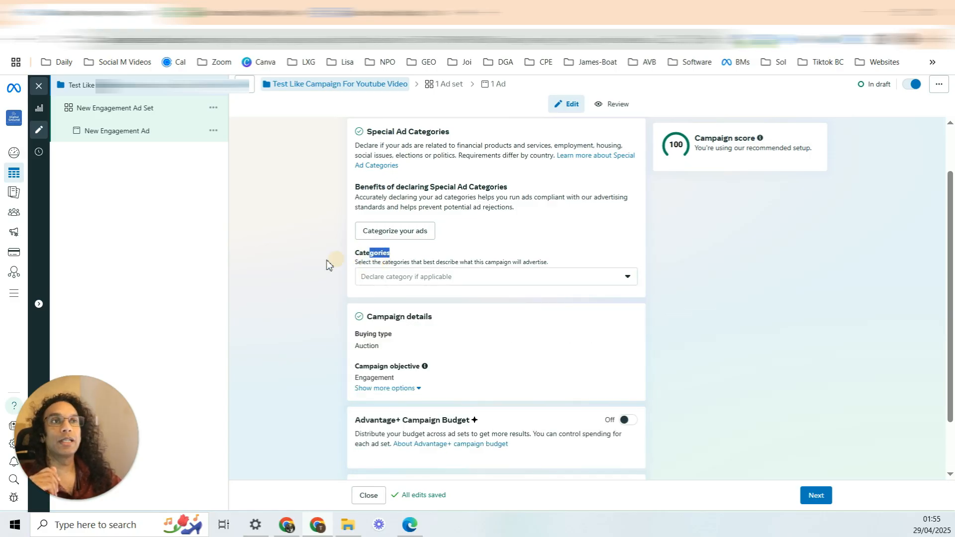
{"action": "left_click", "coordinate": [327, 264]}
Step: Review the campaign objective, the Advantage+ campaign budget and the A/B test settings of the new campaign
{"action": "scroll", "coordinate": [450, 236], "scroll_direction": "down", "scroll_amount": 2}
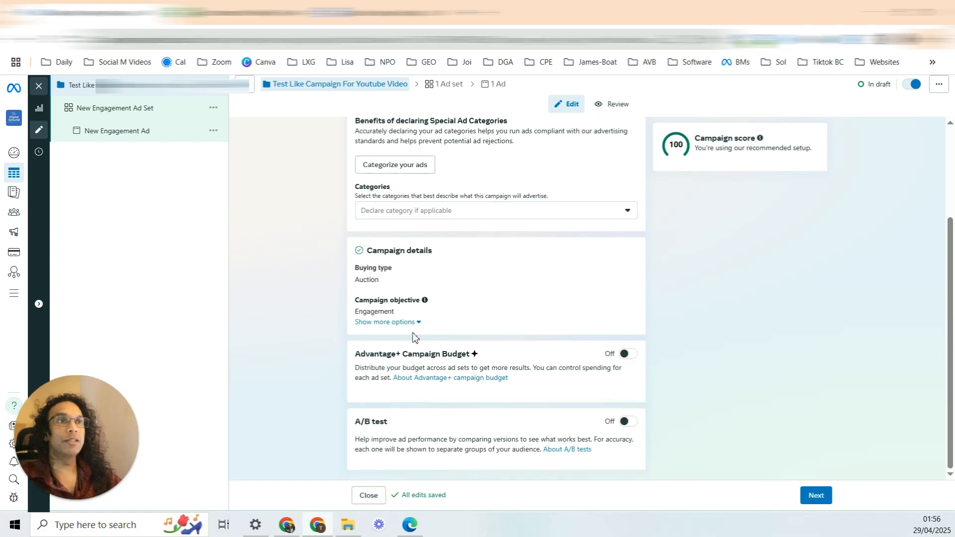
{"action": "left_click_drag", "start_coordinate": [385, 312], "coordinate": [369, 315]}
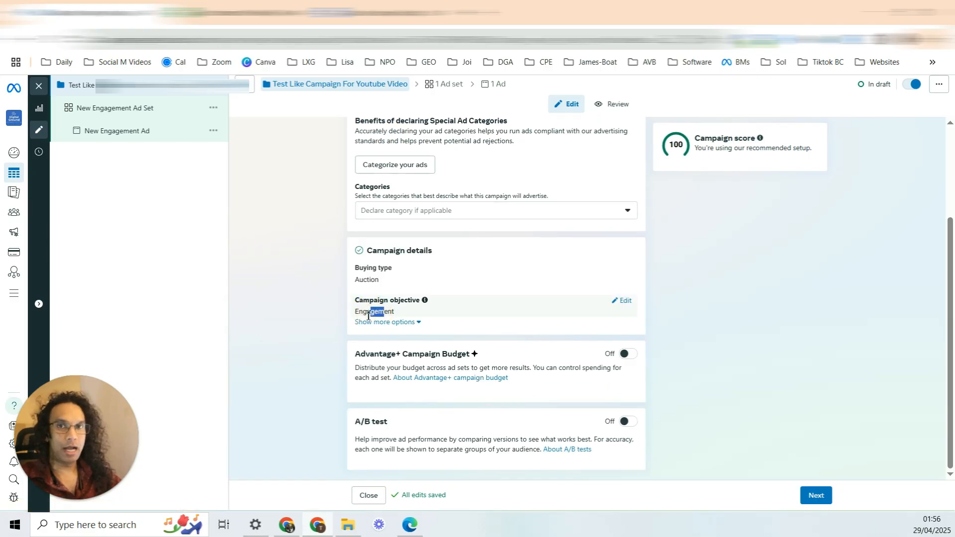
{"action": "left_click_drag", "start_coordinate": [375, 354], "coordinate": [437, 359]}
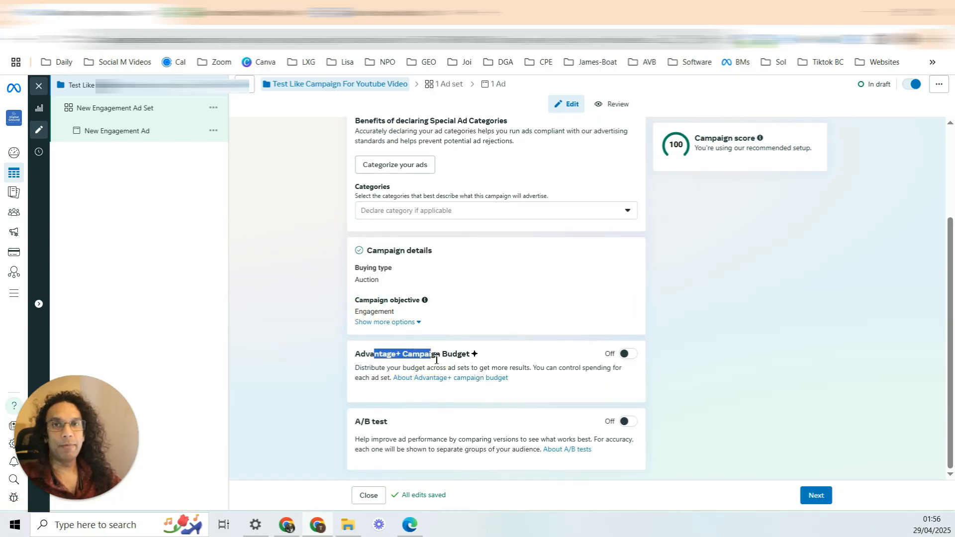
{"action": "left_click", "coordinate": [467, 358]}
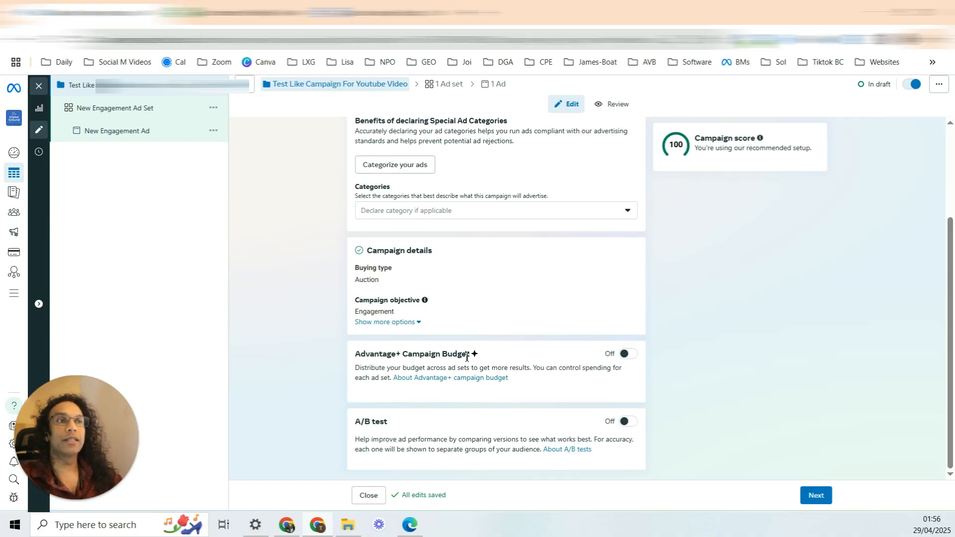
{"action": "left_click_drag", "start_coordinate": [467, 356], "coordinate": [376, 359]}
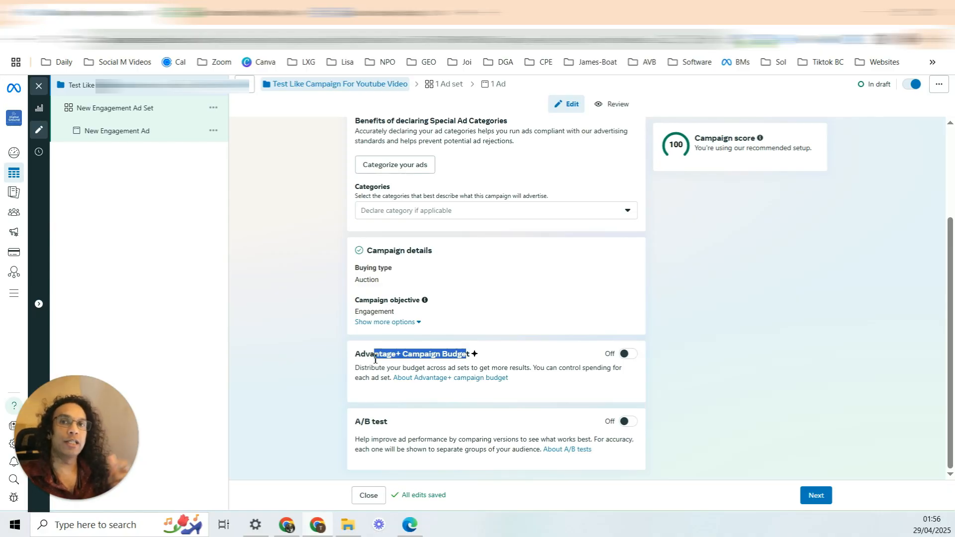
{"action": "left_click_drag", "start_coordinate": [408, 356], "coordinate": [360, 365]}
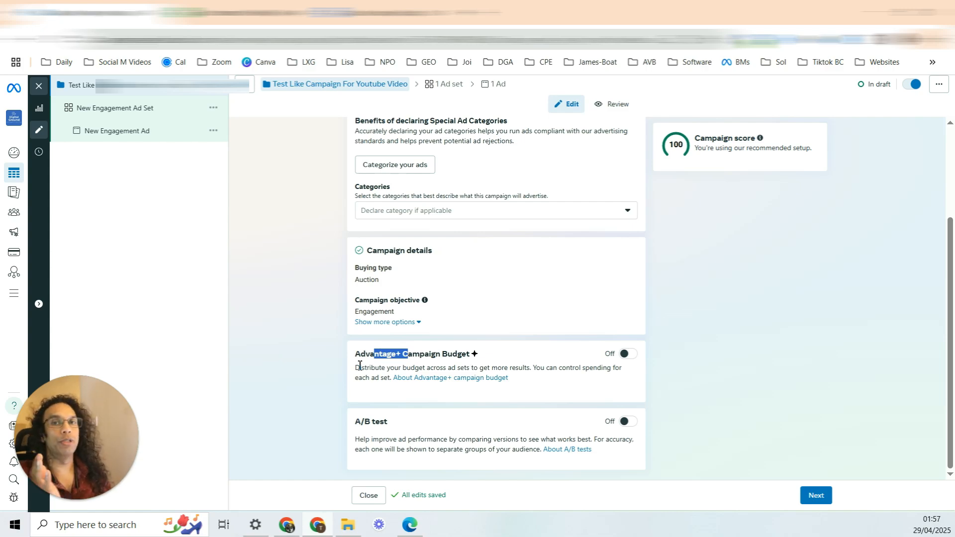
{"action": "left_click", "coordinate": [420, 354]}
{"action": "left_click_drag", "start_coordinate": [431, 354], "coordinate": [369, 361]}
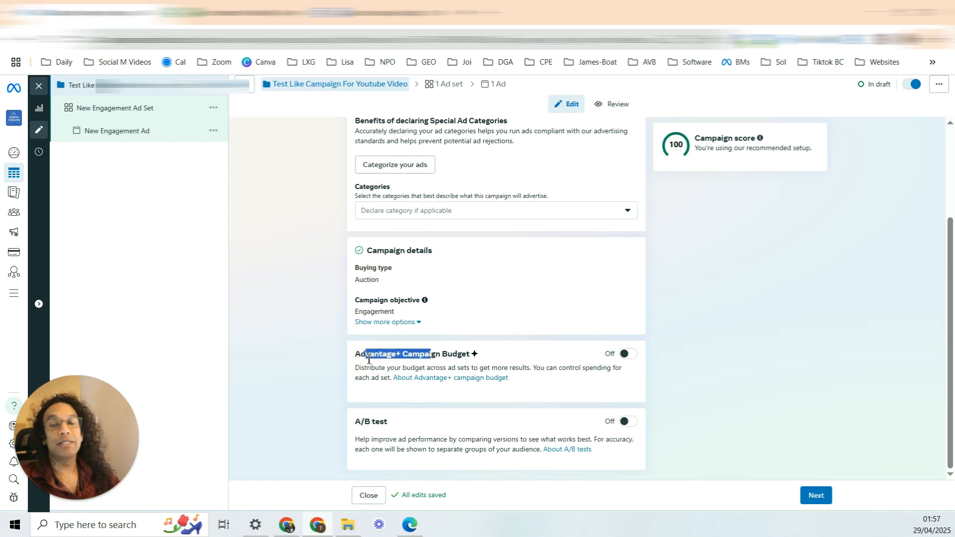
{"action": "left_click", "coordinate": [430, 359]}
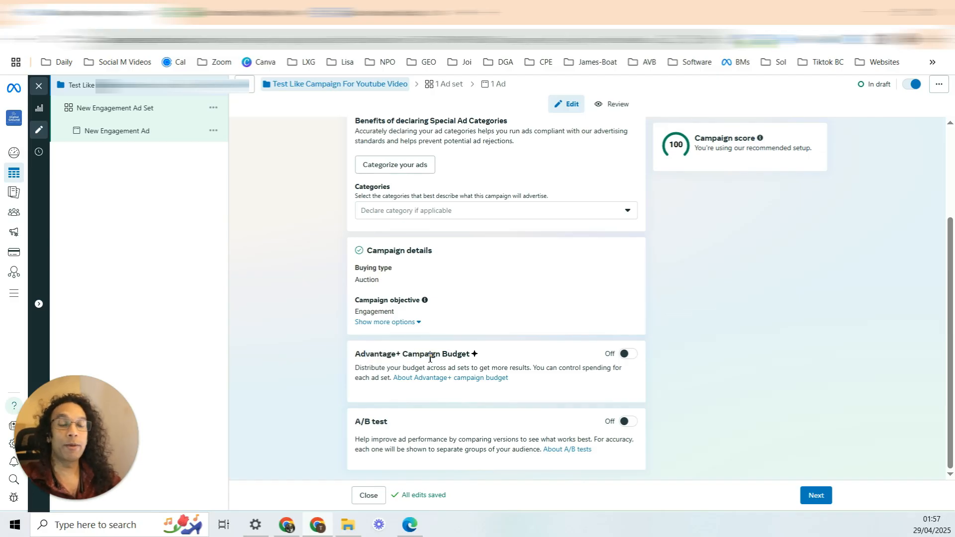
{"action": "left_click_drag", "start_coordinate": [376, 421], "coordinate": [348, 421]}
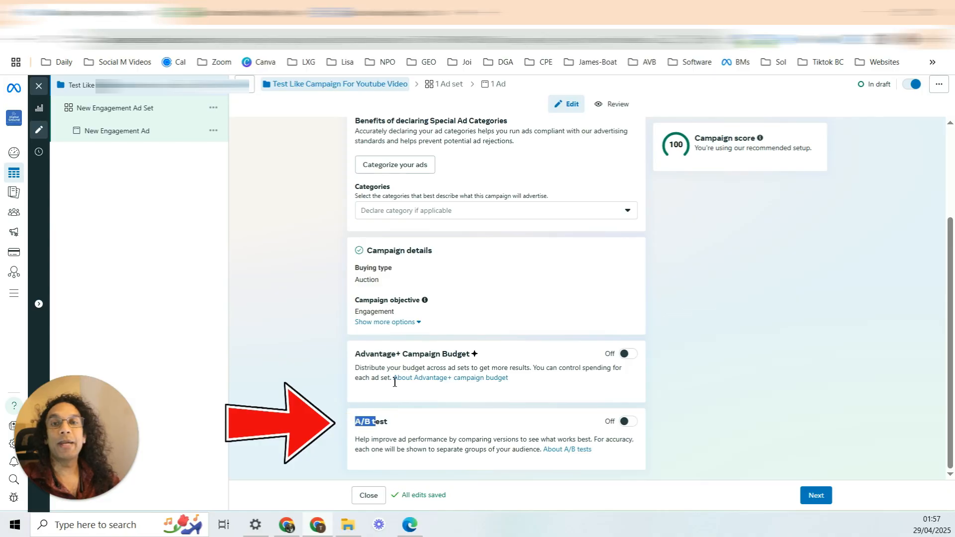
Step: Continue to the ad set settings and name the ad set "1."
{"action": "left_click", "coordinate": [817, 496]}
{"action": "left_click_drag", "start_coordinate": [411, 136], "coordinate": [348, 159]}
{"action": "left_click", "coordinate": [348, 159]}
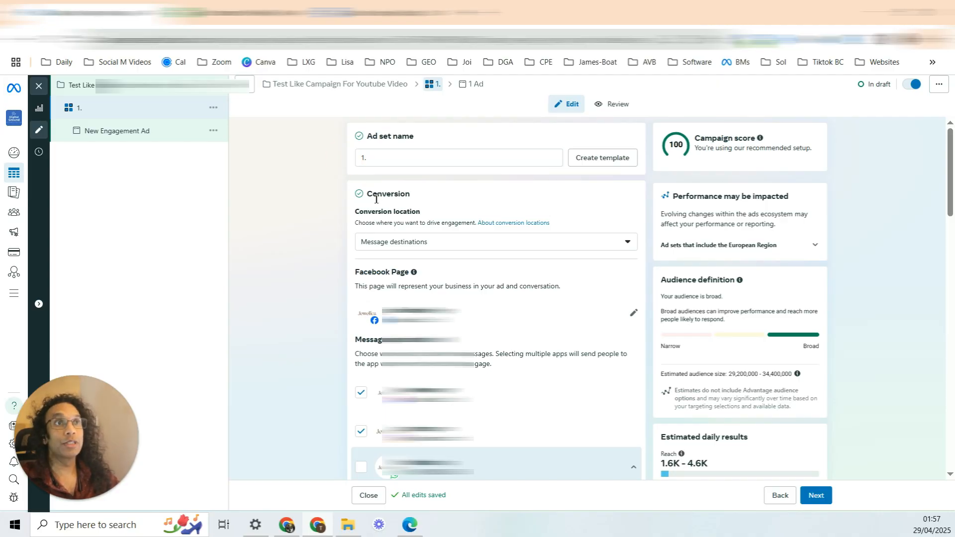
Step: Set the ad set's conversion location to Facebook Page and check its performance goal, promoted Page and cost per result goal
{"action": "left_click_drag", "start_coordinate": [377, 195], "coordinate": [410, 195]}
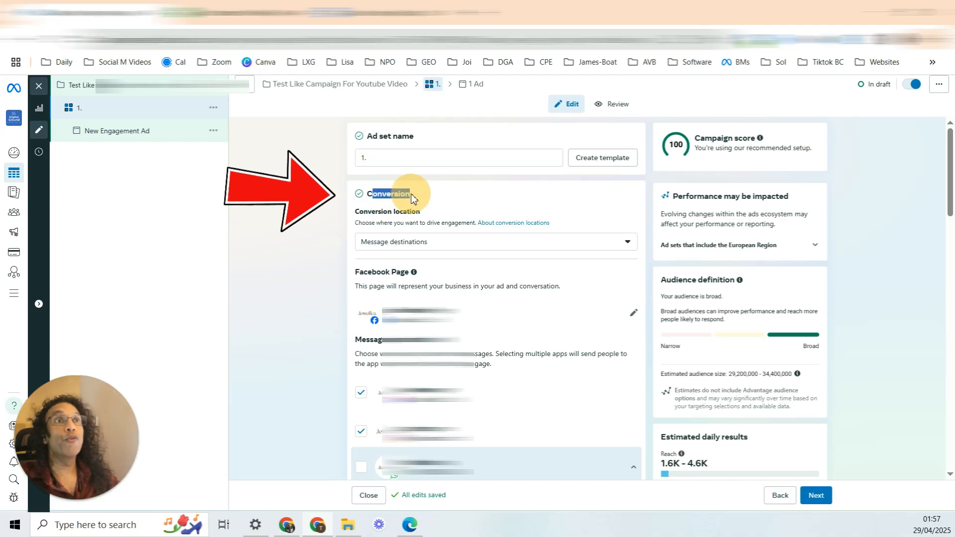
{"action": "left_click", "coordinate": [469, 246]}
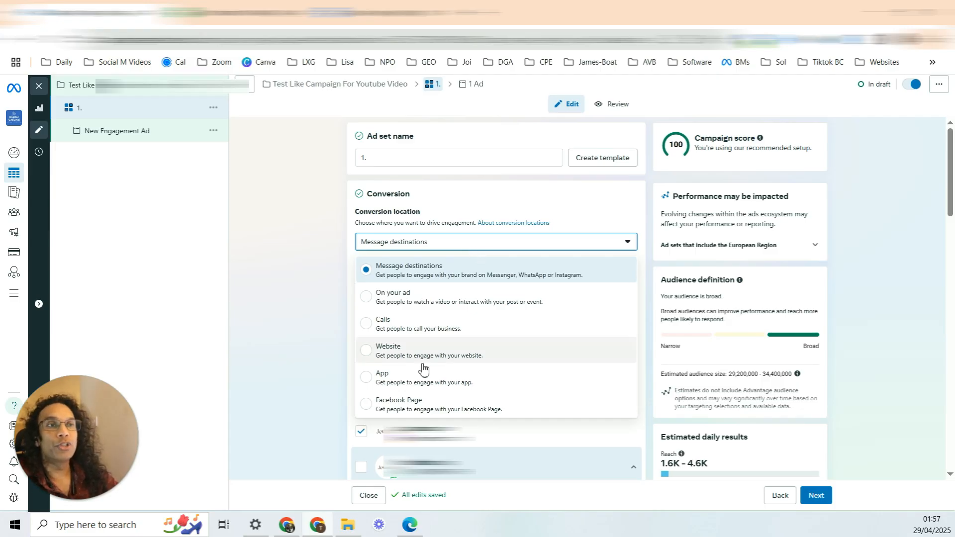
{"action": "left_click", "coordinate": [392, 411]}
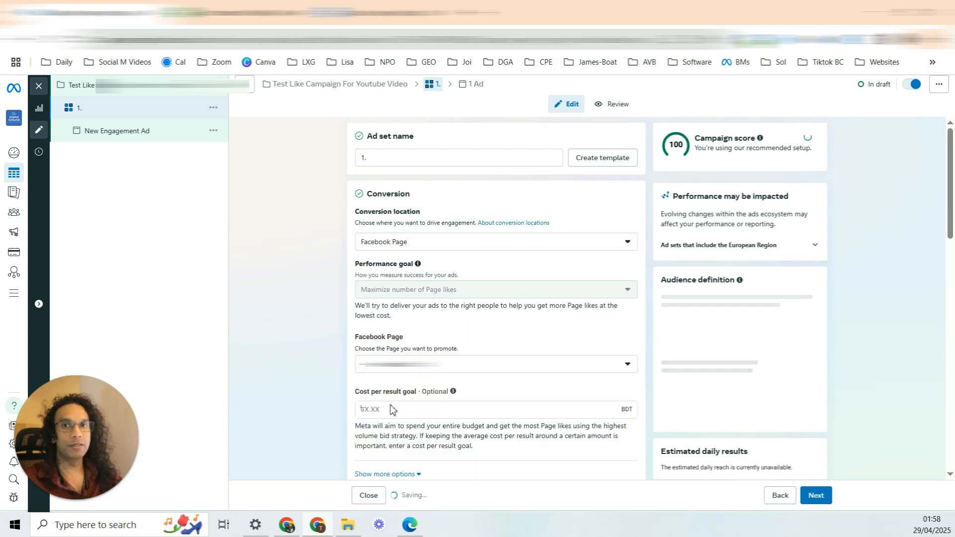
{"action": "left_click_drag", "start_coordinate": [387, 269], "coordinate": [427, 292]}
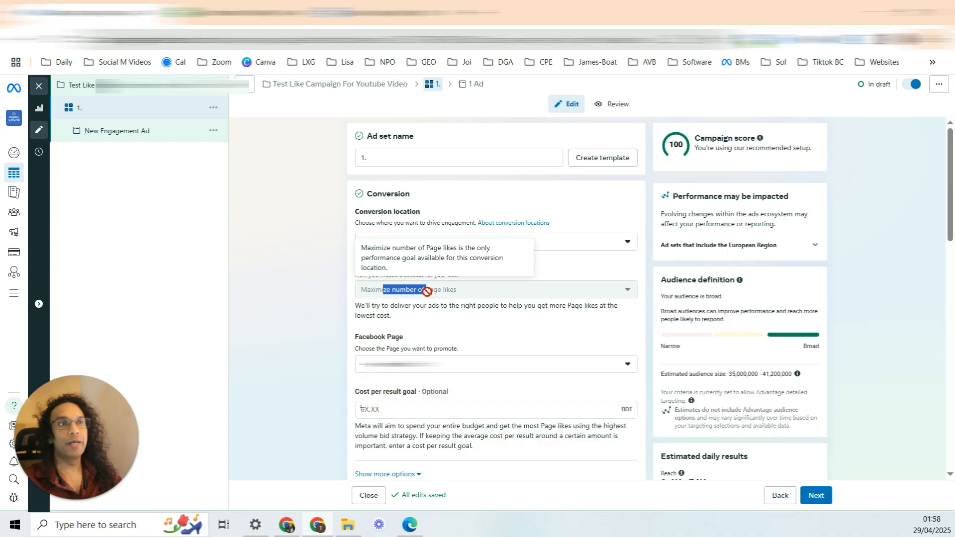
{"action": "left_click_drag", "start_coordinate": [367, 338], "coordinate": [400, 342]}
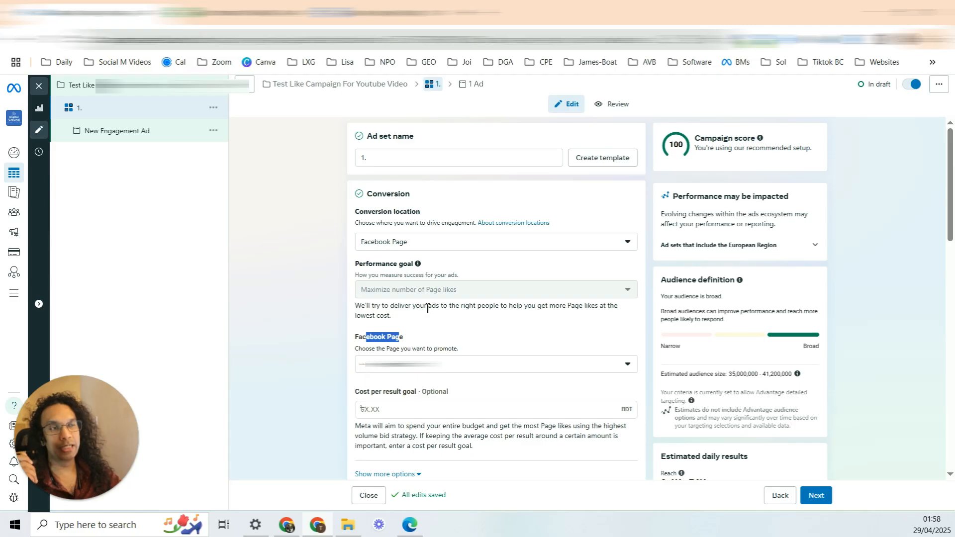
{"action": "scroll", "coordinate": [428, 309], "scroll_direction": "down", "scroll_amount": 2}
{"action": "left_click", "coordinate": [497, 303]}
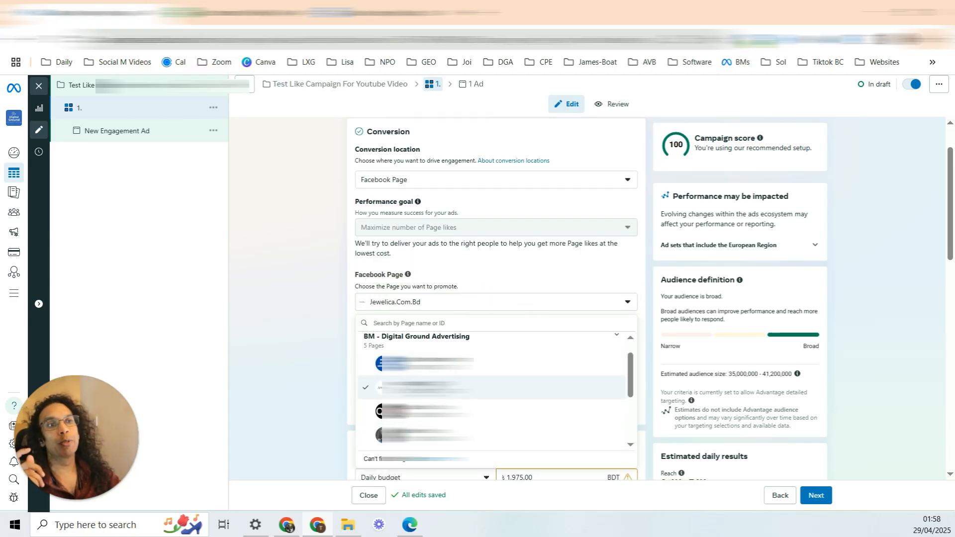
{"action": "left_click", "coordinate": [305, 324]}
{"action": "left_click_drag", "start_coordinate": [379, 330], "coordinate": [418, 330]}
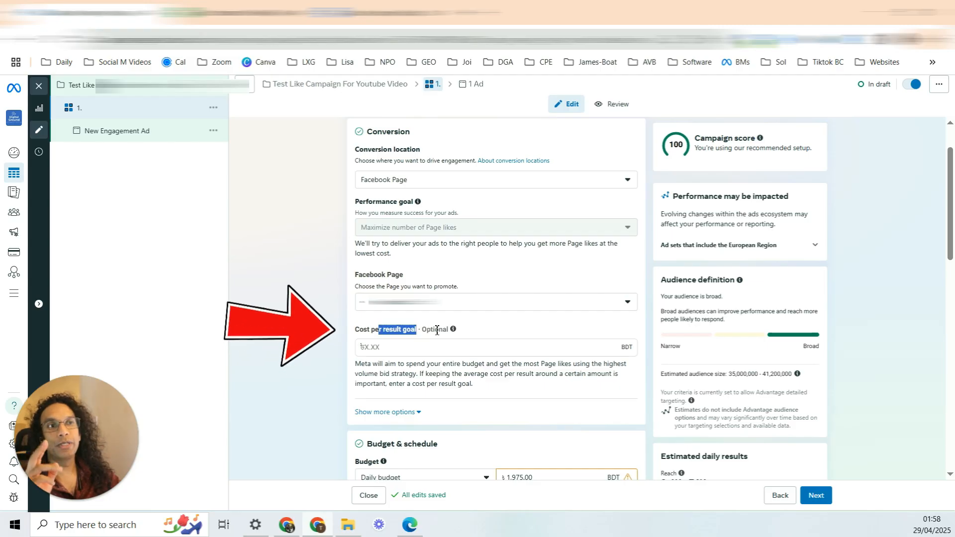
Step: Keep the ad set on a daily budget and set the amount to 500 BDT
{"action": "scroll", "coordinate": [439, 329], "scroll_direction": "down", "scroll_amount": 3}
{"action": "left_click", "coordinate": [423, 353]}
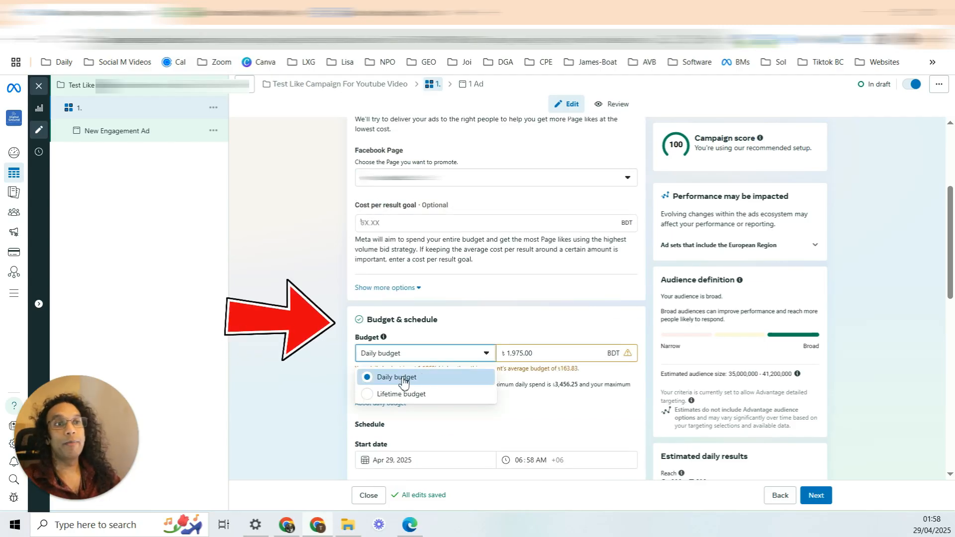
{"action": "left_click", "coordinate": [534, 355]}
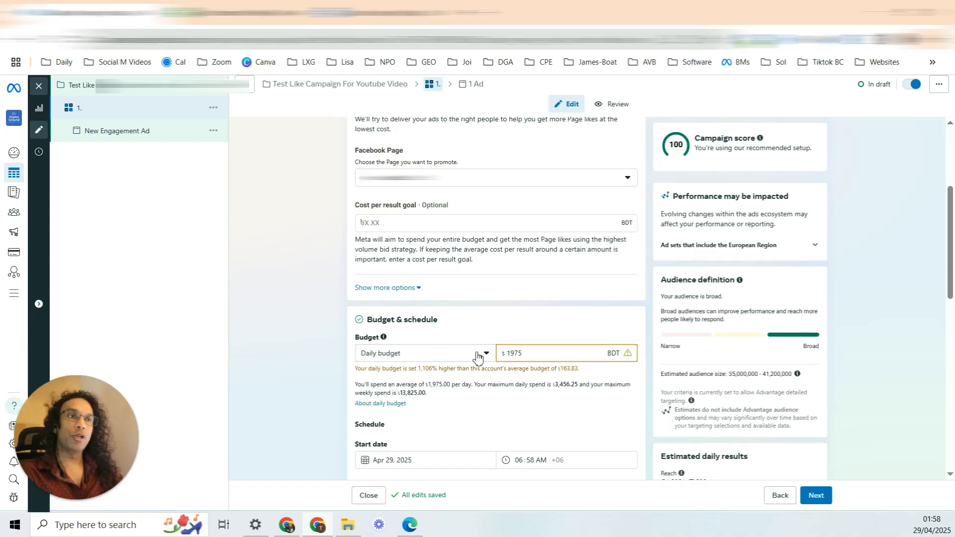
{"action": "double_click", "coordinate": [543, 354]}
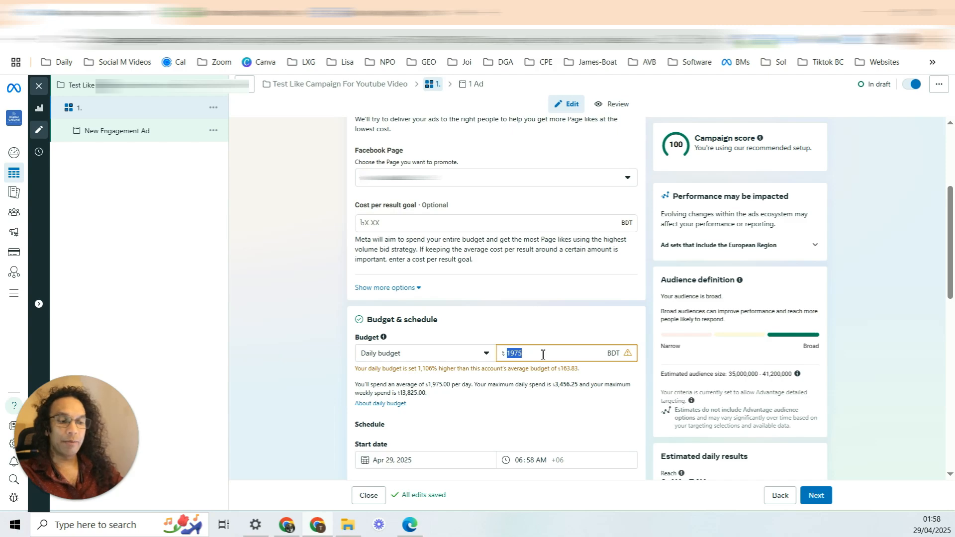
{"action": "type", "text": "500"}
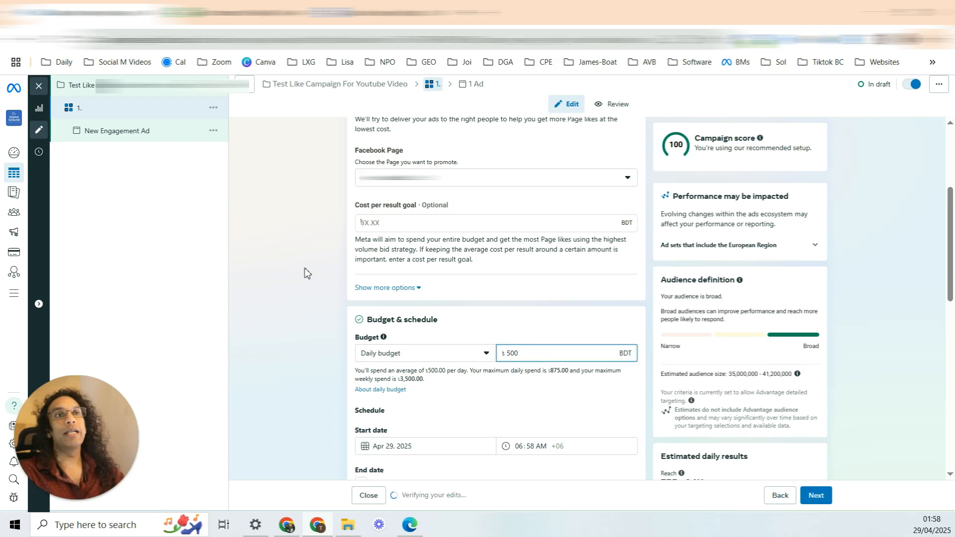
{"action": "left_click", "coordinate": [305, 272]}
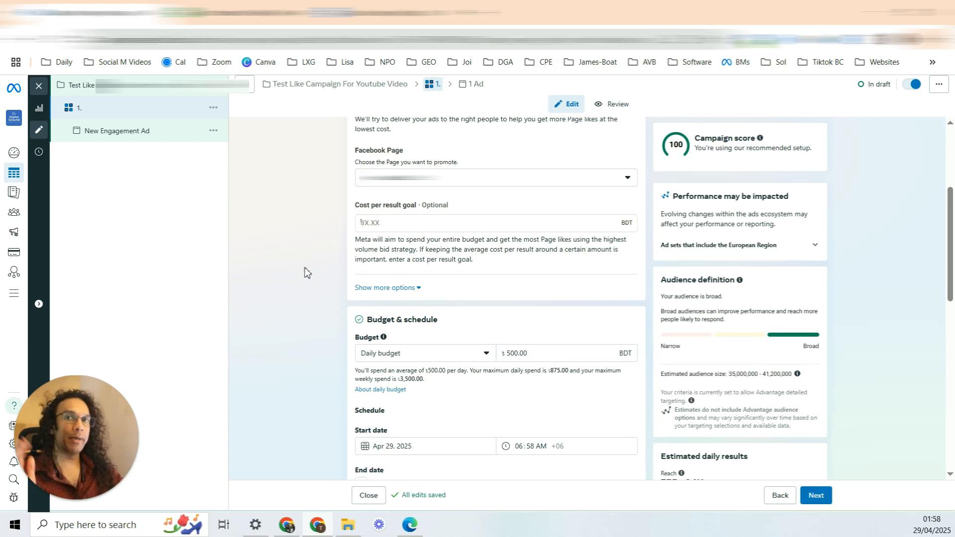
Step: Check the daily budget amount and enable an end date in the ad set's schedule
{"action": "scroll", "coordinate": [348, 261], "scroll_direction": "down", "scroll_amount": 3}
{"action": "left_click_drag", "start_coordinate": [530, 232], "coordinate": [500, 233]}
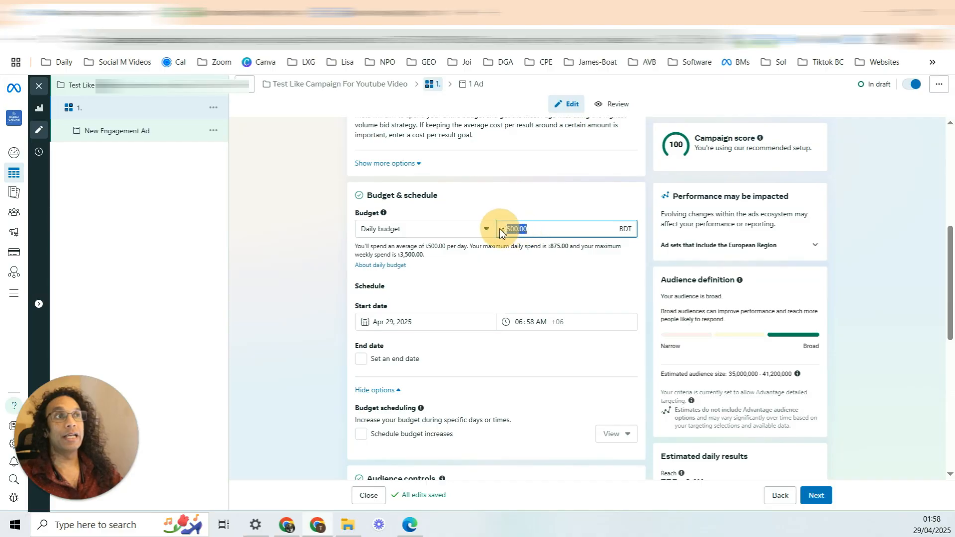
{"action": "left_click", "coordinate": [324, 252]}
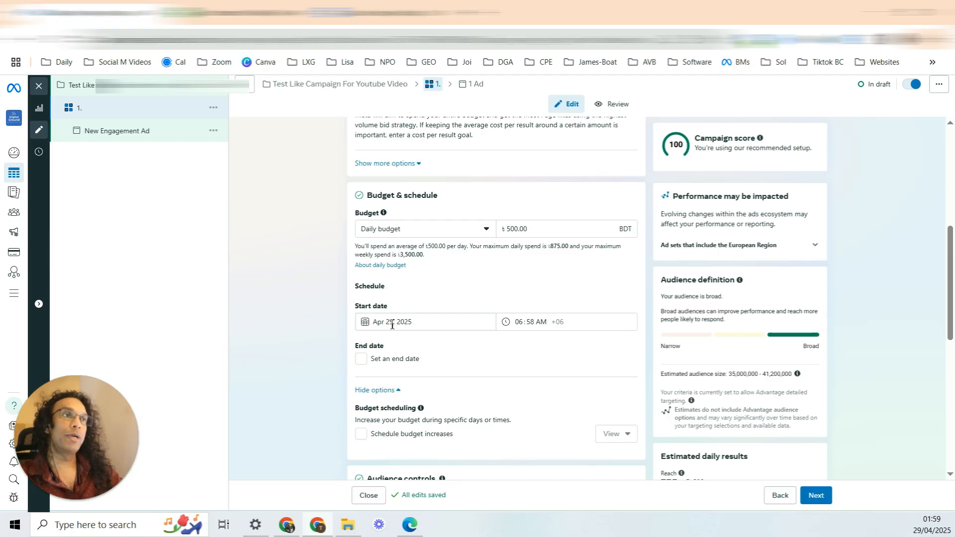
{"action": "left_click", "coordinate": [363, 357]}
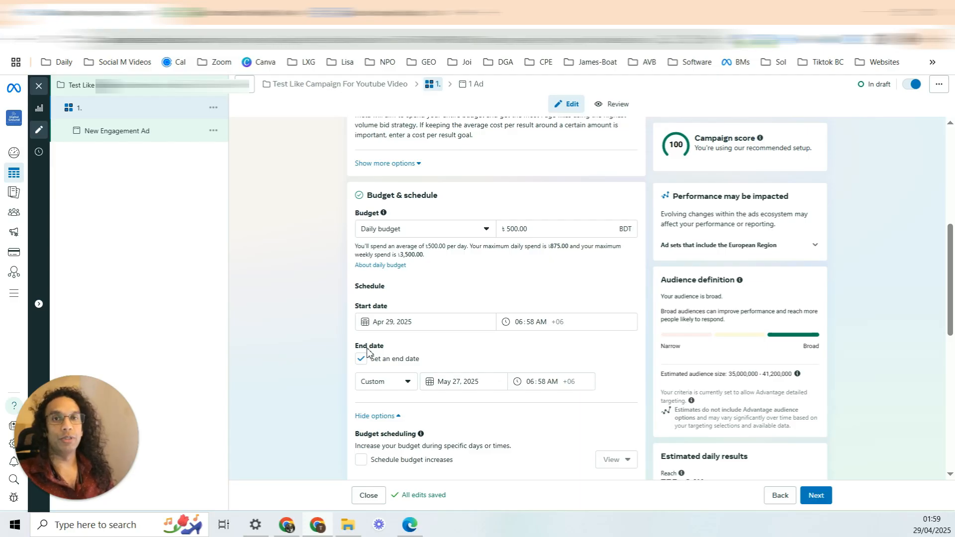
Step: Check the ad set's end date in the calendar without changing it and look over the audience controls
{"action": "left_click", "coordinate": [452, 381]}
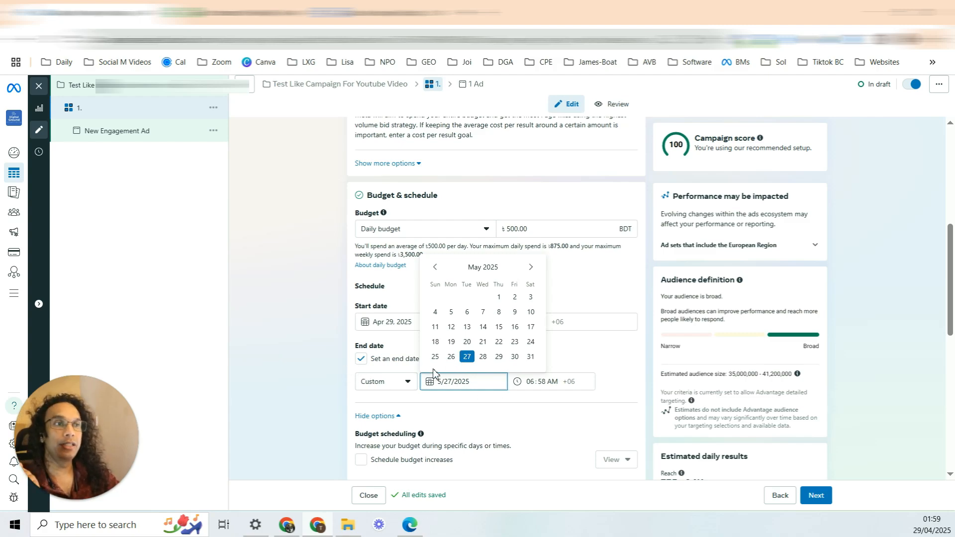
{"action": "left_click", "coordinate": [326, 360]}
{"action": "scroll", "coordinate": [355, 356], "scroll_direction": "down", "scroll_amount": 6}
{"action": "left_click_drag", "start_coordinate": [384, 230], "coordinate": [418, 229]}
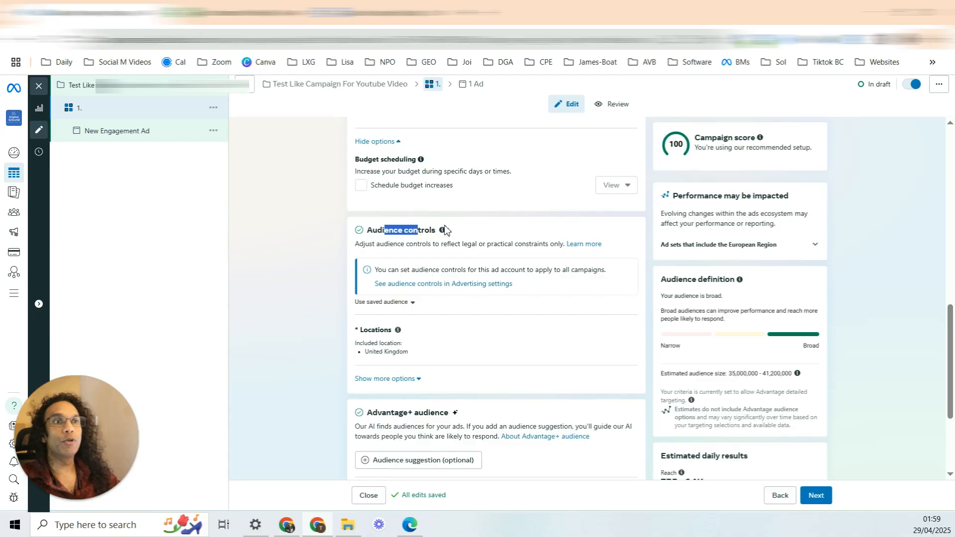
Step: Switch the ad set from Advantage+ audience to the original audience options
{"action": "scroll", "coordinate": [445, 234], "scroll_direction": "down", "scroll_amount": 3}
{"action": "left_click_drag", "start_coordinate": [528, 338], "coordinate": [583, 343]}
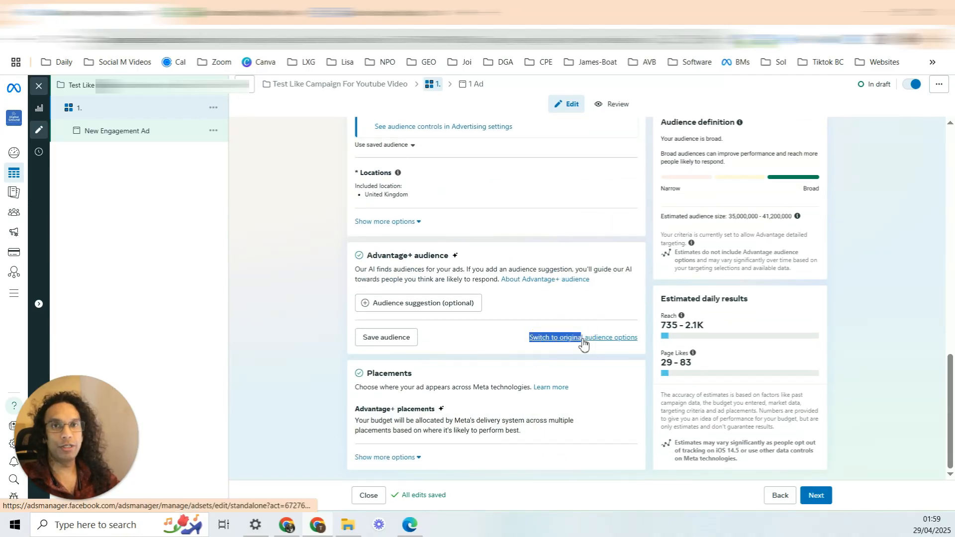
{"action": "left_click", "coordinate": [582, 341]}
{"action": "left_click", "coordinate": [472, 288]}
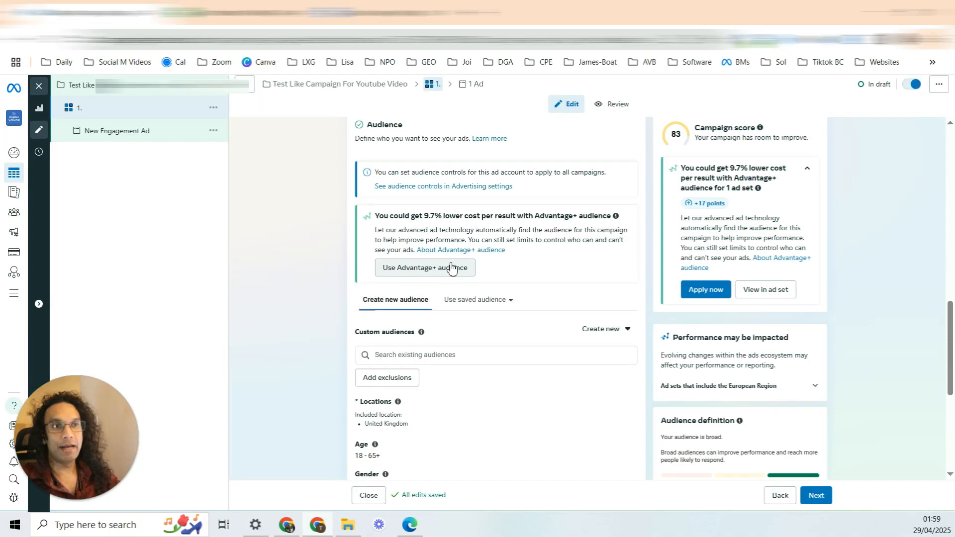
Step: Review the new audience's custom audiences and location settings
{"action": "scroll", "coordinate": [450, 266], "scroll_direction": "down", "scroll_amount": 1}
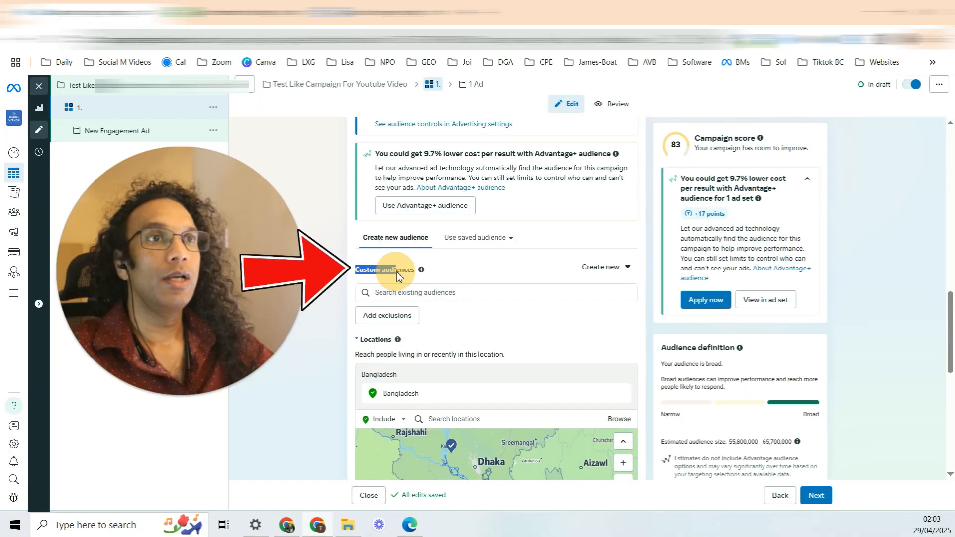
{"action": "left_click_drag", "start_coordinate": [356, 269], "coordinate": [397, 273]}
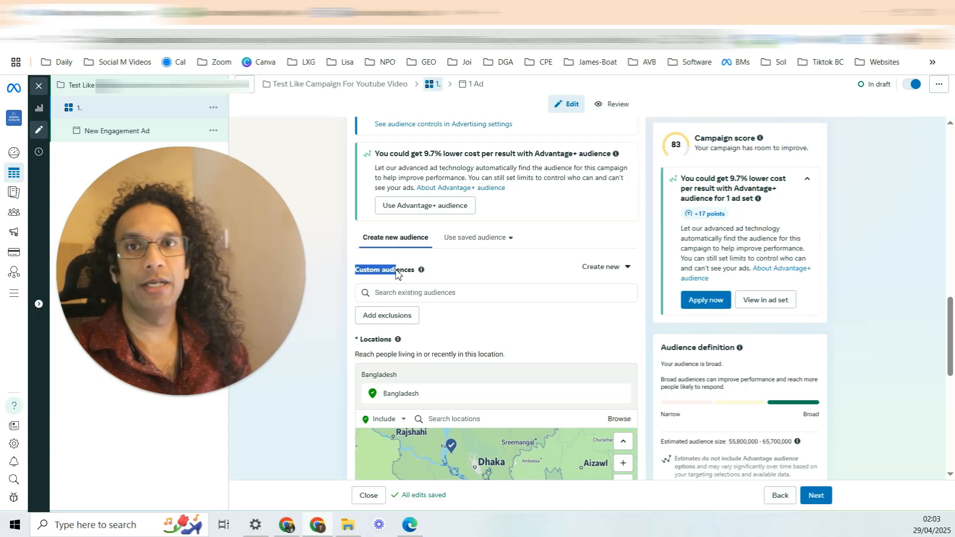
{"action": "scroll", "coordinate": [396, 273], "scroll_direction": "down", "scroll_amount": 1}
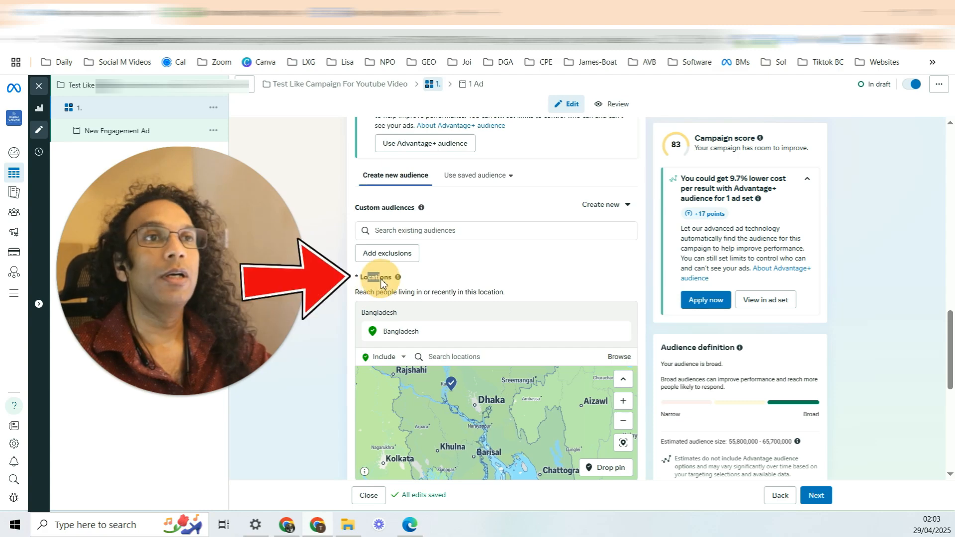
{"action": "left_click_drag", "start_coordinate": [379, 277], "coordinate": [368, 277]}
{"action": "scroll", "coordinate": [396, 219], "scroll_direction": "down", "scroll_amount": 2}
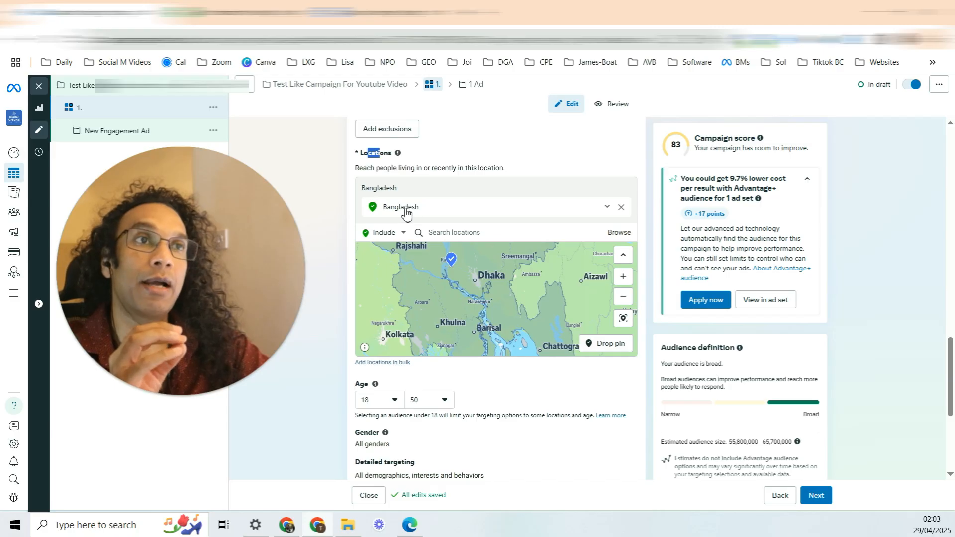
Step: Set the audience's gender to Women
{"action": "scroll", "coordinate": [398, 214], "scroll_direction": "down", "scroll_amount": 4}
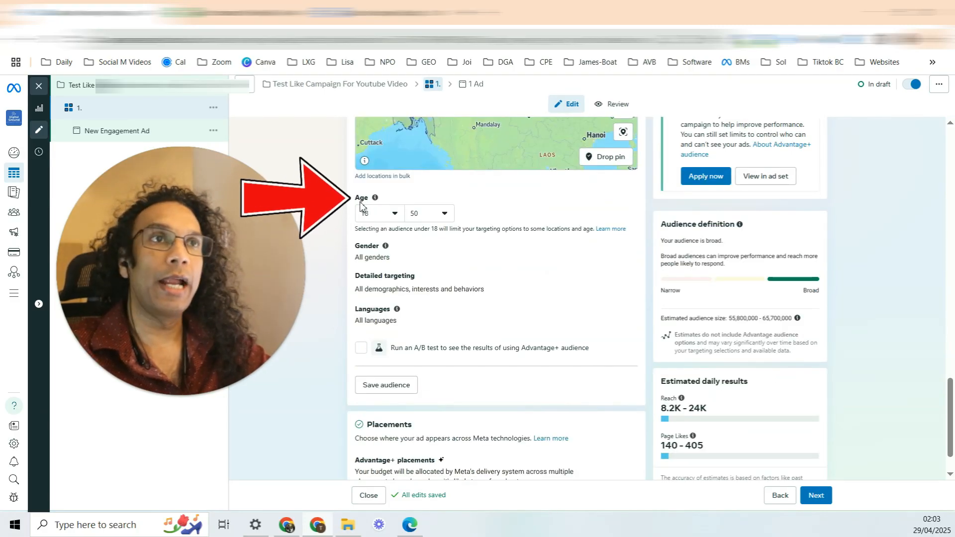
{"action": "left_click", "coordinate": [367, 254]}
{"action": "left_click_drag", "start_coordinate": [364, 247], "coordinate": [377, 248]}
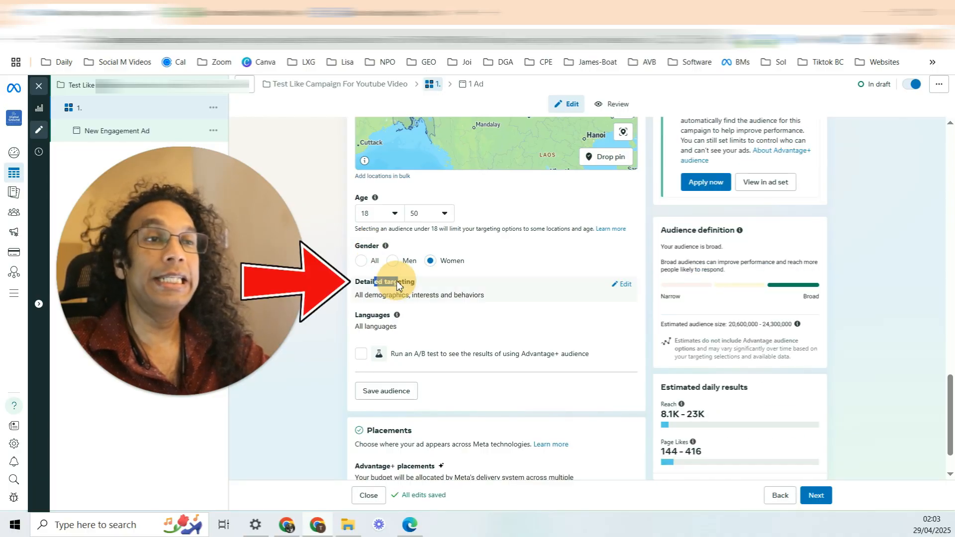
Step: Search detailed targeting for jewelry interests and add Necklace (jewelry) to the people who must match
{"action": "left_click_drag", "start_coordinate": [374, 282], "coordinate": [398, 282]}
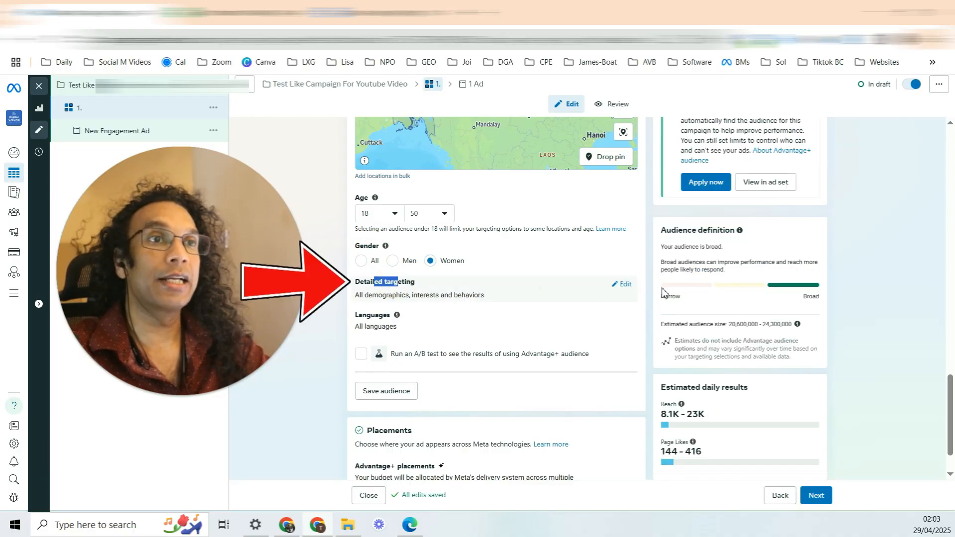
{"action": "left_click", "coordinate": [625, 286]}
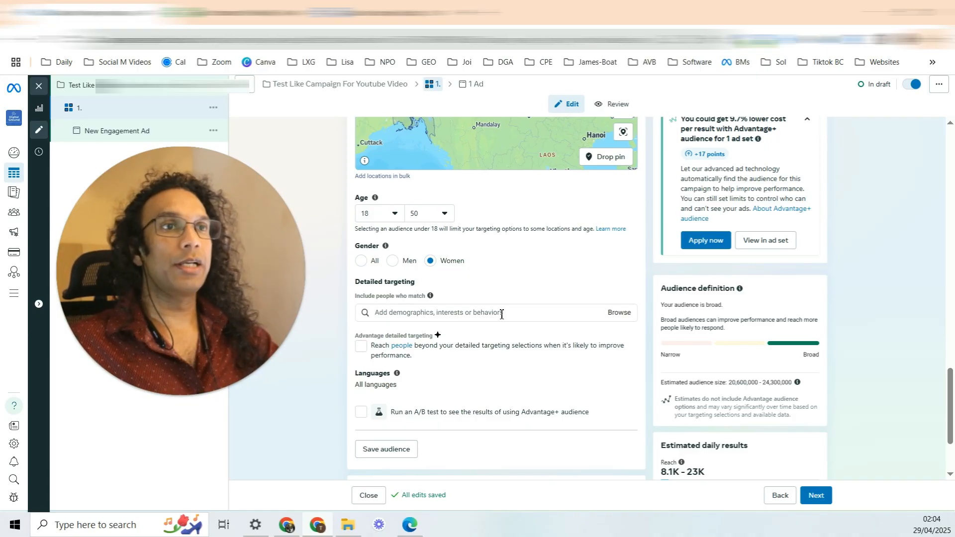
{"action": "mouse_move", "coordinate": [427, 301]}
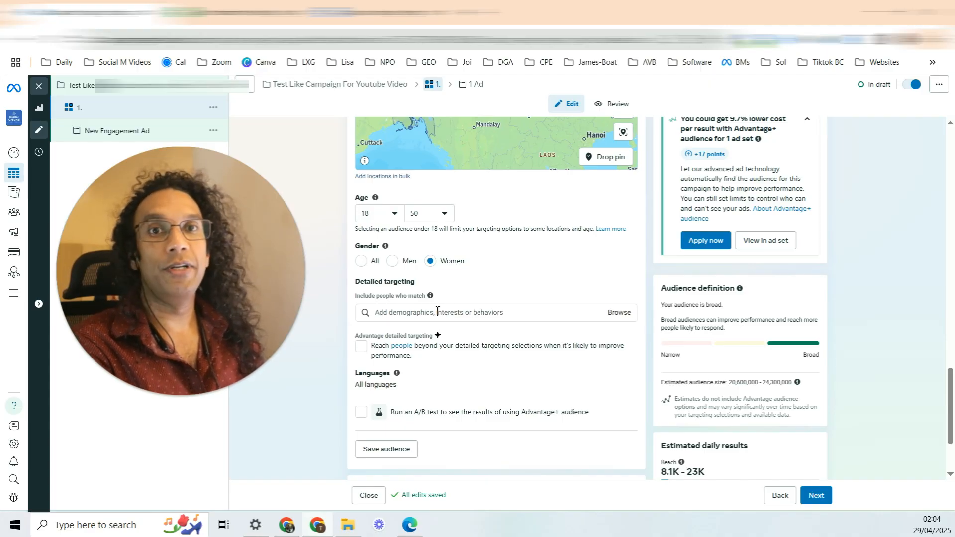
{"action": "left_click", "coordinate": [437, 311]}
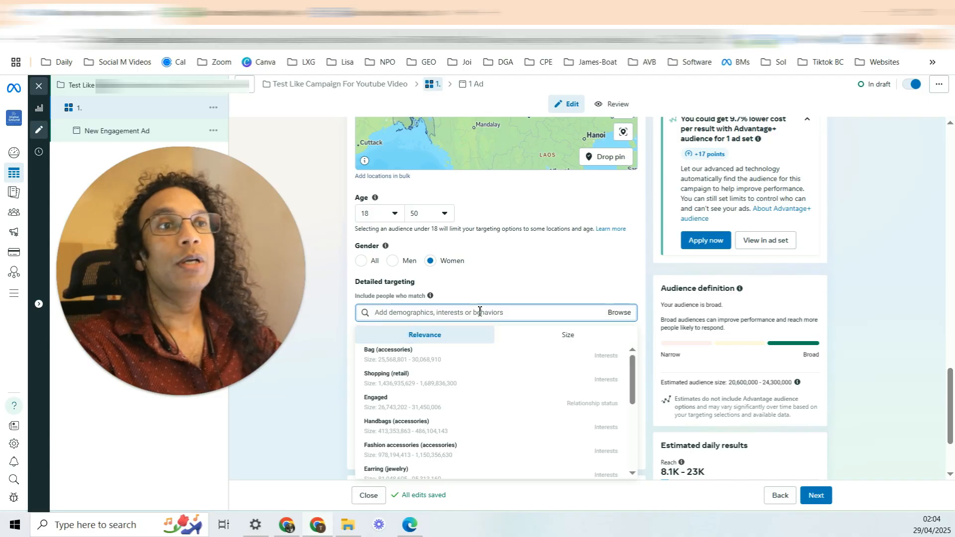
{"action": "type", "text": "jew"}
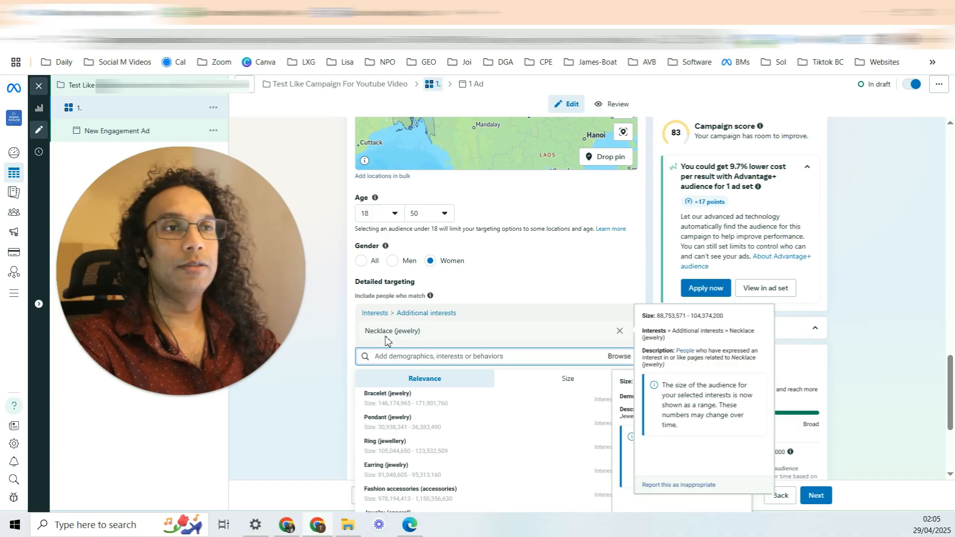
{"action": "left_click_drag", "start_coordinate": [387, 333], "coordinate": [402, 334]}
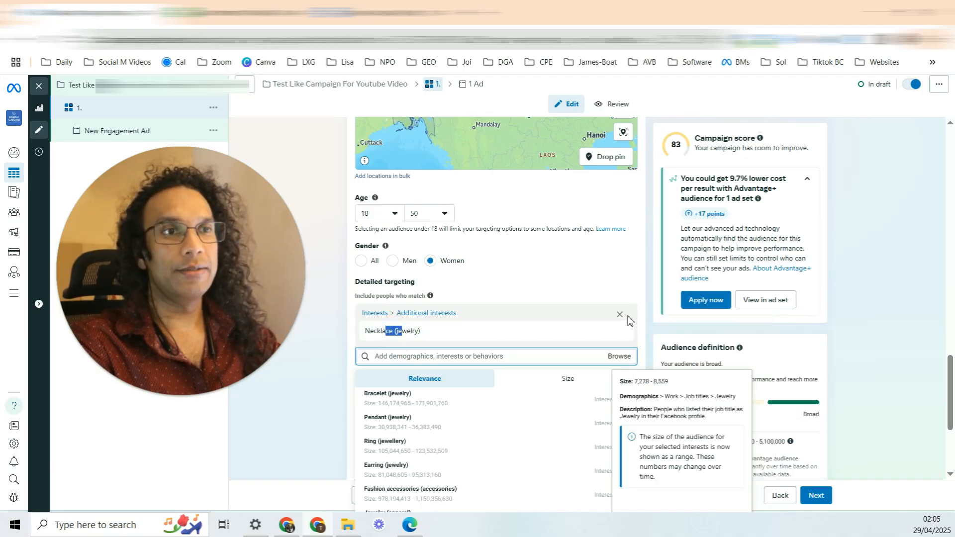
Step: Look through the suggested related interests in detailed targeting
{"action": "scroll", "coordinate": [429, 344], "scroll_direction": "down", "scroll_amount": 1}
{"action": "left_click", "coordinate": [402, 298]}
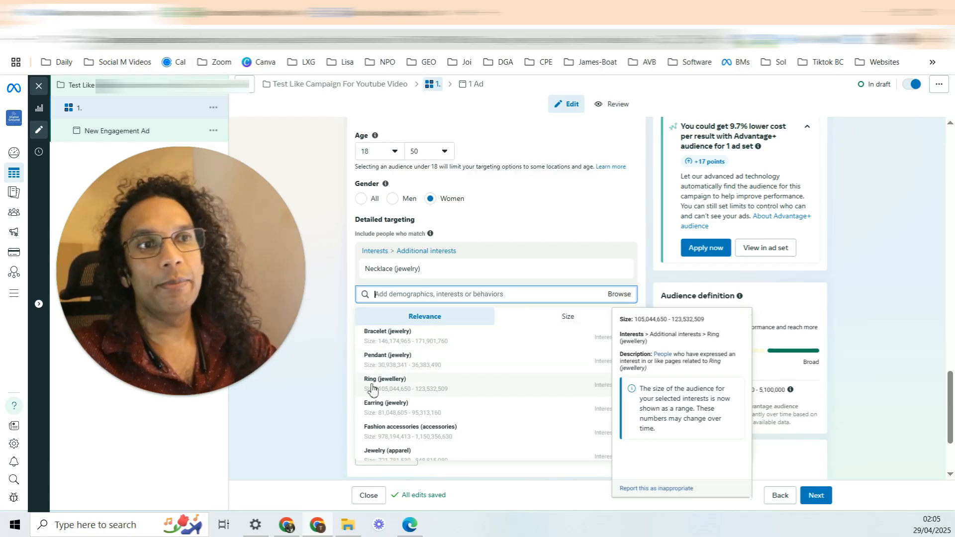
{"action": "scroll", "coordinate": [437, 369], "scroll_direction": "down", "scroll_amount": 1}
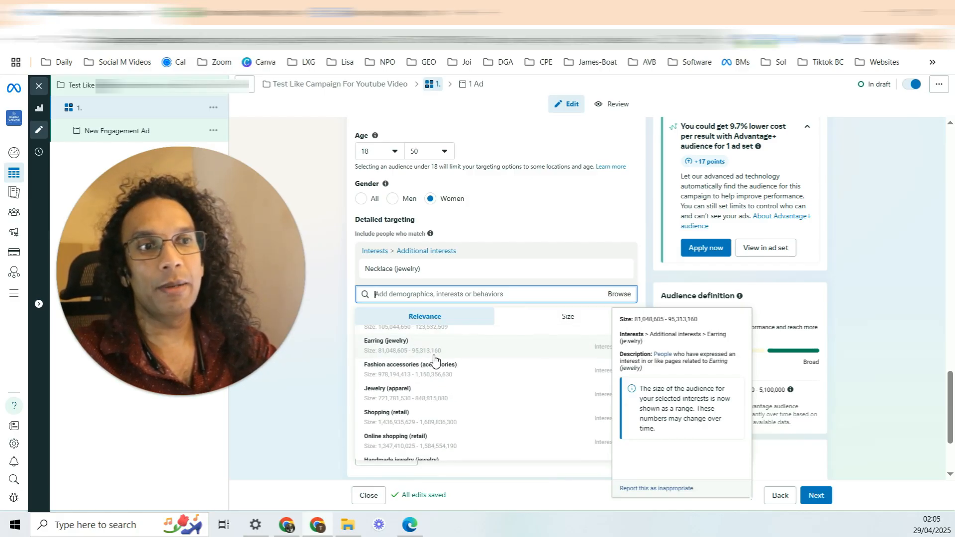
{"action": "scroll", "coordinate": [428, 408], "scroll_direction": "down", "scroll_amount": 5}
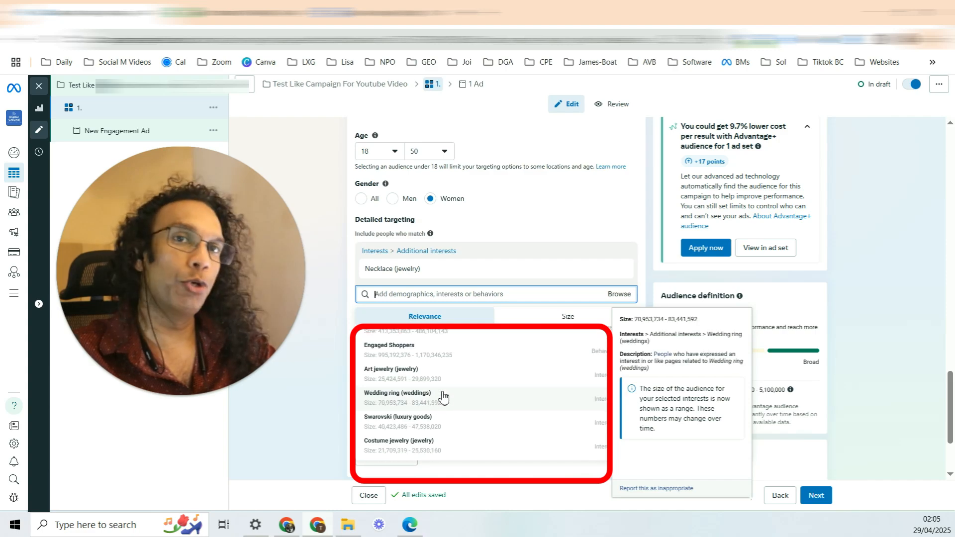
{"action": "scroll", "coordinate": [443, 387], "scroll_direction": "up", "scroll_amount": 6}
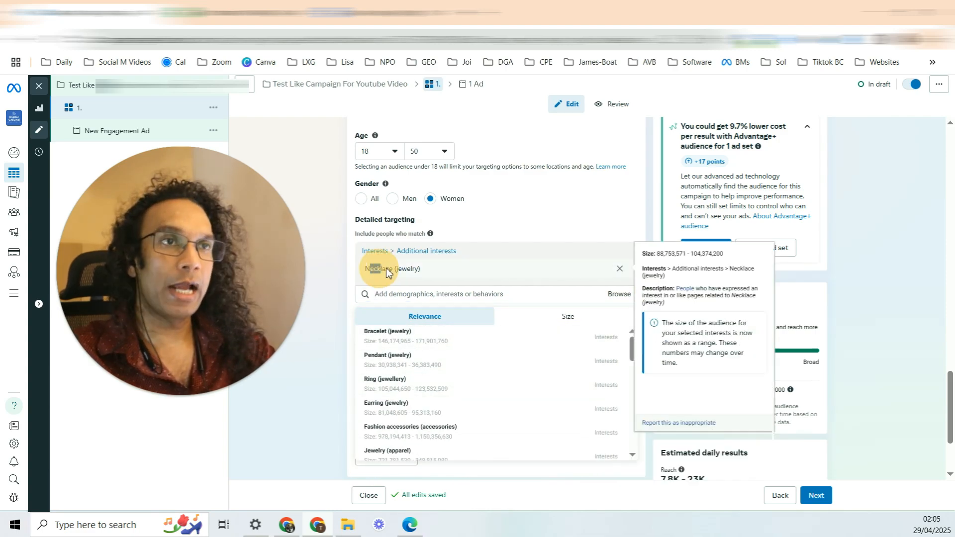
Step: Examine the Necklace (jewelry) interest's details, close the suggestions and check the estimated audience size
{"action": "left_click_drag", "start_coordinate": [370, 268], "coordinate": [411, 284]}
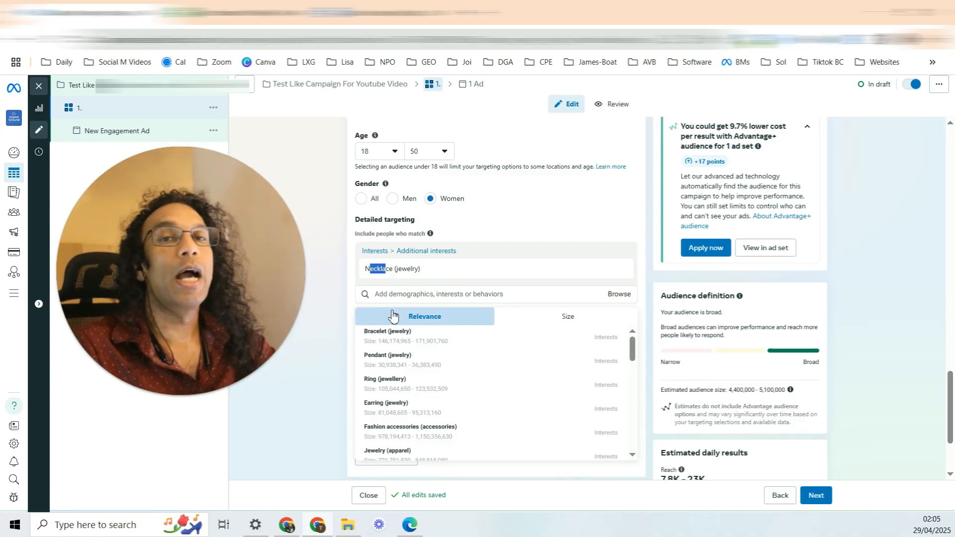
{"action": "left_click", "coordinate": [378, 271]}
{"action": "left_click_drag", "start_coordinate": [367, 269], "coordinate": [387, 268]}
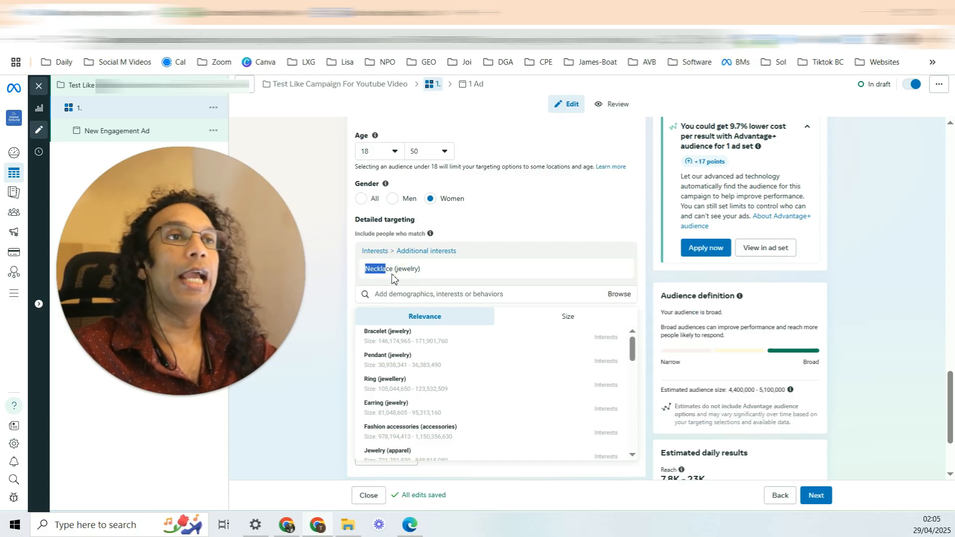
{"action": "mouse_move", "coordinate": [392, 277]}
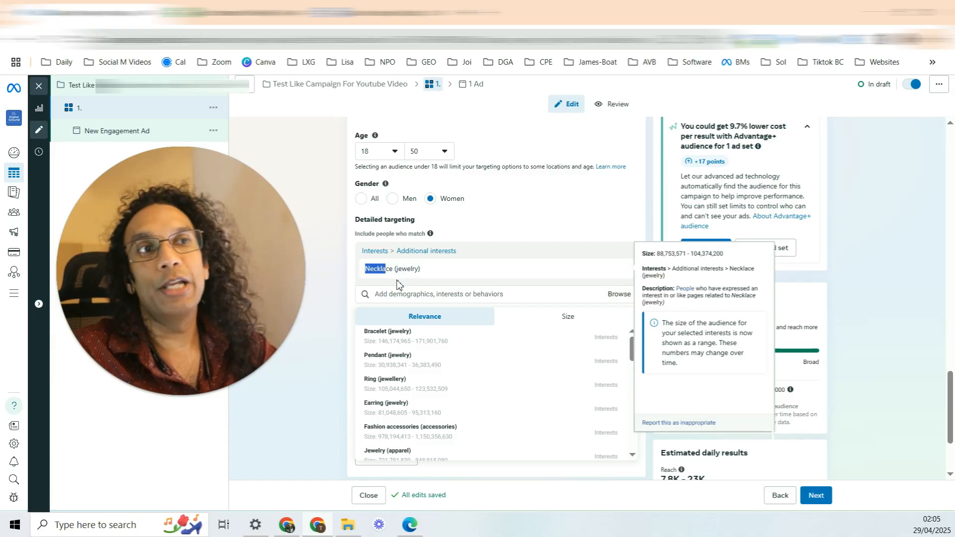
{"action": "left_click", "coordinate": [371, 270]}
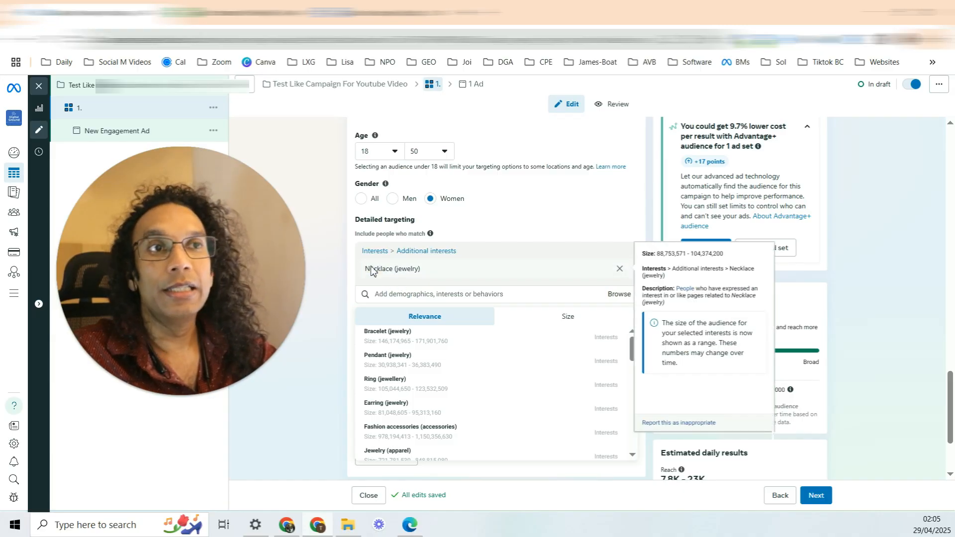
{"action": "left_click_drag", "start_coordinate": [371, 270], "coordinate": [386, 269]}
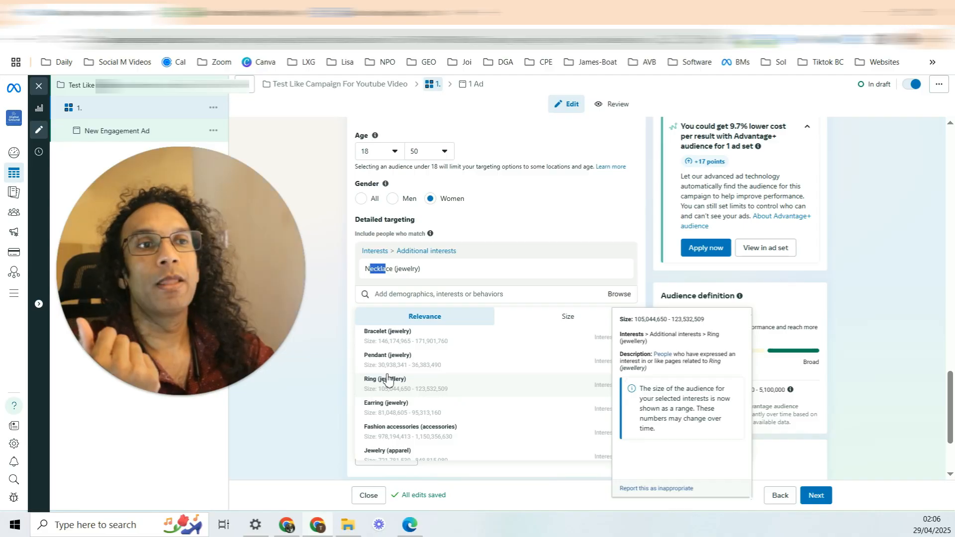
{"action": "left_click", "coordinate": [380, 270]}
{"action": "left_click_drag", "start_coordinate": [381, 271], "coordinate": [392, 271]}
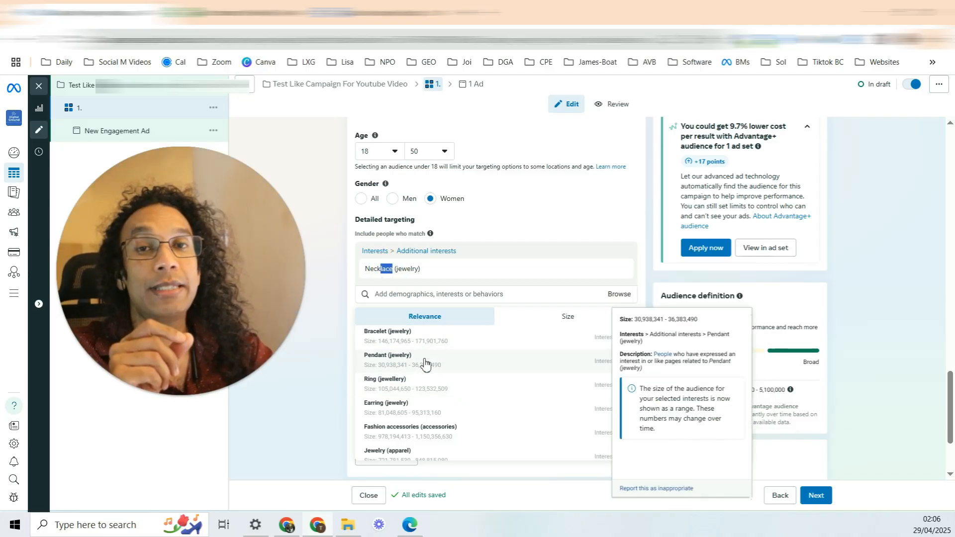
{"action": "left_click", "coordinate": [393, 272]}
{"action": "left_click_drag", "start_coordinate": [364, 269], "coordinate": [423, 269]}
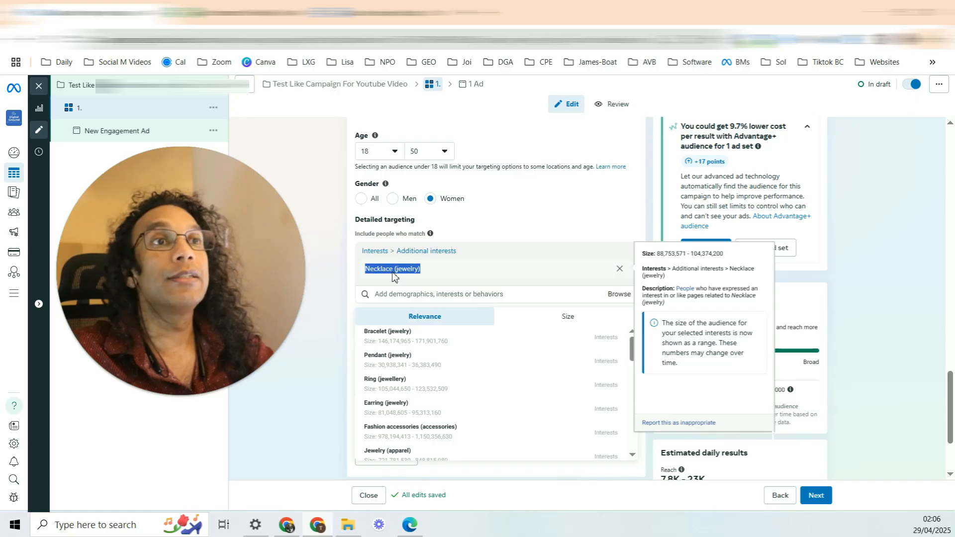
{"action": "left_click", "coordinate": [637, 413]}
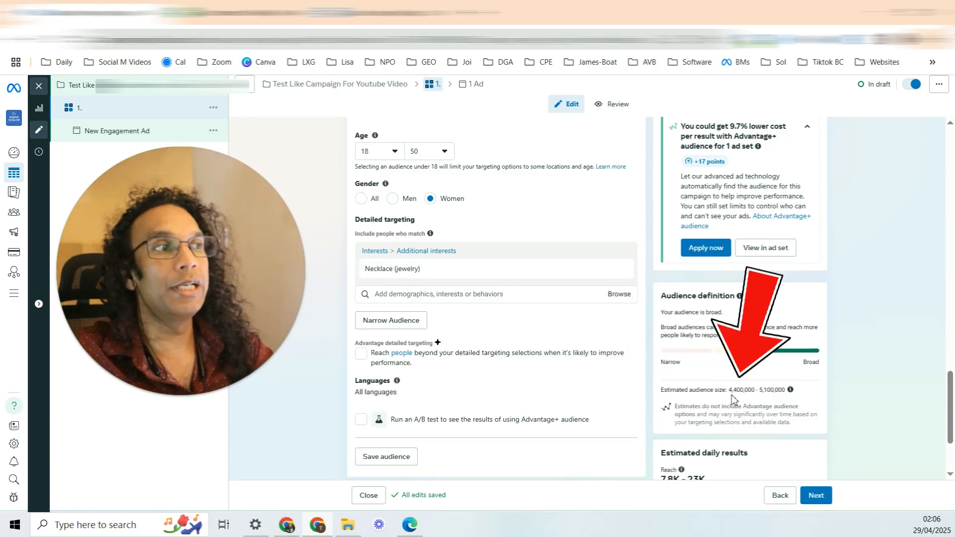
{"action": "left_click_drag", "start_coordinate": [729, 392], "coordinate": [745, 391]}
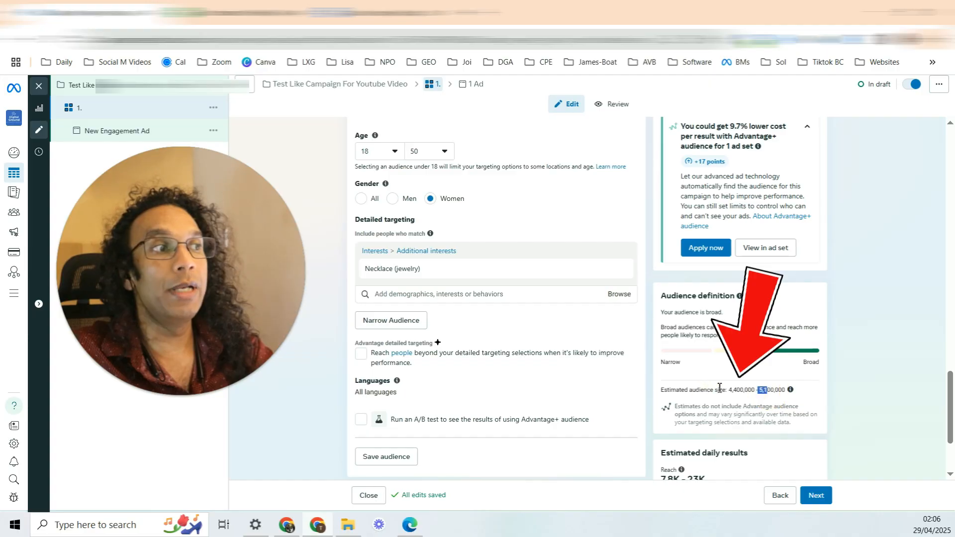
Step: Try narrowing the detailed targeting with an additional must-also-match condition
{"action": "scroll", "coordinate": [621, 343], "scroll_direction": "down", "scroll_amount": 2}
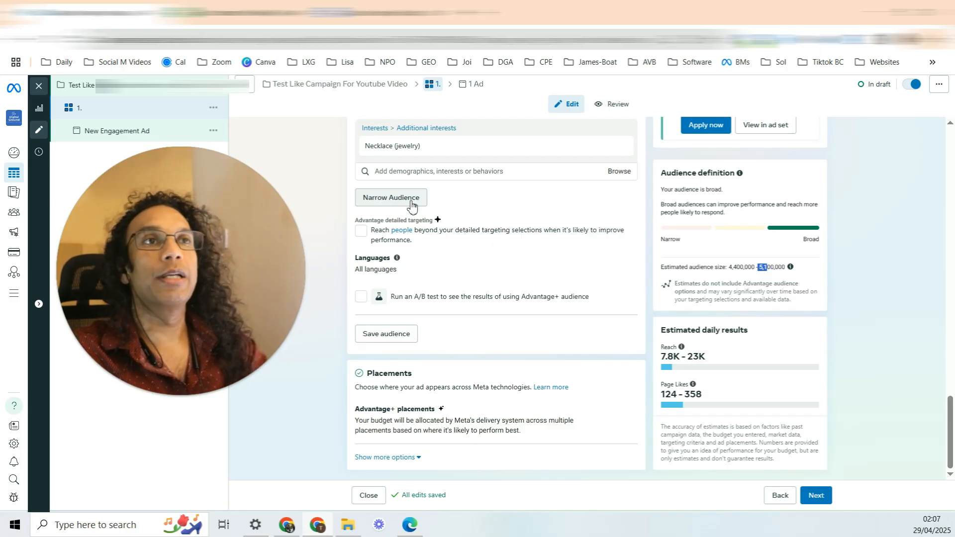
{"action": "left_click", "coordinate": [411, 198]}
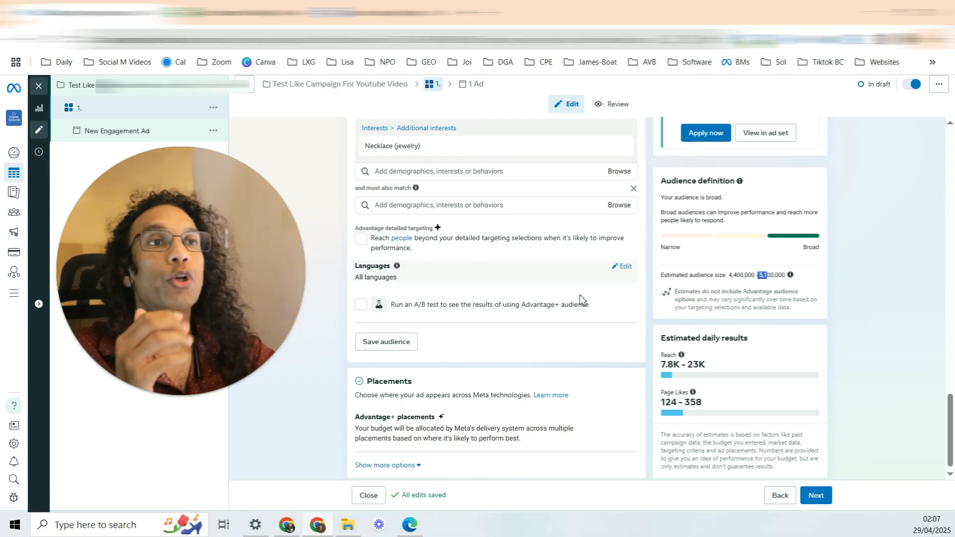
{"action": "scroll", "coordinate": [576, 331], "scroll_direction": "up", "scroll_amount": 1}
{"action": "left_click_drag", "start_coordinate": [367, 250], "coordinate": [412, 252]}
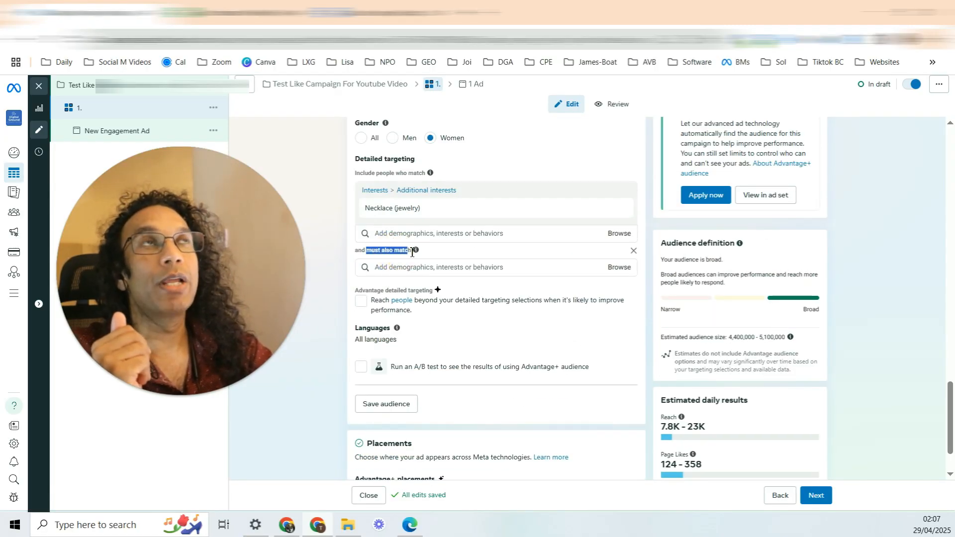
{"action": "left_click", "coordinate": [634, 251]}
Step: Check the ad set's Advantage+ placements setting
{"action": "scroll", "coordinate": [497, 349], "scroll_direction": "down", "scroll_amount": 1}
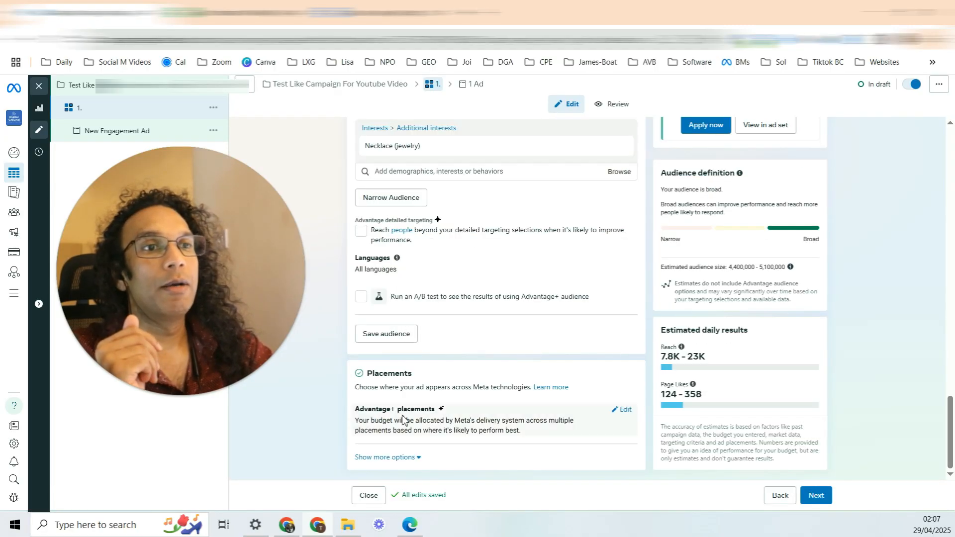
{"action": "left_click_drag", "start_coordinate": [391, 409], "coordinate": [491, 416]}
Step: Rename the ad set to "1. Necklace (jewelry) | 18-50 | W | 4.4M |"
{"action": "scroll", "coordinate": [440, 219], "scroll_direction": "up", "scroll_amount": 15}
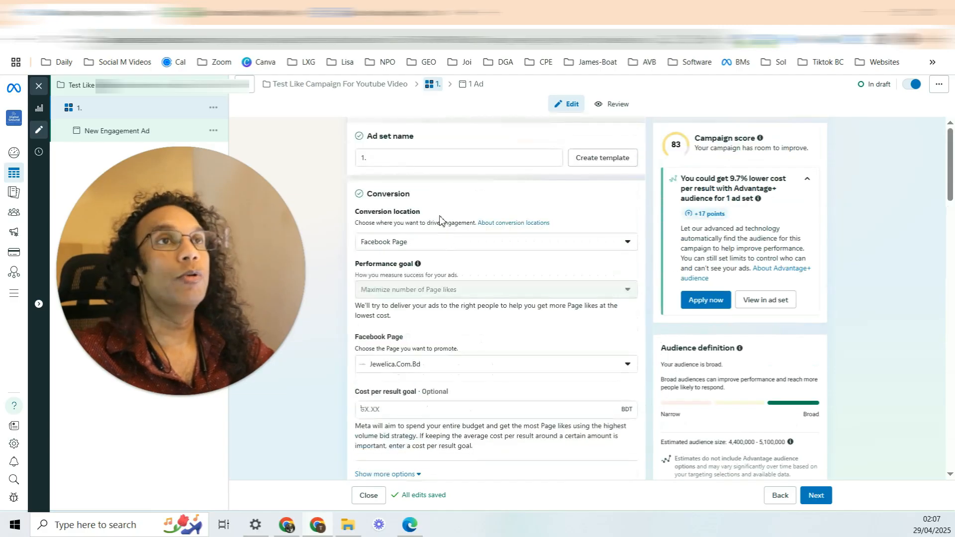
{"action": "left_click", "coordinate": [390, 155]}
{"action": "type", "text": "Necklace (jewelry) | 18-50 | W | 4.4M |"}
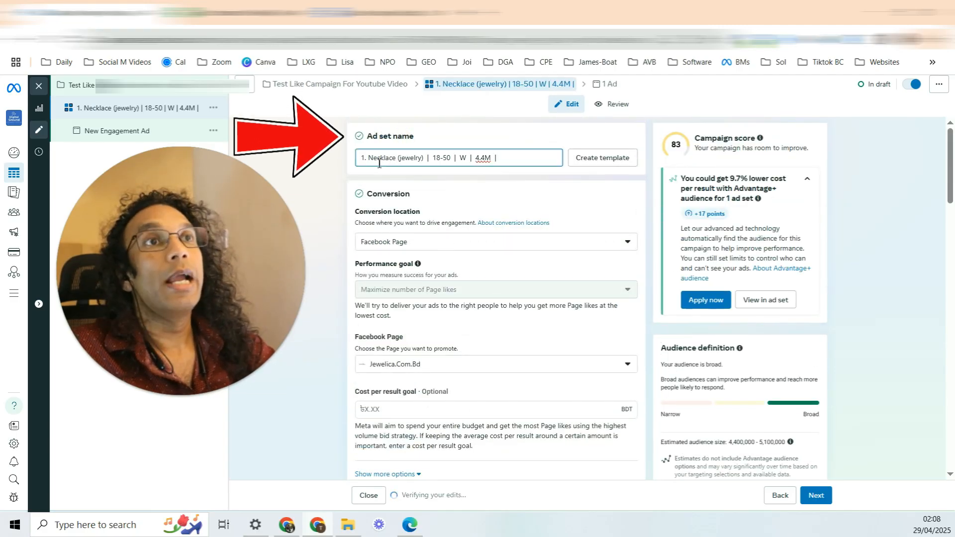
Step: Check each part of the ad set name against the estimated audience size, age range, gender and detailed targeting interest
{"action": "left_click_drag", "start_coordinate": [370, 161], "coordinate": [432, 159]}
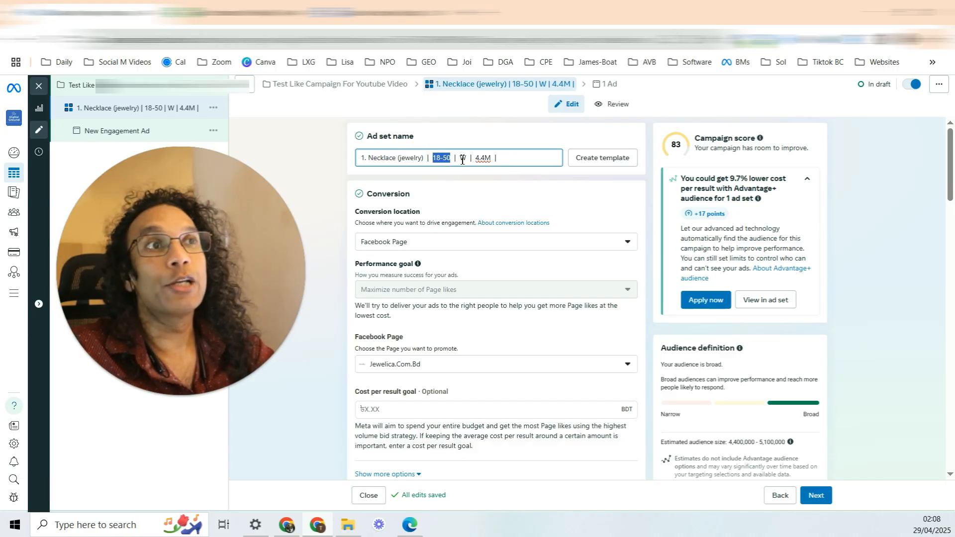
{"action": "left_click_drag", "start_coordinate": [461, 159], "coordinate": [487, 160]}
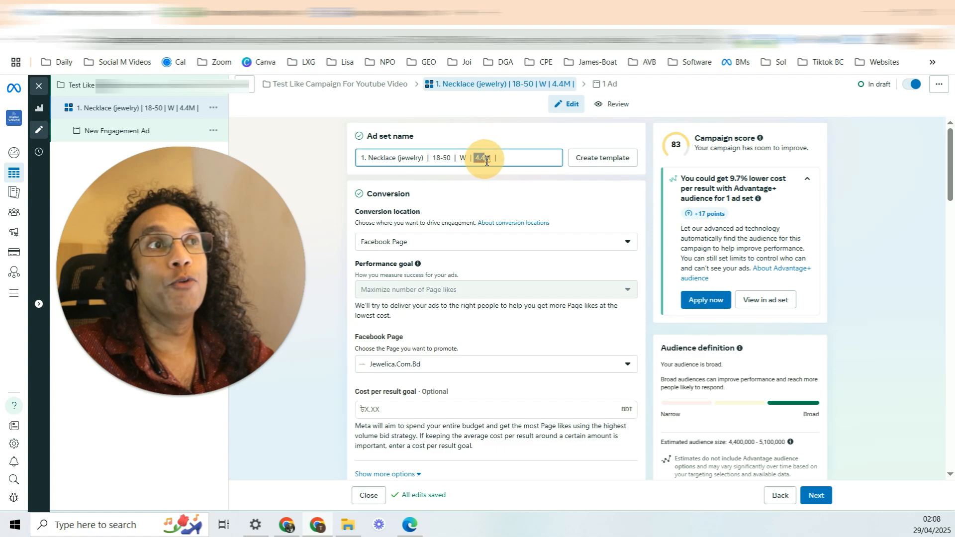
{"action": "left_click_drag", "start_coordinate": [729, 443], "coordinate": [744, 442]}
{"action": "scroll", "coordinate": [359, 176], "scroll_direction": "down", "scroll_amount": 15}
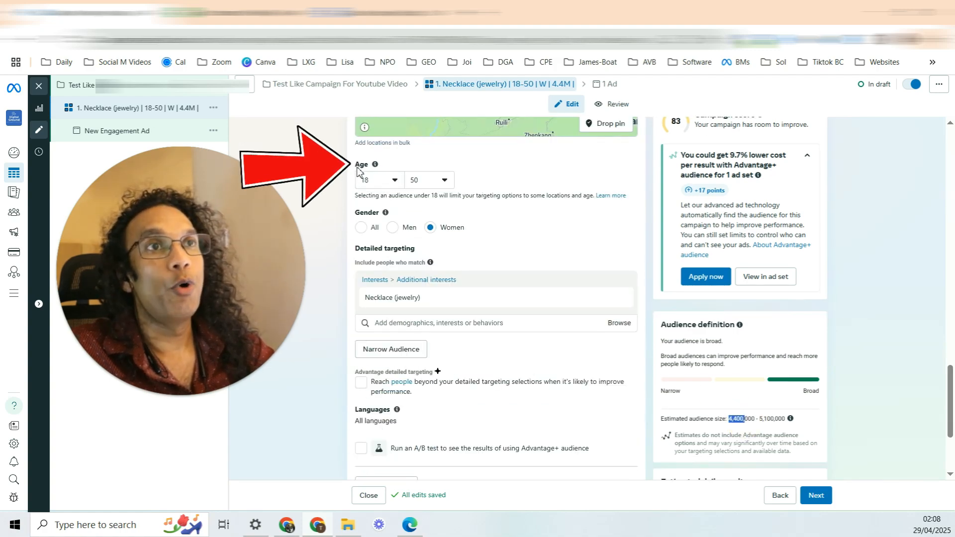
{"action": "left_click_drag", "start_coordinate": [356, 165], "coordinate": [362, 179]}
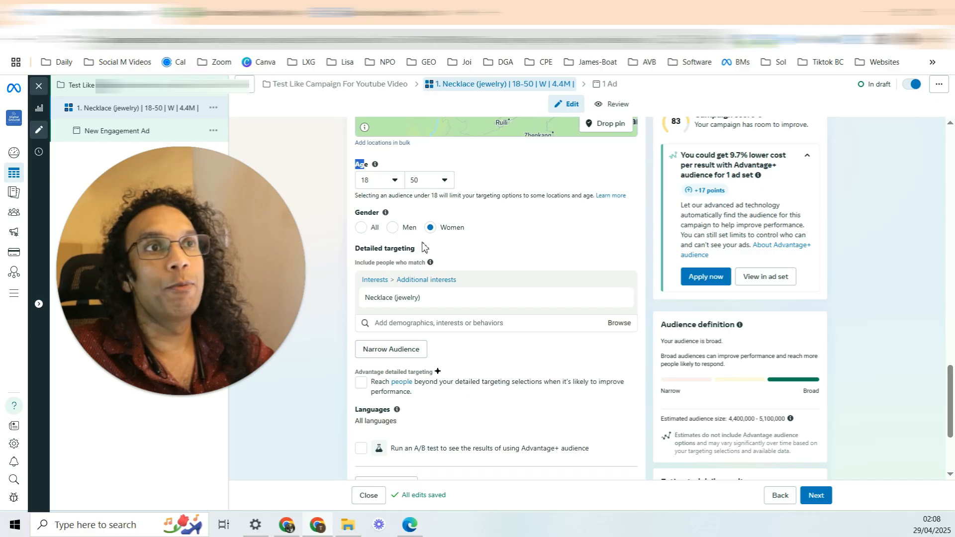
{"action": "left_click_drag", "start_coordinate": [365, 297], "coordinate": [421, 298]}
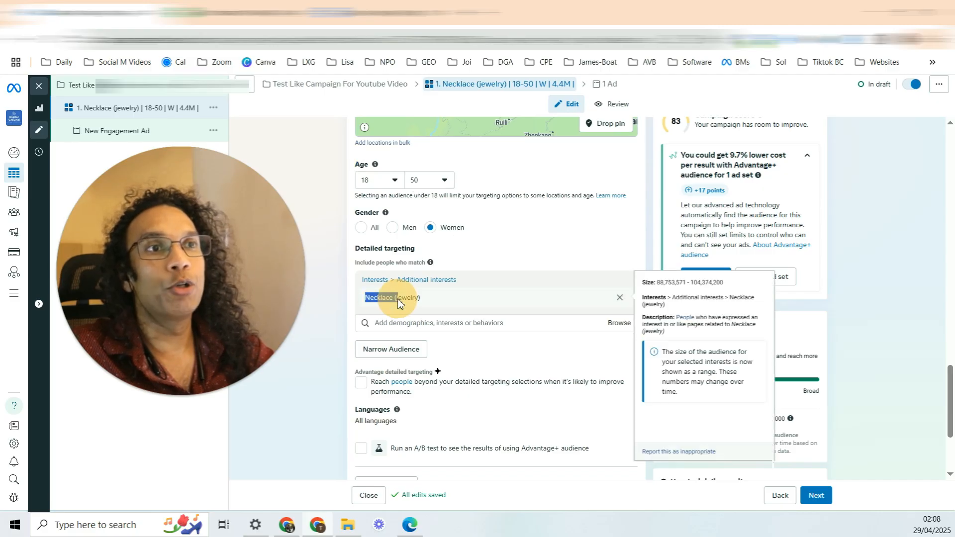
{"action": "scroll", "coordinate": [417, 215], "scroll_direction": "up", "scroll_amount": 15}
{"action": "left_click_drag", "start_coordinate": [479, 162], "coordinate": [376, 158]}
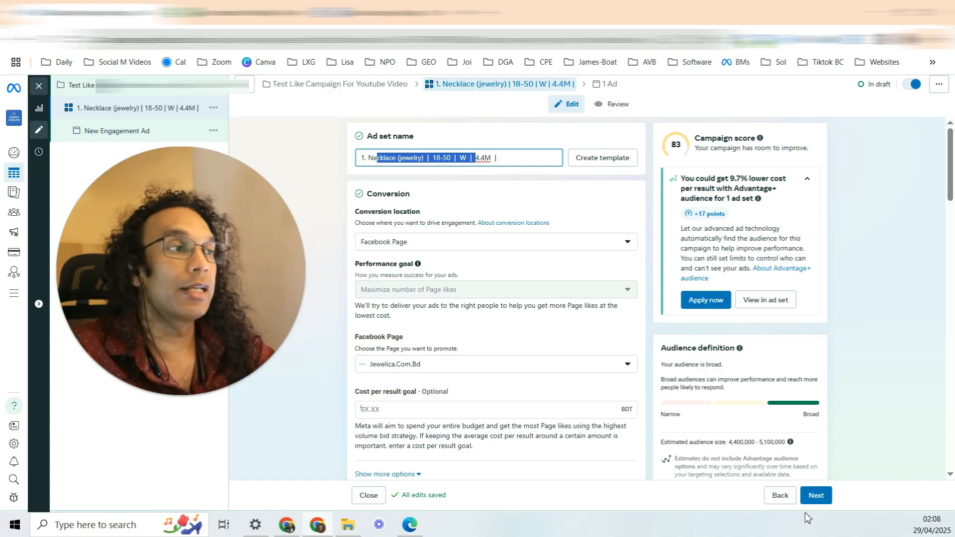
Step: Proceed to the ad level, enter "1." as the ad name and review the ad setup and destination sections
{"action": "left_click", "coordinate": [816, 495]}
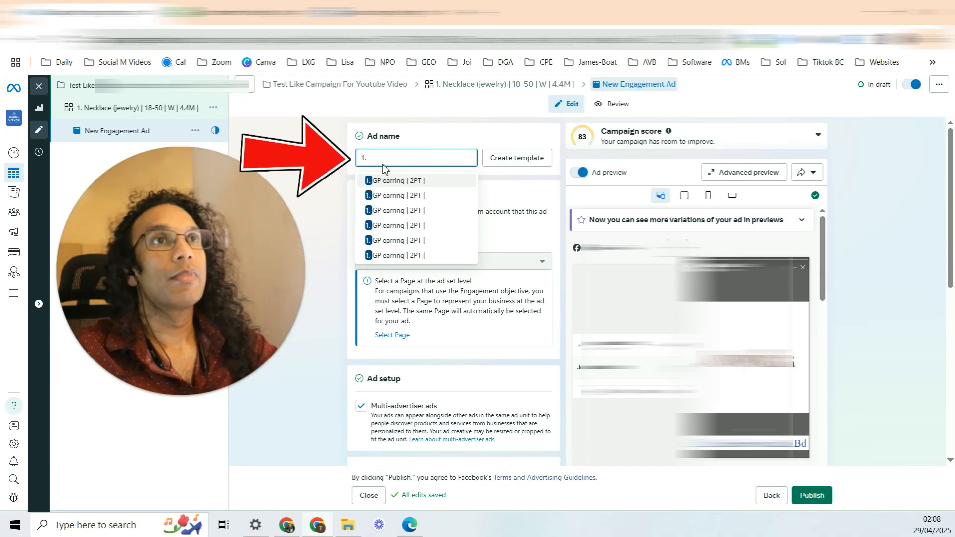
{"action": "left_click_drag", "start_coordinate": [379, 136], "coordinate": [396, 137]}
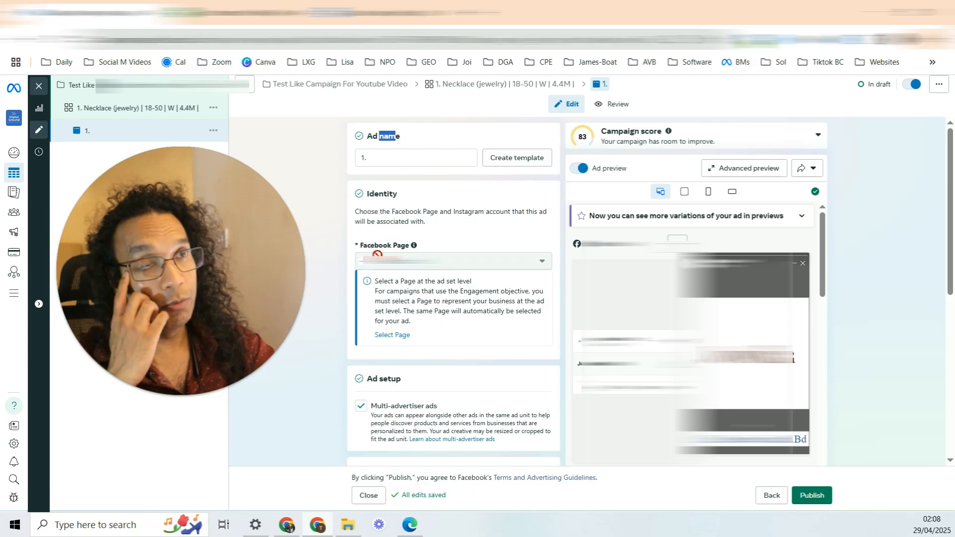
{"action": "scroll", "coordinate": [388, 250], "scroll_direction": "down", "scroll_amount": 2}
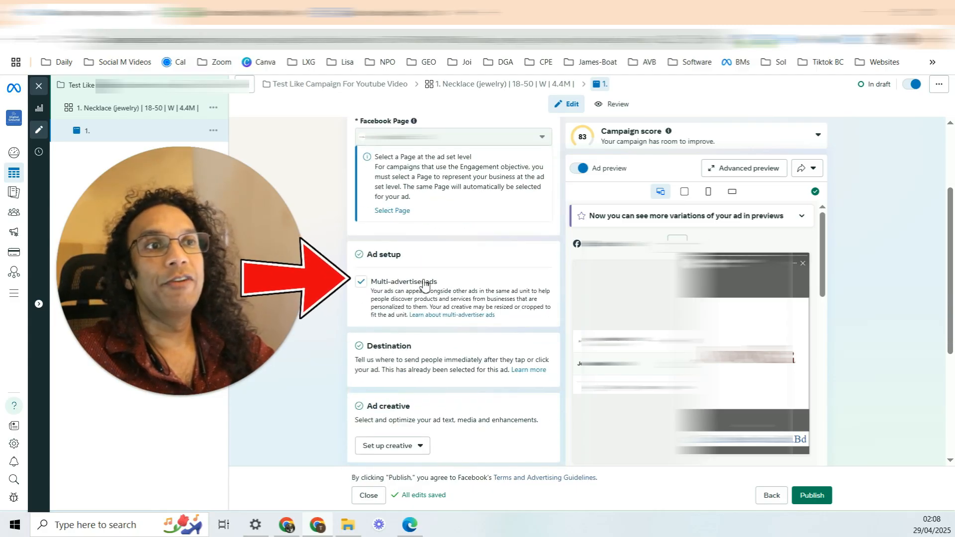
{"action": "scroll", "coordinate": [402, 273], "scroll_direction": "down", "scroll_amount": 2}
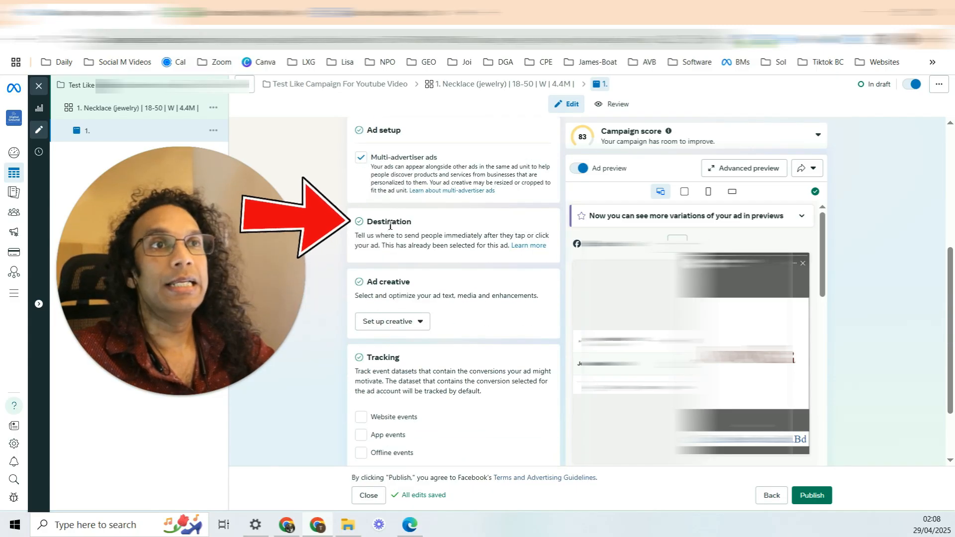
Step: Start setting up the ad creative as an image ad
{"action": "left_click_drag", "start_coordinate": [368, 282], "coordinate": [412, 283]}
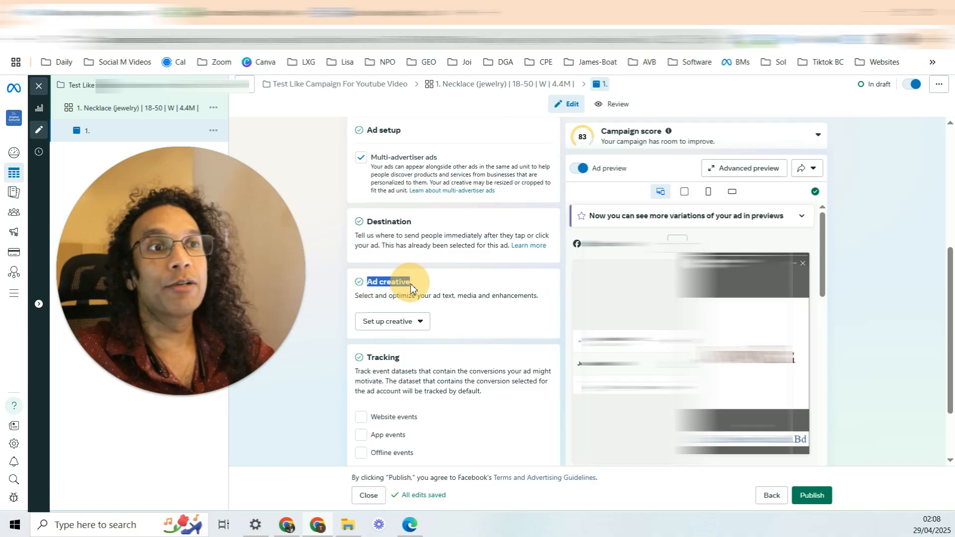
{"action": "left_click", "coordinate": [420, 322]}
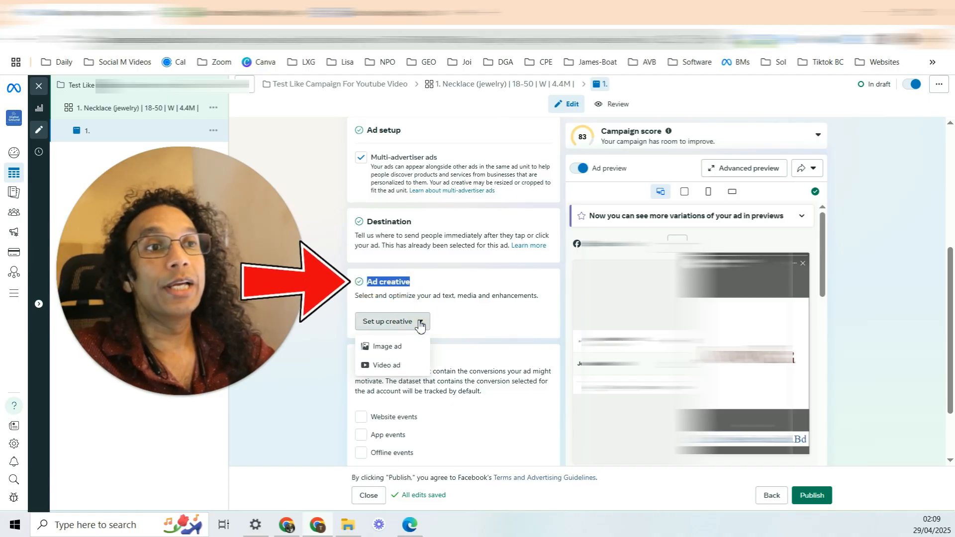
{"action": "left_click", "coordinate": [396, 349]}
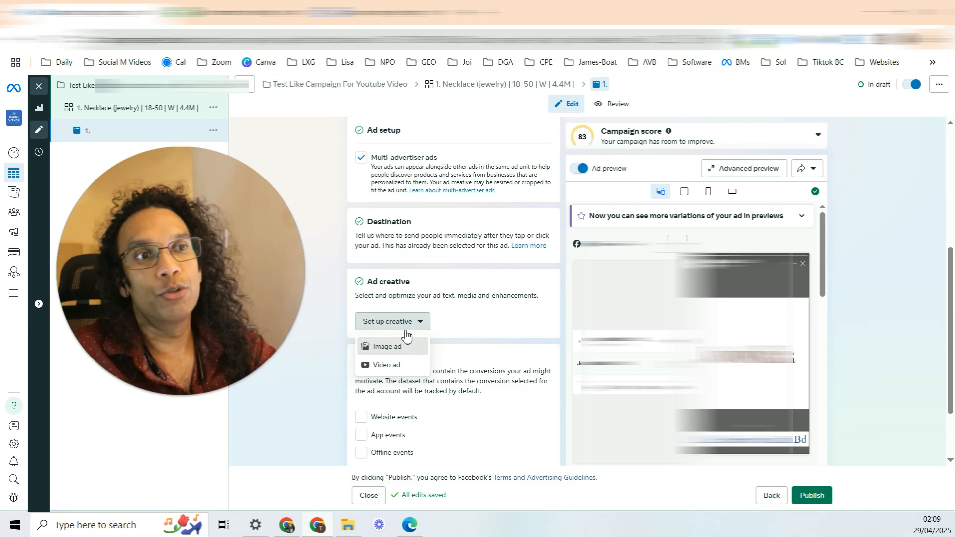
{"action": "left_click", "coordinate": [394, 346]}
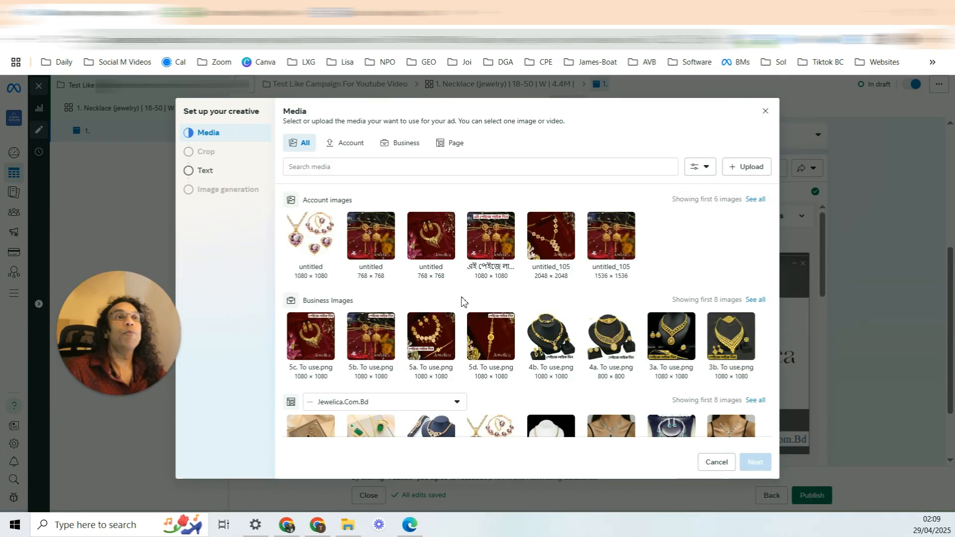
Step: Switch to File Explorer, look over the numbered folders in 2.To Use, and move the window out of the way
{"action": "left_click", "coordinate": [348, 530]}
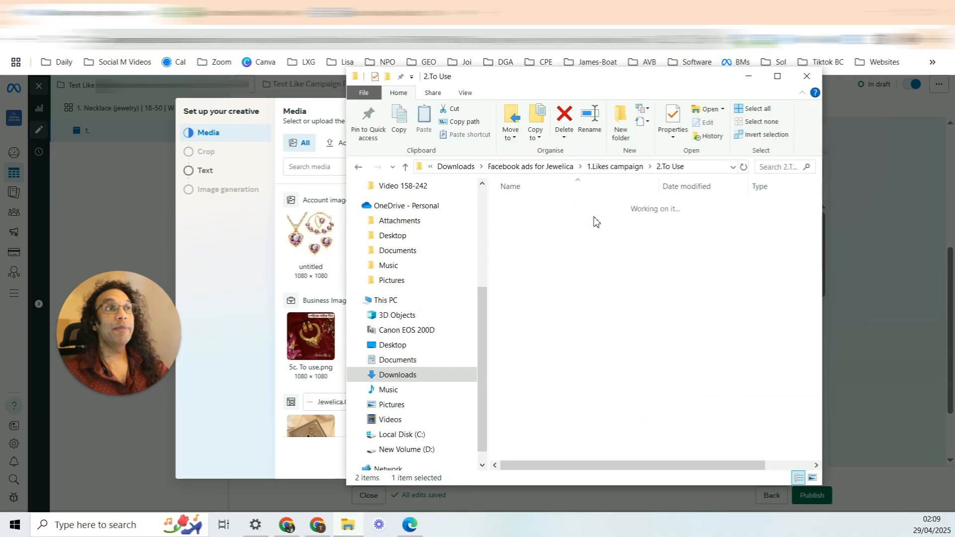
{"action": "left_click_drag", "start_coordinate": [536, 331], "coordinate": [597, 222]}
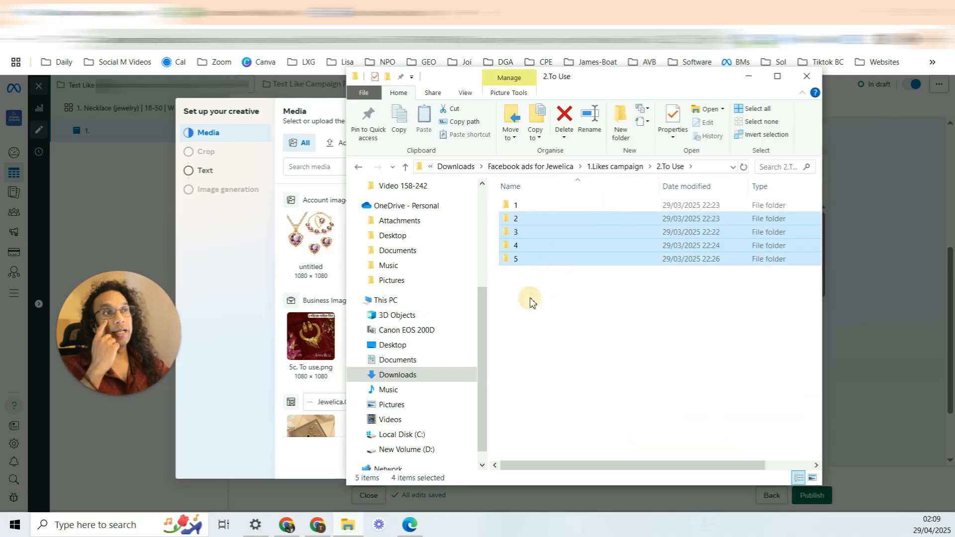
{"action": "left_click_drag", "start_coordinate": [530, 288], "coordinate": [595, 221]}
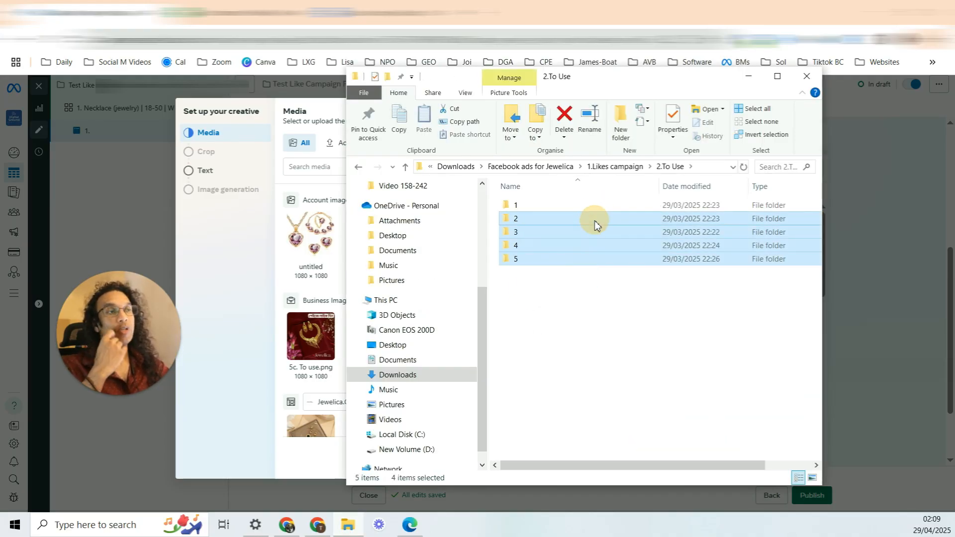
{"action": "left_click_drag", "start_coordinate": [594, 77], "coordinate": [0, 114]}
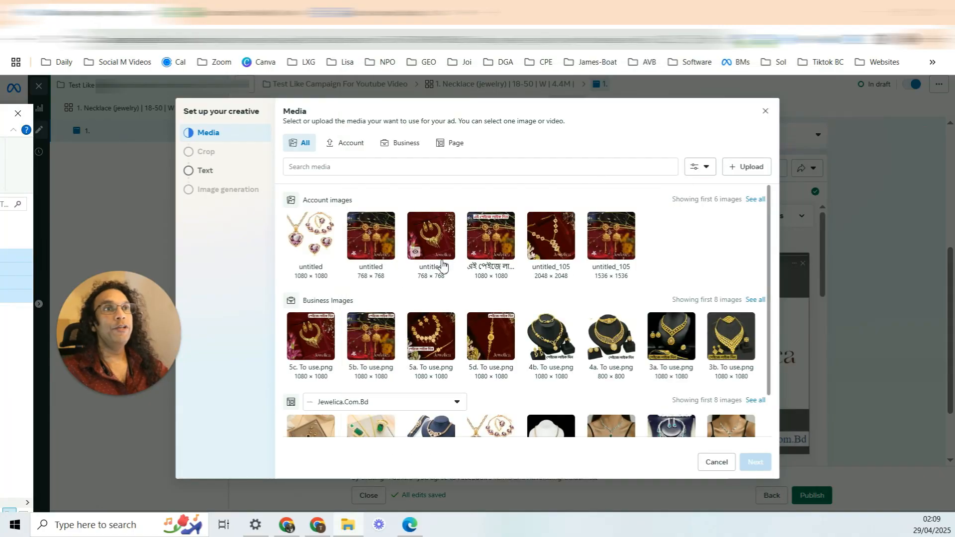
Step: Choose the second account image, the 768 × 768 maroon-background earrings, and finish the creative setup without generating image variations
{"action": "left_click", "coordinate": [381, 241]}
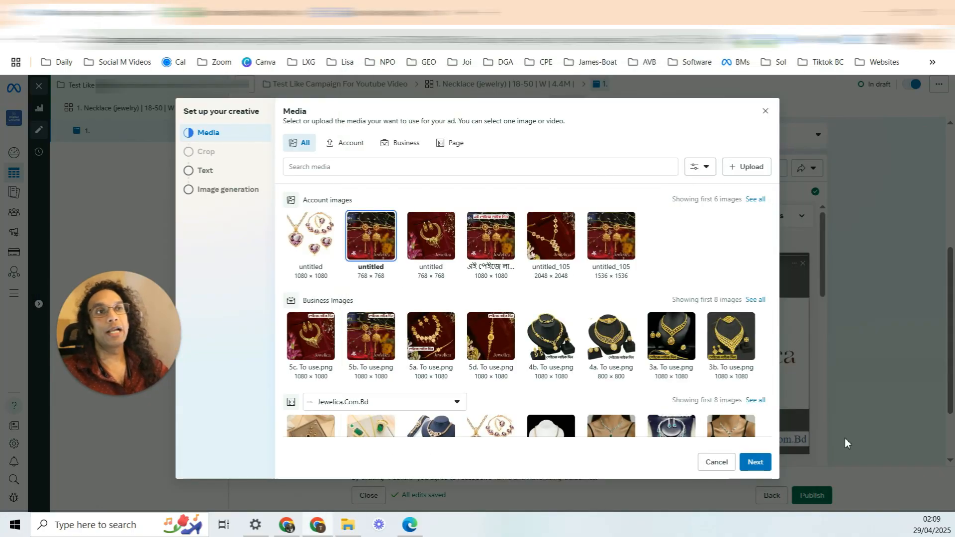
{"action": "left_click", "coordinate": [770, 463]}
{"action": "left_click", "coordinate": [755, 462]}
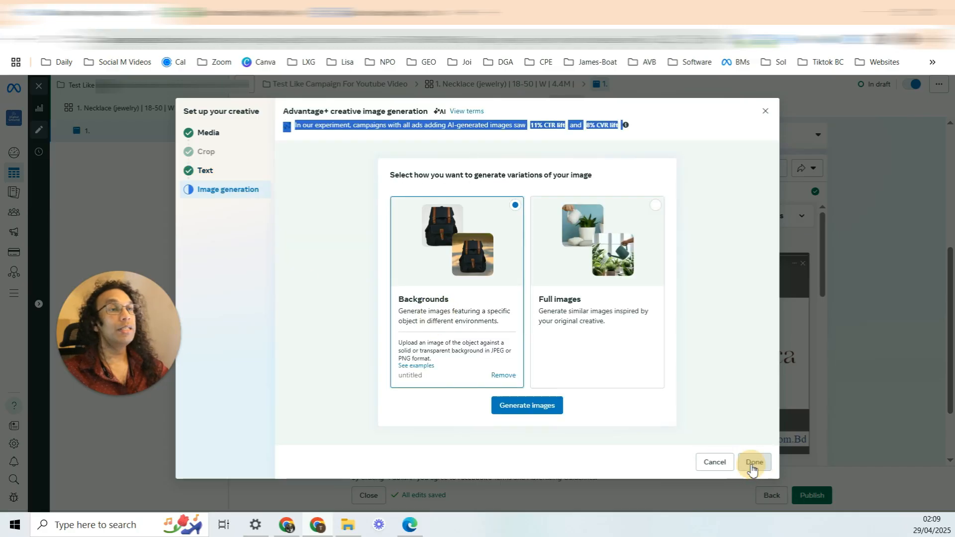
{"action": "left_click", "coordinate": [755, 462]}
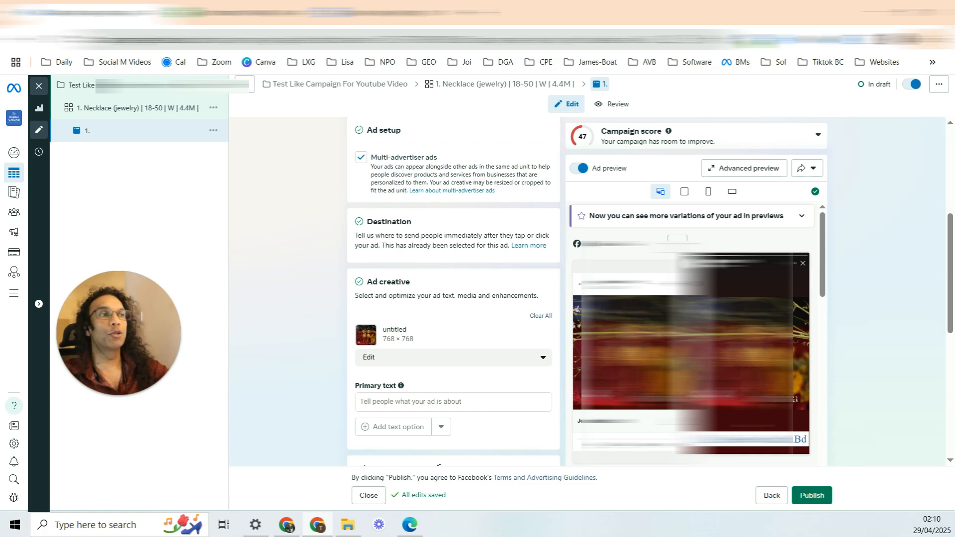
Step: Copy the Likes campaign's "Primary text 1" from the ad copies document in Google Docs into the ad's primary text
{"action": "scroll", "coordinate": [405, 293], "scroll_direction": "down", "scroll_amount": 1}
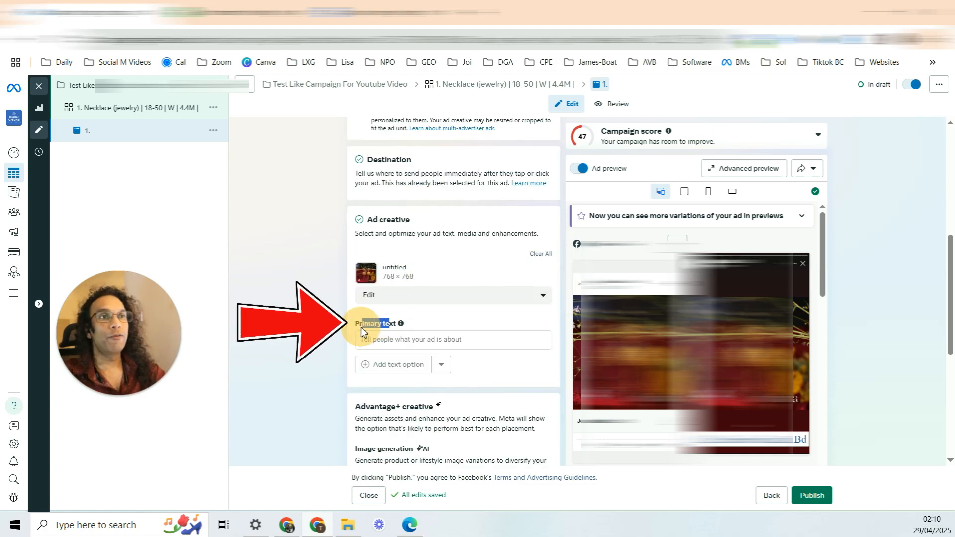
{"action": "left_click_drag", "start_coordinate": [389, 323], "coordinate": [362, 324]}
{"action": "left_click", "coordinate": [397, 13]}
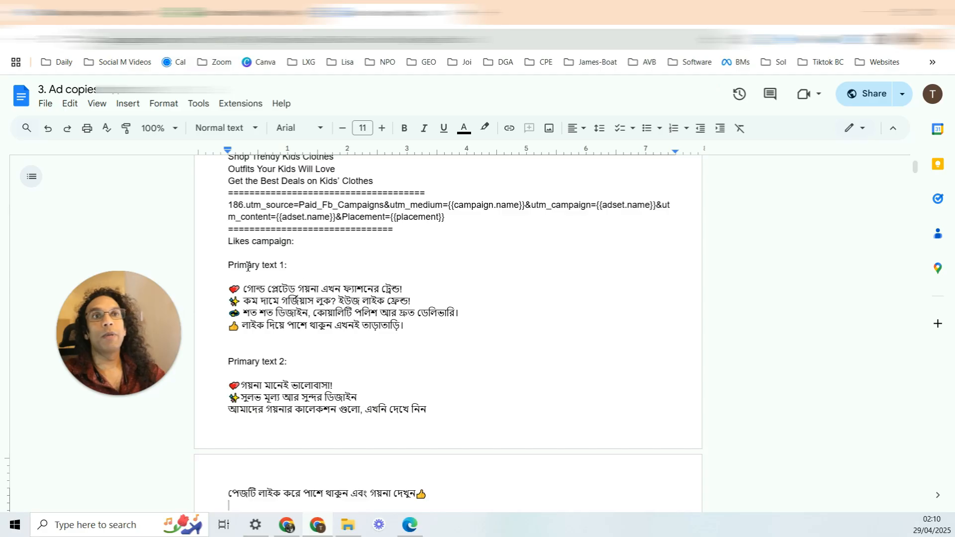
{"action": "left_click_drag", "start_coordinate": [248, 267], "coordinate": [395, 452]}
{"action": "scroll", "coordinate": [463, 428], "scroll_direction": "down", "scroll_amount": 1}
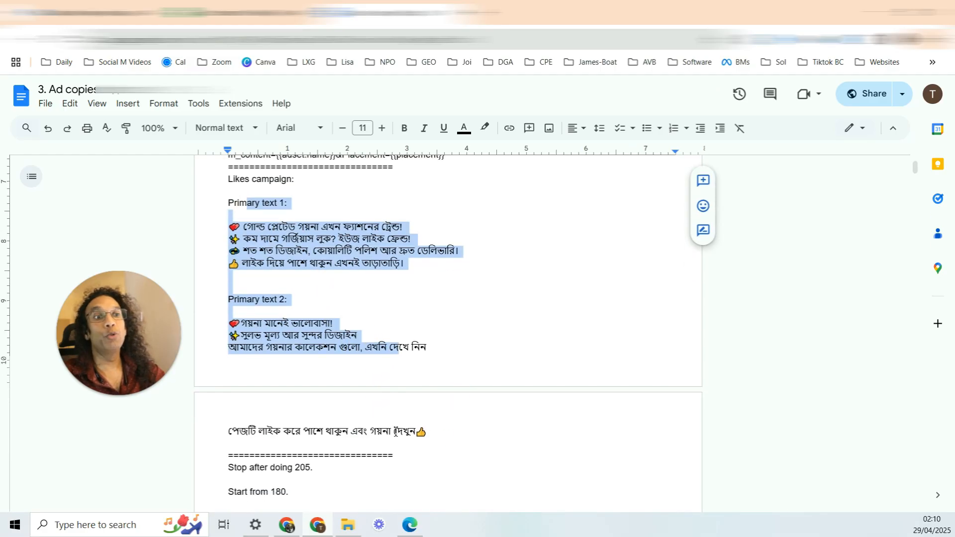
{"action": "left_click", "coordinate": [348, 284]}
{"action": "left_click_drag", "start_coordinate": [229, 227], "coordinate": [411, 262]}
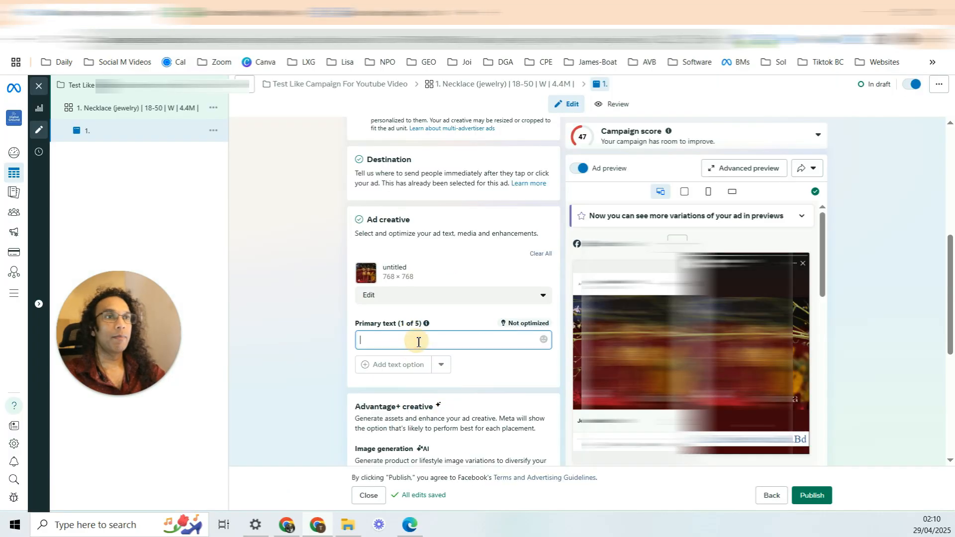
{"action": "key", "text": "ctrl+v"}
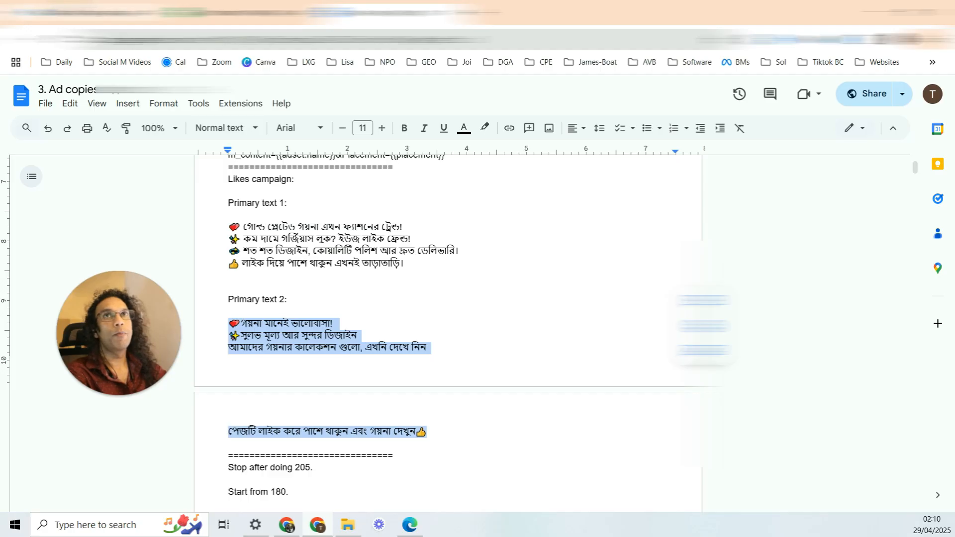
Step: Add a second primary text option to the ad containing "Primary text 2" from the ad copies document
{"action": "left_click", "coordinate": [167, 12]}
{"action": "left_click", "coordinate": [393, 311]}
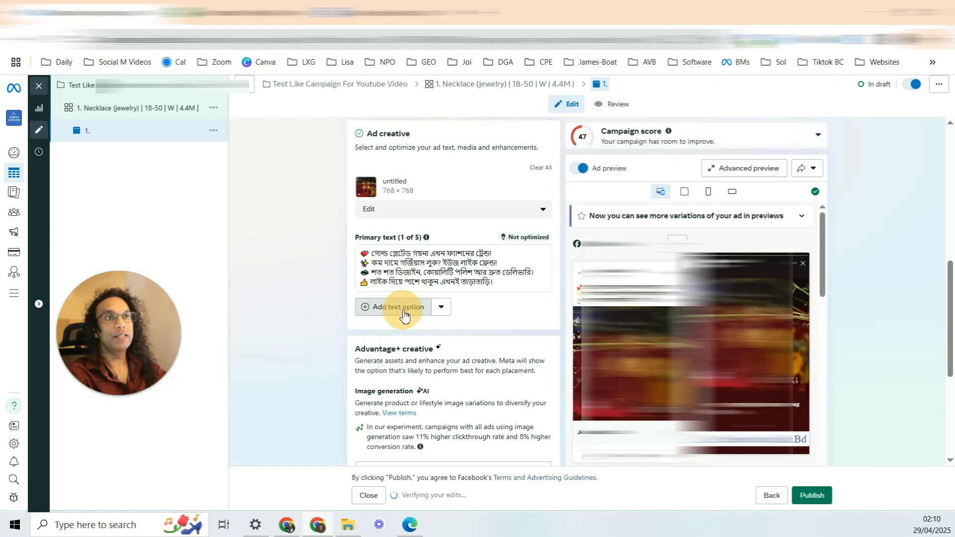
{"action": "key", "text": "ctrl+v"}
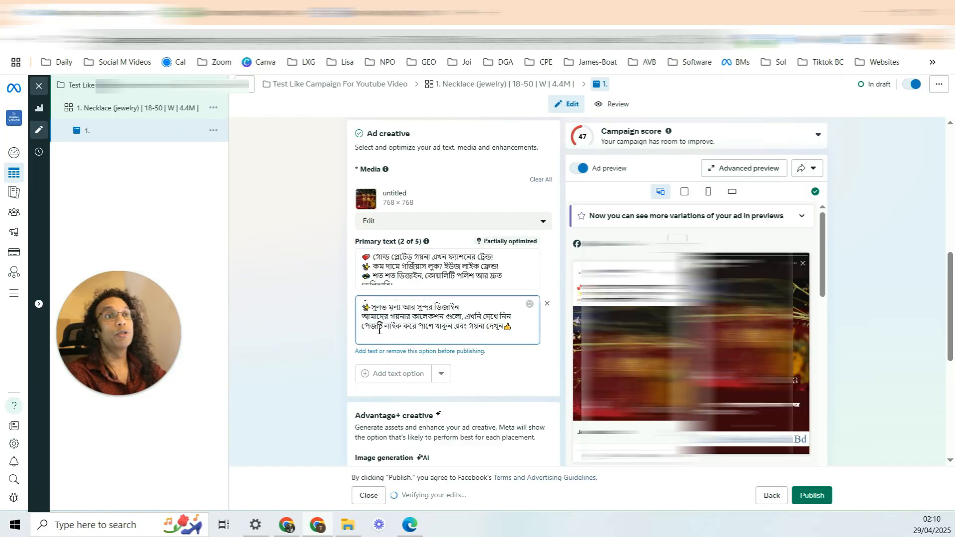
Step: Review the Advantage+ creative and tracking sections and rename the ad to "1. Earring-Maroon background |"
{"action": "scroll", "coordinate": [444, 250], "scroll_direction": "down", "scroll_amount": 5}
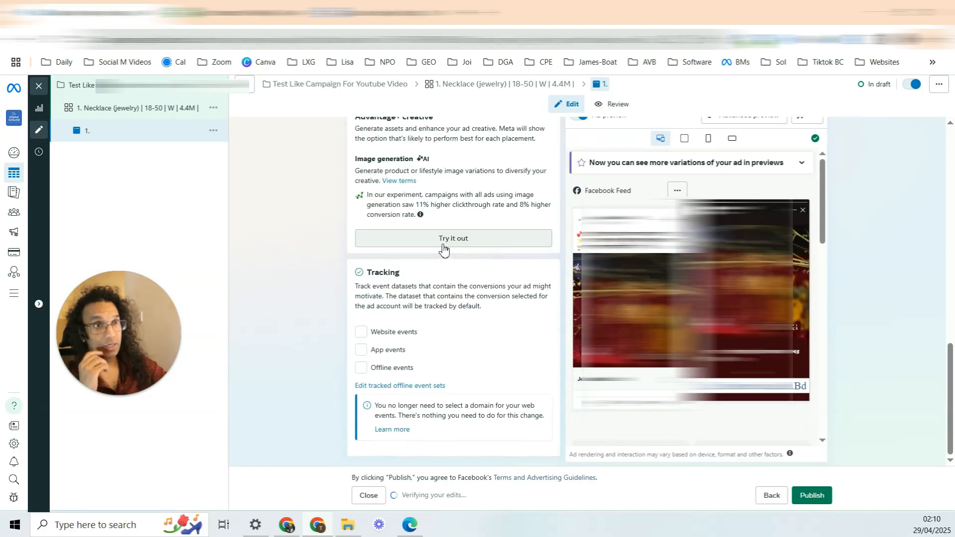
{"action": "left_click", "coordinate": [812, 496]}
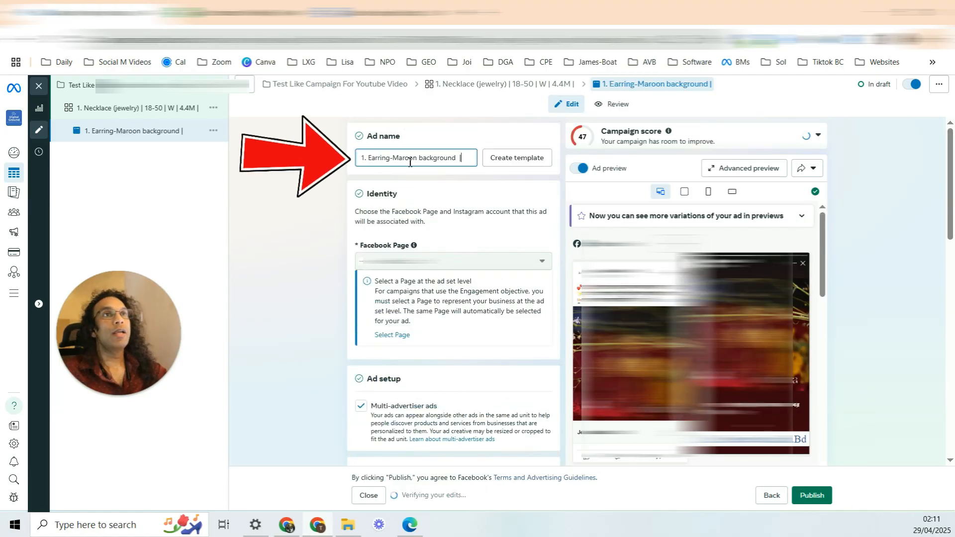
{"action": "left_click_drag", "start_coordinate": [409, 158], "coordinate": [398, 158]}
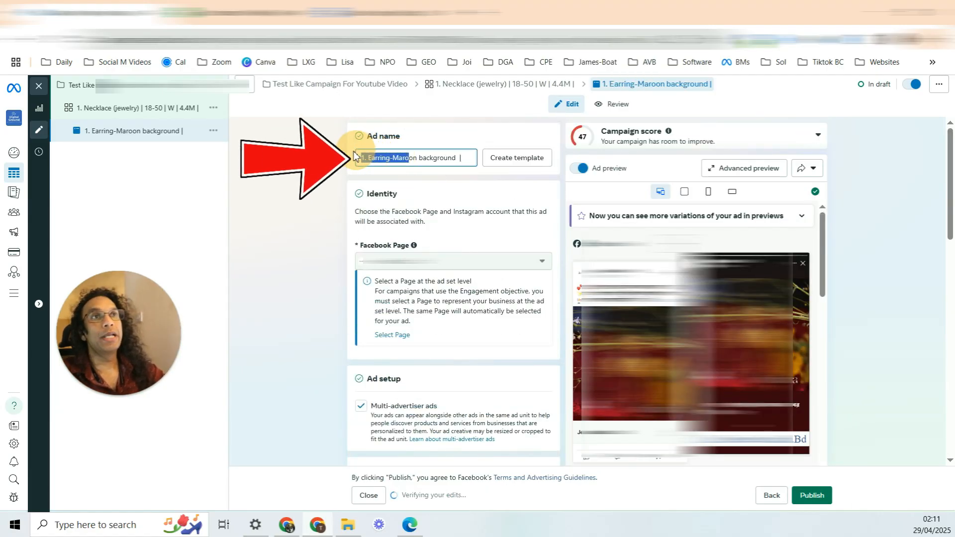
{"action": "left_click", "coordinate": [284, 207]}
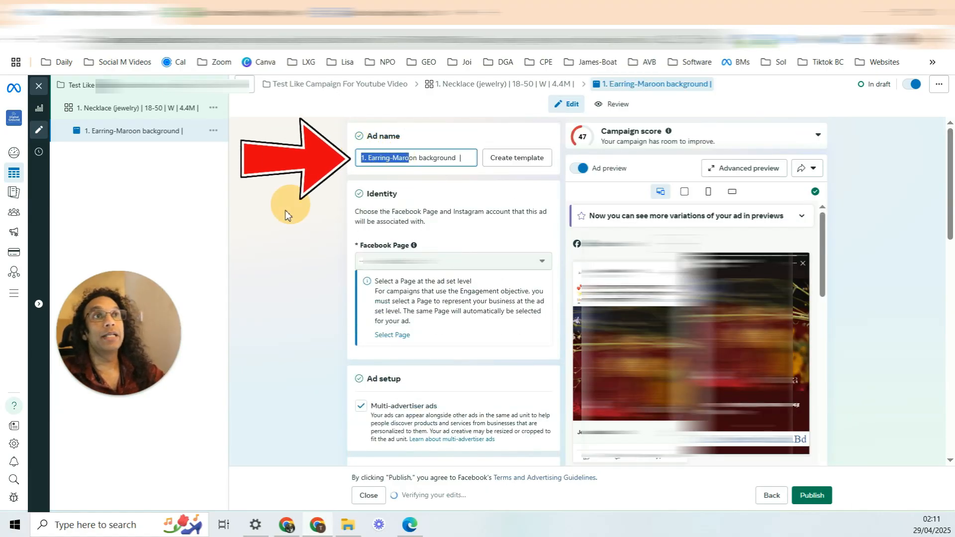
{"action": "double_click", "coordinate": [374, 157]}
{"action": "left_click_drag", "start_coordinate": [406, 157], "coordinate": [361, 158]}
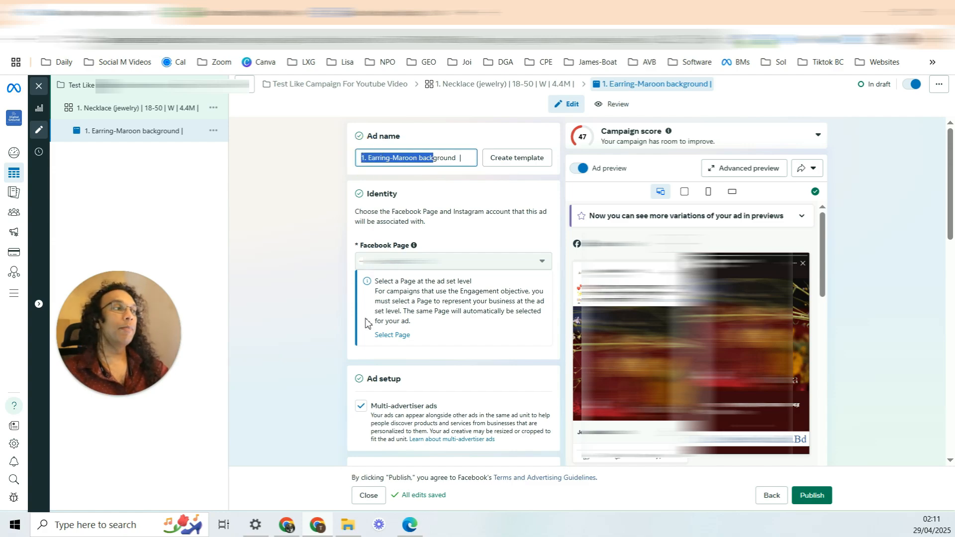
Step: Close the ad editor and return to the list of campaigns
{"action": "left_click", "coordinate": [38, 85]}
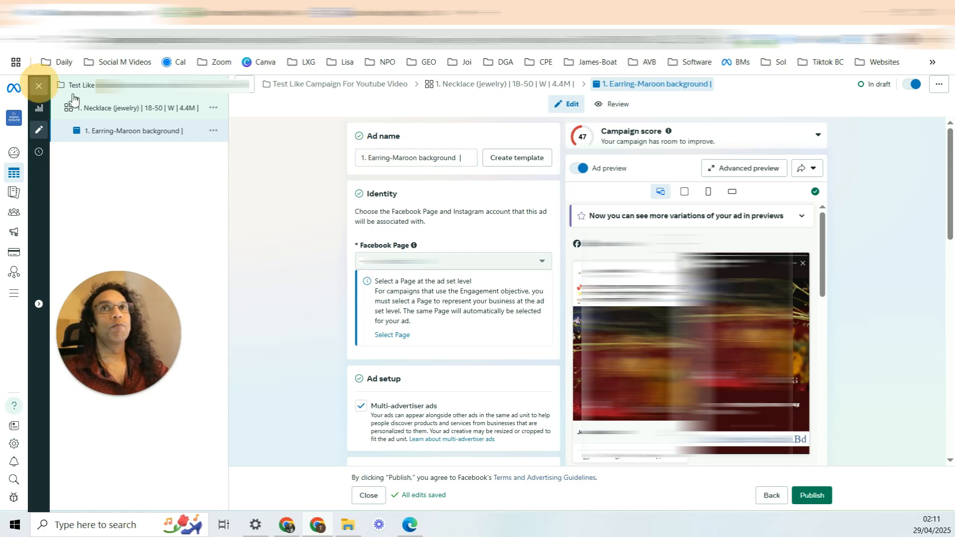
{"action": "left_click", "coordinate": [99, 165]}
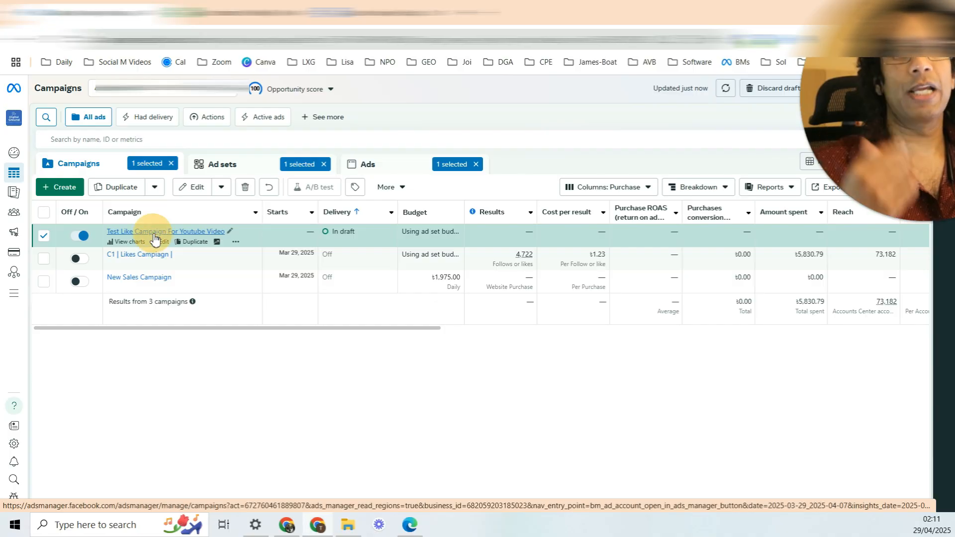
Step: Open Test Like Campaign For Youtube Video down to its ads and duplicate the Earring-Maroon background ad once within its original ad set
{"action": "left_click", "coordinate": [153, 236]}
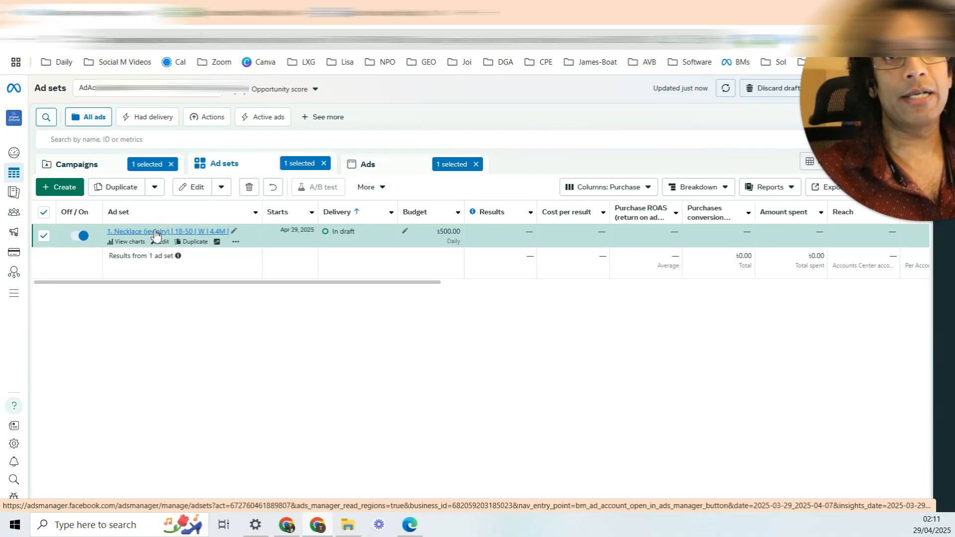
{"action": "left_click", "coordinate": [156, 233]}
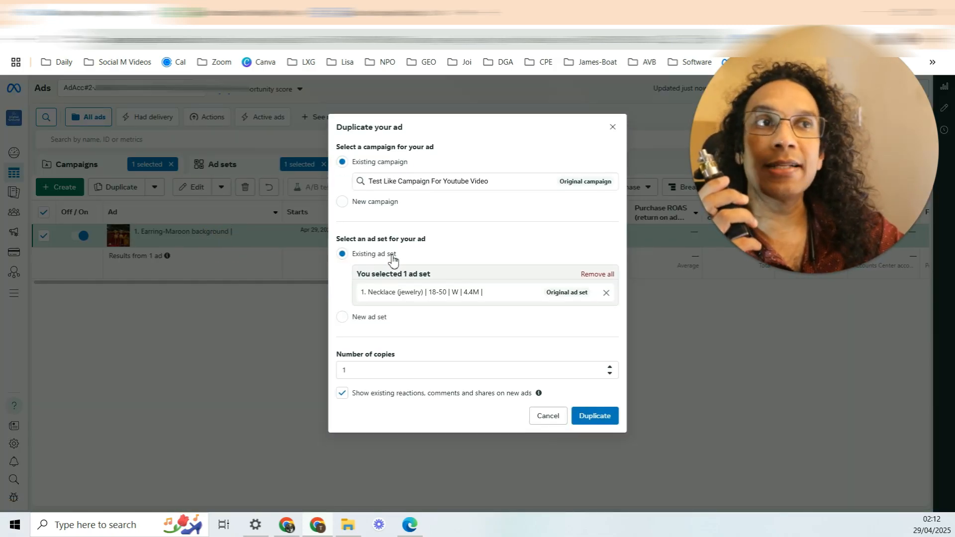
{"action": "left_click_drag", "start_coordinate": [377, 293], "coordinate": [410, 294]}
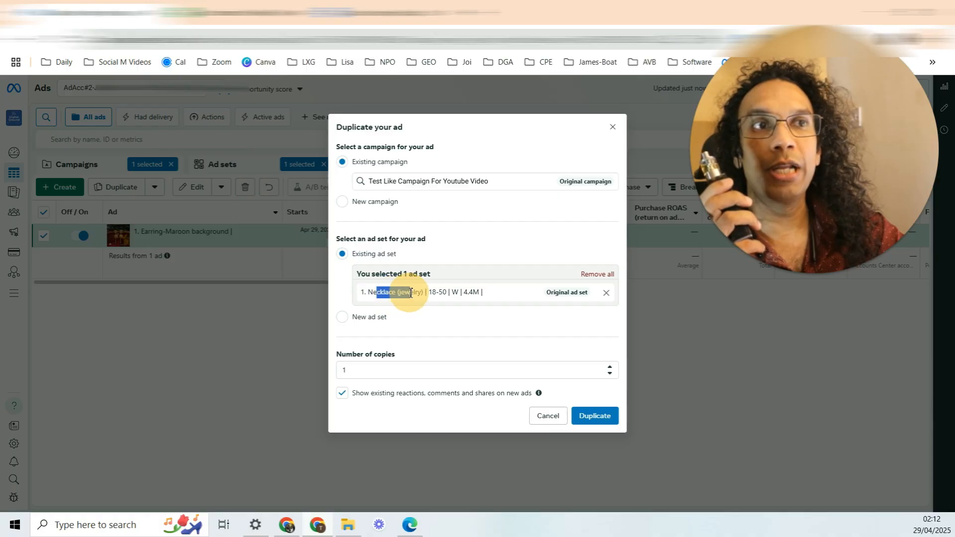
{"action": "left_click", "coordinate": [595, 418]}
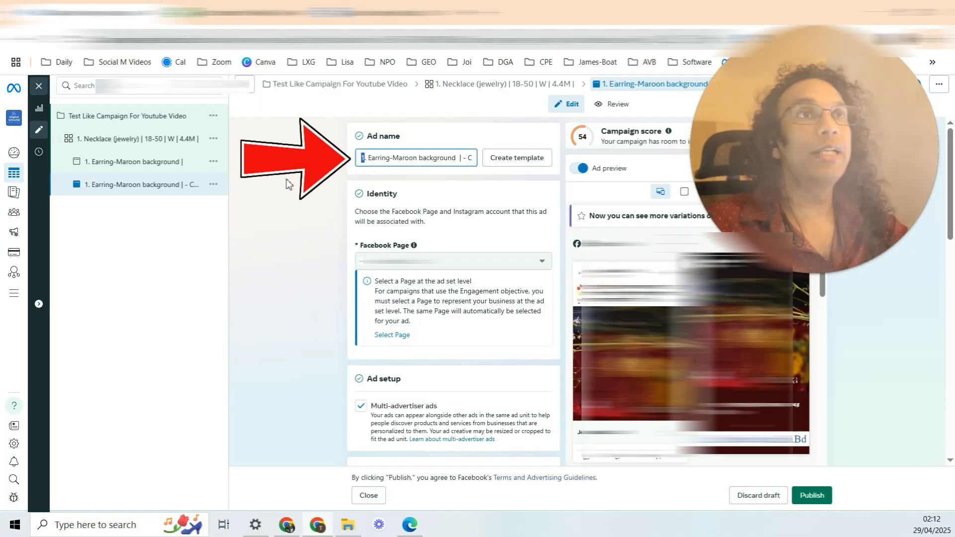
Step: Renumber the duplicated ad's name to "2." and delete the rest of the copied name
{"action": "type", "text": "2"}
{"action": "left_click", "coordinate": [392, 158]}
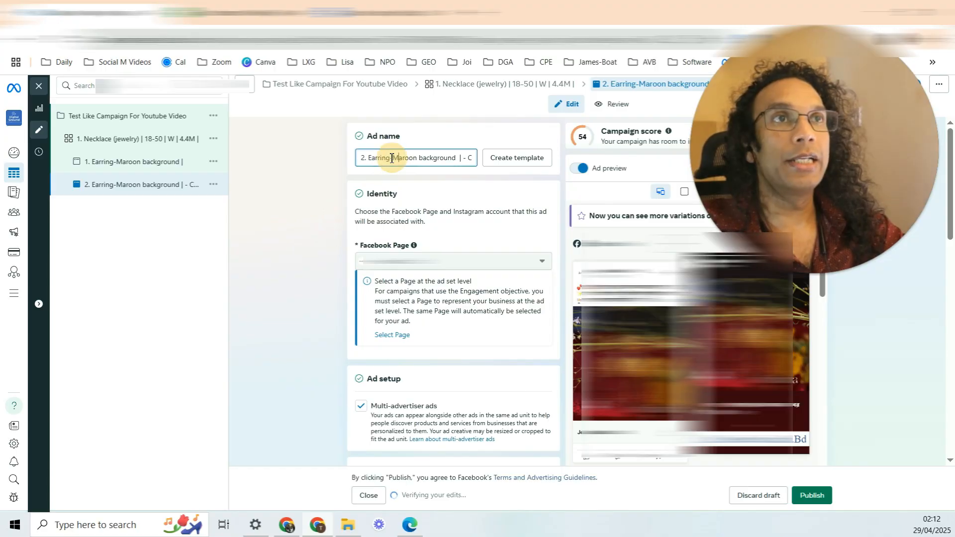
{"action": "left_click_drag", "start_coordinate": [392, 159], "coordinate": [384, 157]}
{"action": "left_click", "coordinate": [365, 157]}
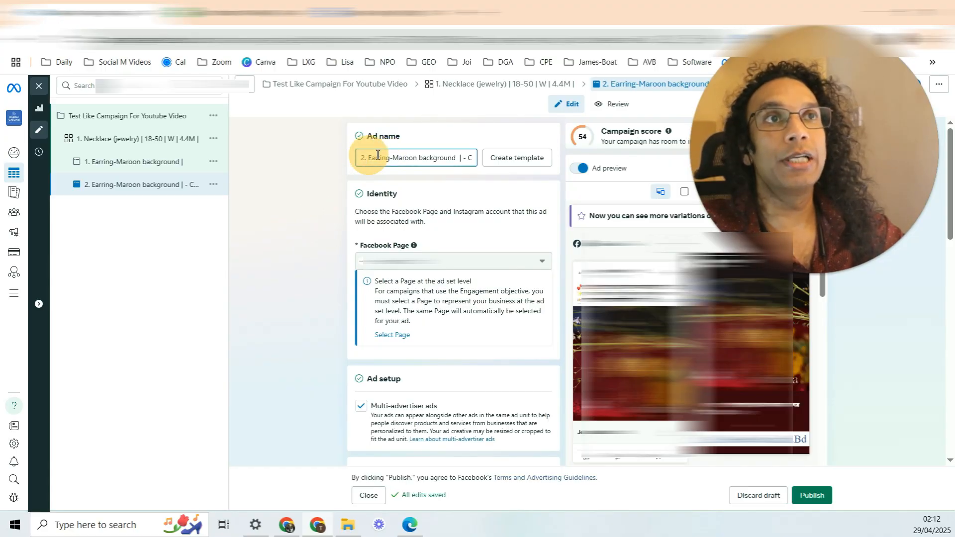
{"action": "left_click_drag", "start_coordinate": [386, 154], "coordinate": [361, 157]}
{"action": "left_click", "coordinate": [362, 158]}
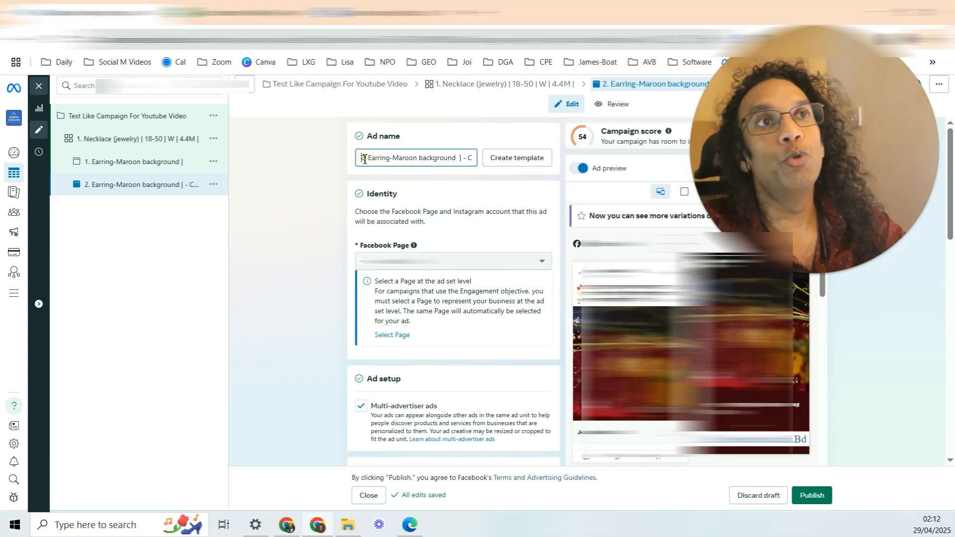
{"action": "left_click", "coordinate": [363, 158]}
{"action": "left_click", "coordinate": [371, 159]}
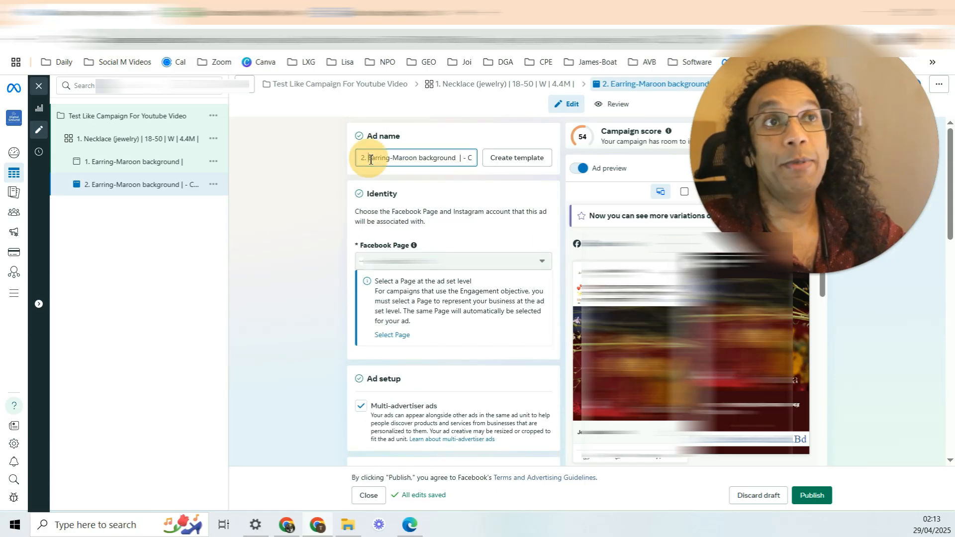
{"action": "left_click_drag", "start_coordinate": [371, 159], "coordinate": [512, 154]}
{"action": "key", "text": "BackSpace"}
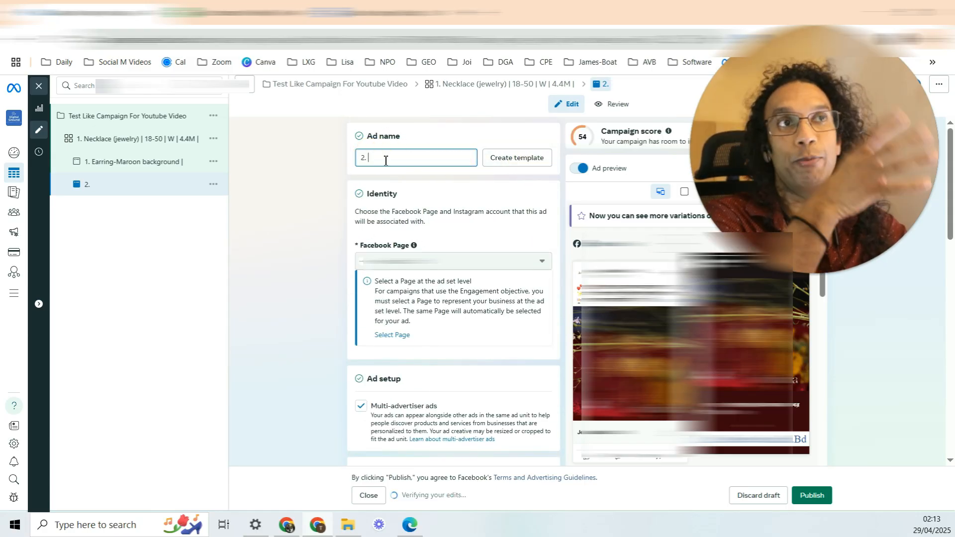
Step: Replace the second ad's image with "3a. To use.png" without generating variations, and rename the ad to "2. Necklace-Black Background |"
{"action": "scroll", "coordinate": [477, 187], "scroll_direction": "down", "scroll_amount": 3}
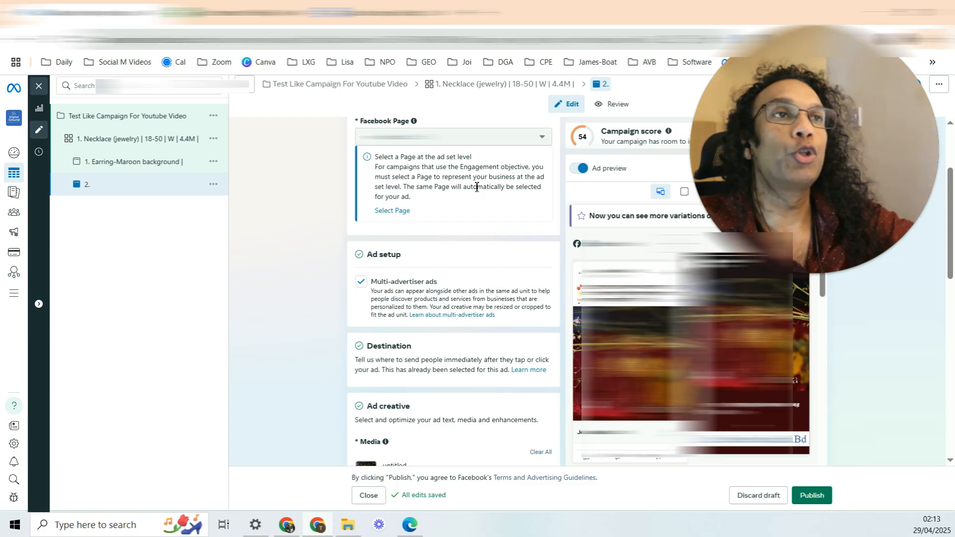
{"action": "scroll", "coordinate": [367, 322], "scroll_direction": "up", "scroll_amount": 3}
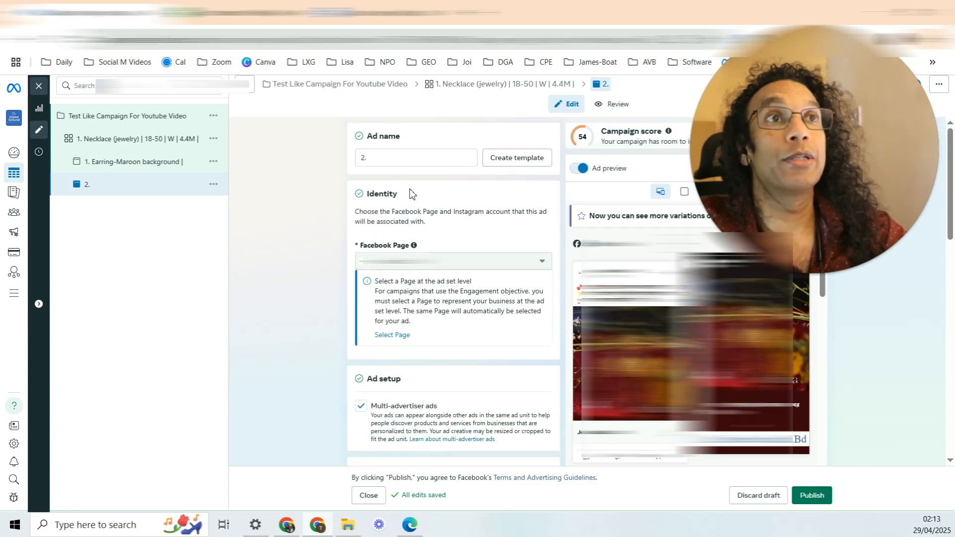
{"action": "left_click", "coordinate": [406, 156]}
{"action": "scroll", "coordinate": [363, 245], "scroll_direction": "down", "scroll_amount": 8}
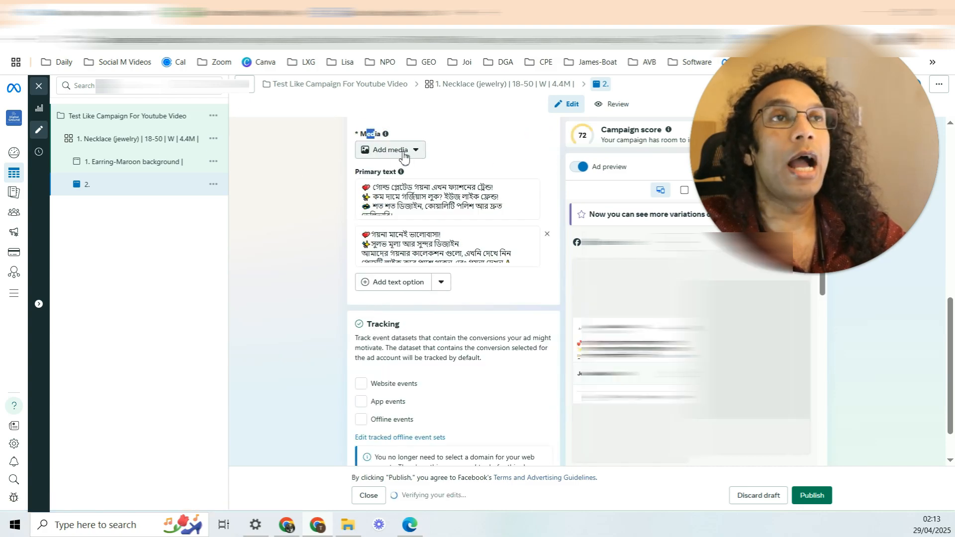
{"action": "left_click", "coordinate": [399, 151]}
{"action": "left_click", "coordinate": [402, 177]}
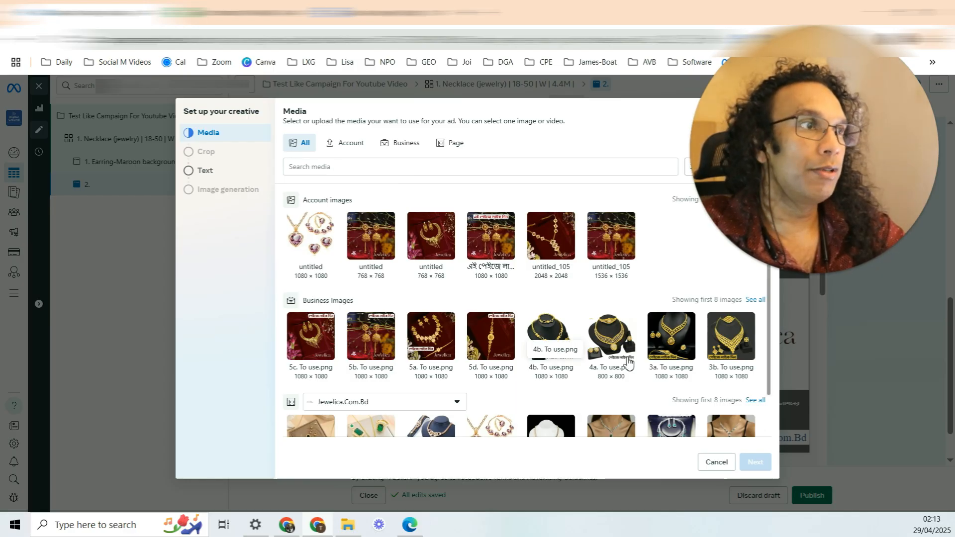
{"action": "left_click", "coordinate": [676, 338]}
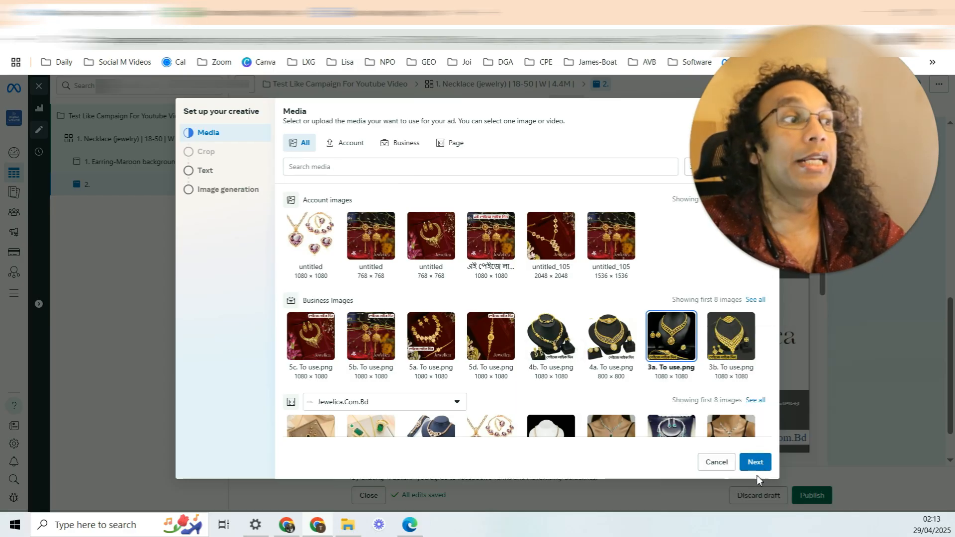
{"action": "left_click", "coordinate": [760, 462]}
{"action": "left_click", "coordinate": [759, 462]}
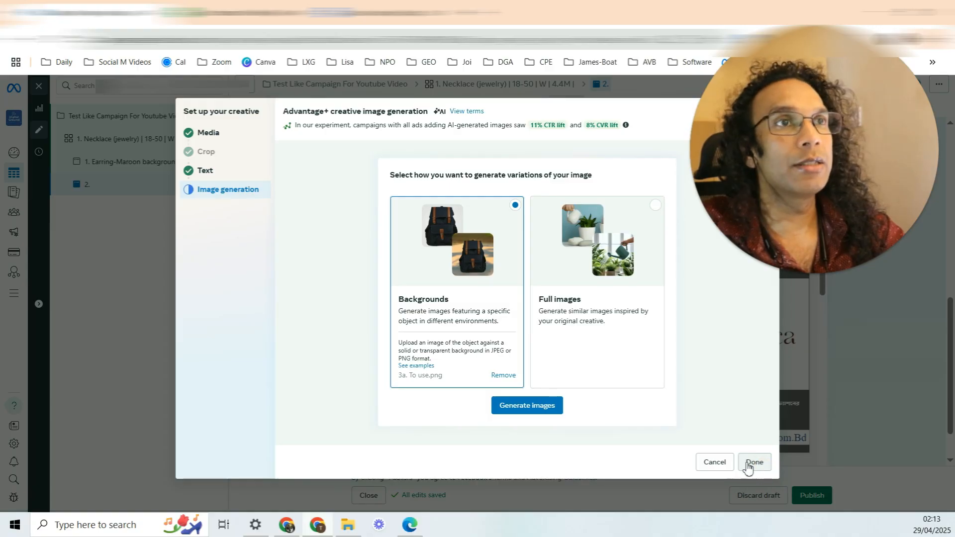
{"action": "left_click", "coordinate": [750, 463]}
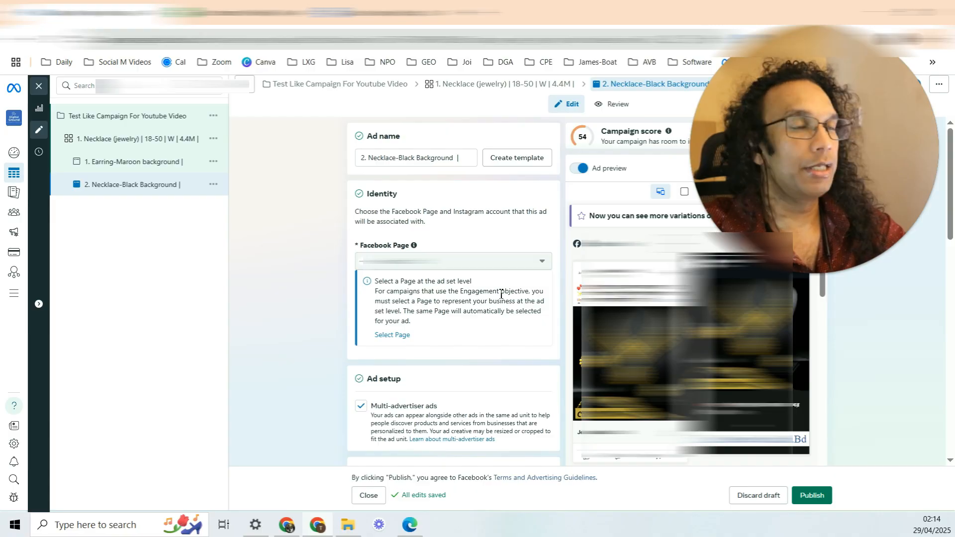
Step: Review the second ad's creative and duplicate the ad once within its original campaign and ad set
{"action": "scroll", "coordinate": [501, 294], "scroll_direction": "down", "scroll_amount": 8}
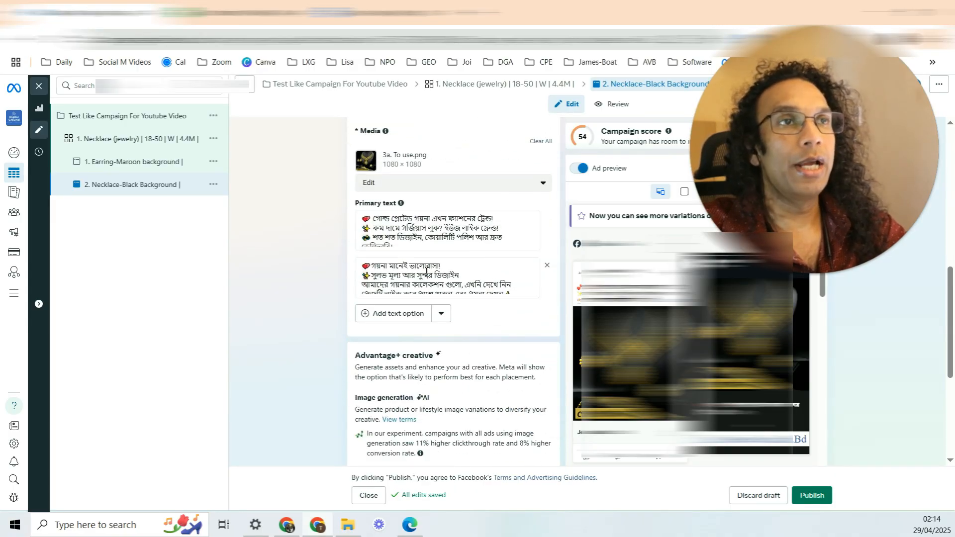
{"action": "scroll", "coordinate": [426, 271], "scroll_direction": "up", "scroll_amount": 2}
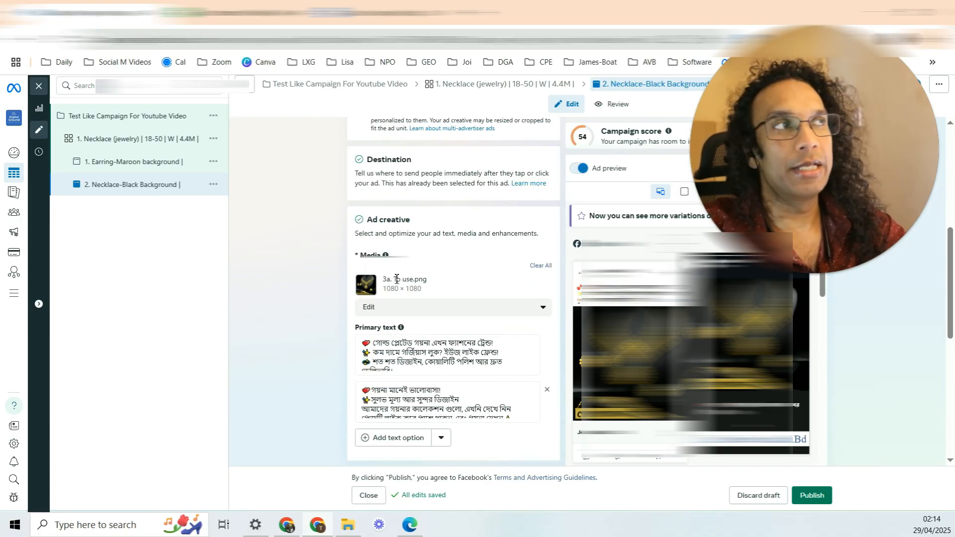
{"action": "left_click", "coordinate": [213, 187]}
{"action": "left_click", "coordinate": [223, 223]}
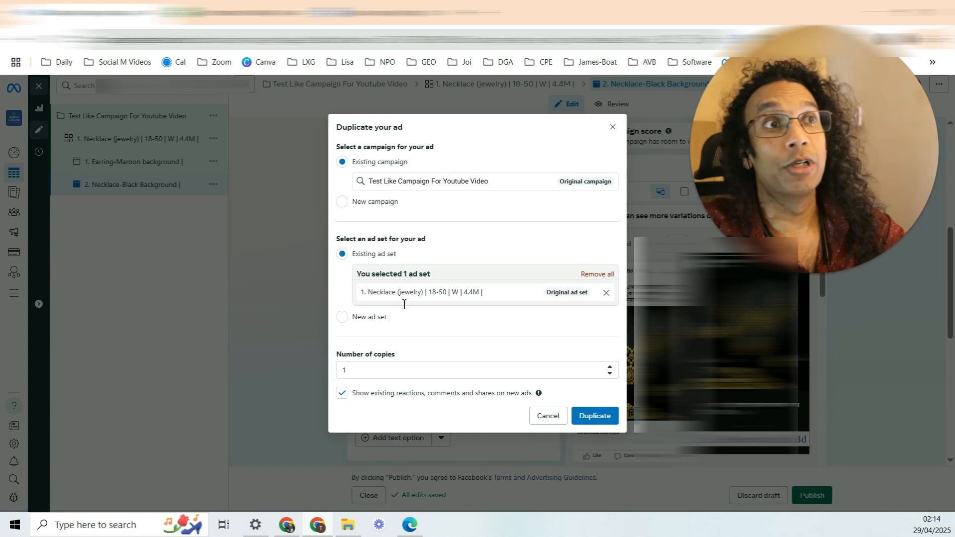
{"action": "left_click", "coordinate": [347, 370]}
{"action": "key", "text": "Return"}
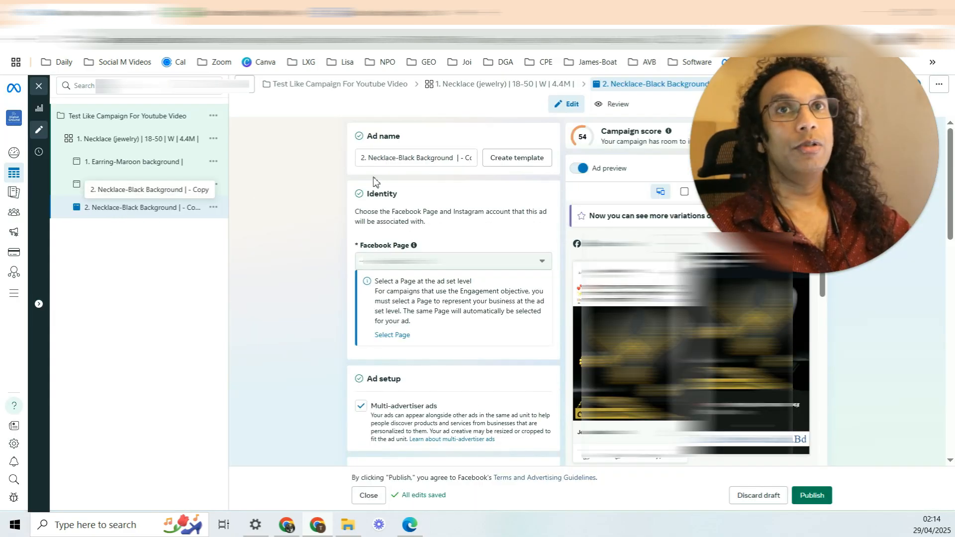
Step: Rename the new ad copy to "3. Necklace-Black Background |", removing the "- Copy" suffix
{"action": "left_click", "coordinate": [363, 159]}
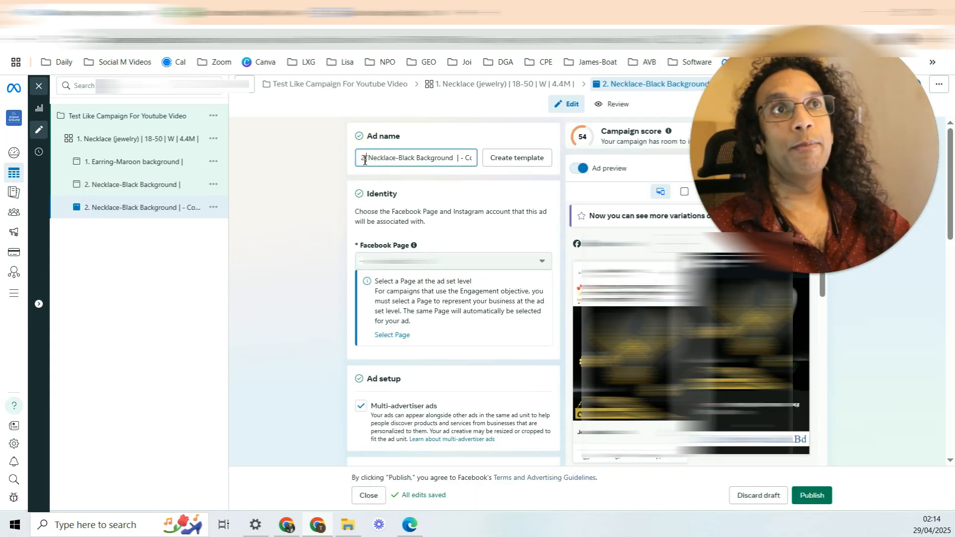
{"action": "left_click_drag", "start_coordinate": [364, 159], "coordinate": [451, 160]}
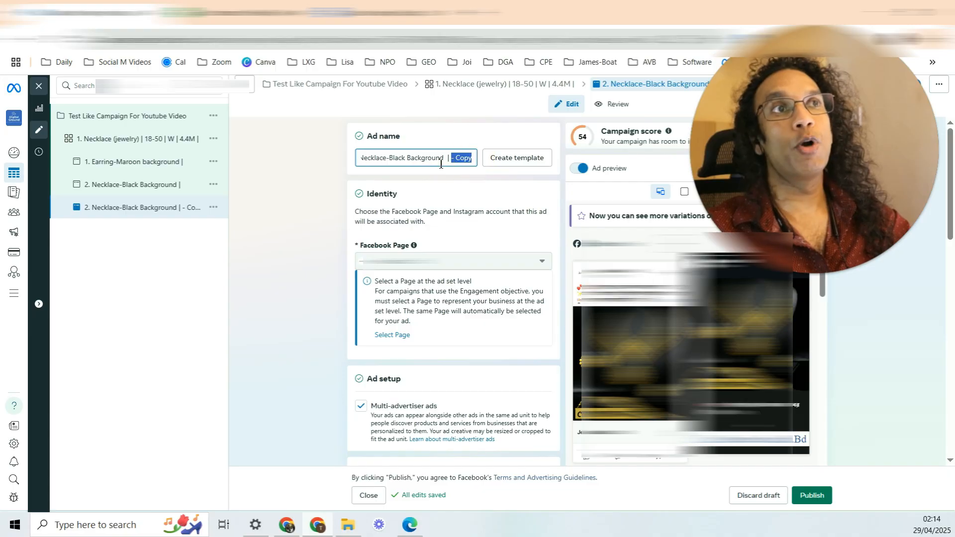
{"action": "key", "text": "BackSpace"}
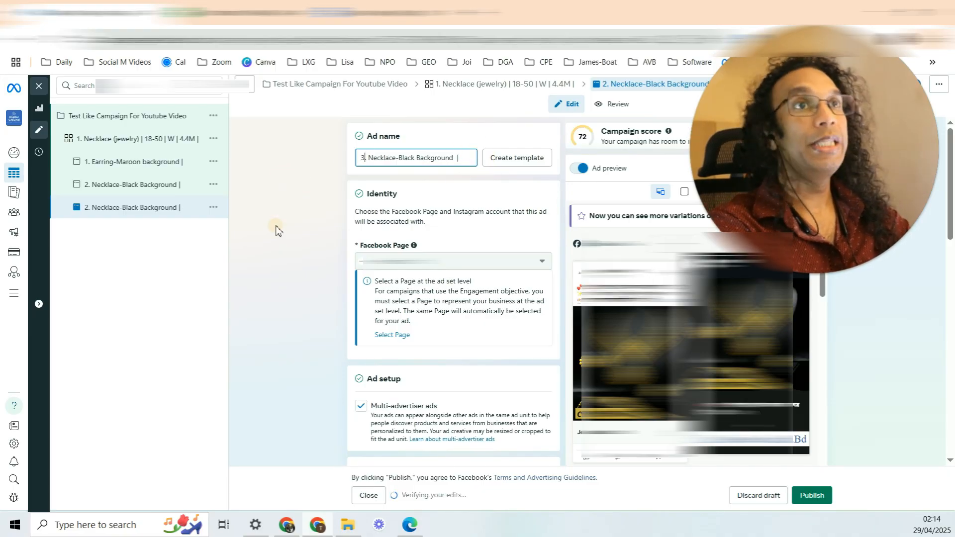
{"action": "type", "text": "3"}
Step: Clear the third ad's media and add the image "2d.To Use.png" in its place
{"action": "scroll", "coordinate": [479, 234], "scroll_direction": "down", "scroll_amount": 5}
{"action": "left_click", "coordinate": [540, 191]}
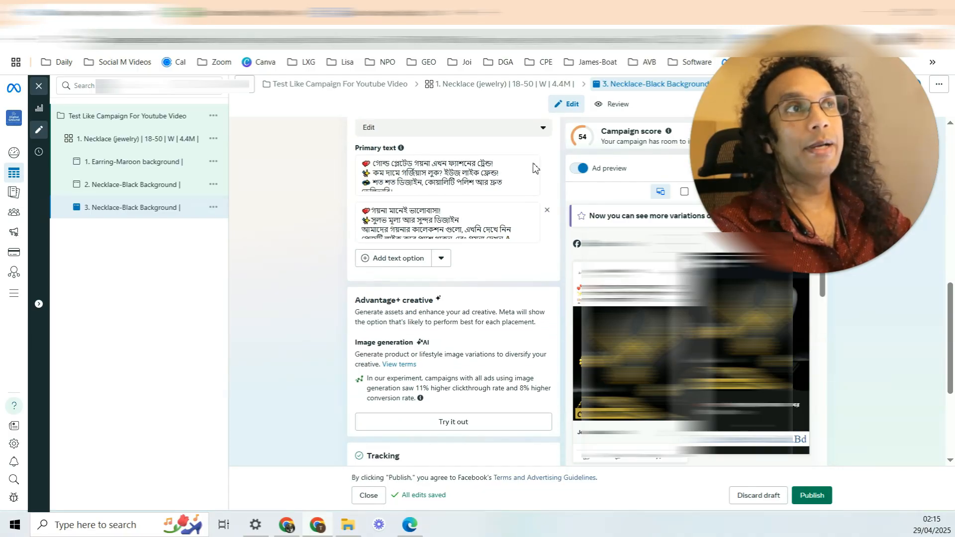
{"action": "left_click", "coordinate": [419, 218]}
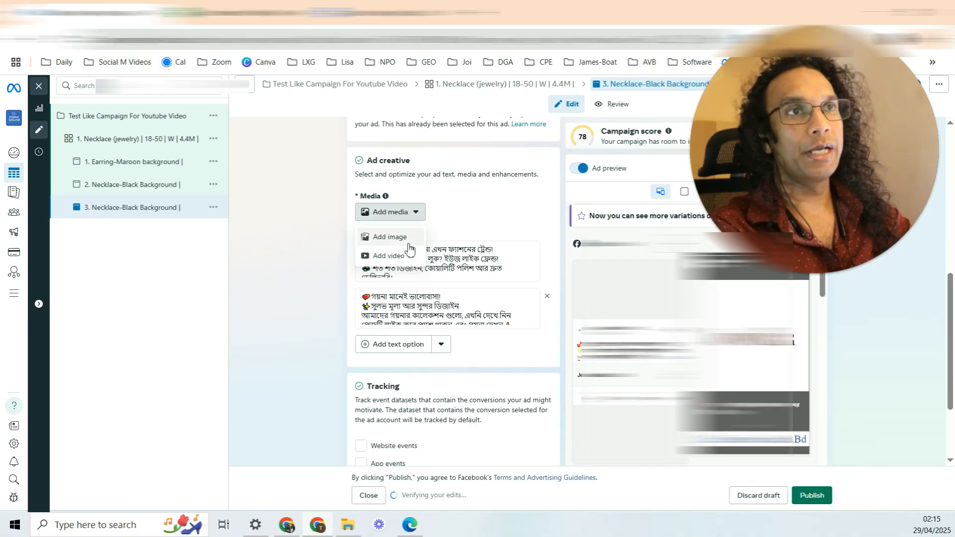
{"action": "left_click", "coordinate": [411, 249]}
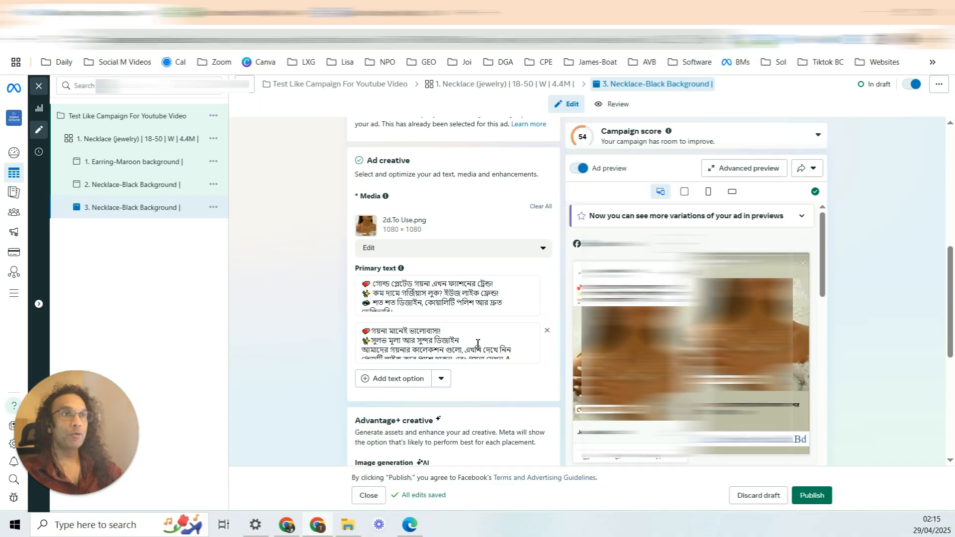
Step: Rename the third ad to "3. Necklace On Girl |" to match its new image
{"action": "scroll", "coordinate": [448, 249], "scroll_direction": "up", "scroll_amount": 10}
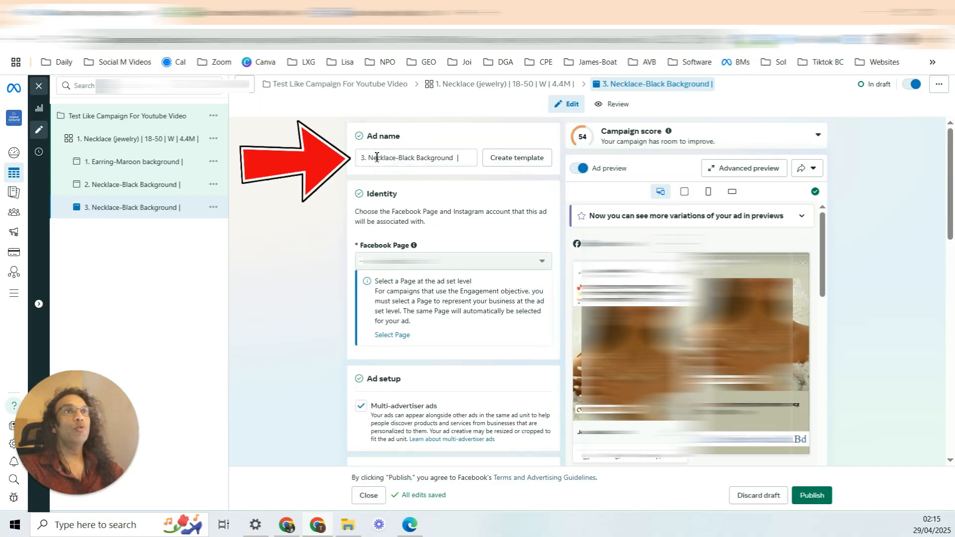
{"action": "left_click_drag", "start_coordinate": [369, 158], "coordinate": [421, 161]}
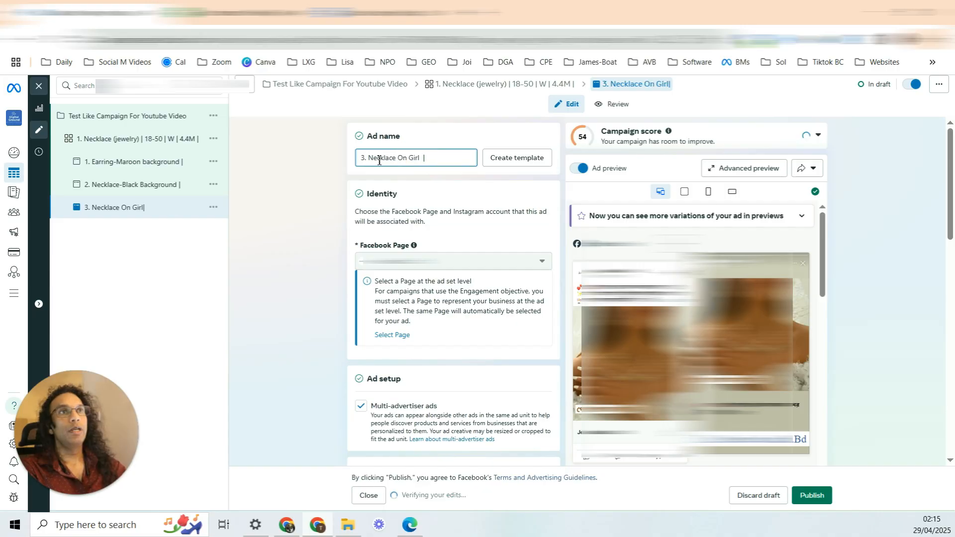
{"action": "left_click", "coordinate": [376, 160]}
{"action": "left_click_drag", "start_coordinate": [373, 160], "coordinate": [470, 168]}
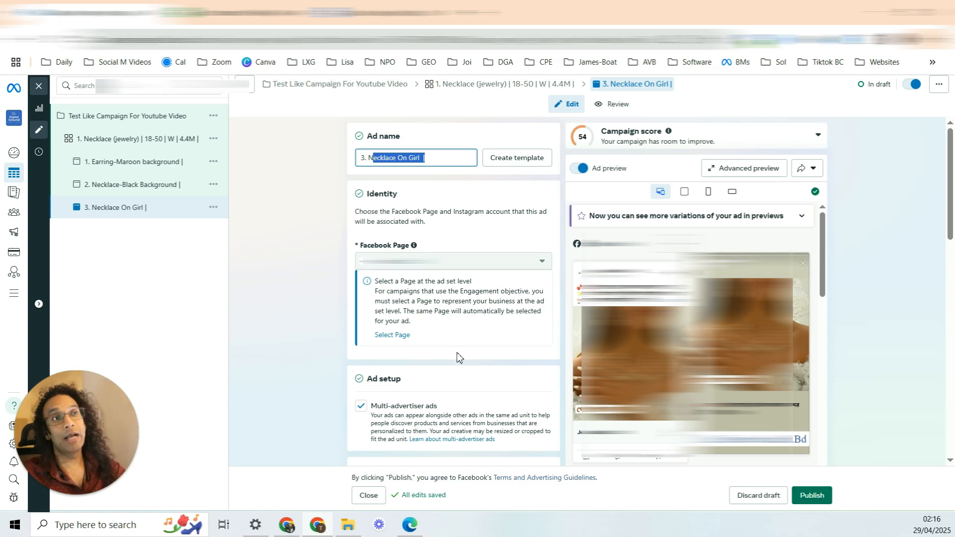
Step: Close the ad editor, return to the campaigns list and open Test Like Campaign For Youtube Video down to its ads
{"action": "left_click", "coordinate": [42, 90]}
{"action": "left_click", "coordinate": [81, 165]}
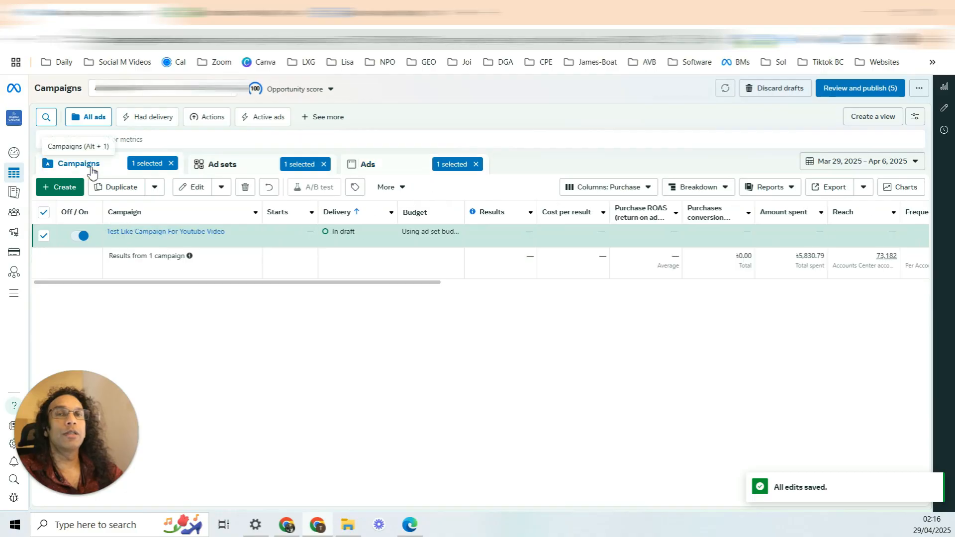
{"action": "mouse_move", "coordinate": [159, 238]}
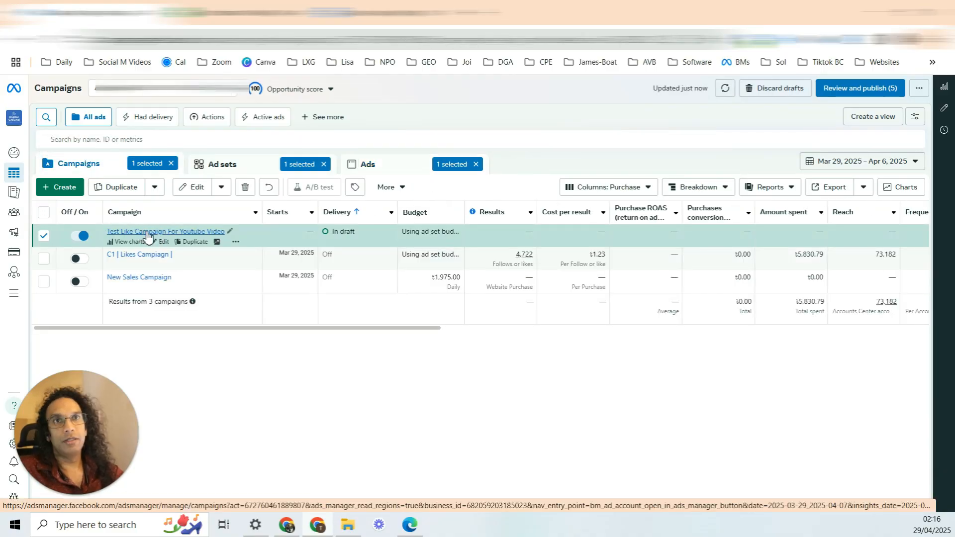
{"action": "left_click", "coordinate": [181, 233]}
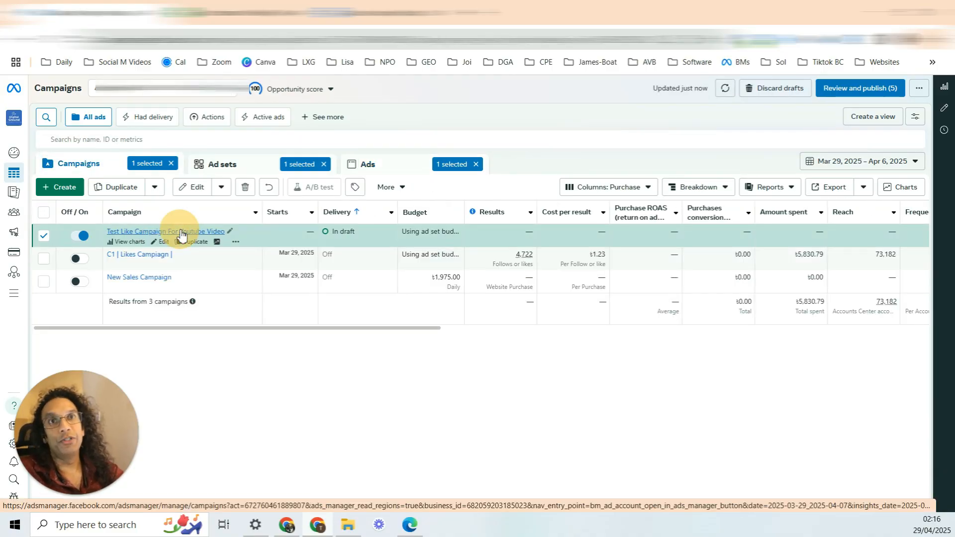
{"action": "left_click", "coordinate": [143, 233]}
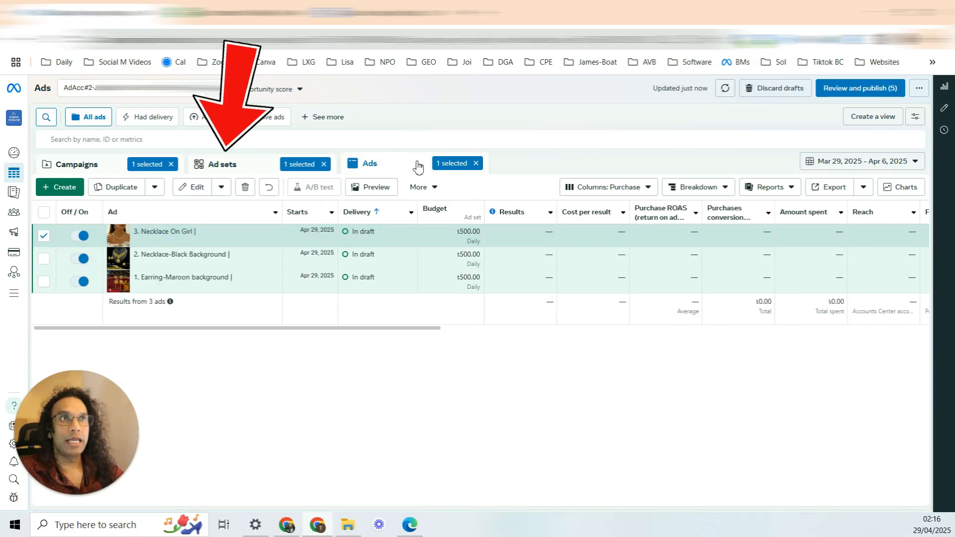
Step: Duplicate the campaign's ad set into the same existing campaign with 3 copies, keeping existing reactions, comments and shares
{"action": "left_click", "coordinate": [234, 166]}
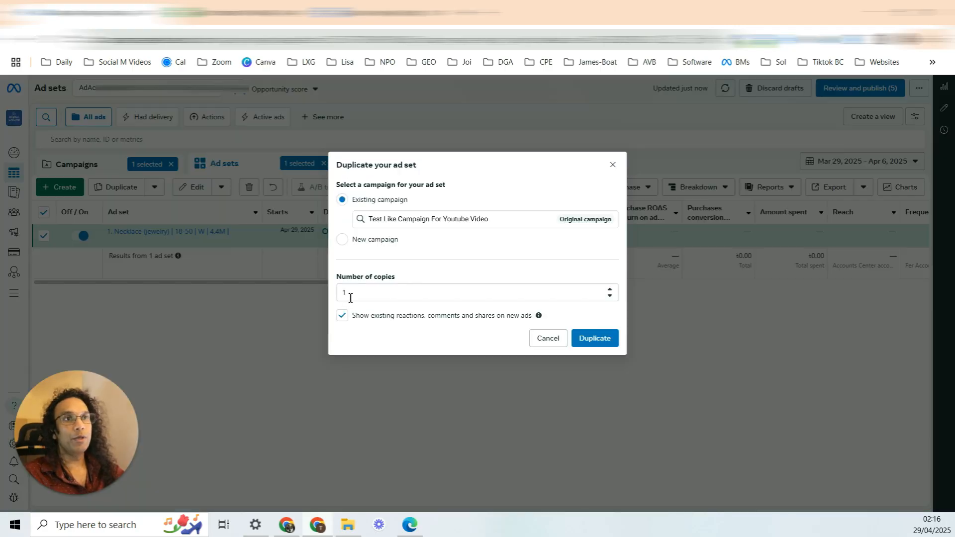
{"action": "double_click", "coordinate": [350, 298]}
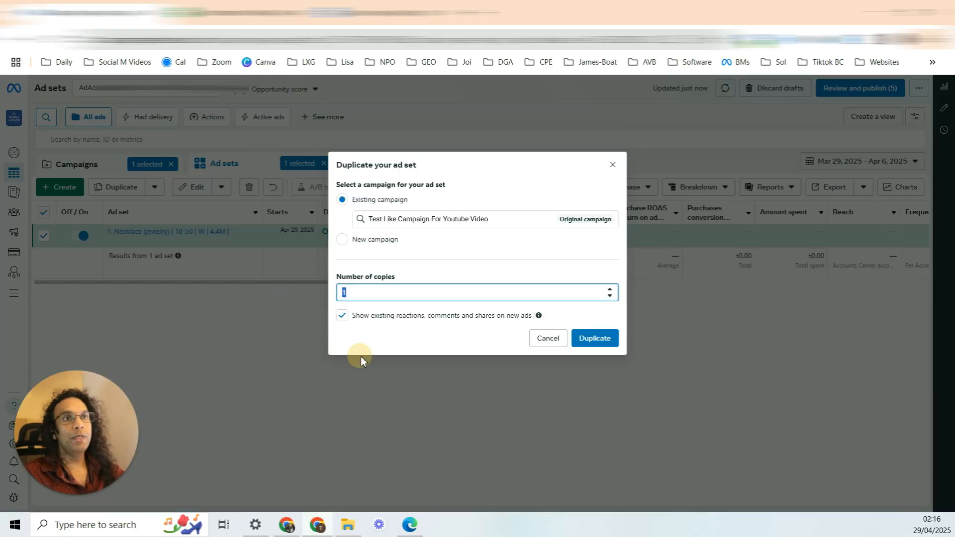
{"action": "double_click", "coordinate": [610, 289]}
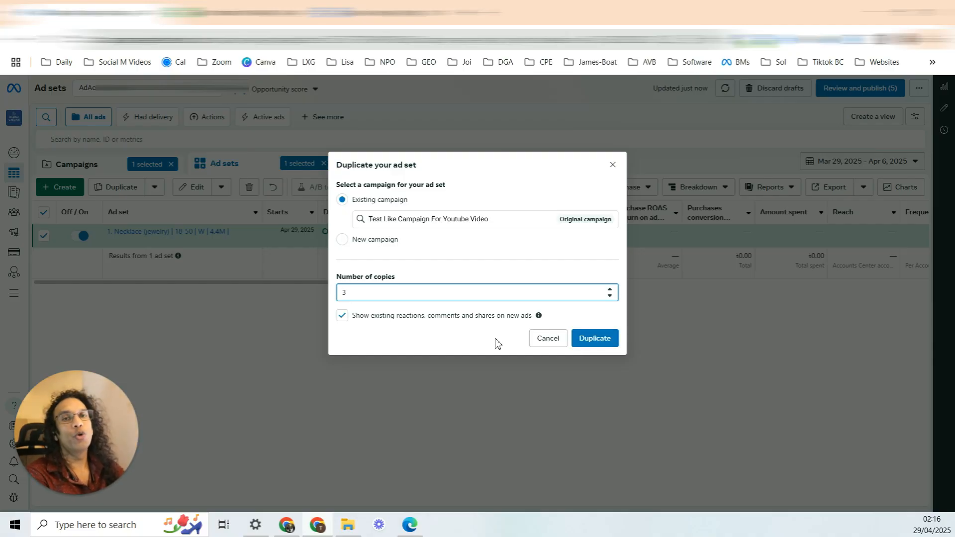
{"action": "left_click", "coordinate": [585, 345]}
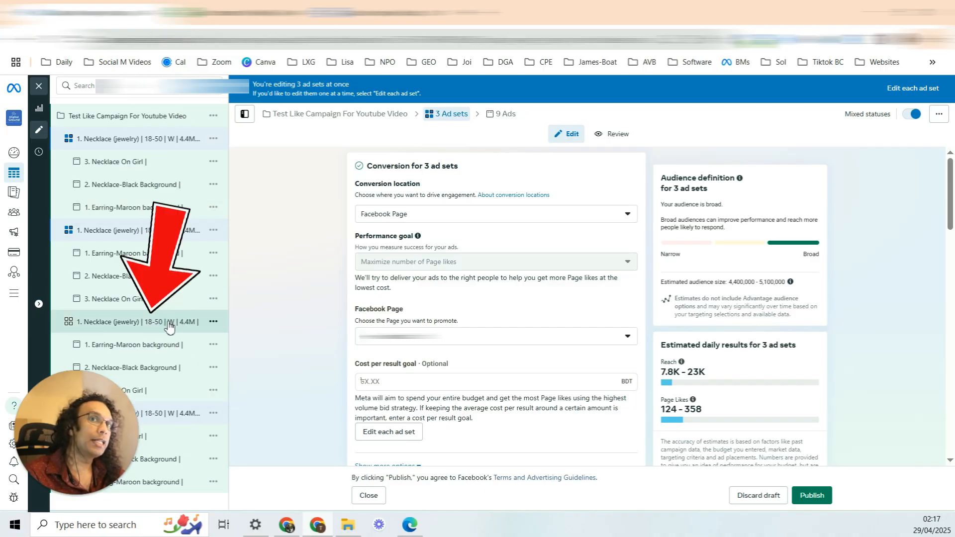
Step: Open the first ad set copy on its own and change the number at the start of its name to 2
{"action": "left_click", "coordinate": [150, 140]}
{"action": "left_click_drag", "start_coordinate": [366, 159], "coordinate": [248, 207]}
{"action": "type", "text": "2"}
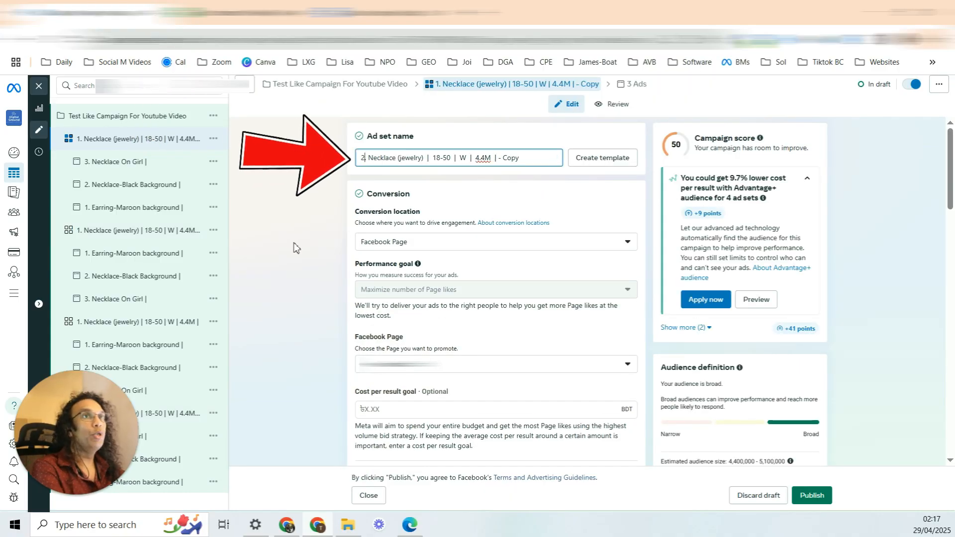
{"action": "left_click", "coordinate": [361, 184]}
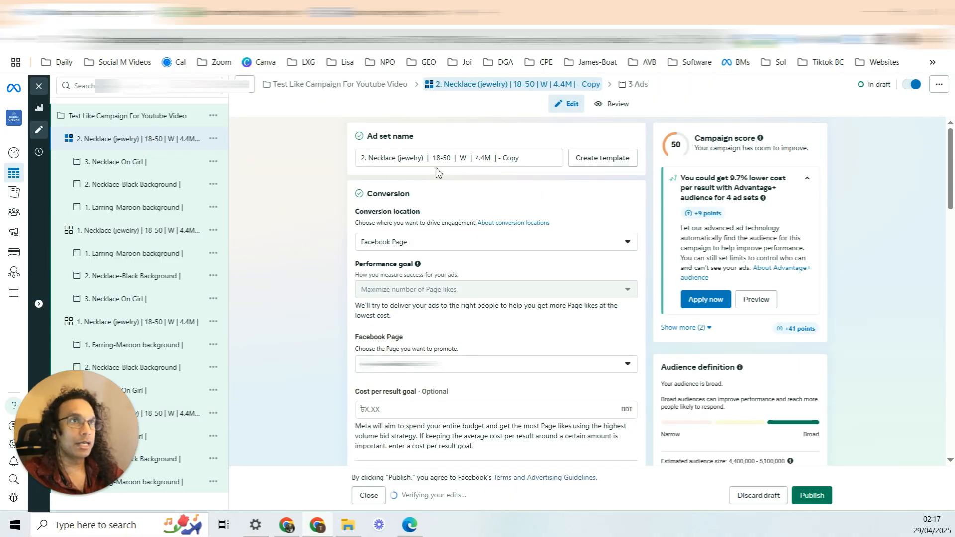
Step: In the second ad set's detailed targeting, replace the Necklace (jewelry) interest with Bracelet (jewelry), Earring (jewelry) and Pendant (jewelry)
{"action": "scroll", "coordinate": [438, 171], "scroll_direction": "down", "scroll_amount": 15}
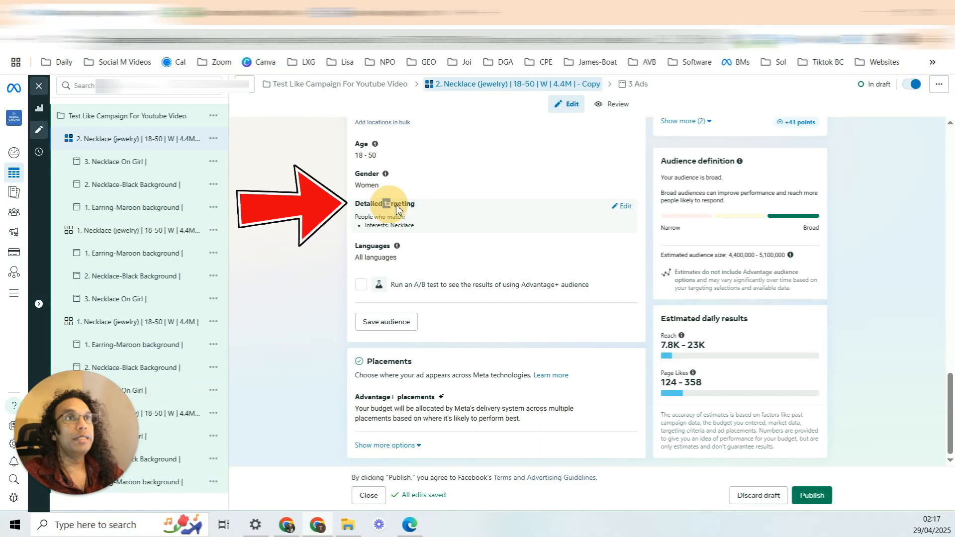
{"action": "left_click", "coordinate": [626, 212]}
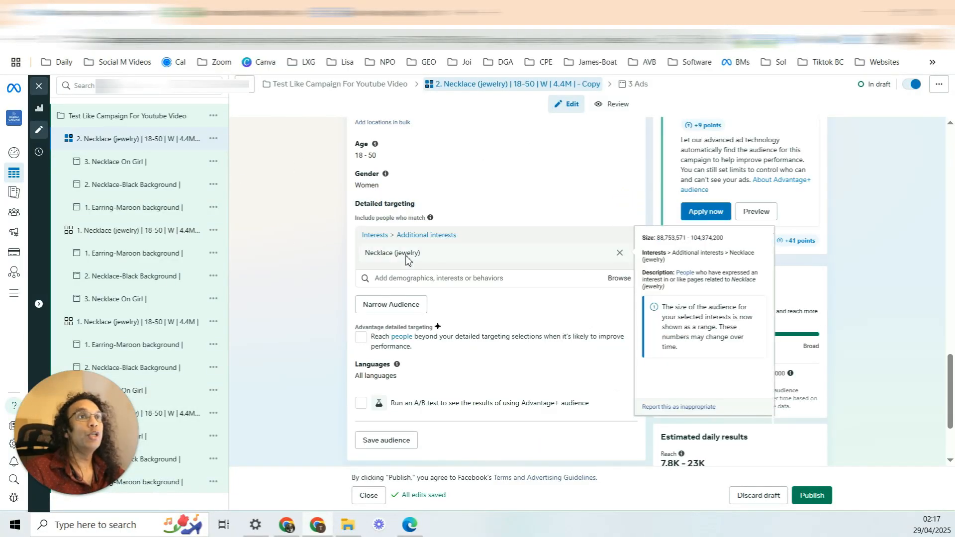
{"action": "left_click", "coordinate": [522, 279]}
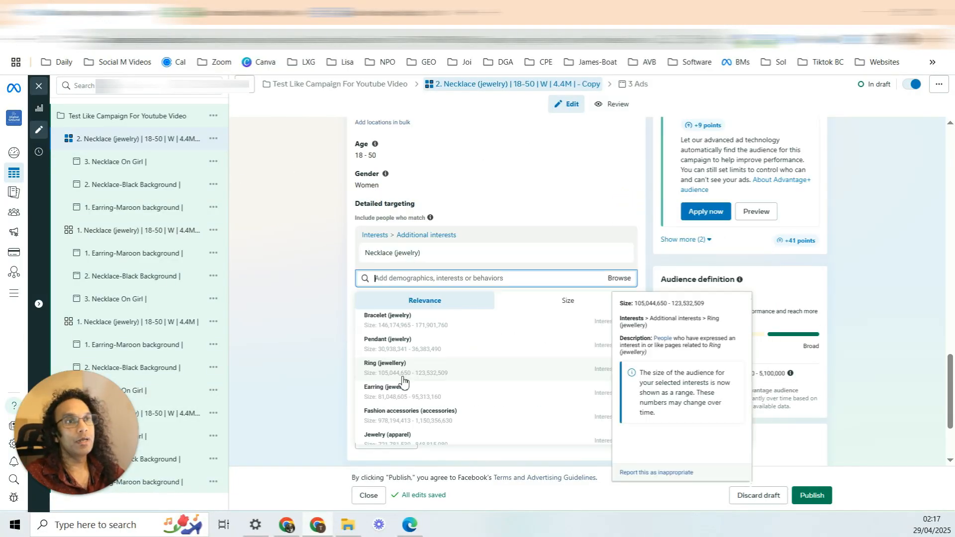
{"action": "left_click", "coordinate": [396, 321]}
{"action": "left_click", "coordinate": [508, 398]}
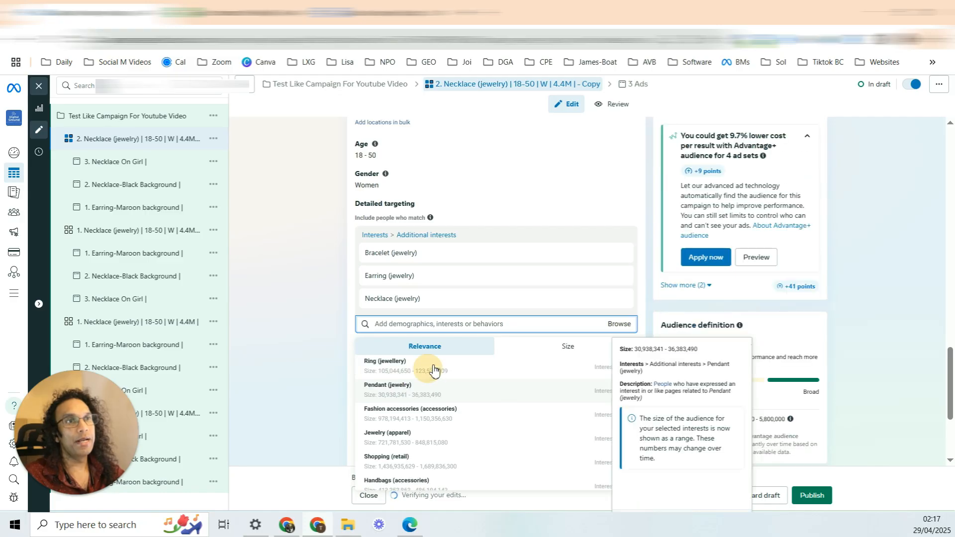
{"action": "left_click", "coordinate": [427, 365]}
{"action": "left_click", "coordinate": [620, 298]}
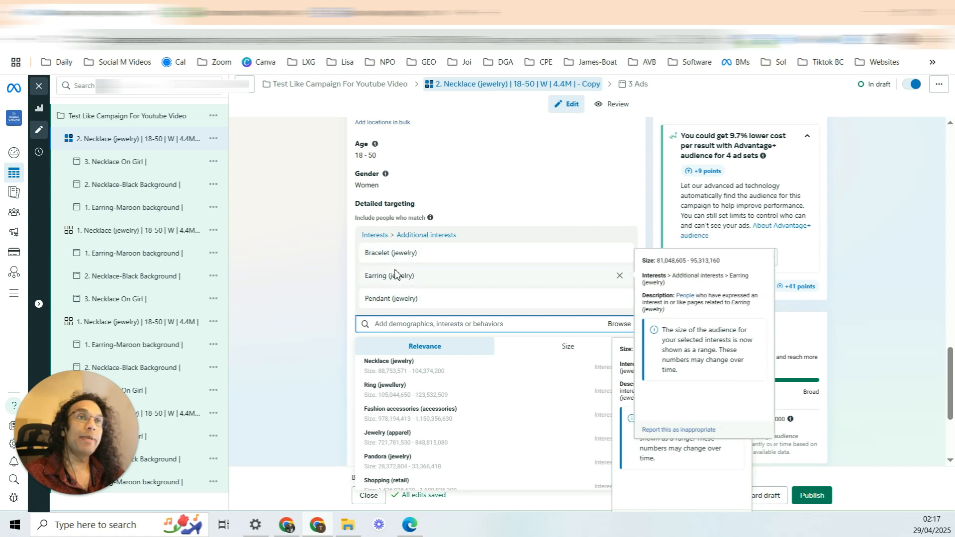
Step: Rename the ad set as "2. Bracelet+Earring+Pendant | 18-50 | W | 4.4M |" and compare it with the estimated audience size
{"action": "scroll", "coordinate": [336, 212], "scroll_direction": "up", "scroll_amount": 10}
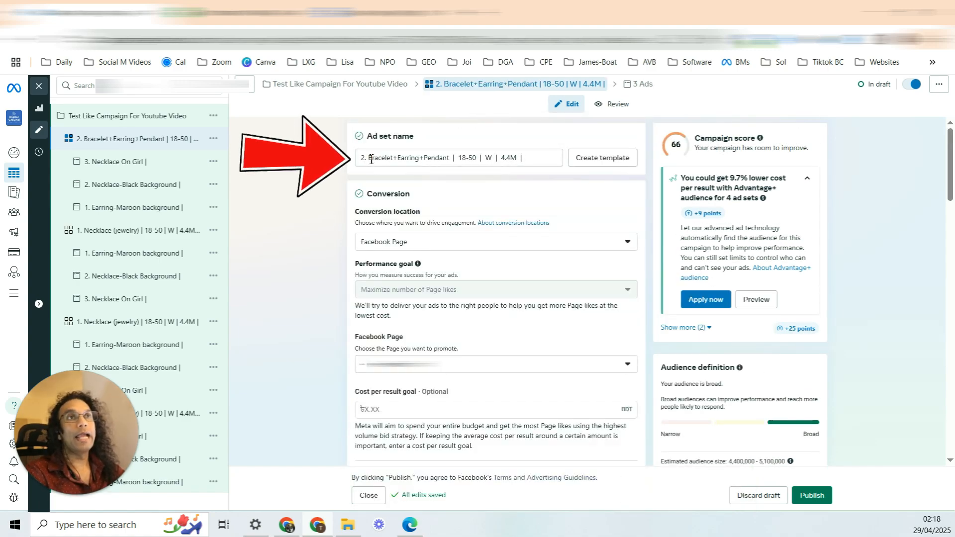
{"action": "left_click", "coordinate": [371, 159]}
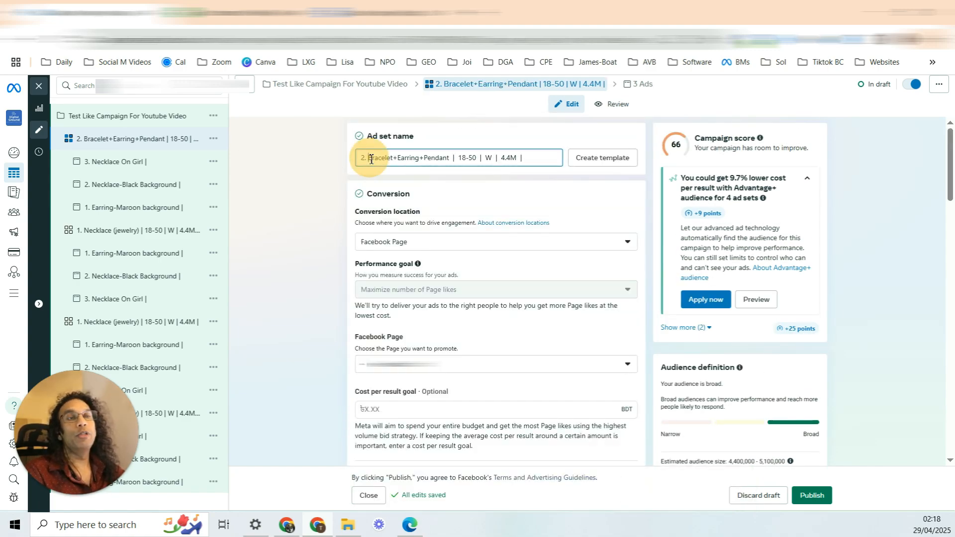
{"action": "left_click", "coordinate": [365, 160]}
{"action": "left_click", "coordinate": [372, 158]}
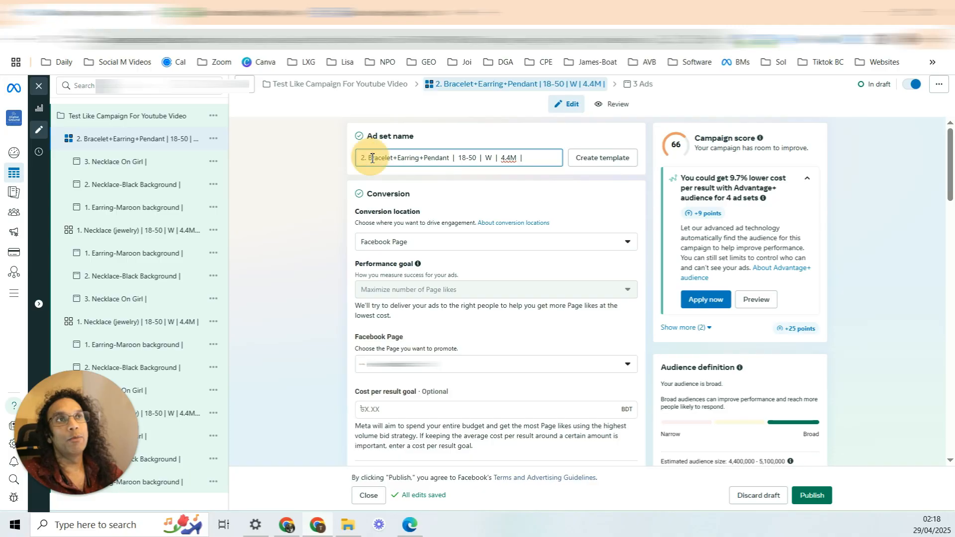
{"action": "left_click_drag", "start_coordinate": [372, 158], "coordinate": [537, 158]}
{"action": "left_click_drag", "start_coordinate": [734, 461], "coordinate": [753, 461]}
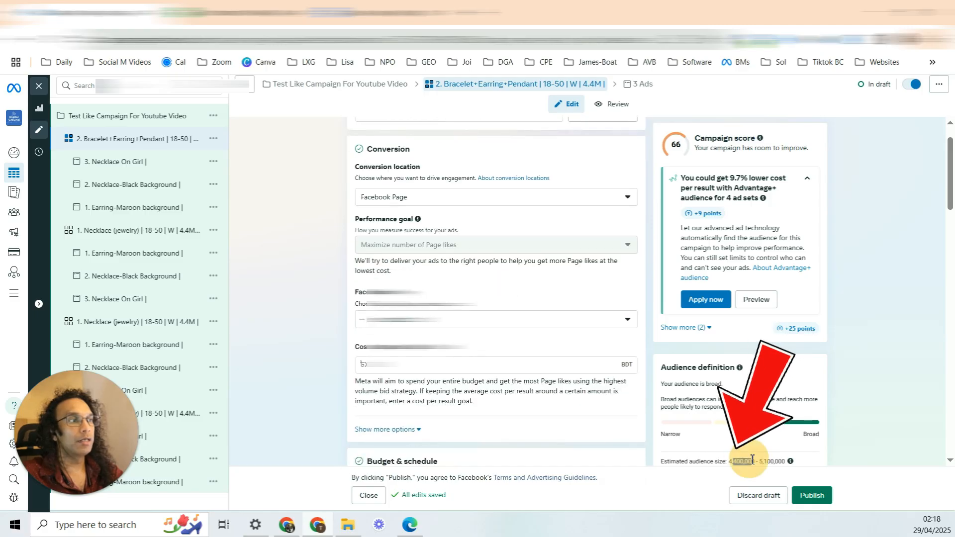
Step: Insert the group marker "(G)" before "Bracelet" in the second ad set's name
{"action": "scroll", "coordinate": [454, 196], "scroll_direction": "up", "scroll_amount": 2}
{"action": "left_click", "coordinate": [373, 158]}
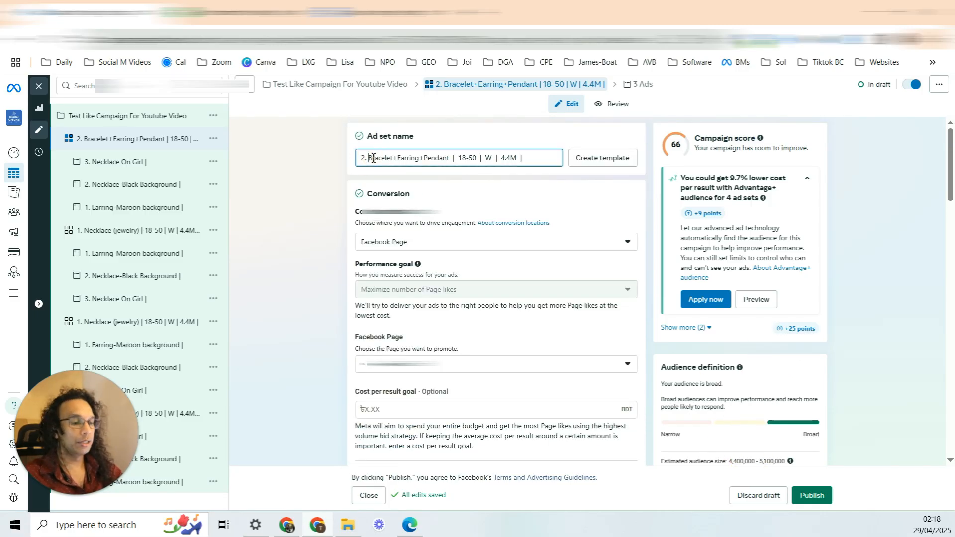
{"action": "type", "text": "()"}
{"action": "left_click_drag", "start_coordinate": [376, 157], "coordinate": [369, 157]}
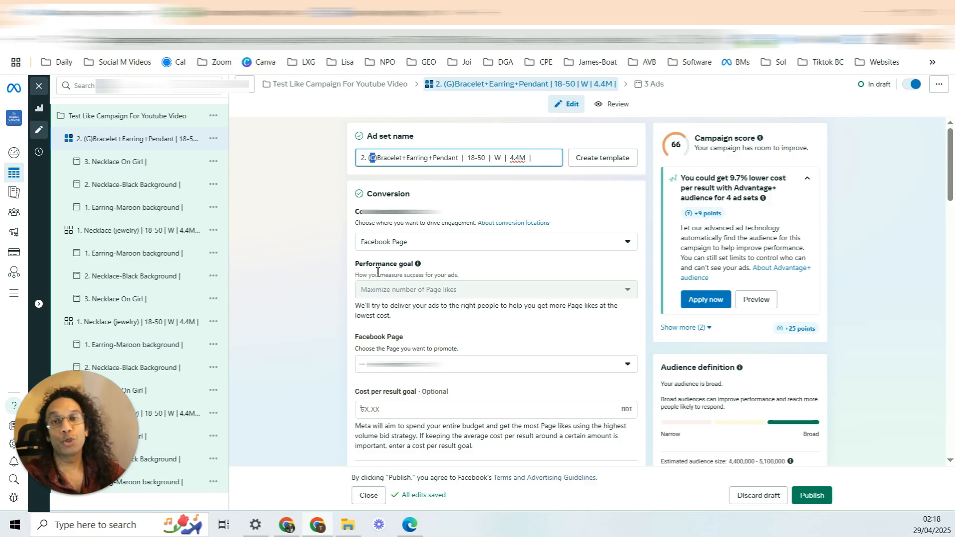
{"action": "left_click", "coordinate": [347, 155]}
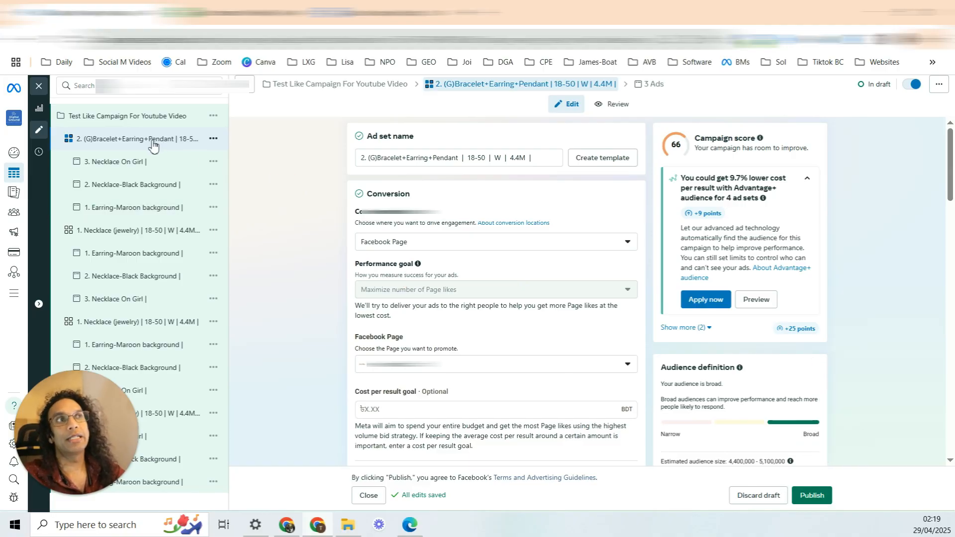
Step: Close the ad set editor and return to the list of ad sets
{"action": "left_click", "coordinate": [39, 86]}
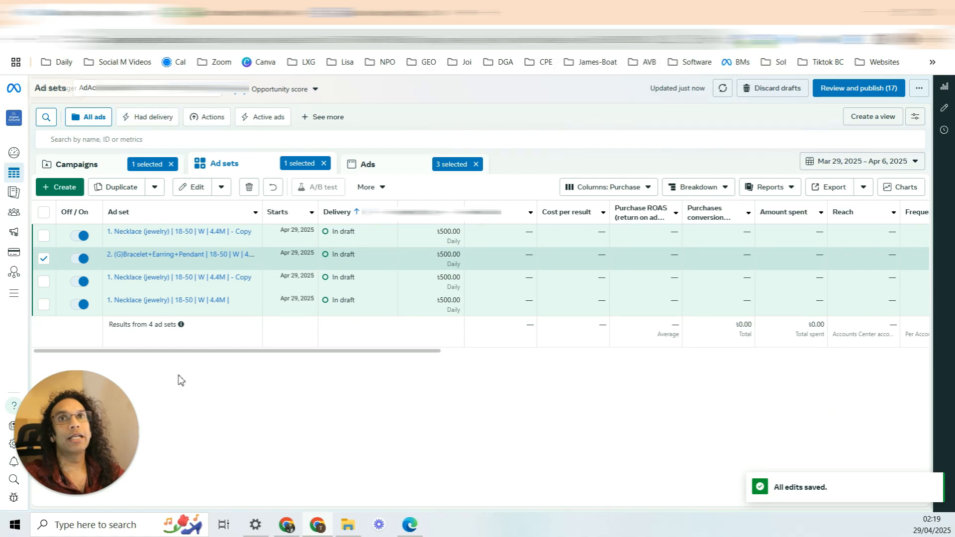
{"action": "left_click", "coordinate": [130, 264]}
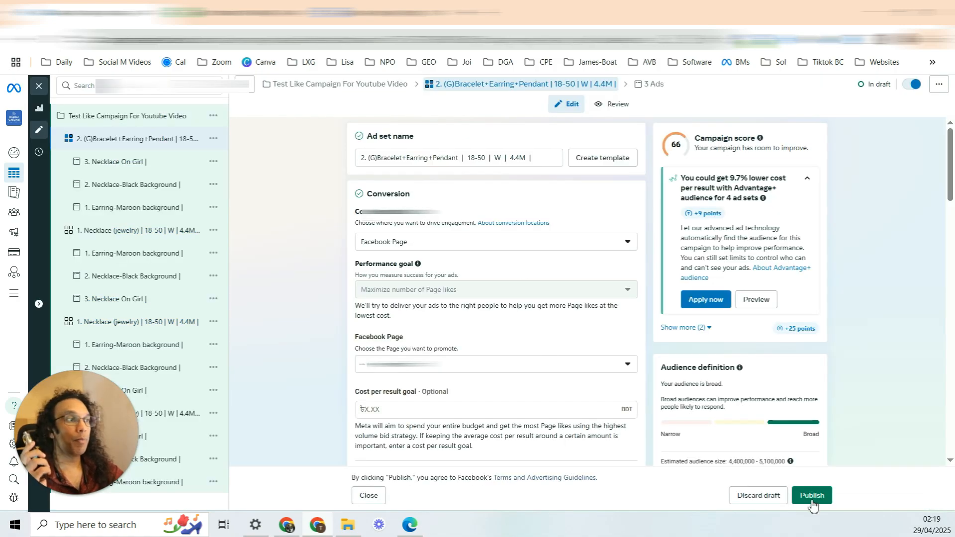
{"action": "left_click", "coordinate": [39, 86]}
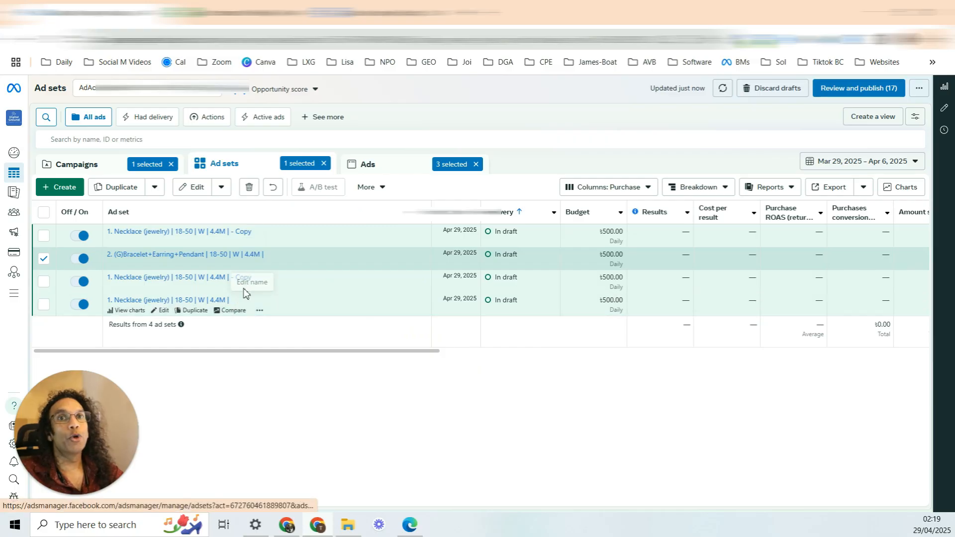
Step: Open the necklace ad set copy listed directly below the bracelet ad set for editing and change its leading number to 3
{"action": "mouse_move", "coordinate": [246, 290]}
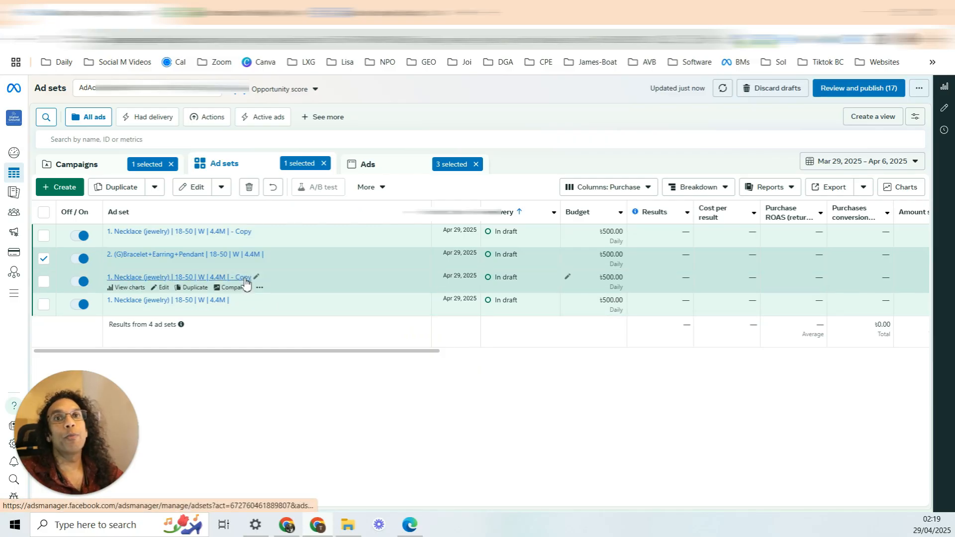
{"action": "mouse_move", "coordinate": [244, 238]}
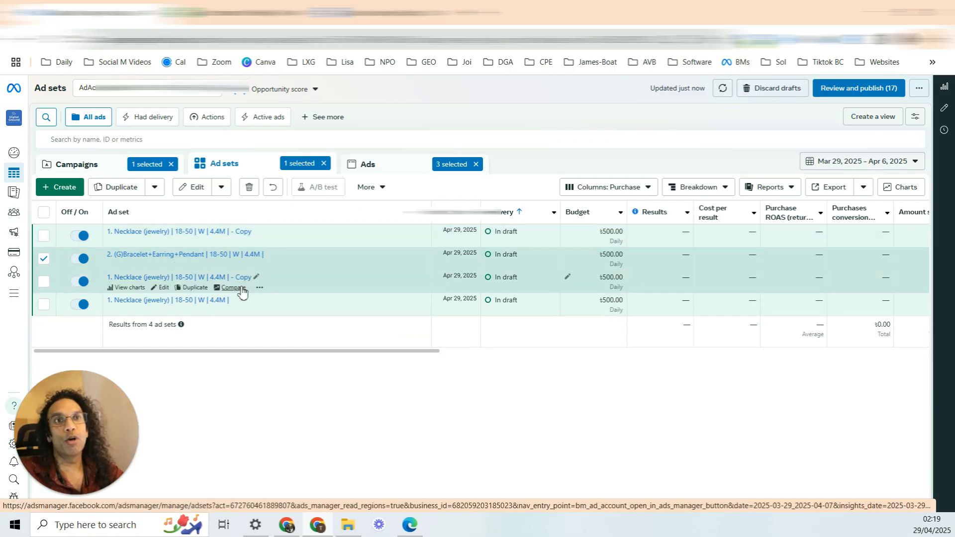
{"action": "left_click", "coordinate": [162, 288]}
{"action": "left_click", "coordinate": [279, 264]}
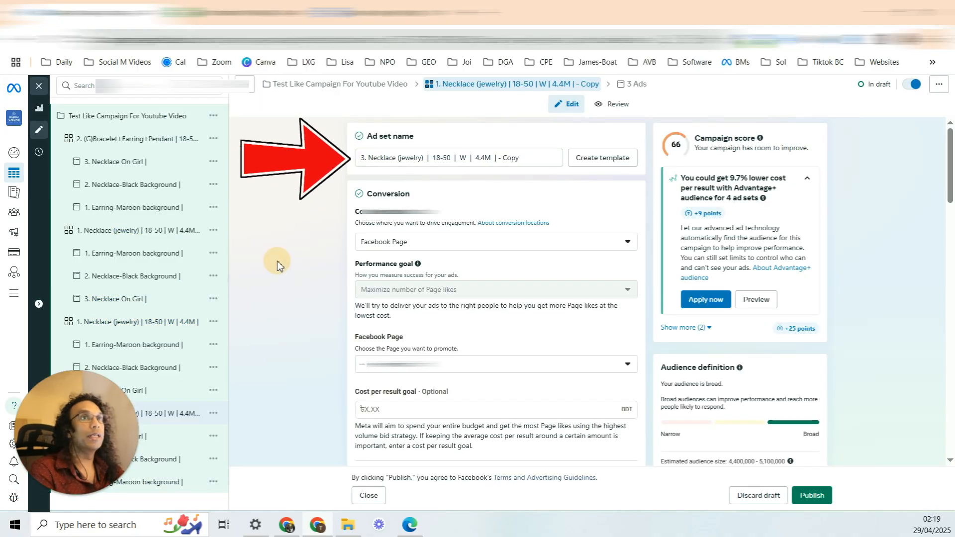
Step: Remove the Necklace (jewelry) interest from this ad set's detailed targeting and rename it "3. Open | 18-50 | W | 20.6M |"
{"action": "scroll", "coordinate": [514, 304], "scroll_direction": "down", "scroll_amount": 20}
{"action": "left_click_drag", "start_coordinate": [383, 254], "coordinate": [407, 255]}
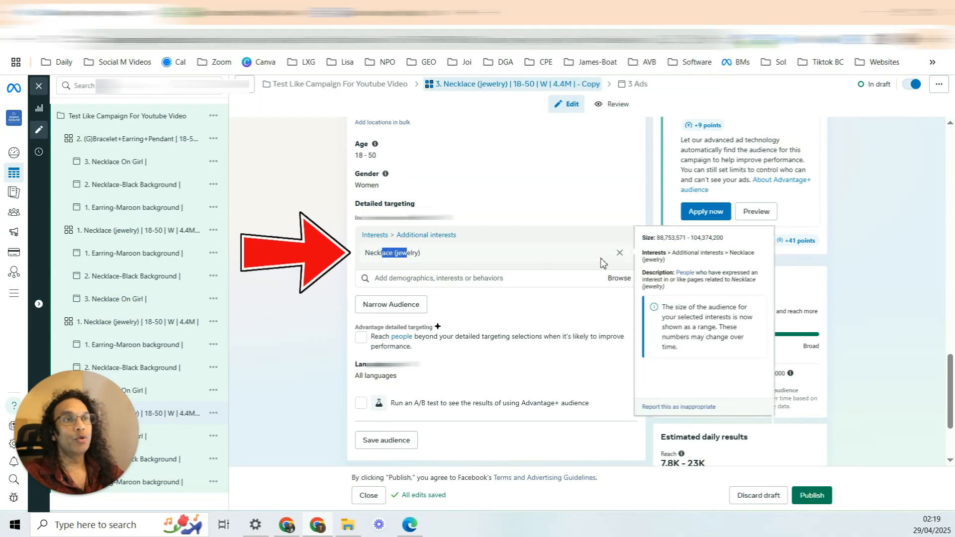
{"action": "left_click", "coordinate": [620, 253]}
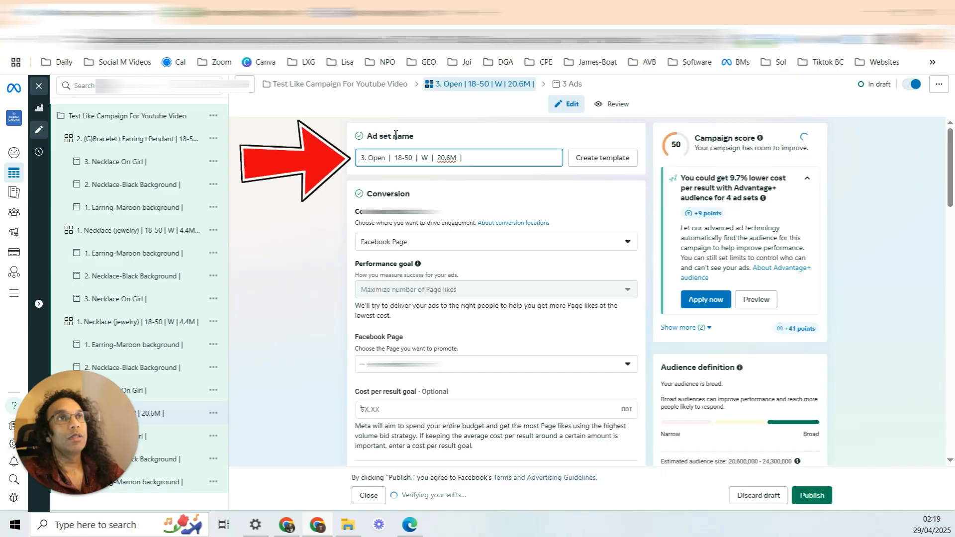
Step: Check the third ad set's name against the estimated audience size, then close the editor
{"action": "left_click_drag", "start_coordinate": [393, 137], "coordinate": [374, 137]}
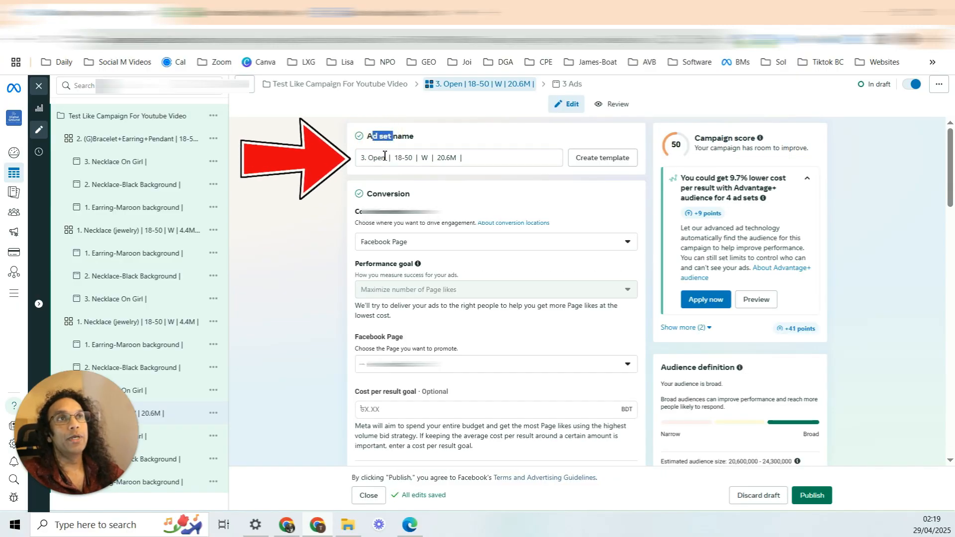
{"action": "left_click", "coordinate": [372, 158]}
{"action": "left_click_drag", "start_coordinate": [438, 157], "coordinate": [449, 158]}
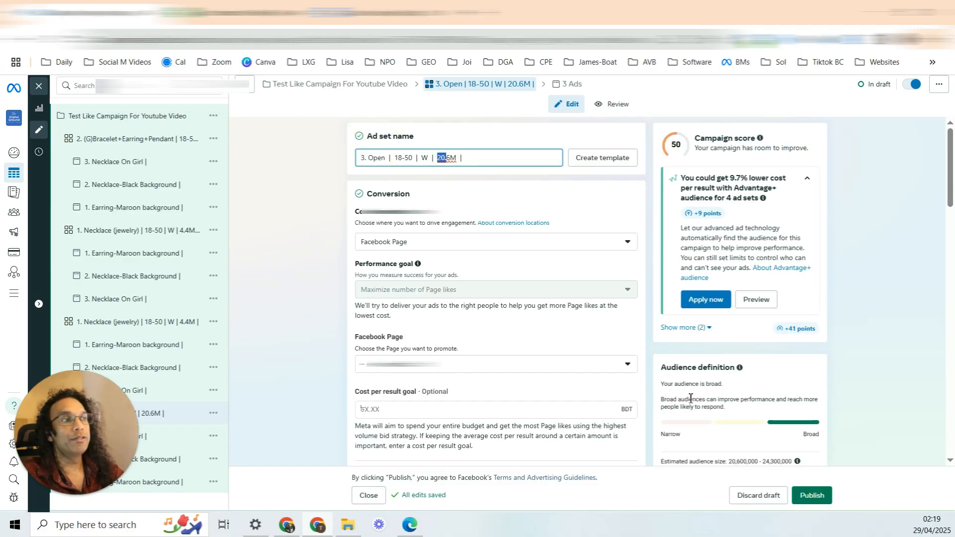
{"action": "scroll", "coordinate": [733, 462], "scroll_direction": "down", "scroll_amount": 3}
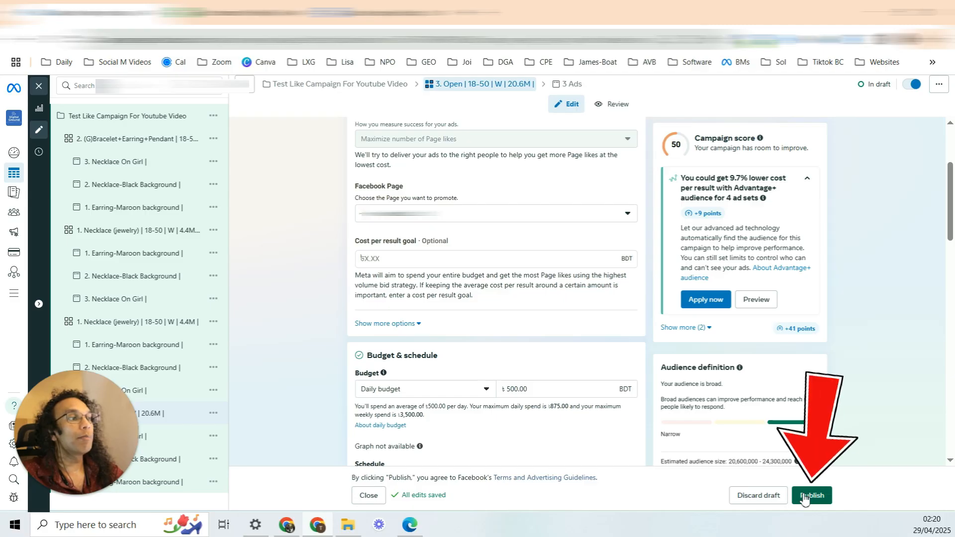
{"action": "left_click", "coordinate": [39, 86]}
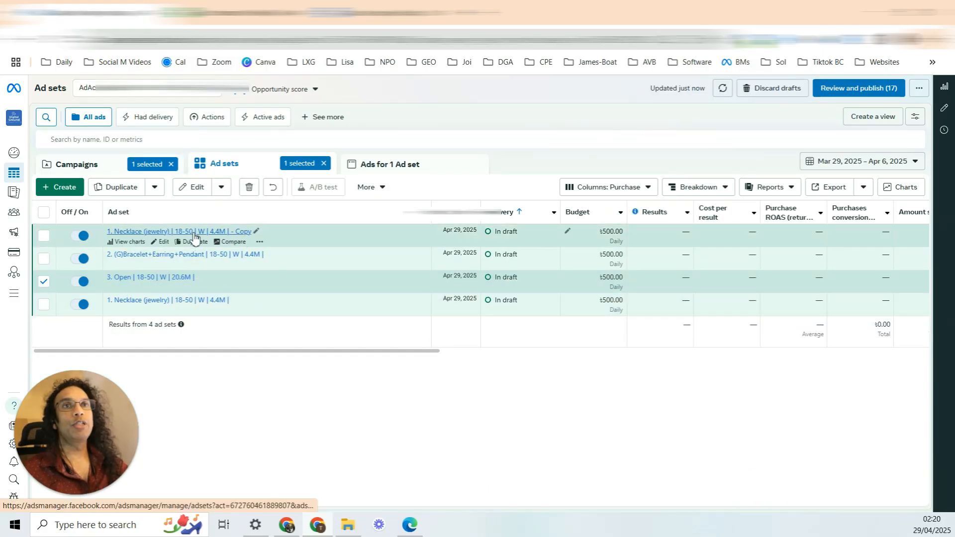
Step: Search Google for "jewellery" in a new browser tab, decline the precise location request and look through the results
{"action": "left_click", "coordinate": [469, 12]}
{"action": "left_click", "coordinate": [466, 40]}
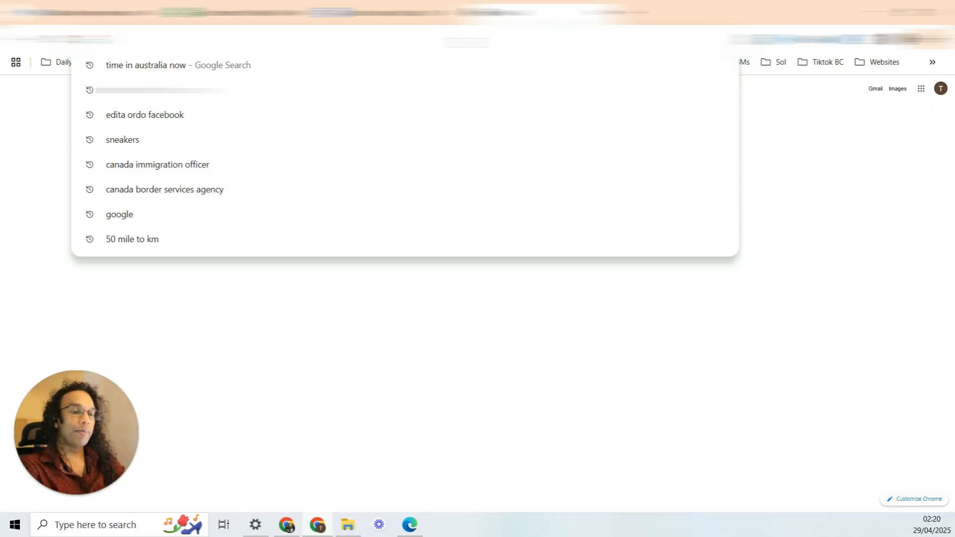
{"action": "type", "text": "jewellery"}
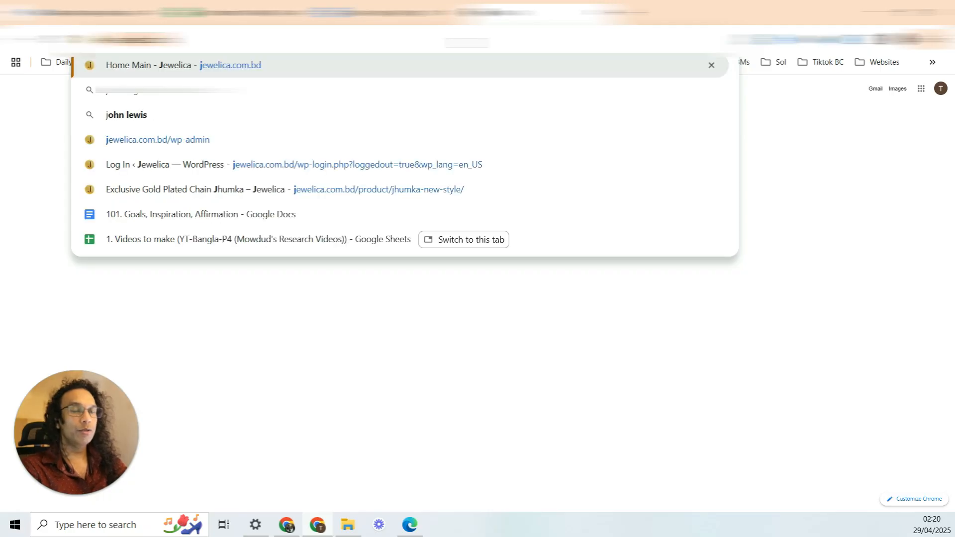
{"action": "key", "text": "Return"}
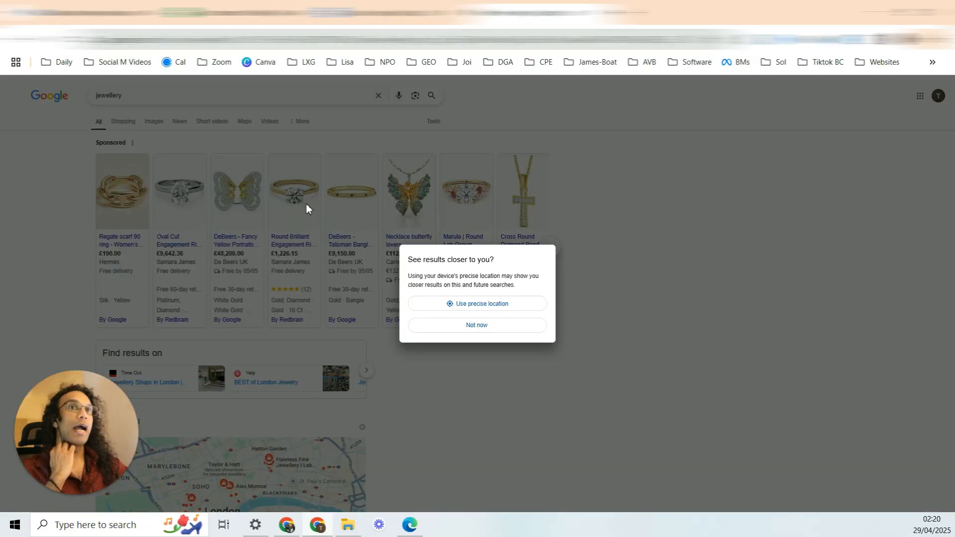
{"action": "left_click", "coordinate": [462, 326]}
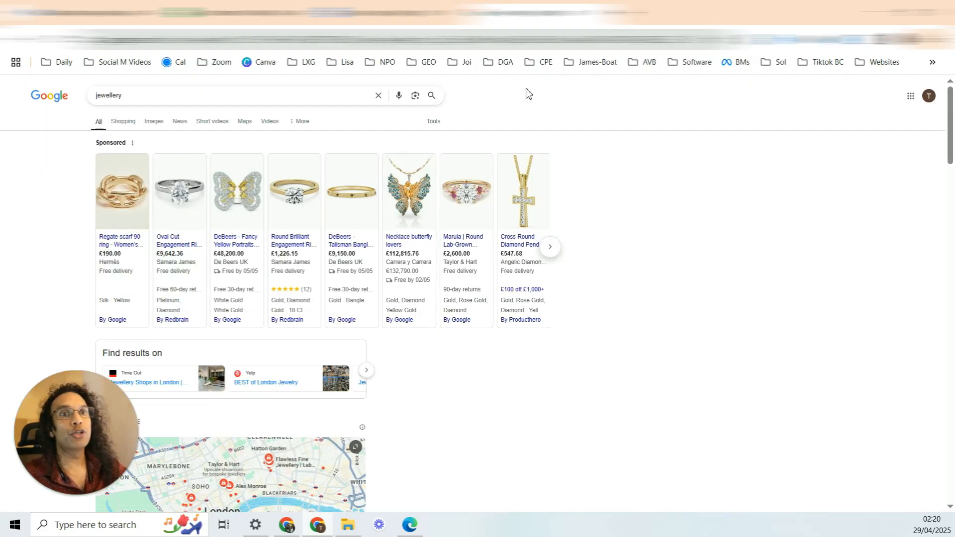
{"action": "mouse_move", "coordinate": [396, 297]}
{"action": "scroll", "coordinate": [474, 193], "scroll_direction": "down", "scroll_amount": 10}
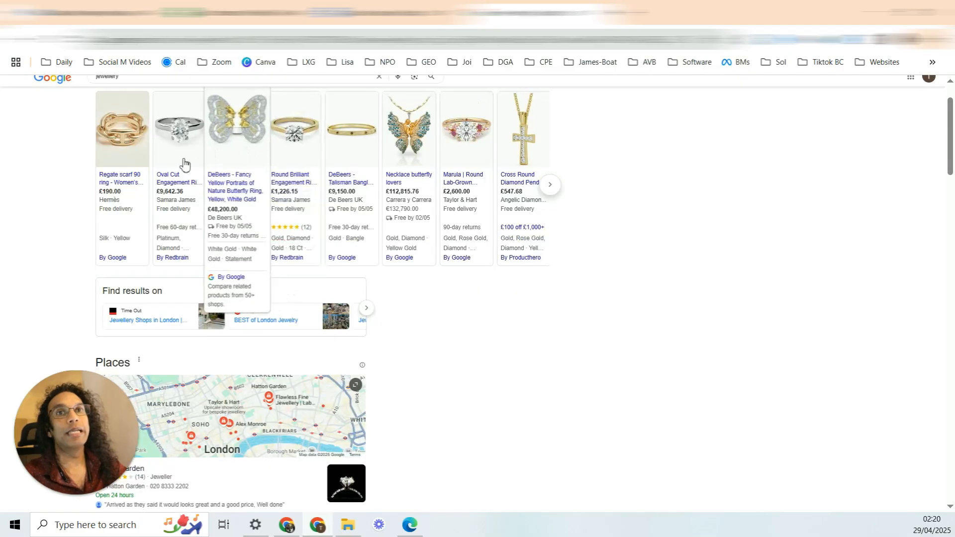
Step: Search Google for "sneakers" in a new browser tab and browse the brands in the sponsored product carousel
{"action": "scroll", "coordinate": [433, 198], "scroll_direction": "down", "scroll_amount": 2}
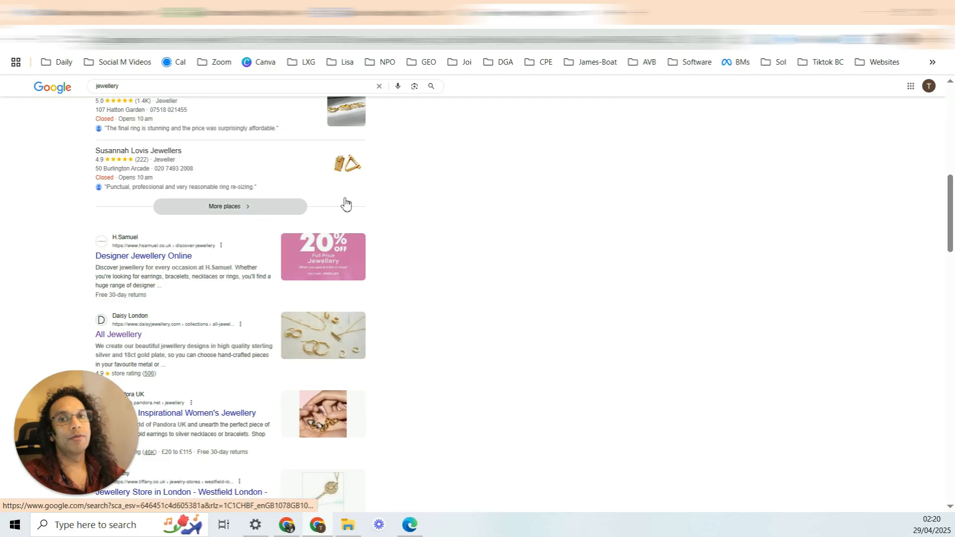
{"action": "left_click", "coordinate": [629, 14]}
{"action": "left_click", "coordinate": [533, 39]}
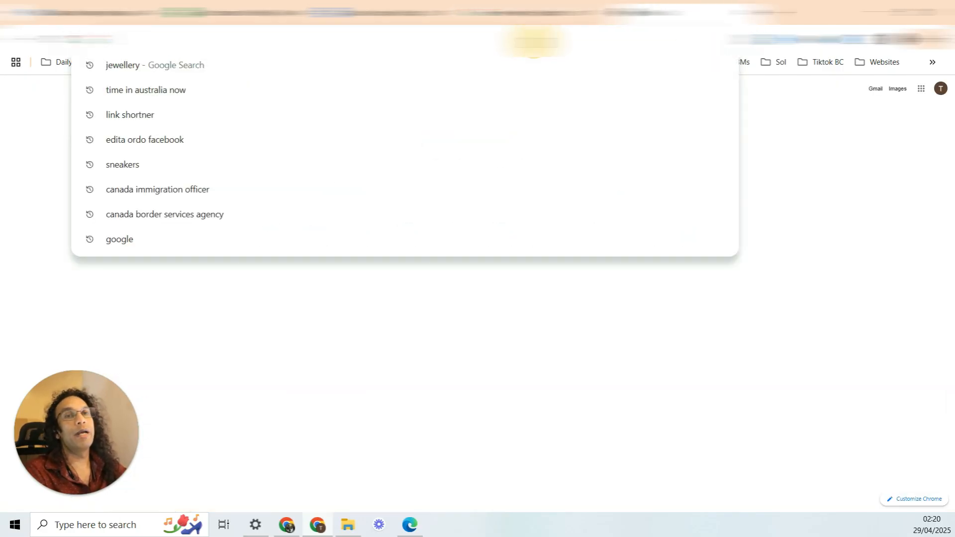
{"action": "left_click", "coordinate": [123, 164]}
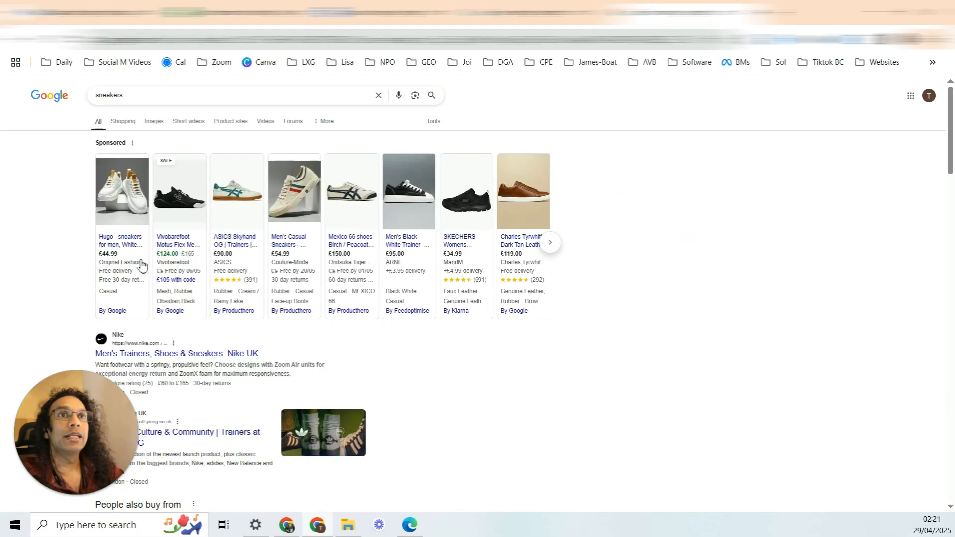
{"action": "scroll", "coordinate": [367, 315], "scroll_direction": "right", "scroll_amount": 5}
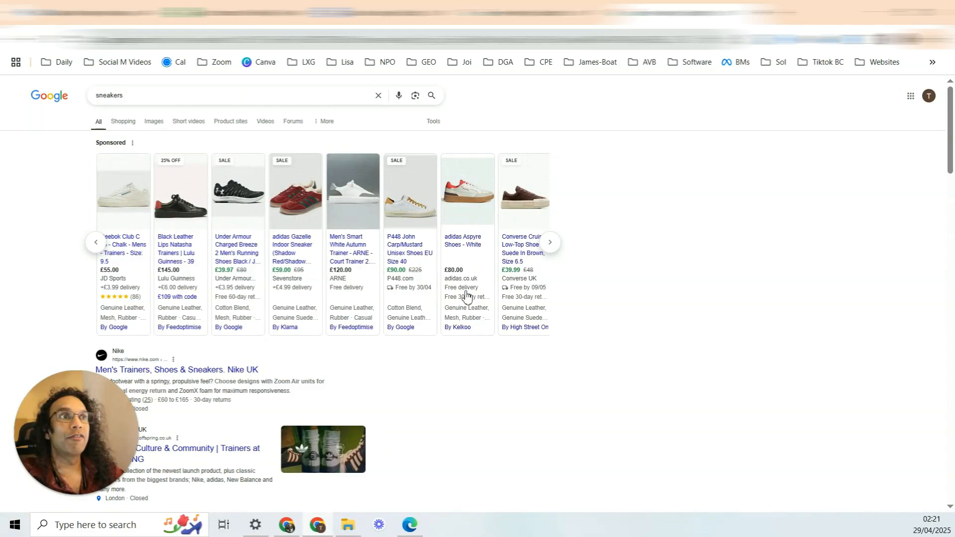
{"action": "mouse_move", "coordinate": [462, 307]}
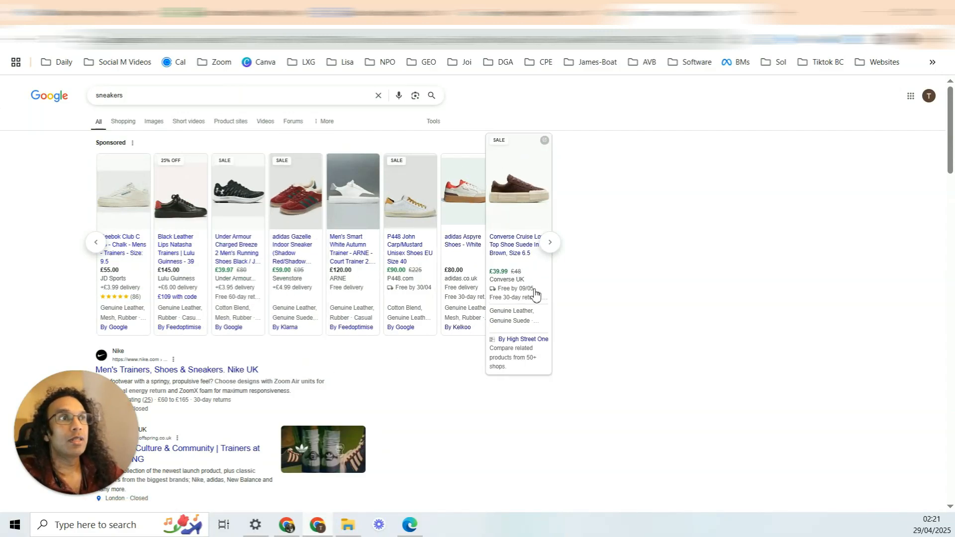
{"action": "left_click", "coordinate": [551, 244]}
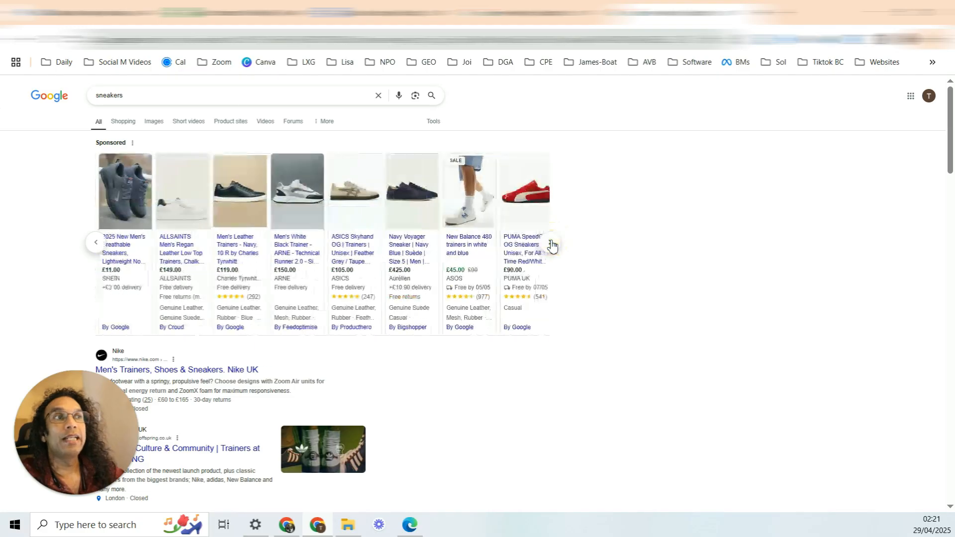
{"action": "mouse_move", "coordinate": [387, 312]}
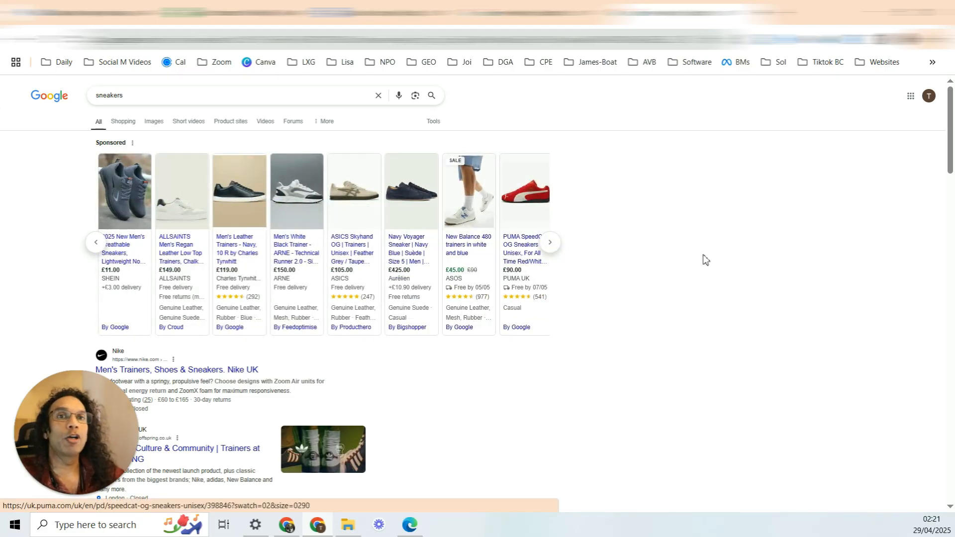
Step: Look through the regular sneaker results and compare the brands with those in the sponsored products
{"action": "scroll", "coordinate": [263, 219], "scroll_direction": "down", "scroll_amount": 3}
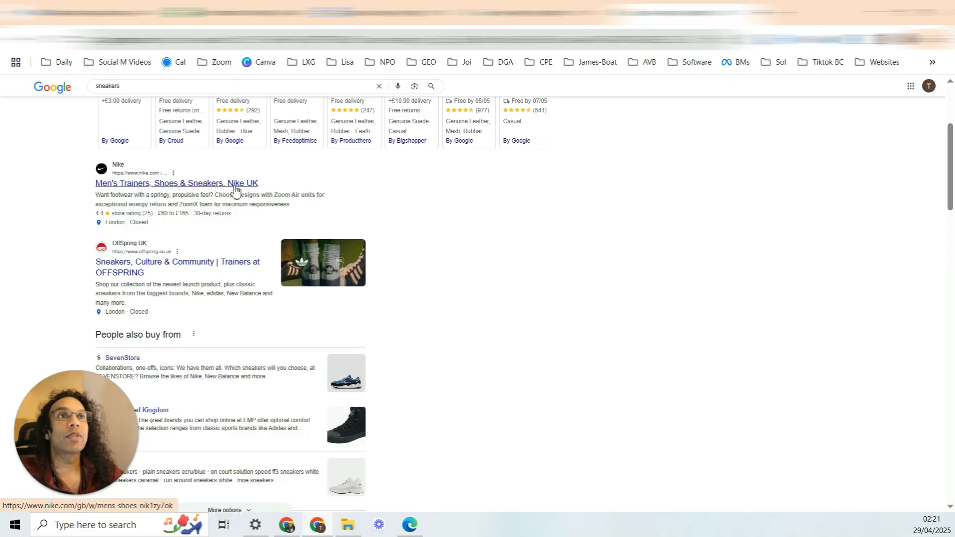
{"action": "scroll", "coordinate": [234, 187], "scroll_direction": "down", "scroll_amount": 1}
{"action": "scroll", "coordinate": [423, 307], "scroll_direction": "up", "scroll_amount": 4}
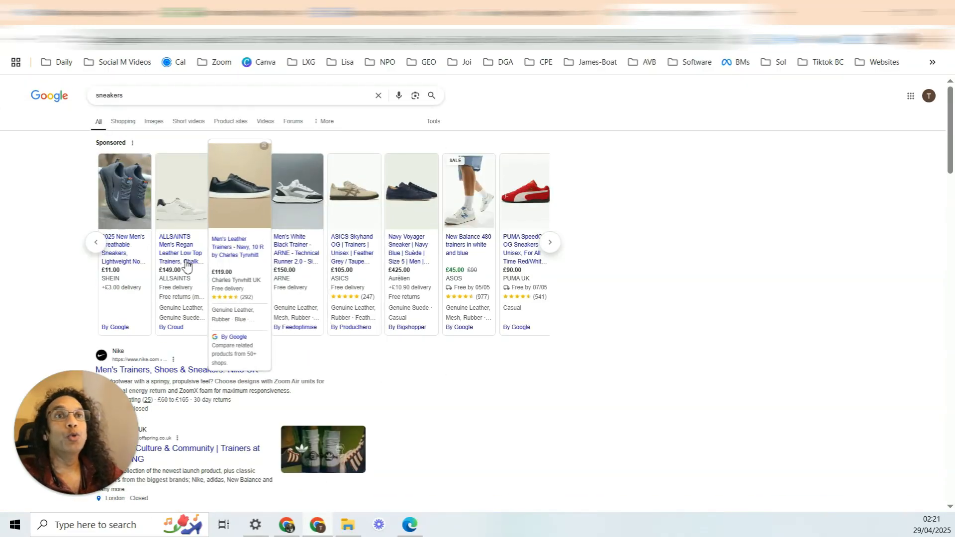
{"action": "mouse_move", "coordinate": [280, 288]}
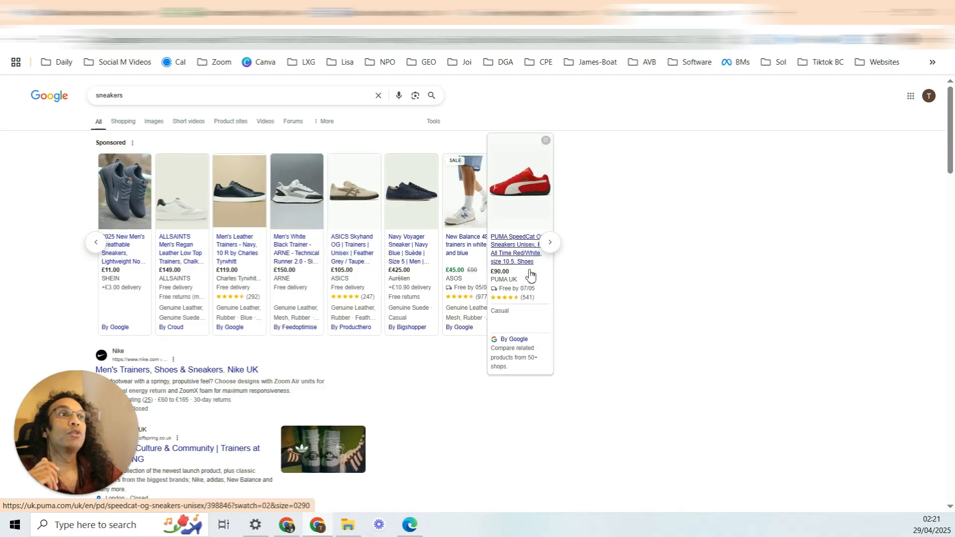
{"action": "mouse_move", "coordinate": [423, 288]}
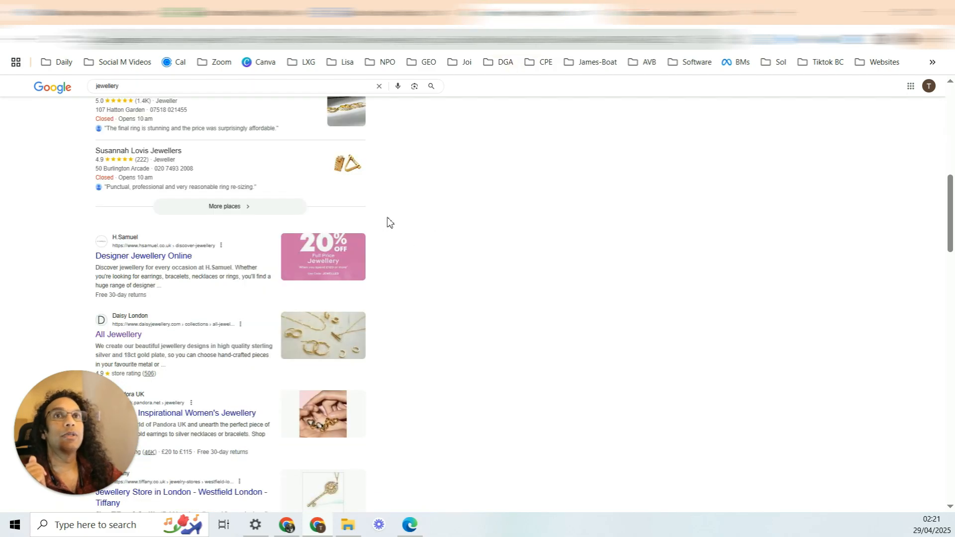
Step: Return to the "jewellery" search results and examine the sponsored product carousel for jewellery brand names
{"action": "scroll", "coordinate": [390, 222], "scroll_direction": "up", "scroll_amount": 10}
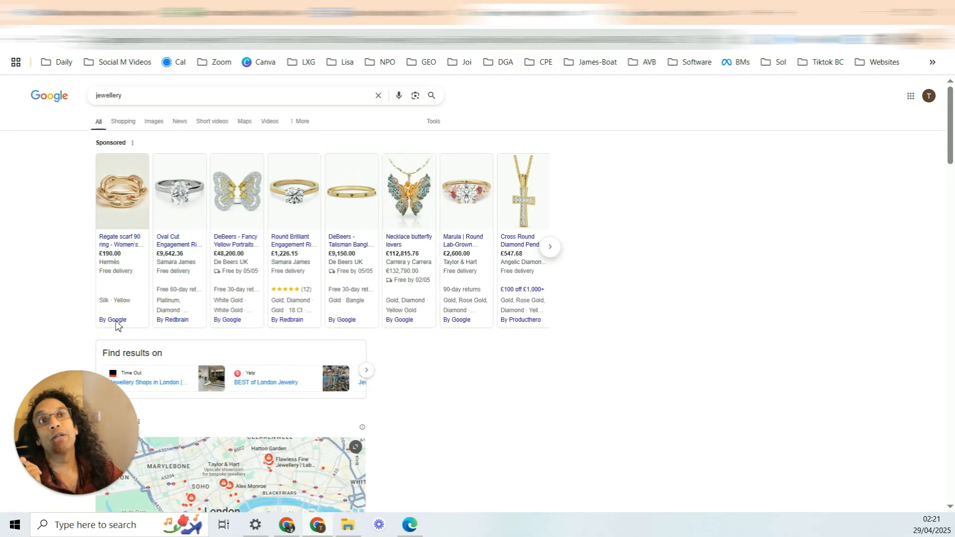
{"action": "mouse_move", "coordinate": [309, 252]}
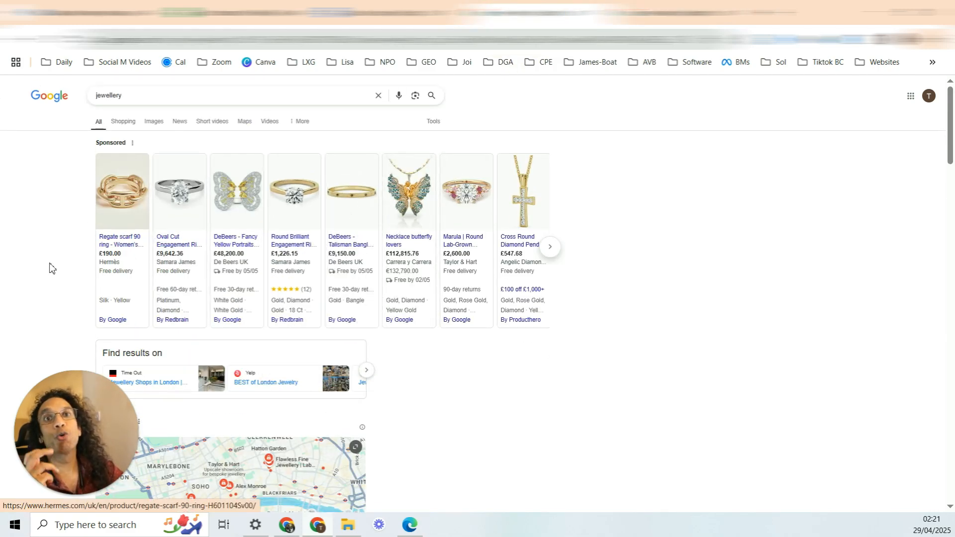
{"action": "mouse_move", "coordinate": [107, 272]}
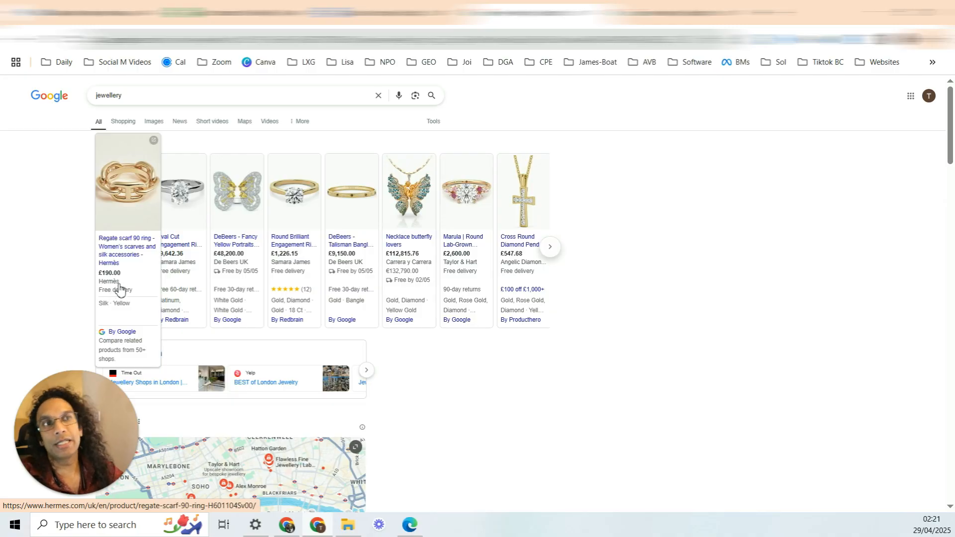
{"action": "left_click", "coordinate": [549, 247]}
{"action": "mouse_move", "coordinate": [446, 294]}
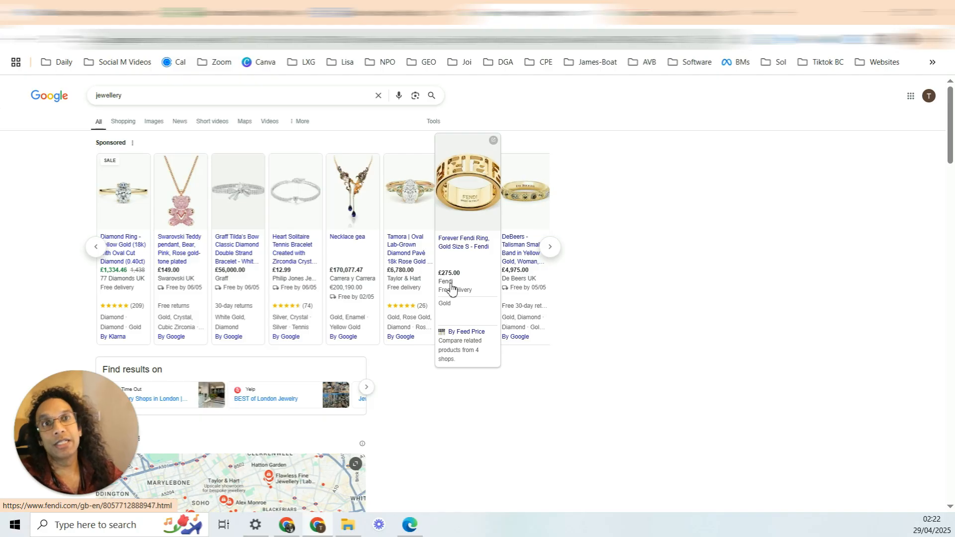
{"action": "mouse_move", "coordinate": [181, 283]}
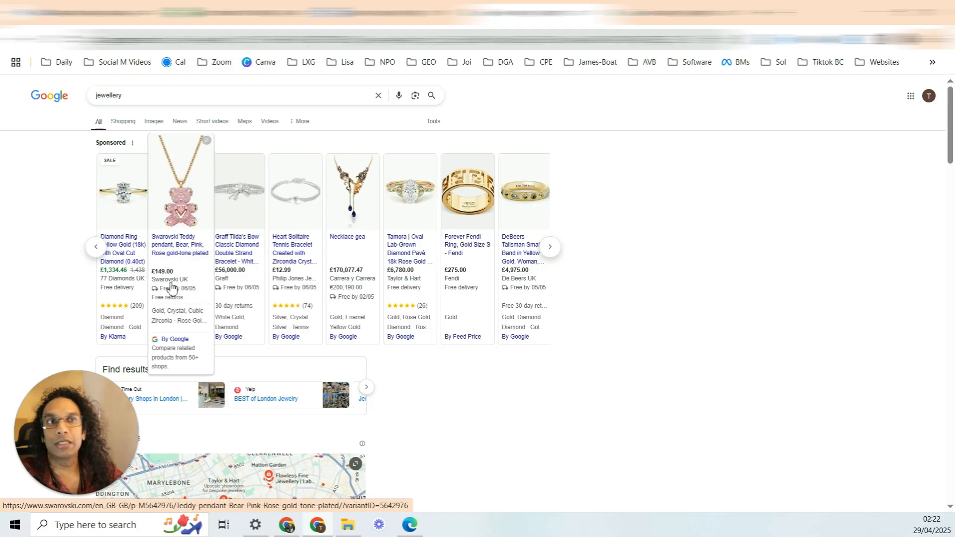
{"action": "left_click", "coordinate": [550, 246]}
{"action": "left_click", "coordinate": [549, 247]}
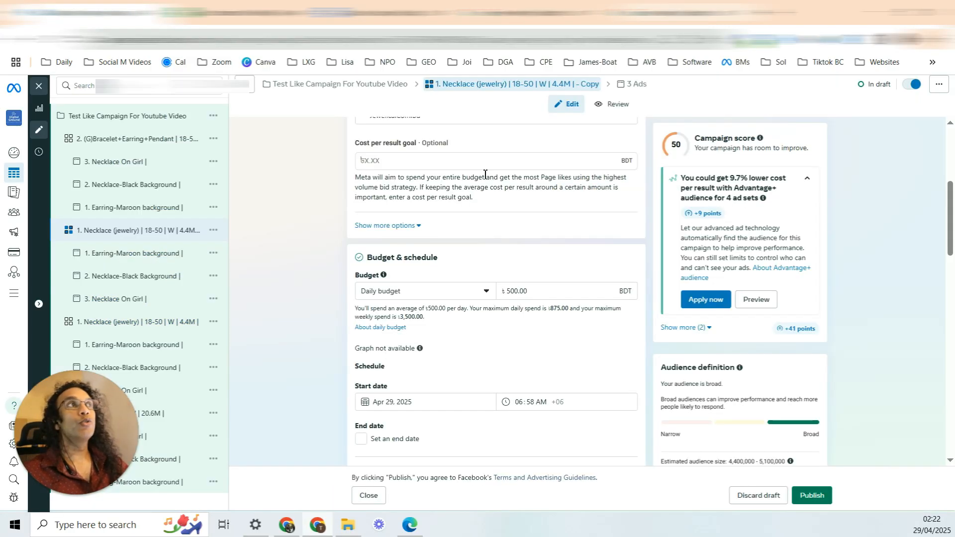
Step: In the remaining necklace ad set copy, replace the Necklace (jewelry) interest in detailed targeting with Fashion accessories (accessories)
{"action": "scroll", "coordinate": [478, 179], "scroll_direction": "down", "scroll_amount": 4}
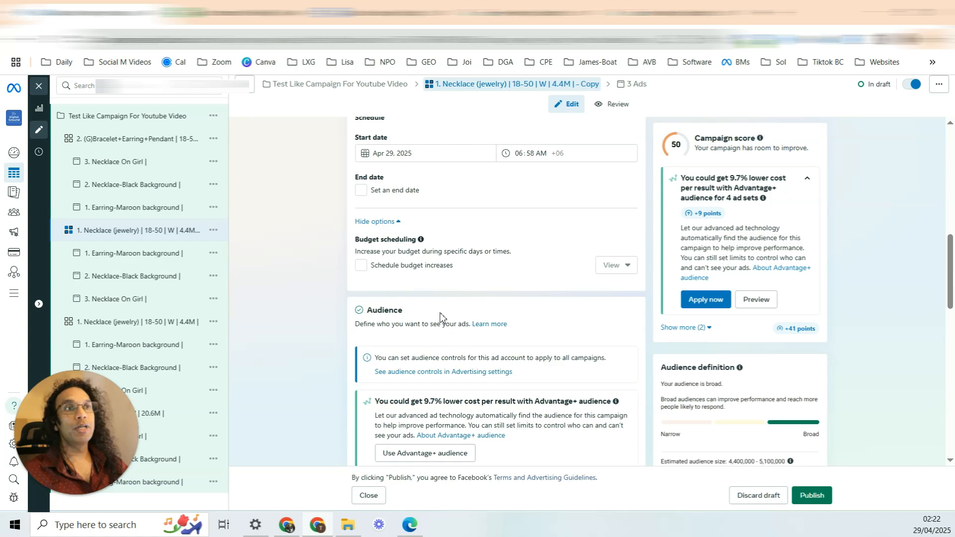
{"action": "scroll", "coordinate": [514, 343], "scroll_direction": "down", "scroll_amount": 5}
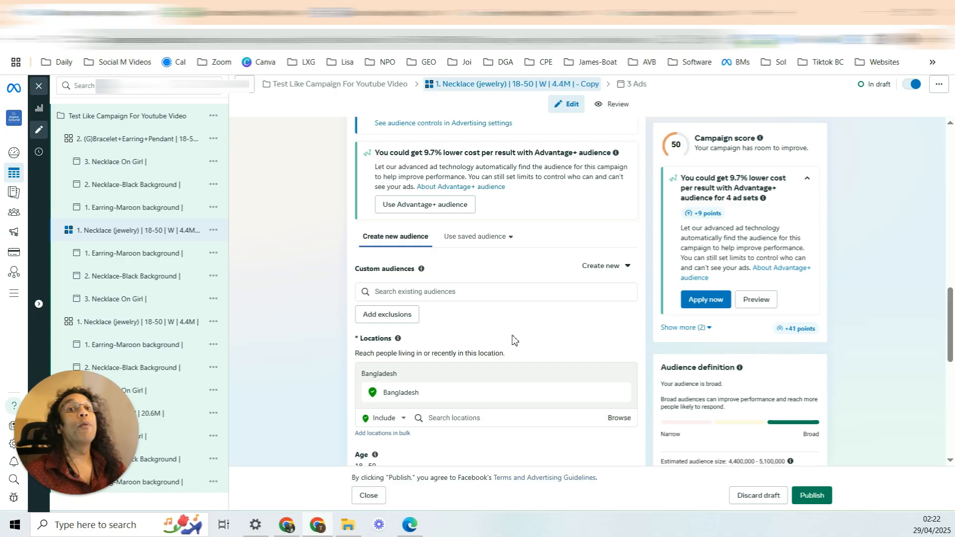
{"action": "scroll", "coordinate": [515, 340], "scroll_direction": "down", "scroll_amount": 1}
{"action": "scroll", "coordinate": [481, 393], "scroll_direction": "down", "scroll_amount": 6}
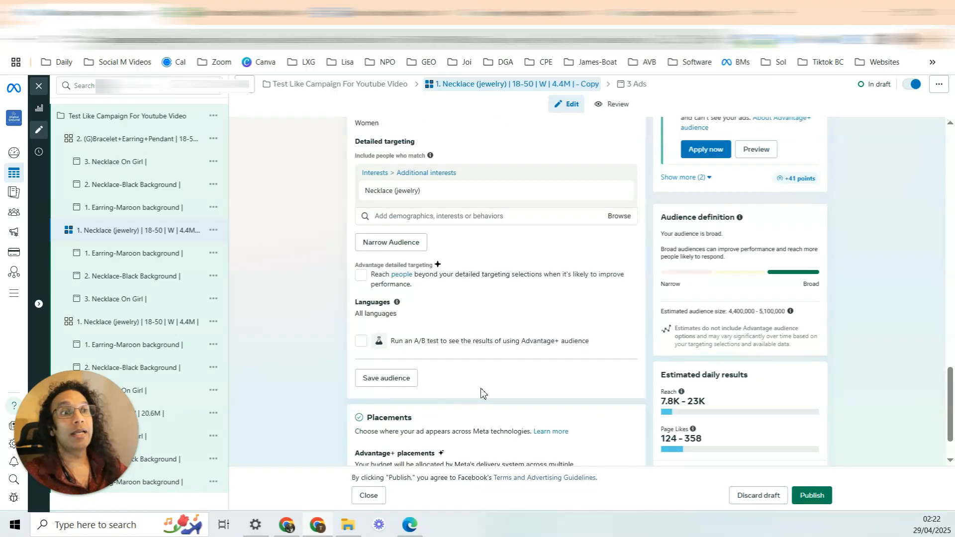
{"action": "left_click", "coordinate": [422, 218]}
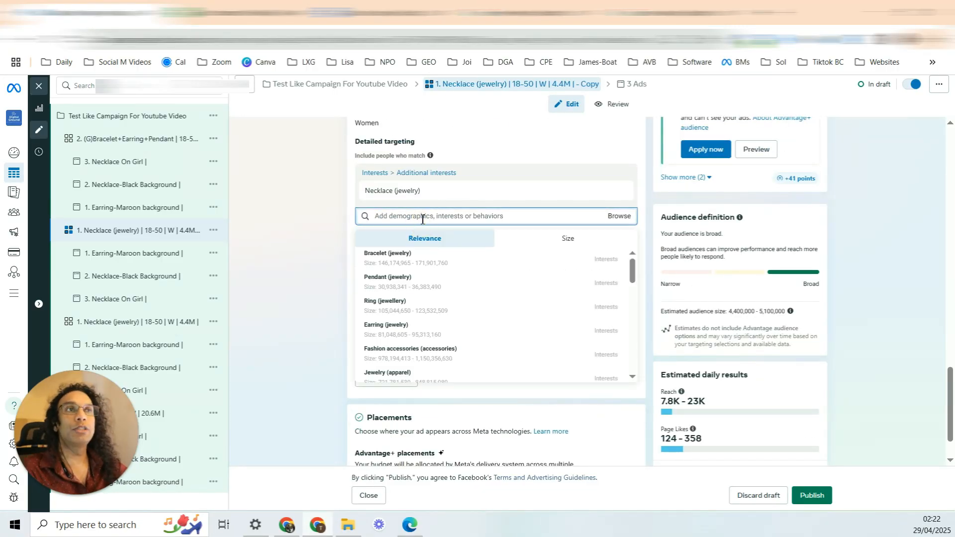
{"action": "scroll", "coordinate": [425, 299], "scroll_direction": "down", "scroll_amount": 1}
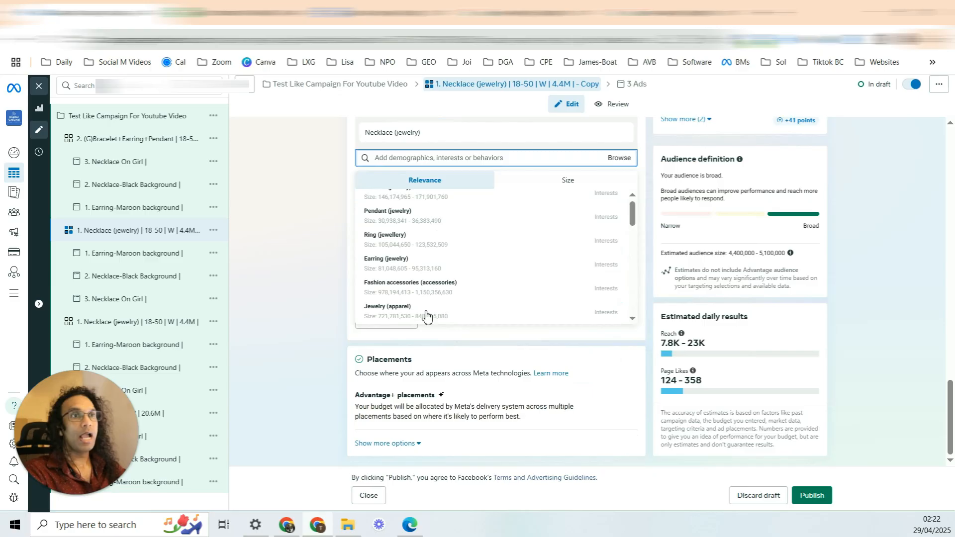
{"action": "left_click", "coordinate": [381, 290]}
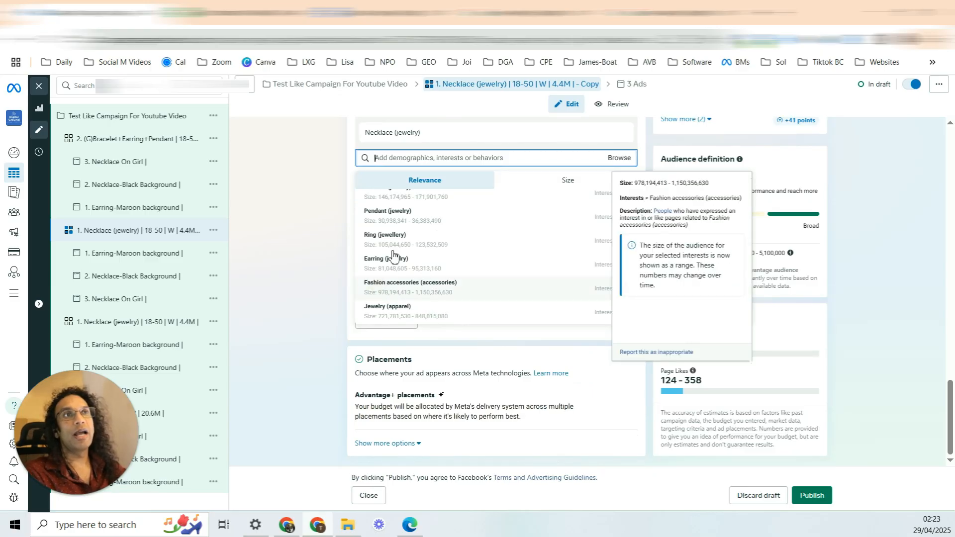
{"action": "scroll", "coordinate": [562, 213], "scroll_direction": "up", "scroll_amount": 2}
{"action": "left_click_drag", "start_coordinate": [365, 257], "coordinate": [420, 262]}
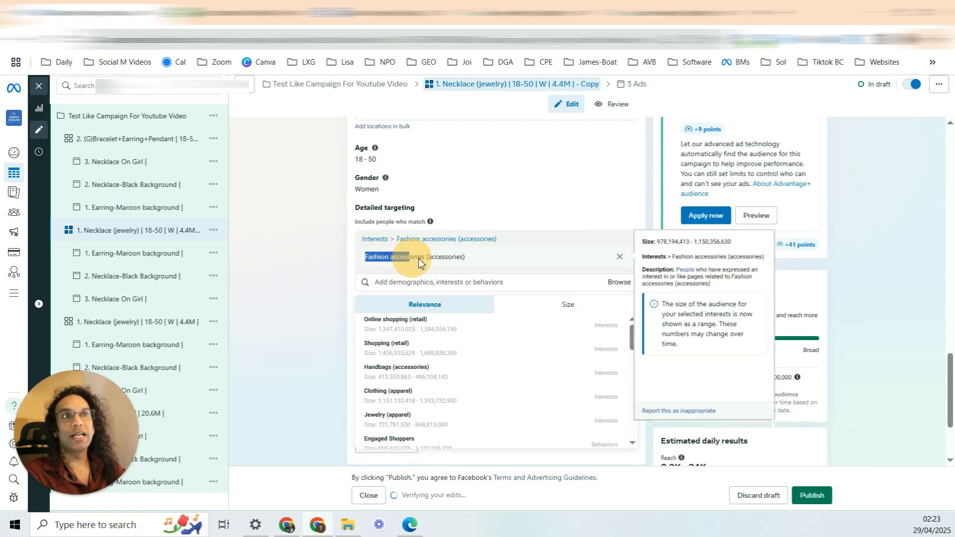
Step: Try the Nike, Inc. (footwear) interest in the ad set's detailed targeting and remove it again
{"action": "left_click", "coordinate": [470, 275]}
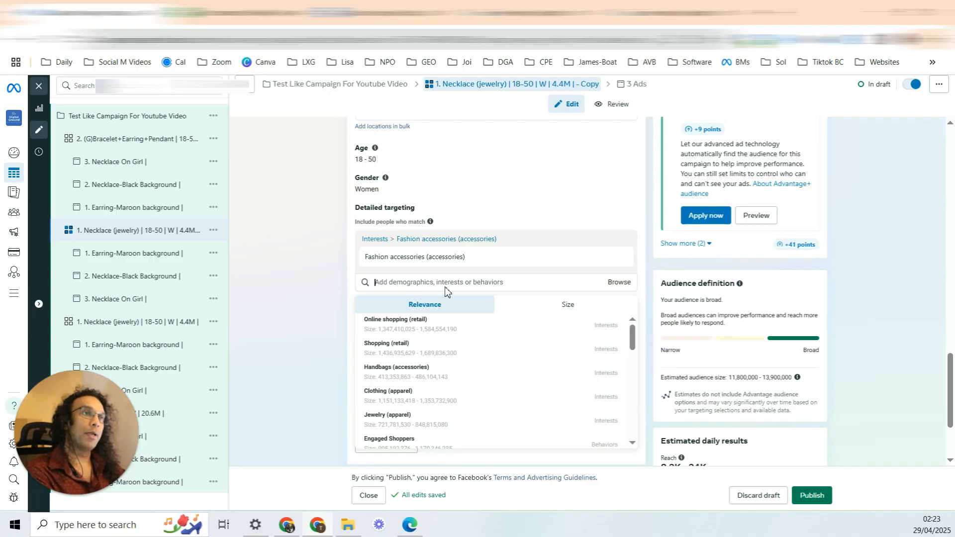
{"action": "type", "text": "nike"}
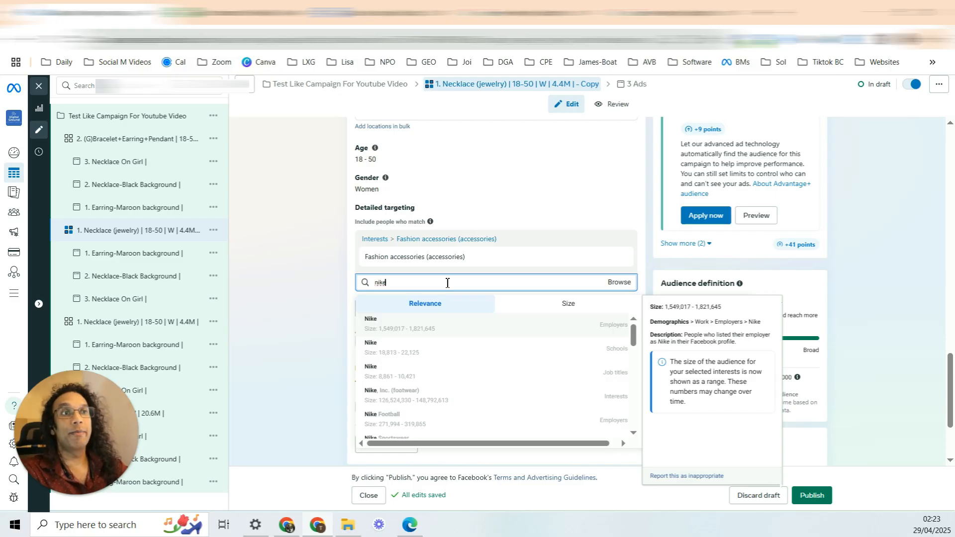
{"action": "left_click", "coordinate": [396, 397]}
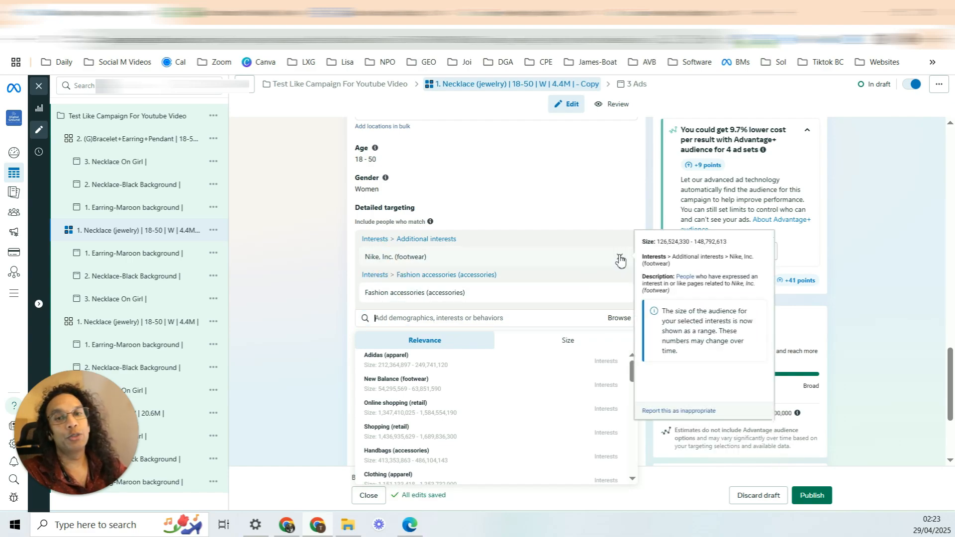
{"action": "left_click", "coordinate": [619, 257]}
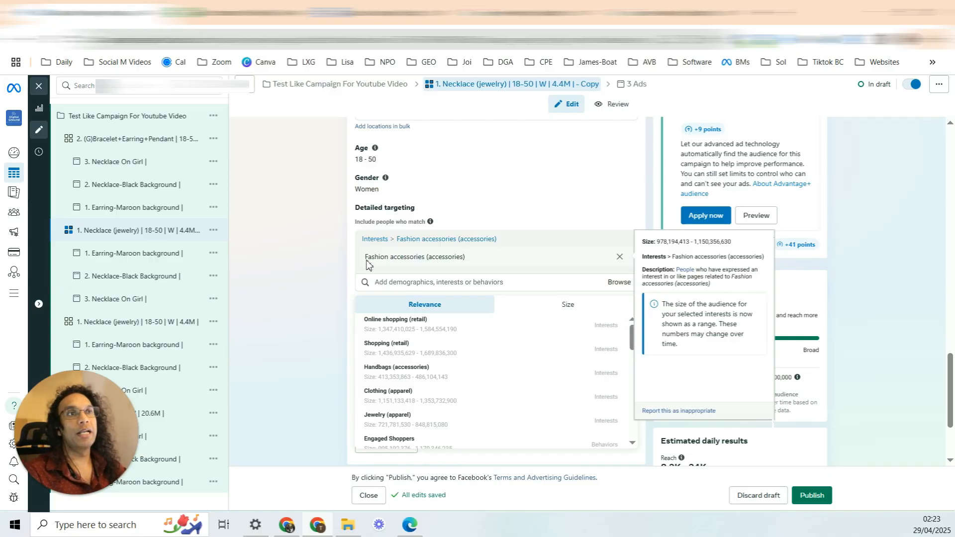
Step: Rename the ad set "4. Fashion accessories (accessories) | 18-50 | W | 11.8M |" and close the editor
{"action": "left_click_drag", "start_coordinate": [367, 259], "coordinate": [459, 258]}
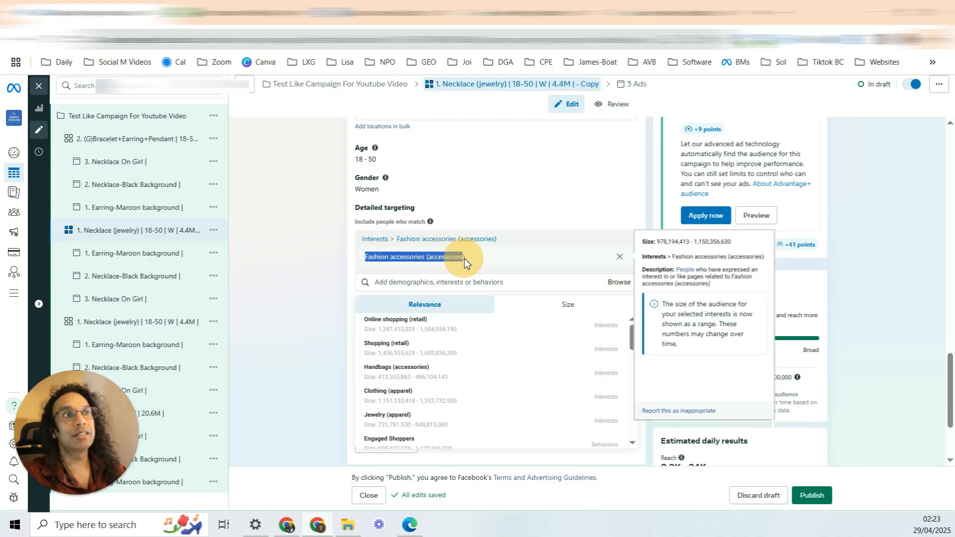
{"action": "left_click_drag", "start_coordinate": [729, 380], "coordinate": [740, 379]}
{"action": "scroll", "coordinate": [498, 275], "scroll_direction": "up", "scroll_amount": 1}
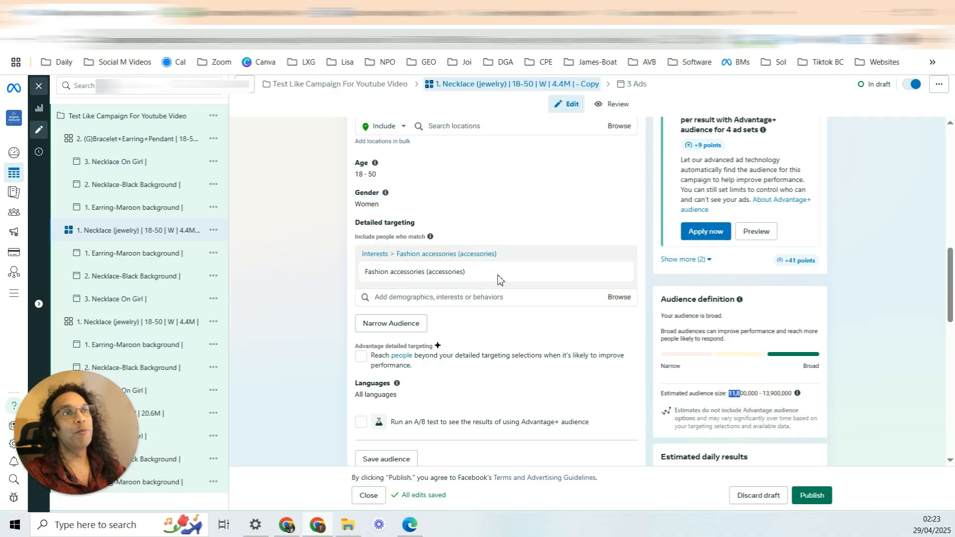
{"action": "scroll", "coordinate": [498, 276], "scroll_direction": "up", "scroll_amount": 10}
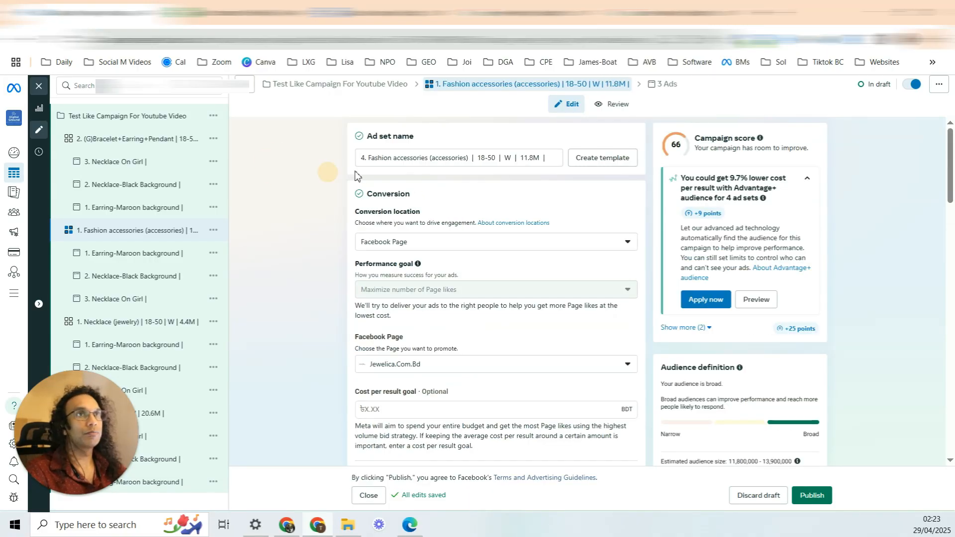
{"action": "left_click_drag", "start_coordinate": [409, 136], "coordinate": [387, 135]}
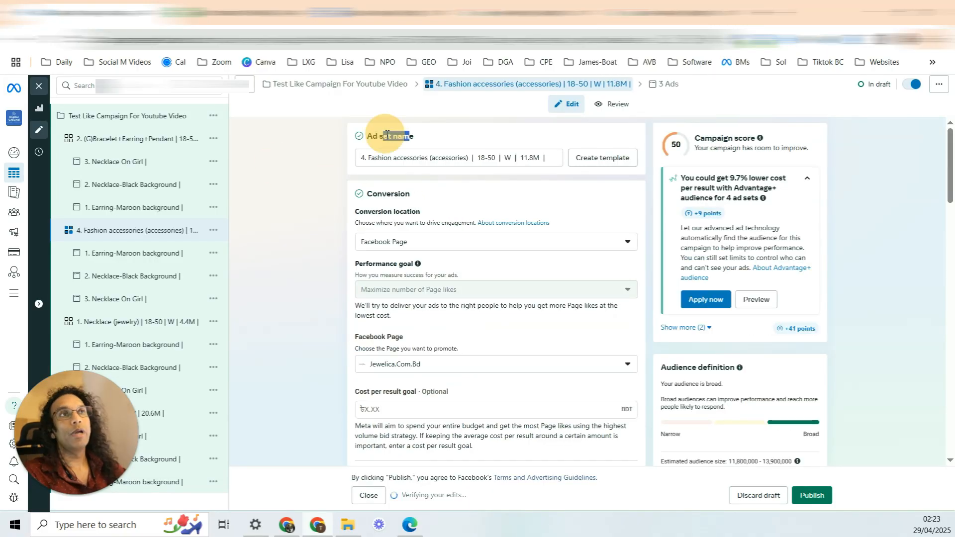
{"action": "left_click", "coordinate": [403, 158]}
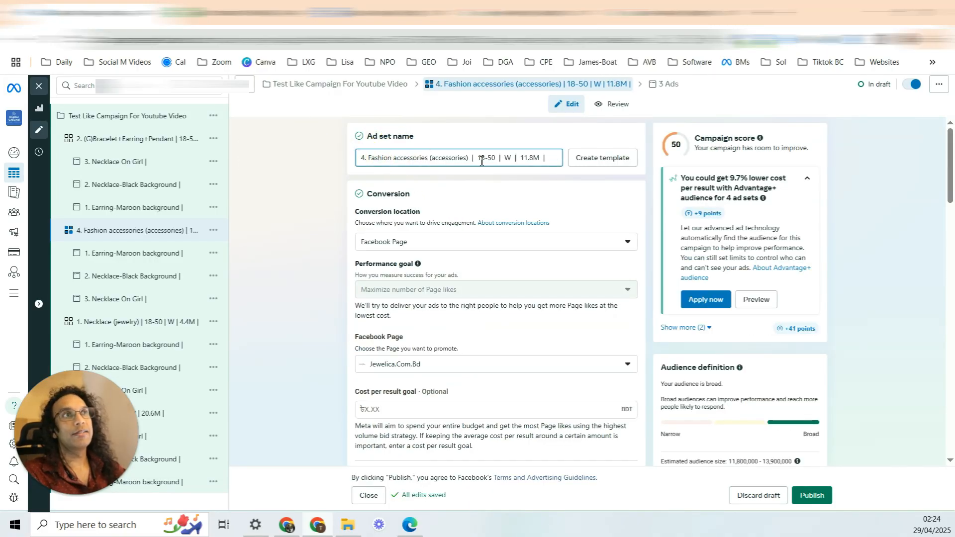
{"action": "left_click_drag", "start_coordinate": [477, 159], "coordinate": [545, 159]}
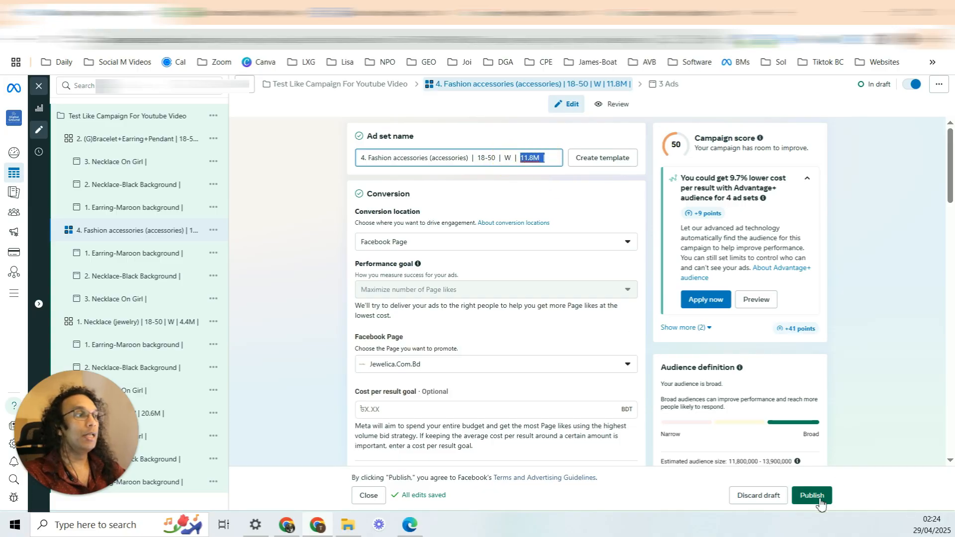
{"action": "left_click", "coordinate": [39, 86]}
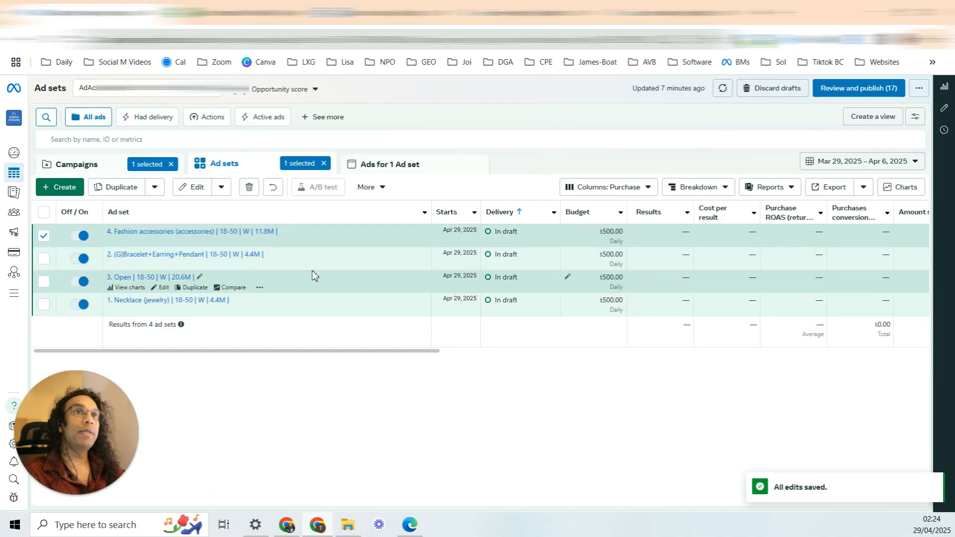
Step: Review the test campaign's structure across its campaign, ad set and ad levels, including the daily budget of each ad set
{"action": "left_click", "coordinate": [76, 165]}
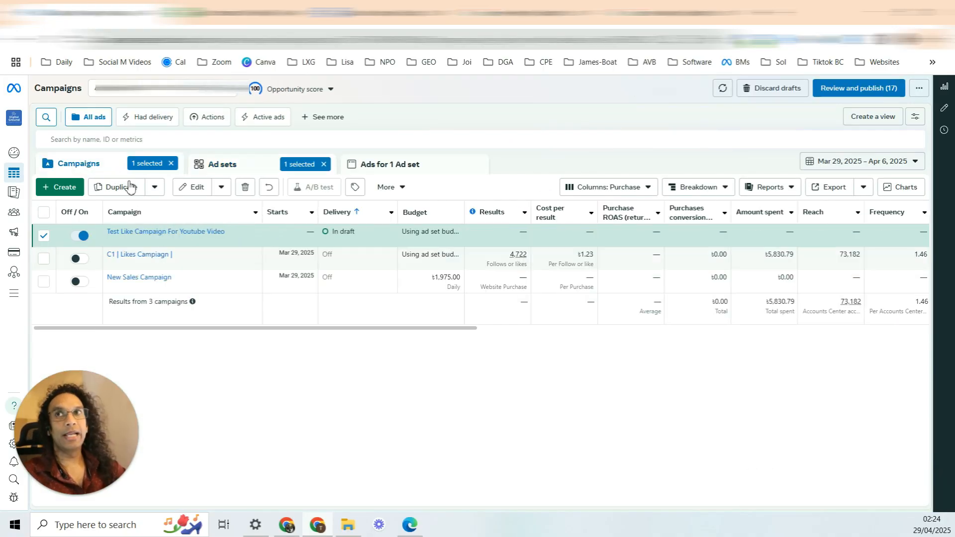
{"action": "left_click", "coordinate": [178, 234]}
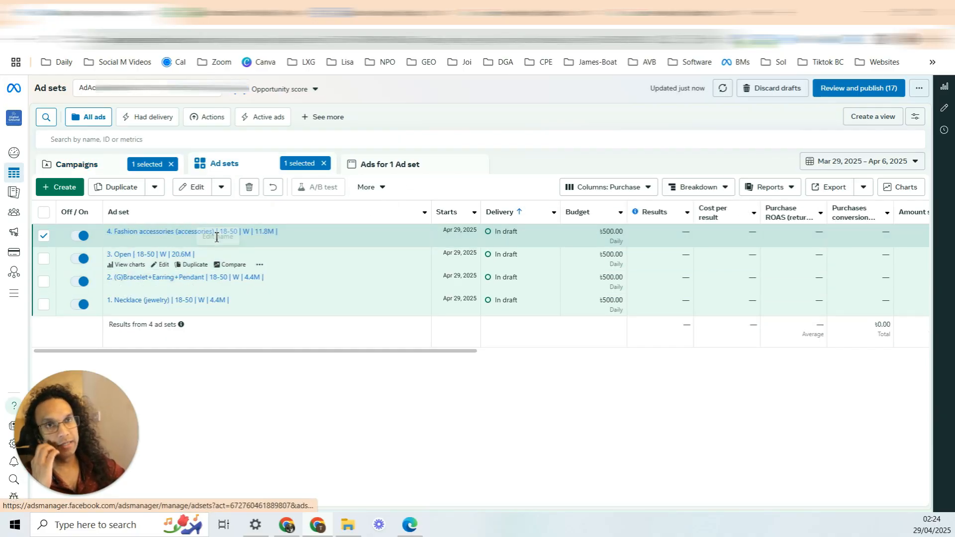
{"action": "left_click", "coordinate": [440, 164]}
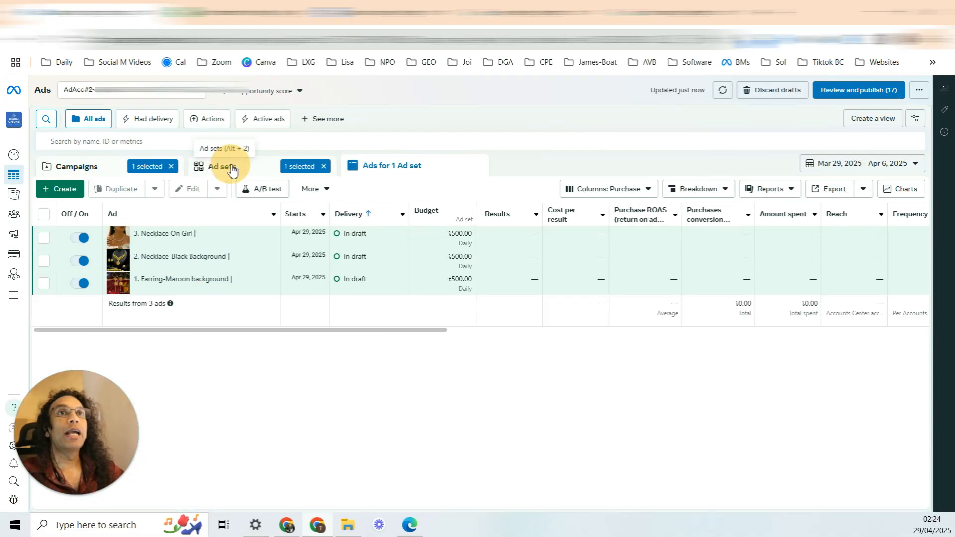
{"action": "left_click", "coordinate": [230, 167]}
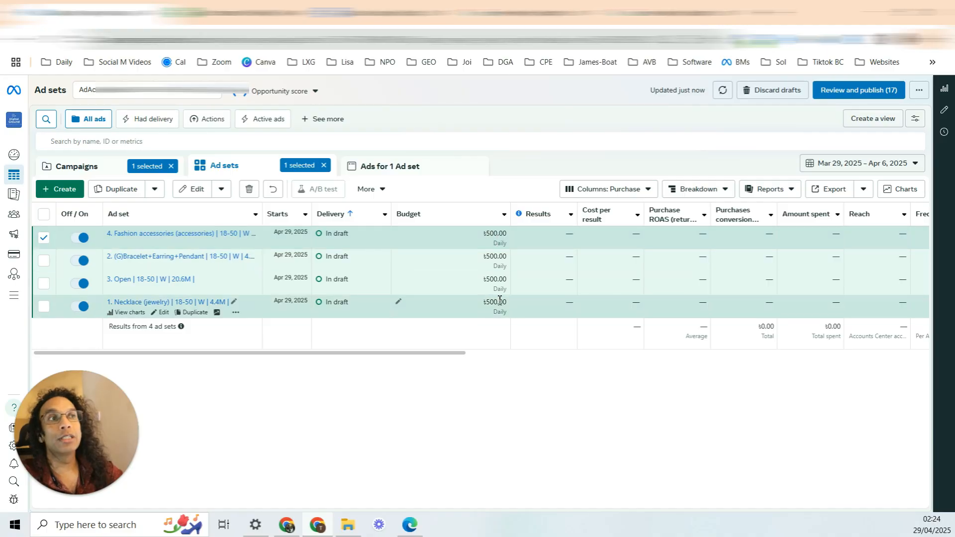
{"action": "left_click", "coordinate": [494, 236]}
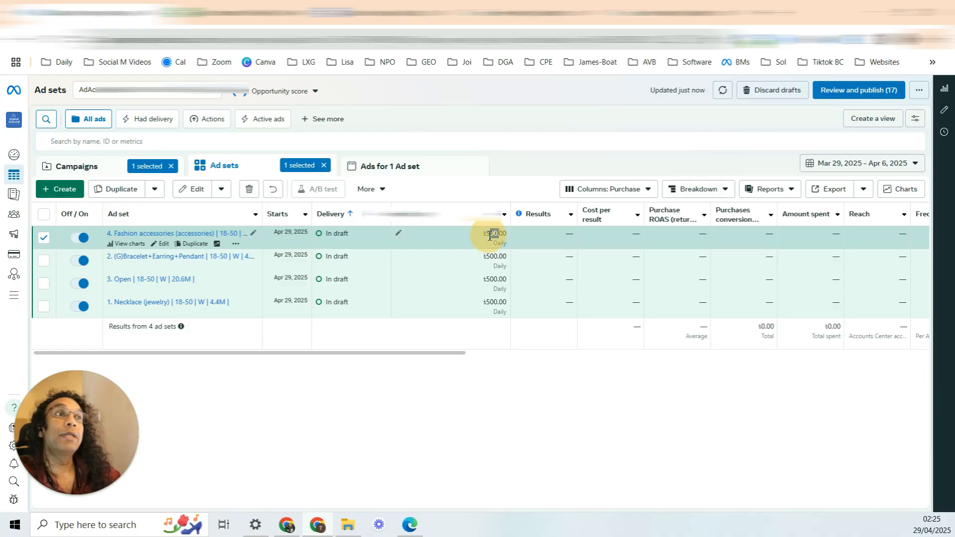
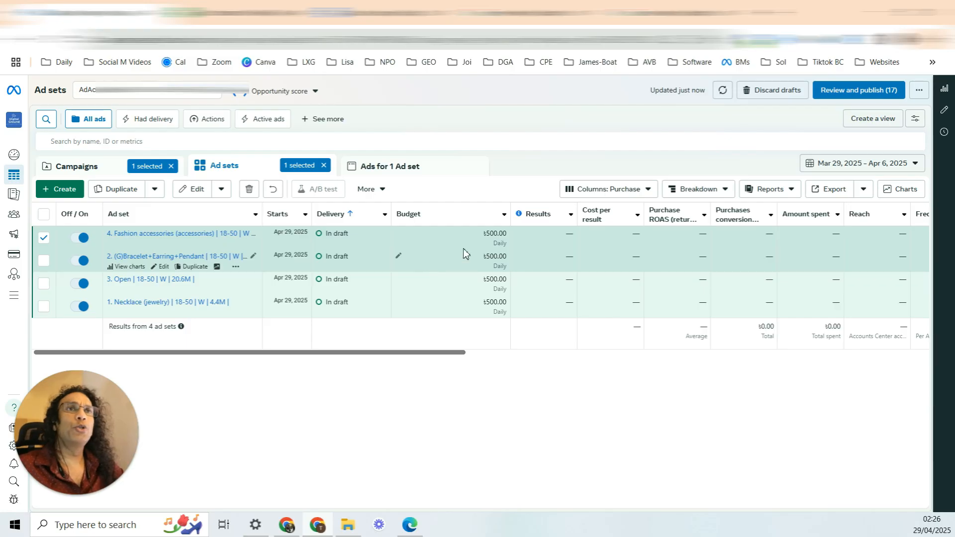
{"action": "left_click_drag", "start_coordinate": [483, 233], "coordinate": [500, 234]}
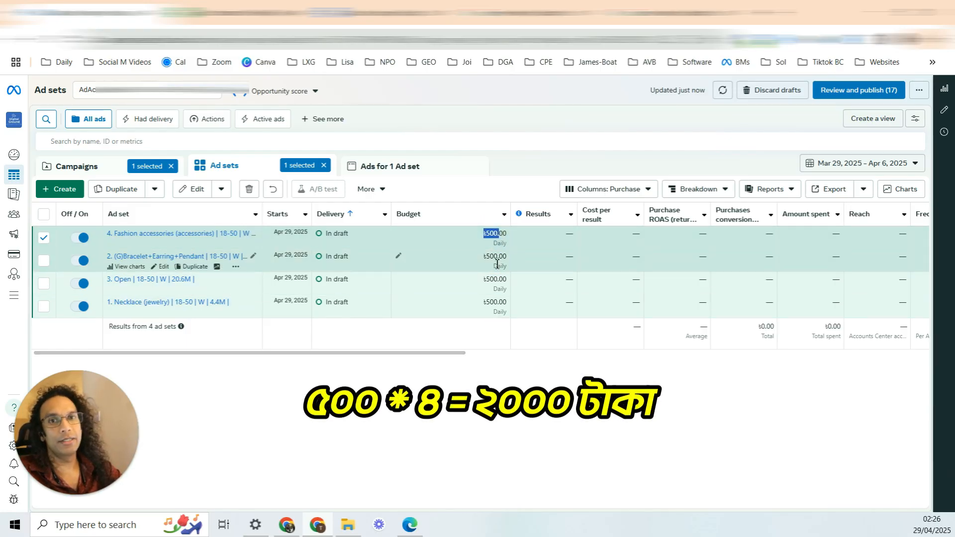
Step: Select all four ad sets and set their daily budgets to 200 BDT each in one bulk edit
{"action": "left_click", "coordinate": [44, 215]}
{"action": "left_click", "coordinate": [222, 189]}
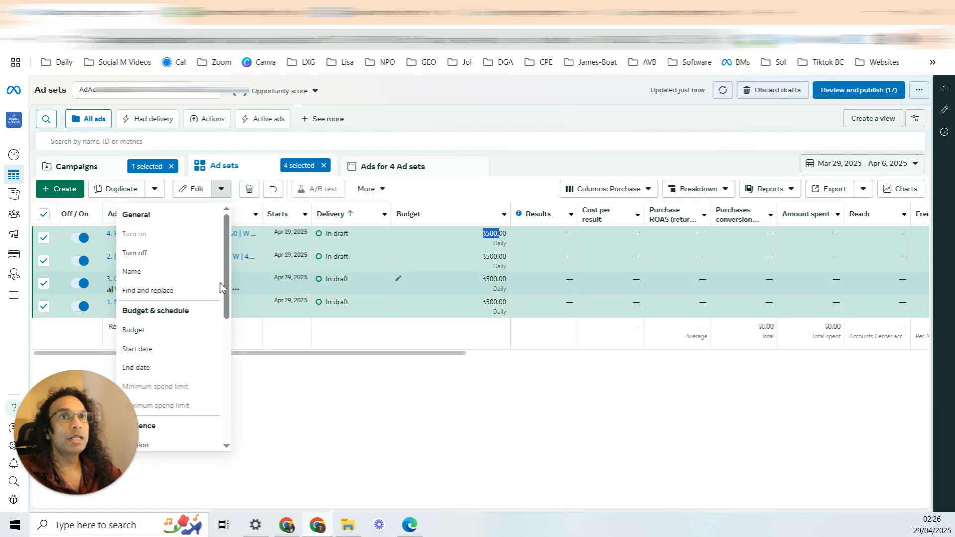
{"action": "left_click", "coordinate": [137, 350]}
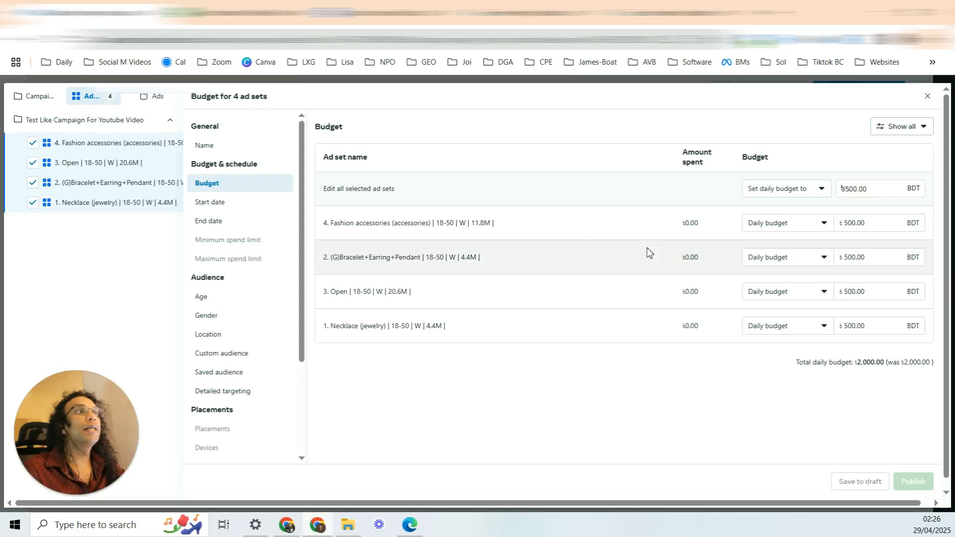
{"action": "left_click_drag", "start_coordinate": [883, 188], "coordinate": [817, 188]}
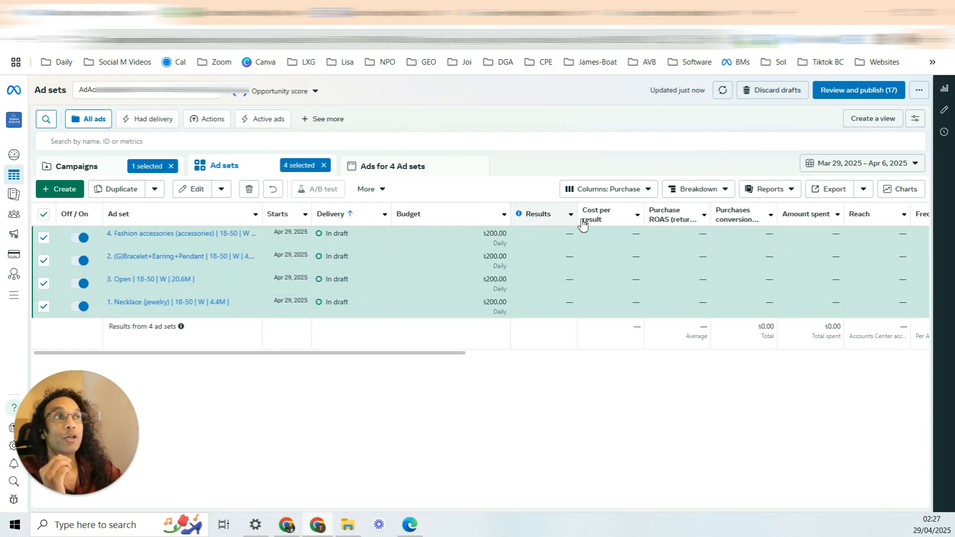
Step: Switch the ad sets table to the Performance columns, open column customization and remove the removable selected columns
{"action": "left_click", "coordinate": [615, 192]}
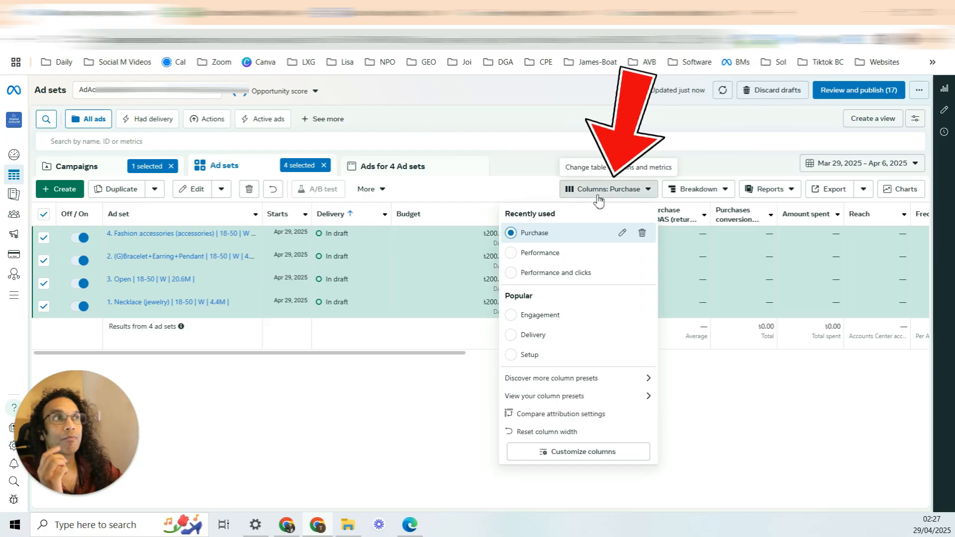
{"action": "left_click", "coordinate": [555, 255]}
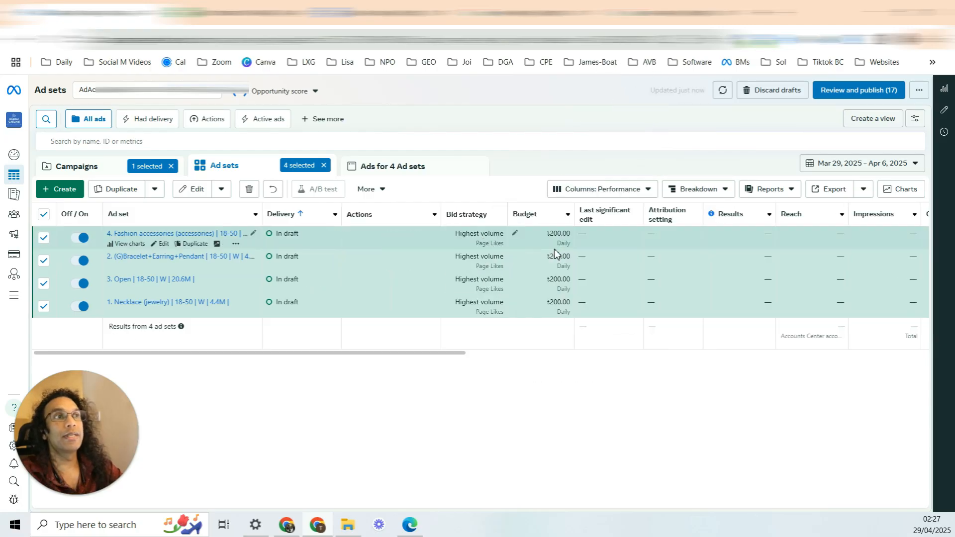
{"action": "left_click", "coordinate": [643, 195]}
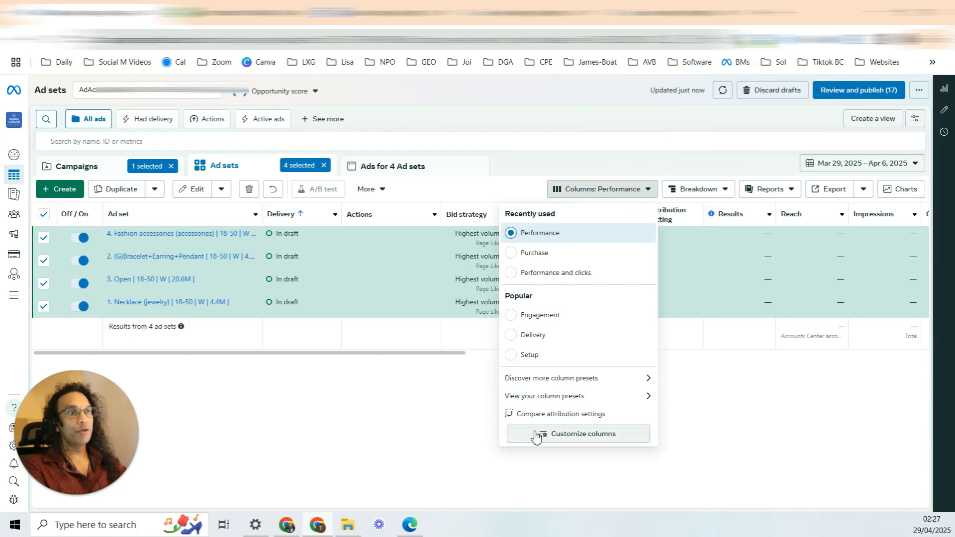
{"action": "left_click", "coordinate": [568, 436]}
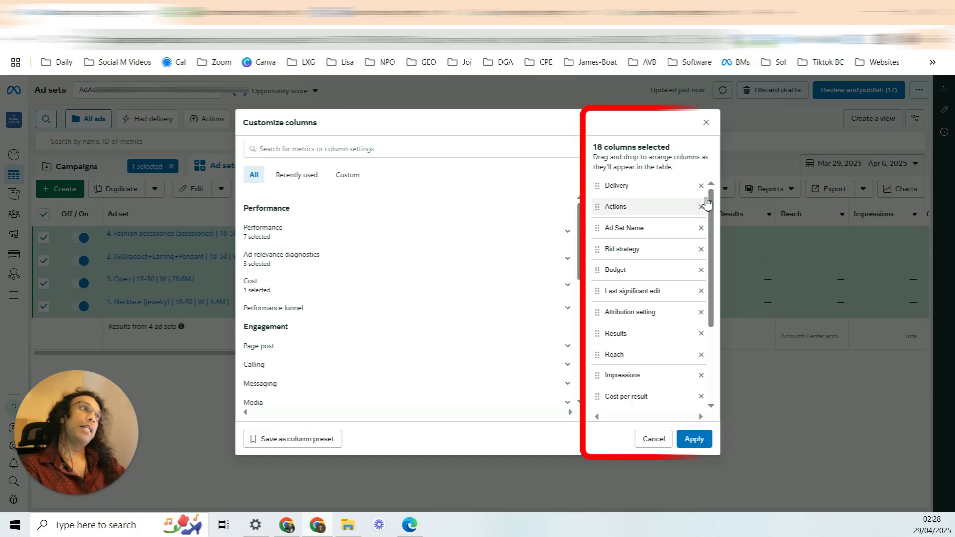
{"action": "left_click", "coordinate": [701, 186]}
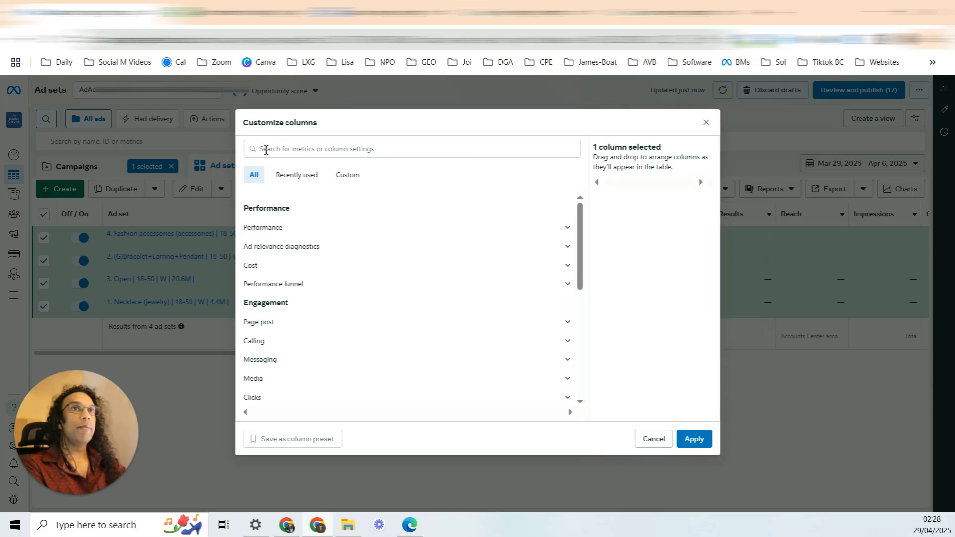
Step: Find and add the Starts and Delivery columns to the custom column selection
{"action": "left_click", "coordinate": [284, 150]}
{"action": "type", "text": "start"}
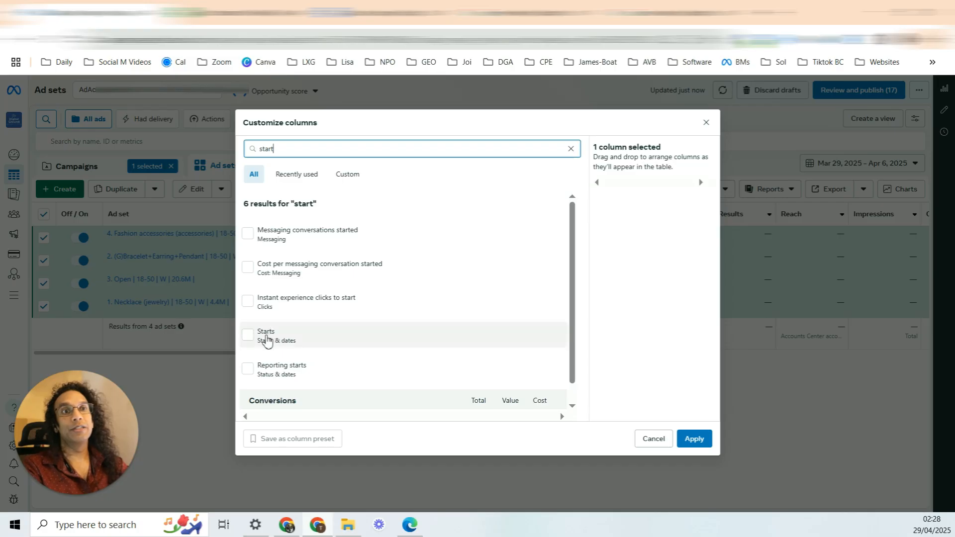
{"action": "left_click", "coordinate": [268, 338]}
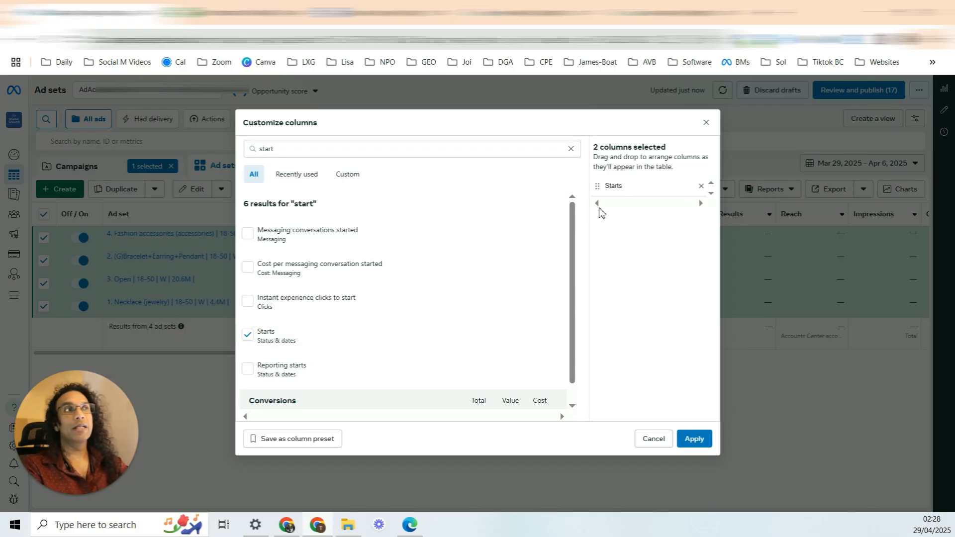
{"action": "triple_click", "coordinate": [482, 153]}
{"action": "type", "text": "deli"}
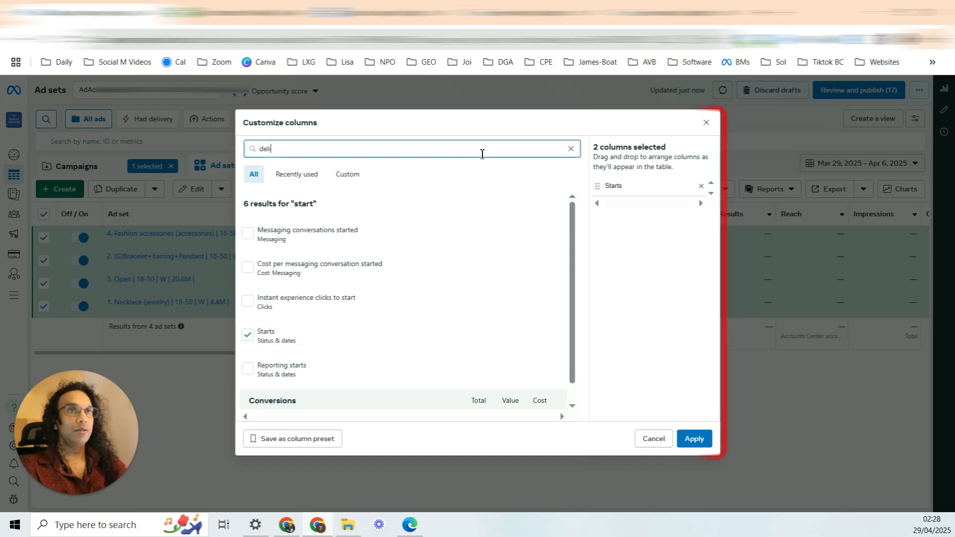
{"action": "left_click", "coordinate": [271, 234]}
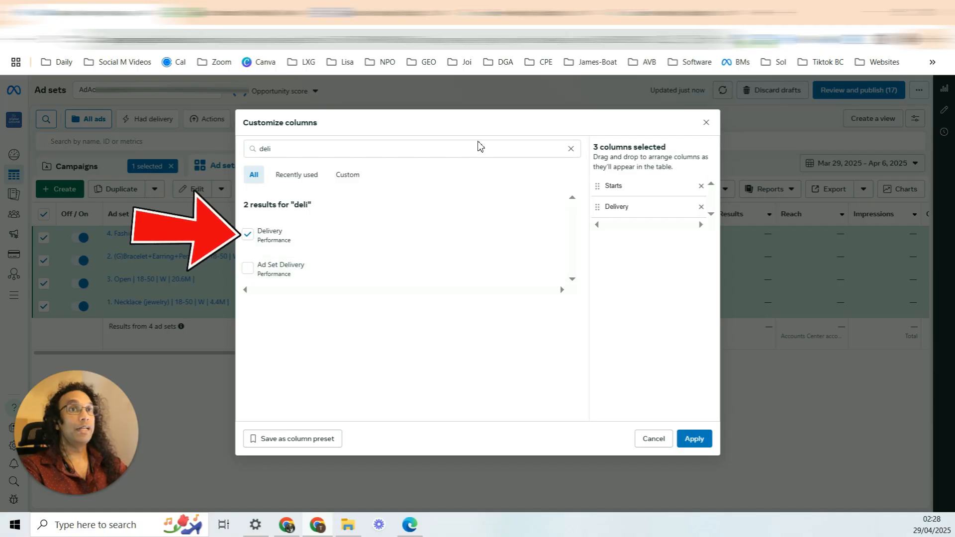
Step: Add Budget, Result rate, Cost per result, Amount spent, Reach, Frequency, Impressions, CPM, unique link click metrics, Facebook follows or likes, and Cost per follow or like
{"action": "left_click", "coordinate": [571, 149]}
{"action": "left_click", "coordinate": [540, 153]}
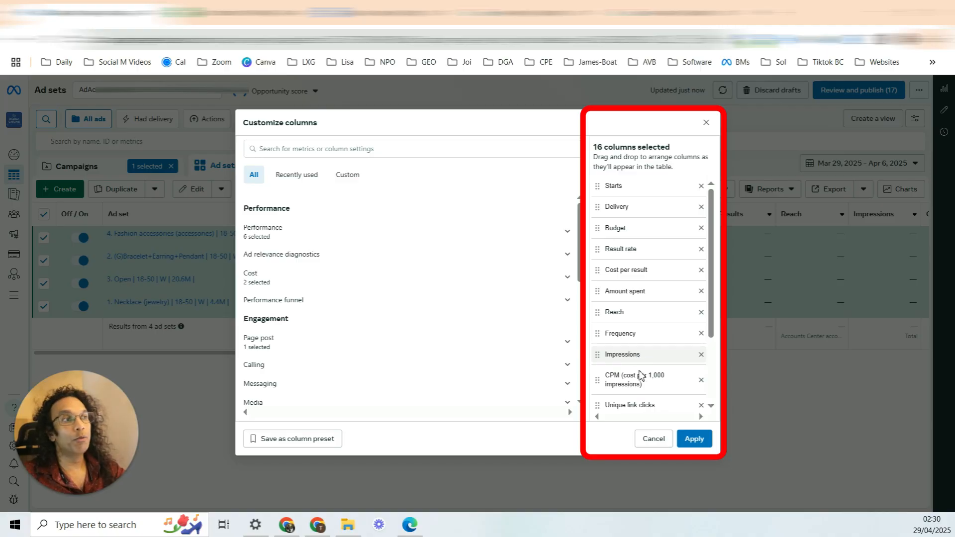
{"action": "scroll", "coordinate": [636, 309], "scroll_direction": "down", "scroll_amount": 2}
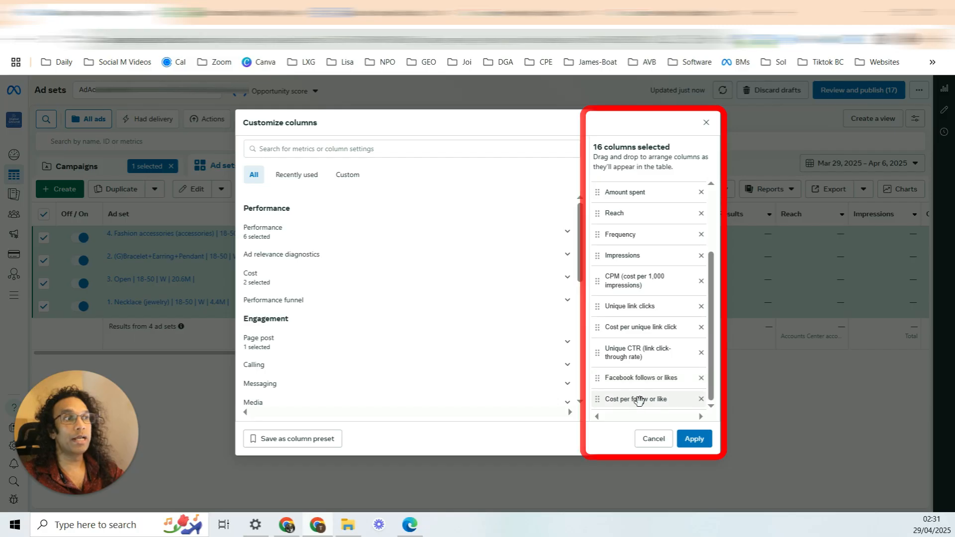
Step: Search for "post" and add the Post comments, engagements, reactions, saves, shares and Cost per post engagement columns, reviewing the selected list
{"action": "left_click", "coordinate": [392, 153]}
{"action": "type", "text": "post"}
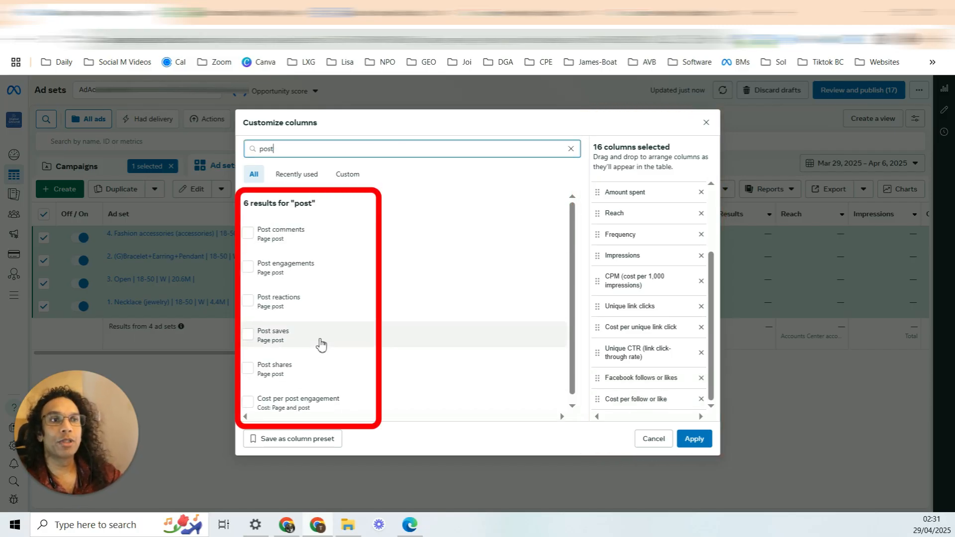
{"action": "left_click", "coordinate": [250, 238]}
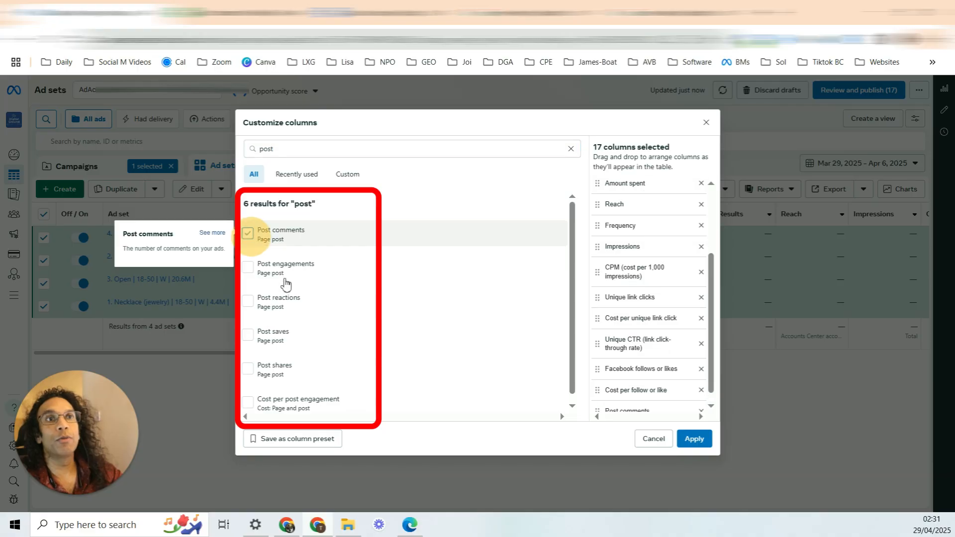
{"action": "left_click", "coordinate": [249, 268]}
{"action": "left_click", "coordinate": [250, 303]}
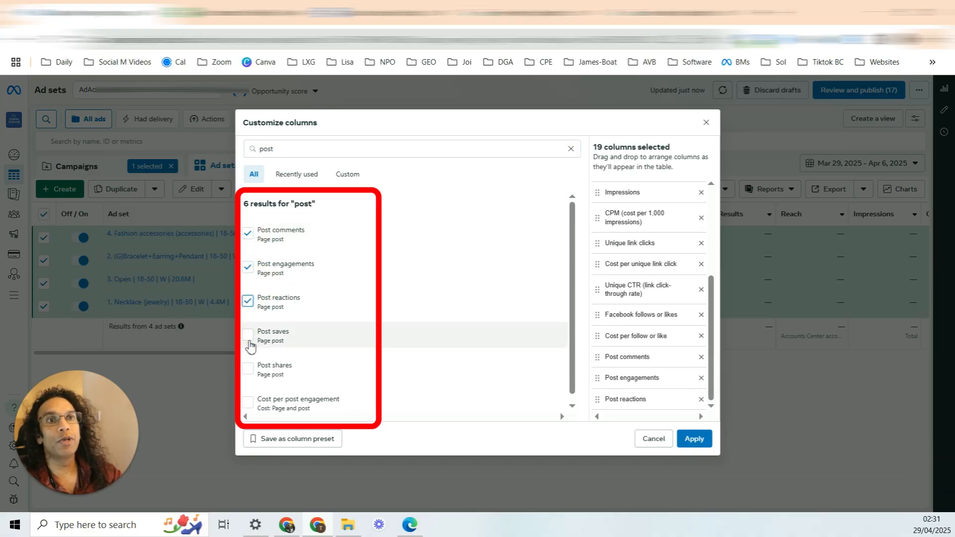
{"action": "left_click", "coordinate": [248, 334]}
{"action": "left_click", "coordinate": [250, 368]}
{"action": "scroll", "coordinate": [320, 374], "scroll_direction": "down", "scroll_amount": 1}
{"action": "left_click", "coordinate": [313, 396]}
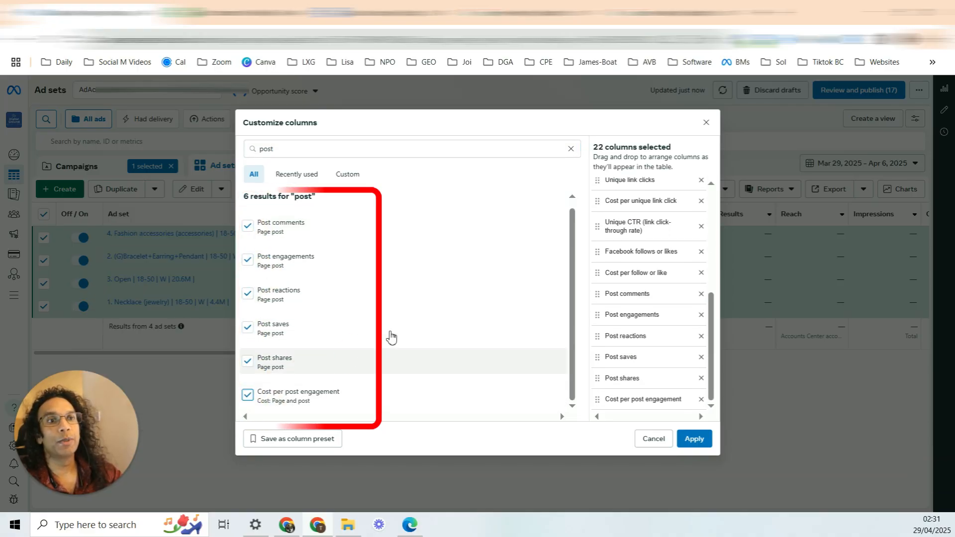
{"action": "scroll", "coordinate": [661, 330], "scroll_direction": "up", "scroll_amount": 5}
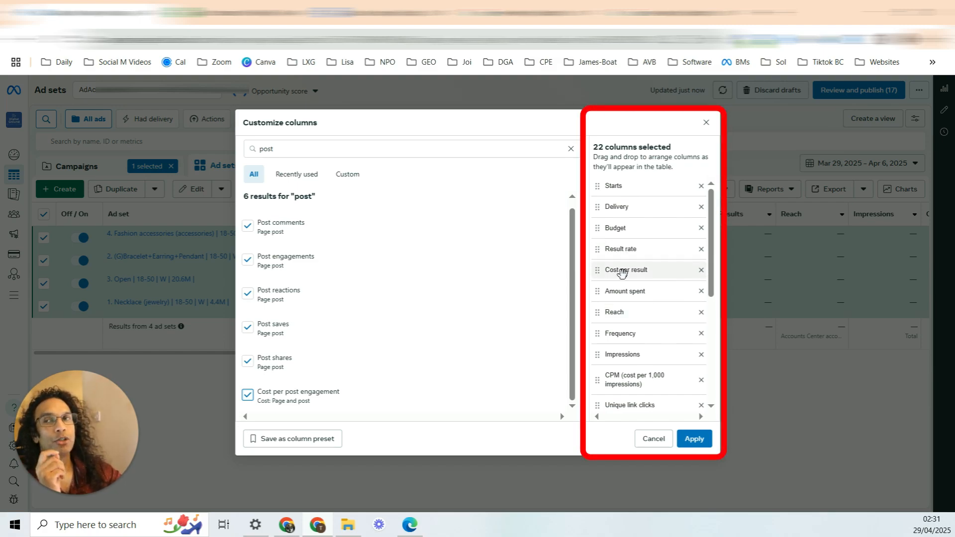
{"action": "scroll", "coordinate": [629, 259], "scroll_direction": "down", "scroll_amount": 5}
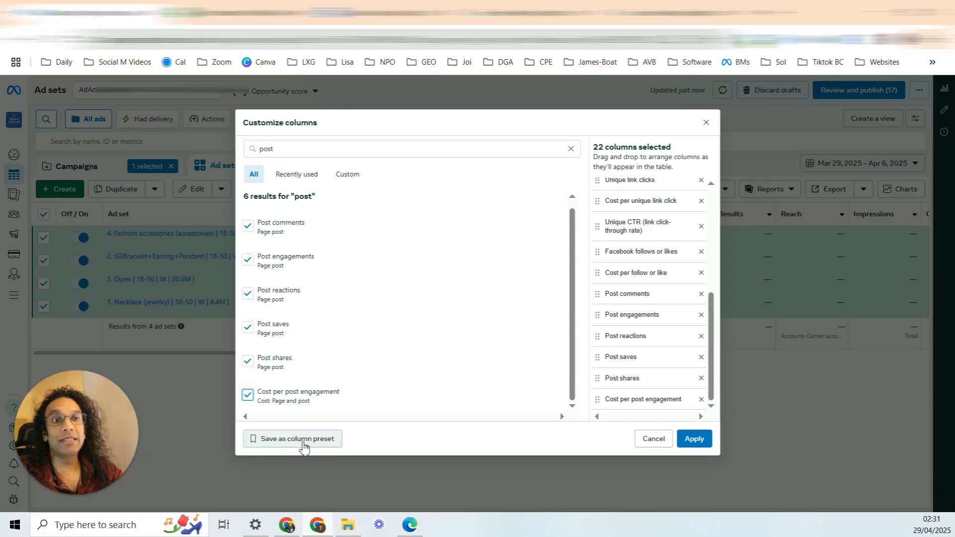
Step: Save the column selection as a preset named "Likes - Delete" and apply it to the table
{"action": "left_click", "coordinate": [316, 441]}
{"action": "type", "text": "Likes - Delete"}
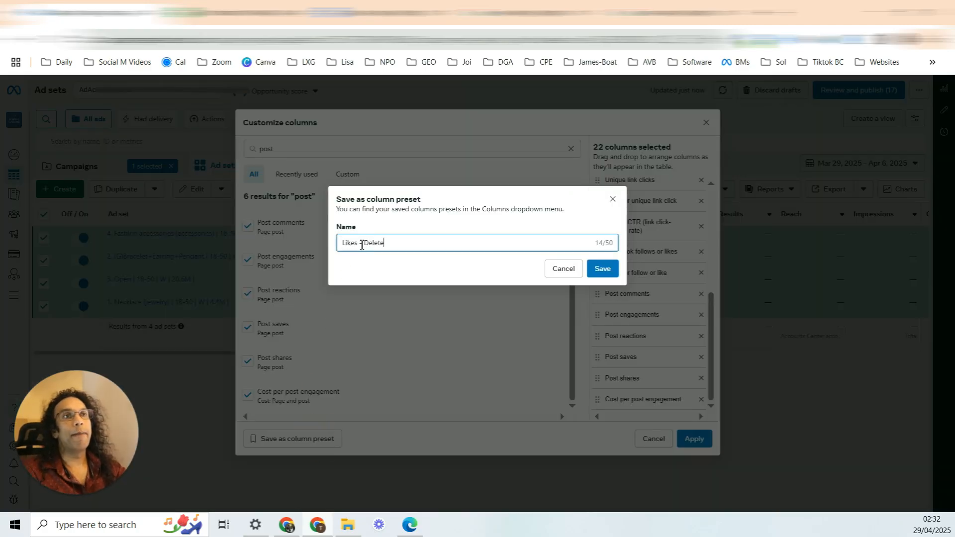
{"action": "left_click_drag", "start_coordinate": [363, 243], "coordinate": [550, 230]}
{"action": "left_click", "coordinate": [377, 261]}
{"action": "left_click", "coordinate": [387, 244]}
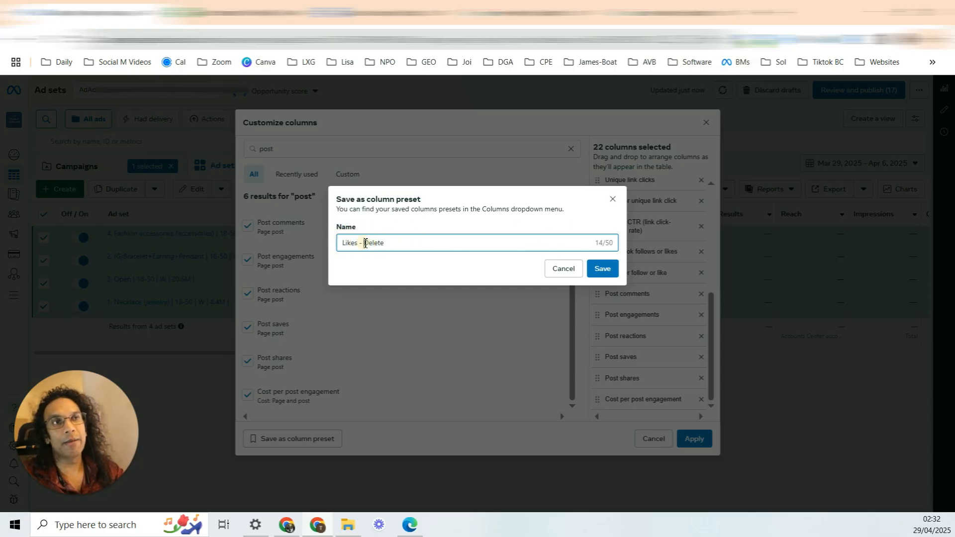
{"action": "left_click_drag", "start_coordinate": [365, 243], "coordinate": [344, 242]}
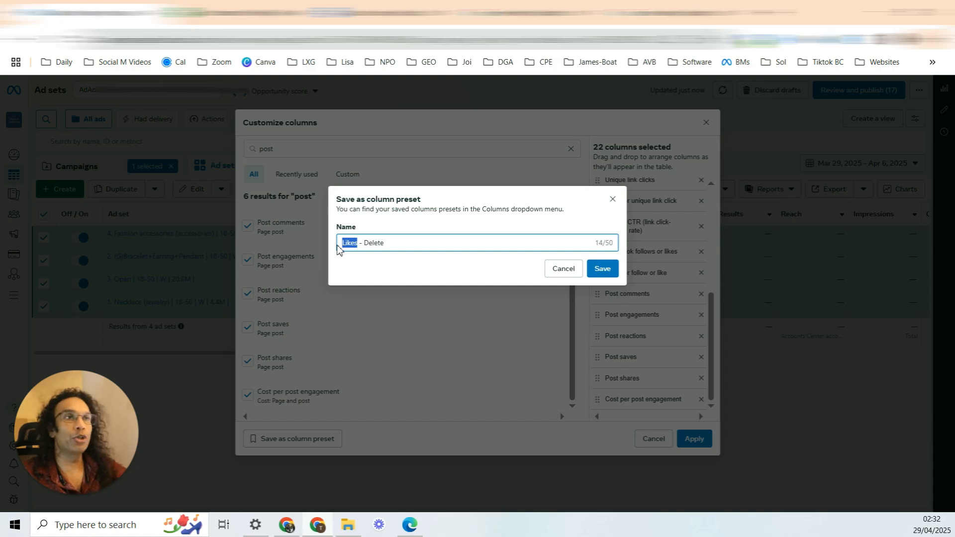
{"action": "left_click", "coordinate": [590, 273]}
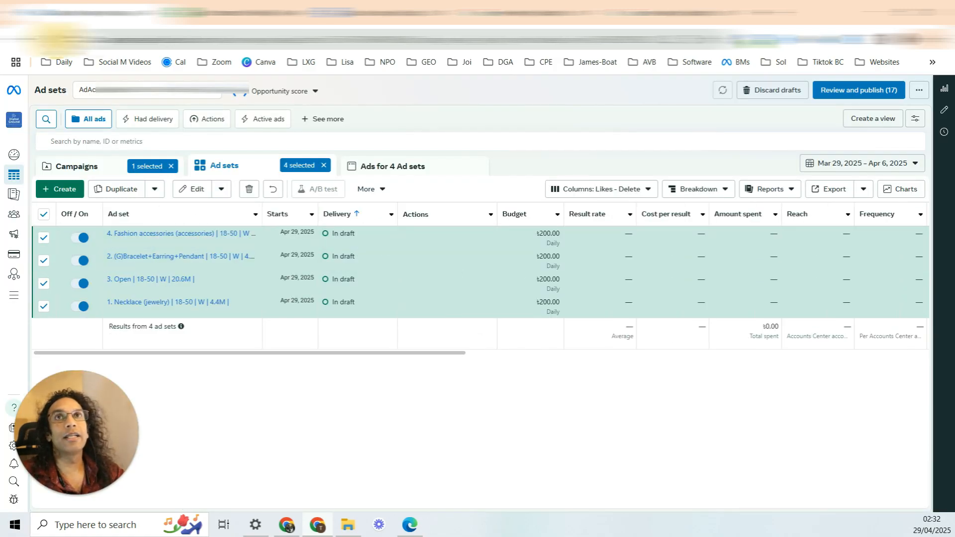
Step: Check the Likes - Delete preset in the column choices and examine its column headings at campaign level
{"action": "left_click", "coordinate": [632, 196]}
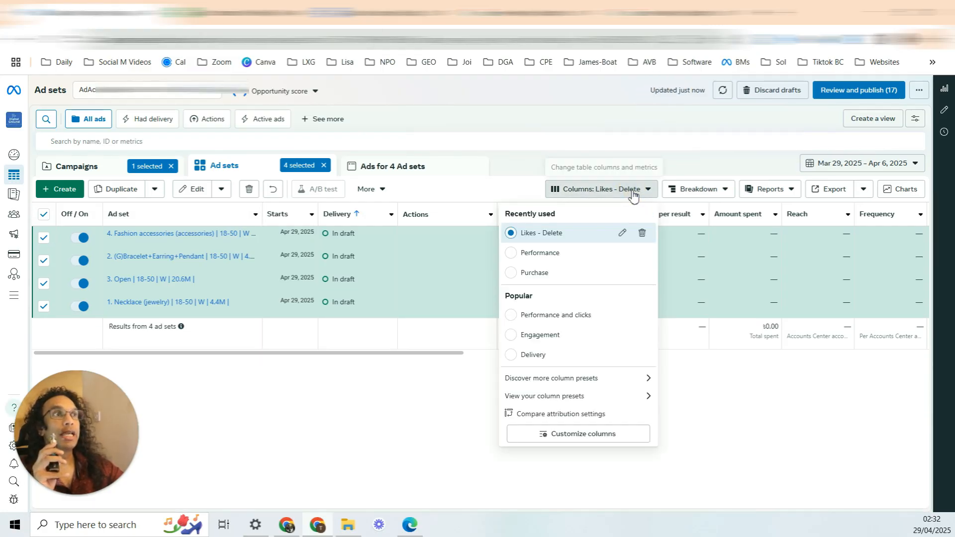
{"action": "left_click", "coordinate": [523, 237]}
{"action": "left_click", "coordinate": [100, 166]}
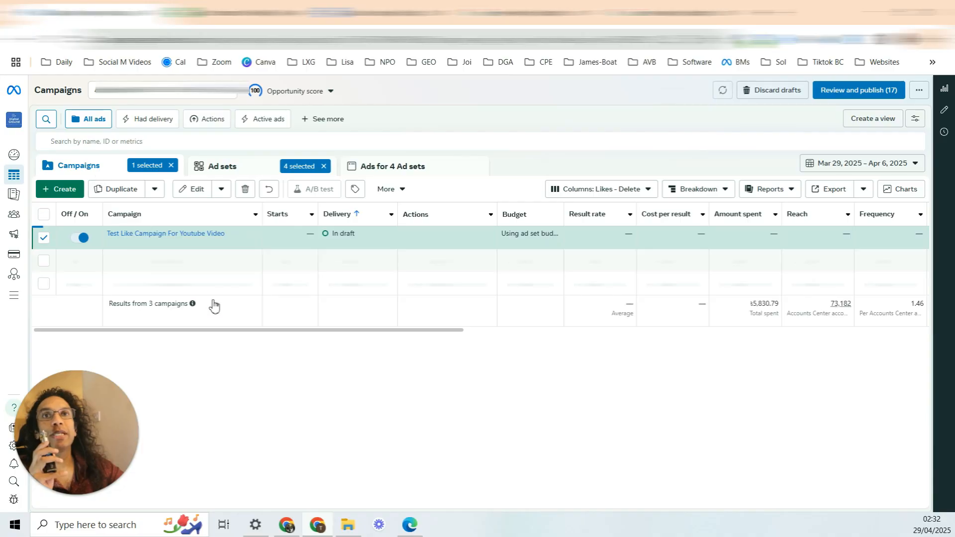
{"action": "mouse_move", "coordinate": [349, 239]}
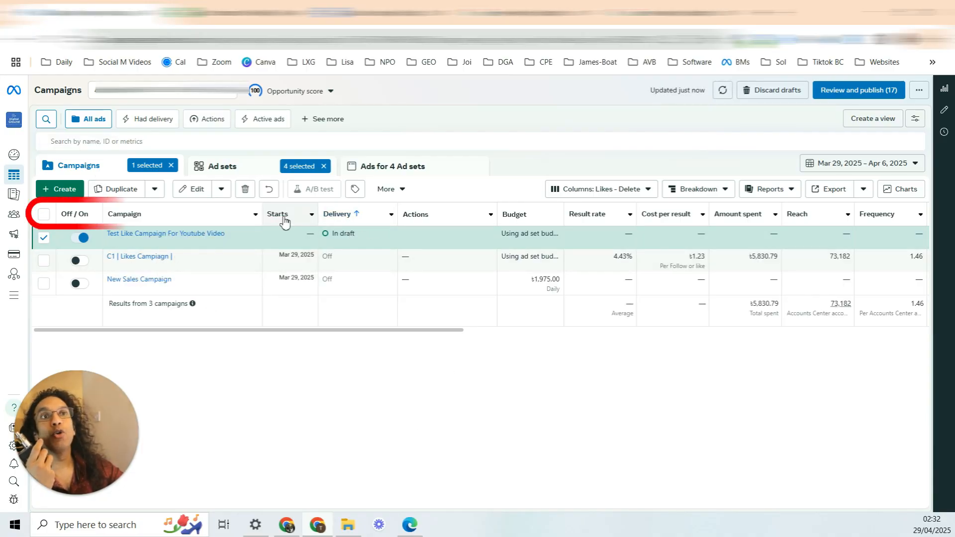
{"action": "mouse_move", "coordinate": [286, 219]}
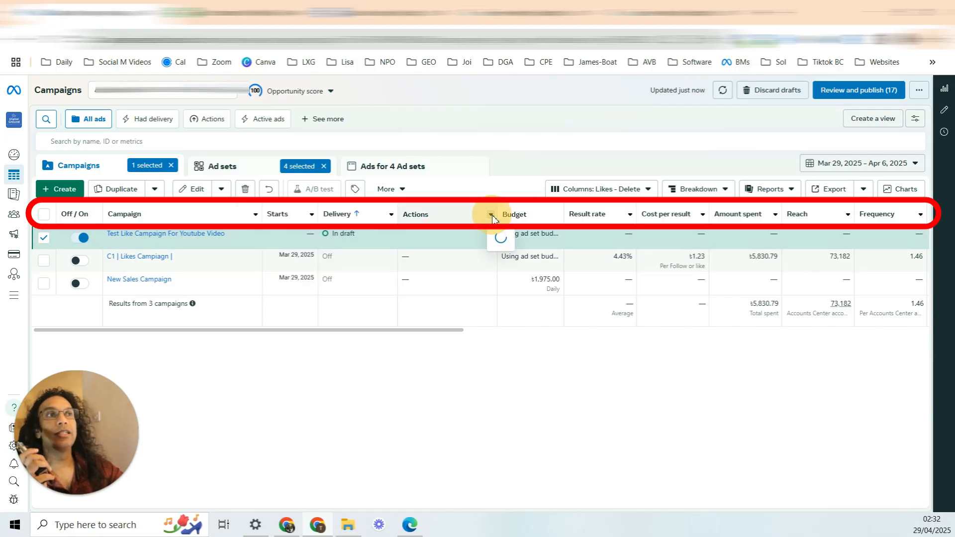
Step: Edit the Likes - Delete preset to include the Results column, remove Result rate, and save it
{"action": "left_click", "coordinate": [491, 215]}
{"action": "left_click", "coordinate": [458, 350]}
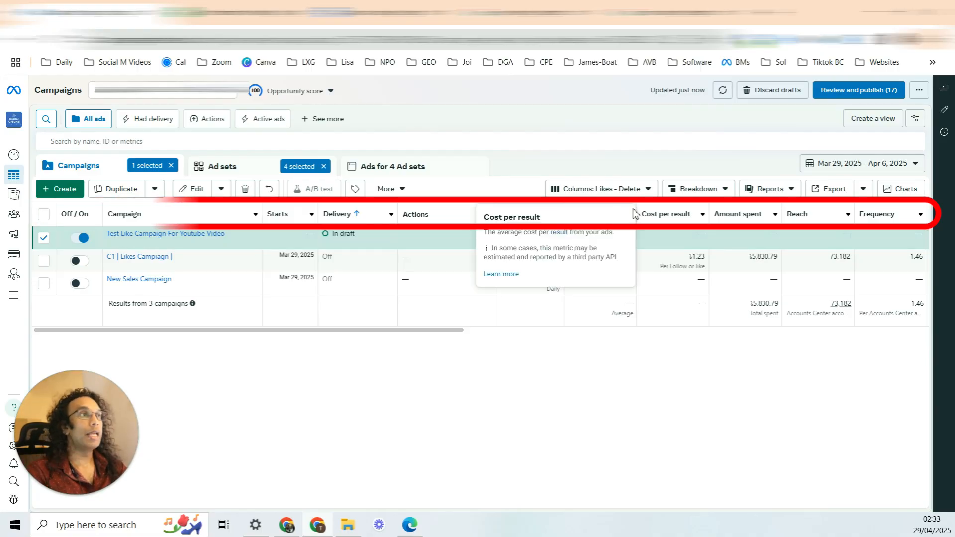
{"action": "mouse_move", "coordinate": [606, 219]}
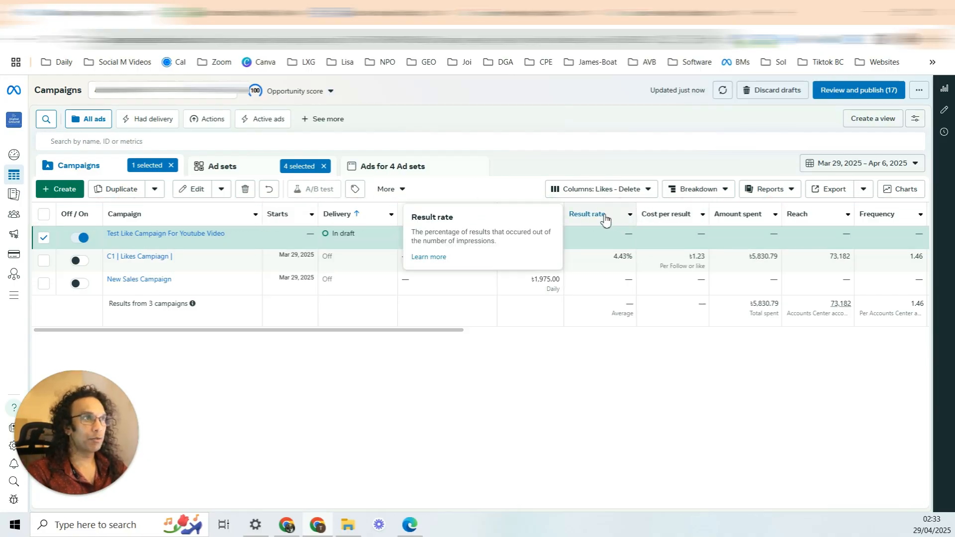
{"action": "left_click", "coordinate": [627, 192]}
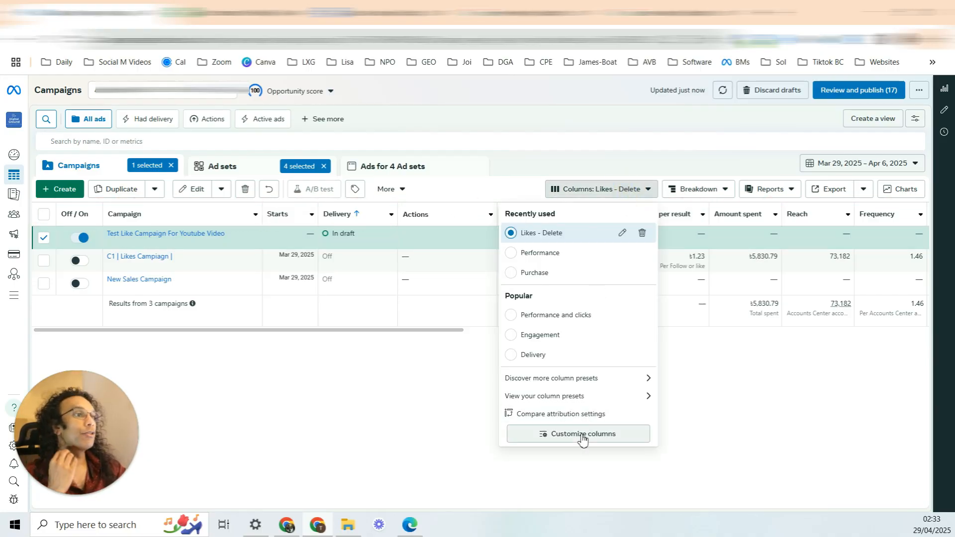
{"action": "left_click", "coordinate": [583, 438]}
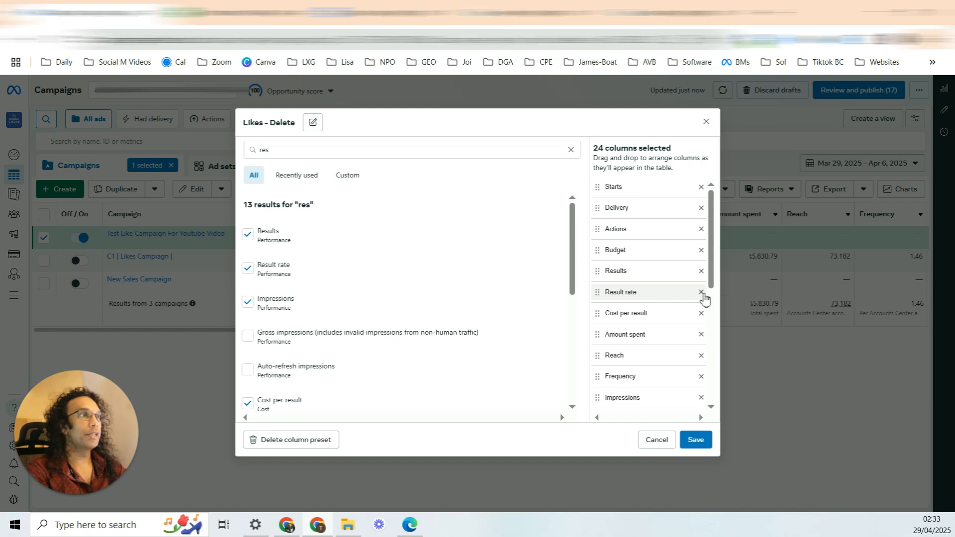
{"action": "left_click", "coordinate": [701, 292]}
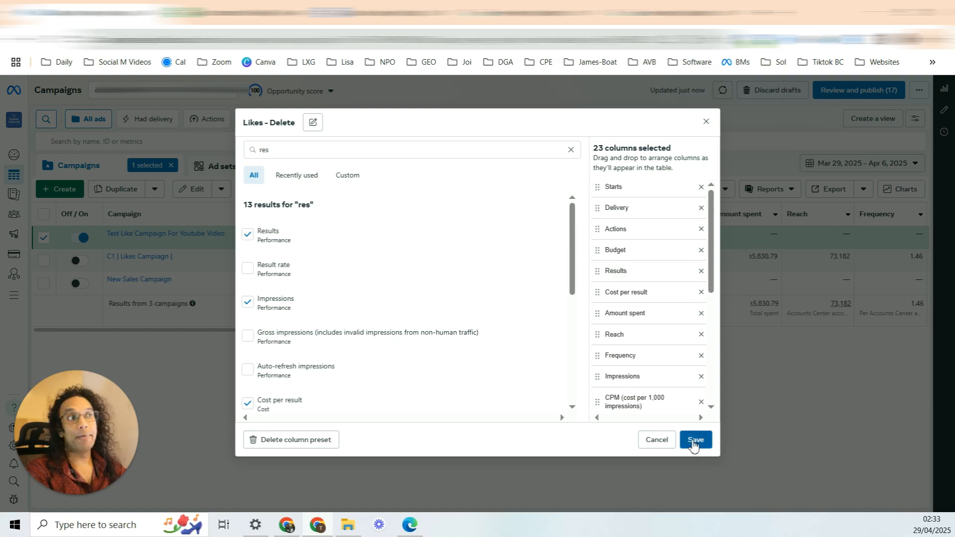
{"action": "left_click", "coordinate": [695, 440]}
Step: Review the updated preset's columns at campaign level, from Results and Cost per result across to Facebook follows or likes
{"action": "mouse_move", "coordinate": [572, 226]}
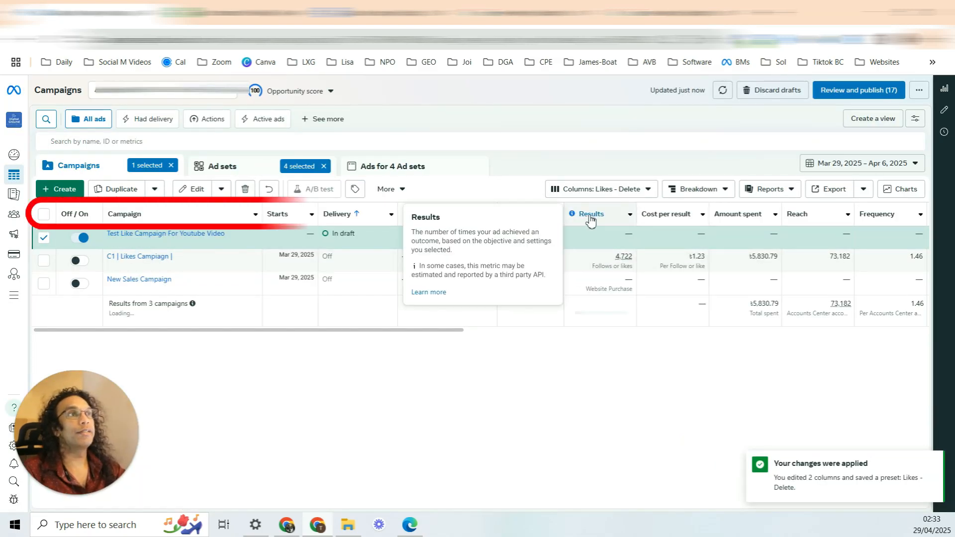
{"action": "mouse_move", "coordinate": [666, 219]}
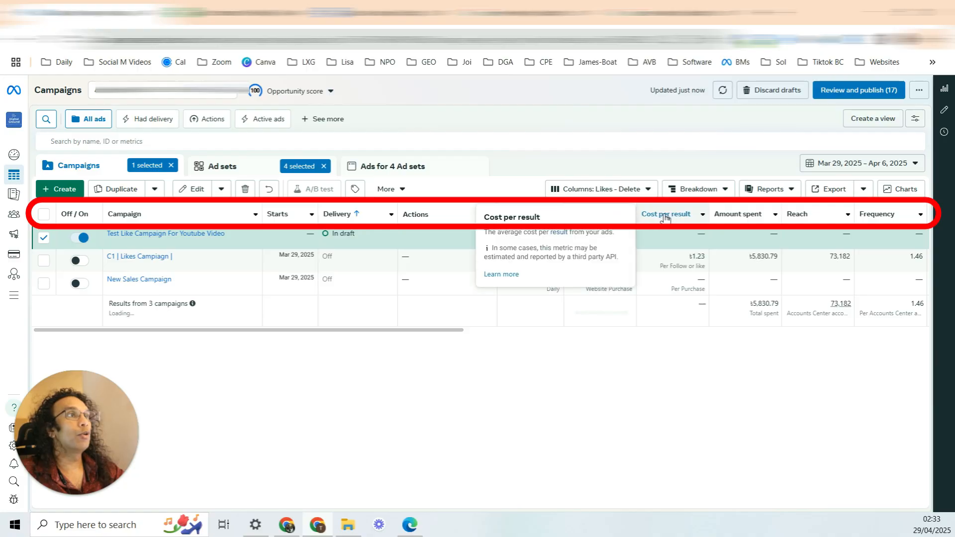
{"action": "left_click_drag", "start_coordinate": [428, 330], "coordinate": [607, 329]}
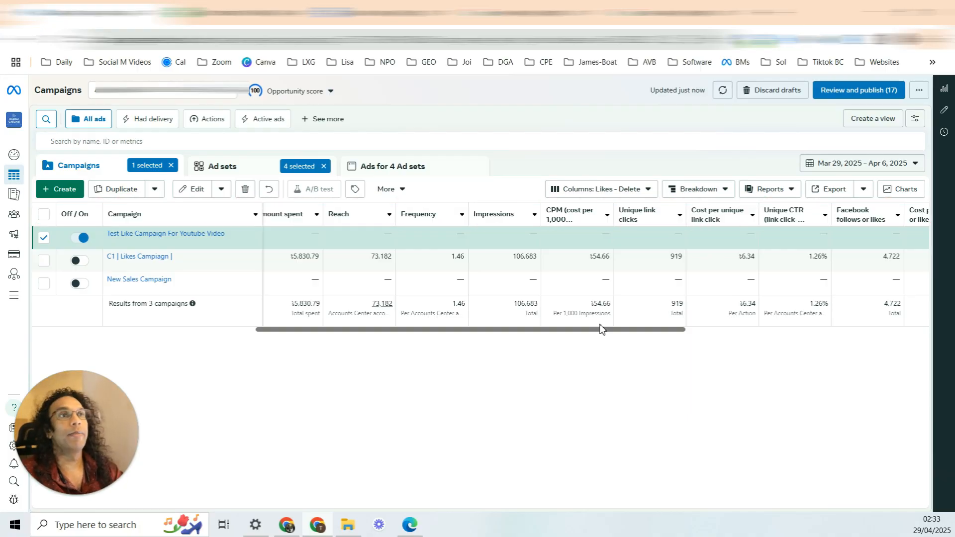
{"action": "scroll", "coordinate": [365, 271], "scroll_direction": "left", "scroll_amount": 5}
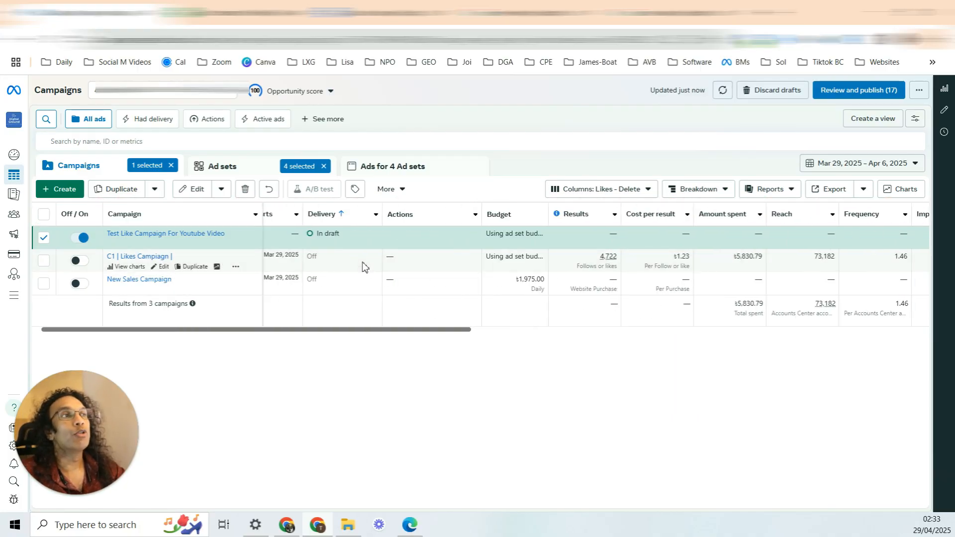
Step: Examine follows or likes per ad set in the C1 | Likes Campiagn | campaign, including the ads inside 4. (A+A) Open
{"action": "left_click", "coordinate": [141, 258]}
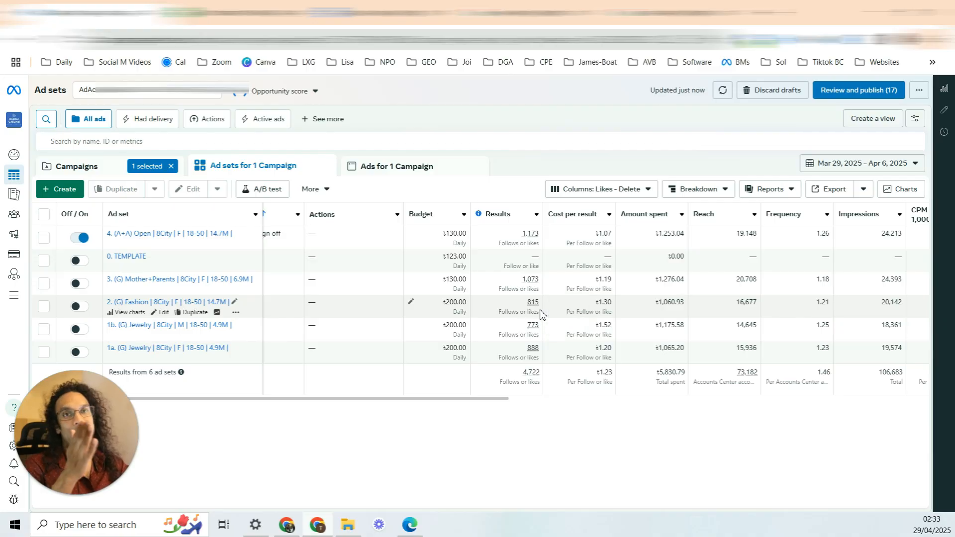
{"action": "mouse_move", "coordinate": [541, 315]}
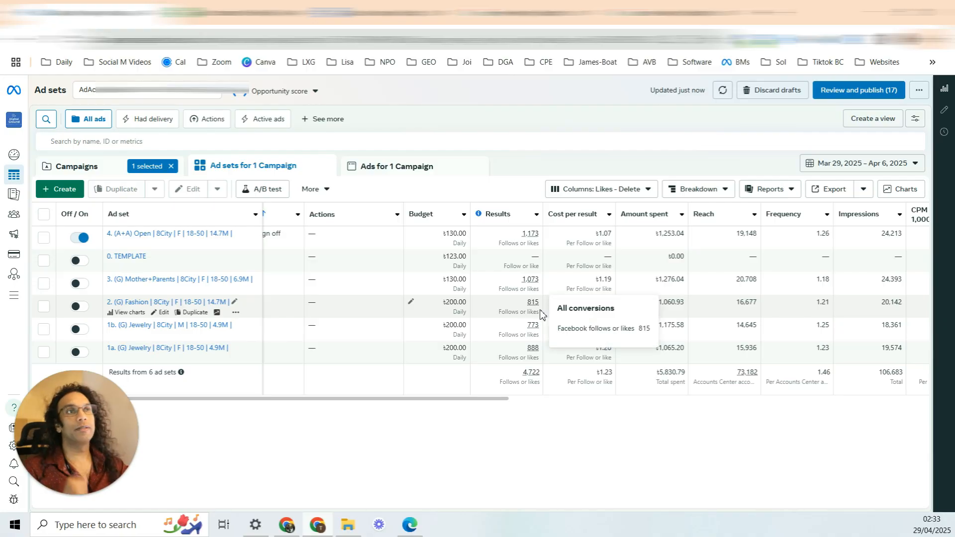
{"action": "mouse_move", "coordinate": [556, 338]}
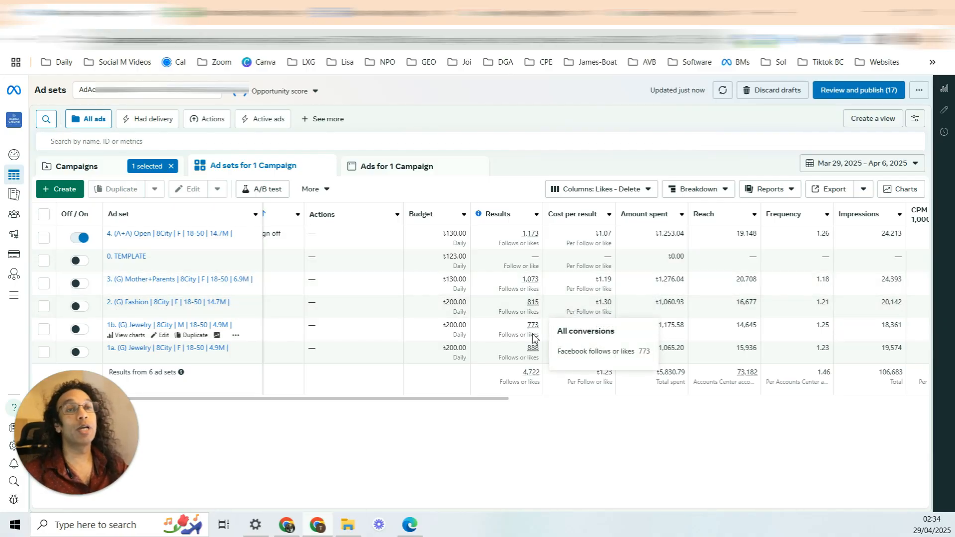
{"action": "left_click", "coordinate": [224, 236]}
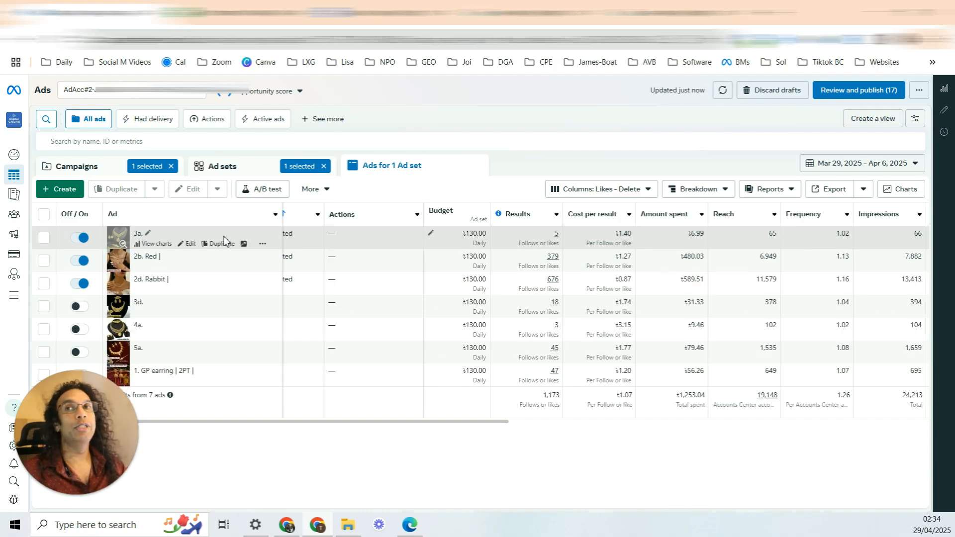
{"action": "left_click", "coordinate": [113, 168]}
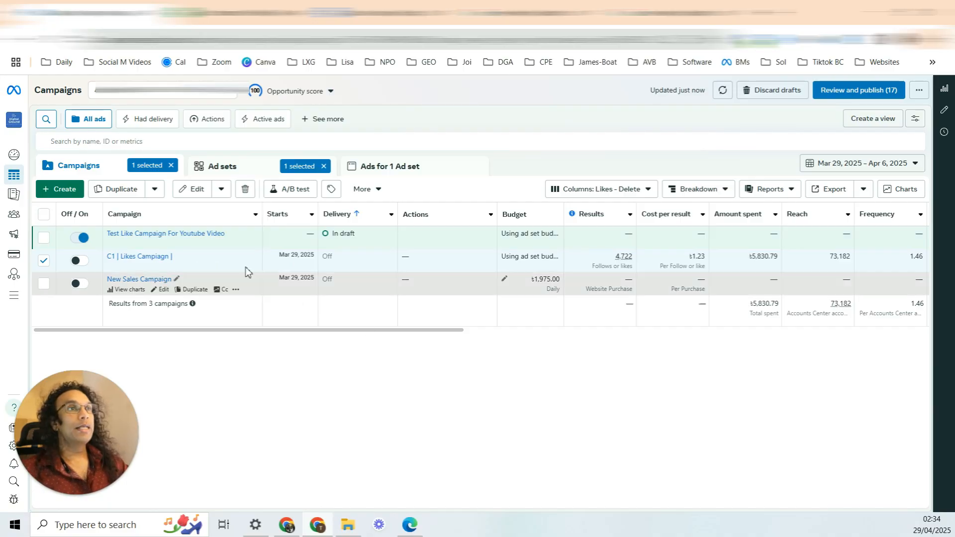
Step: Inspect the ad set columns of Test Like Campaign For Youtube Video and the available date ranges, then return to the campaigns
{"action": "left_click", "coordinate": [214, 233]}
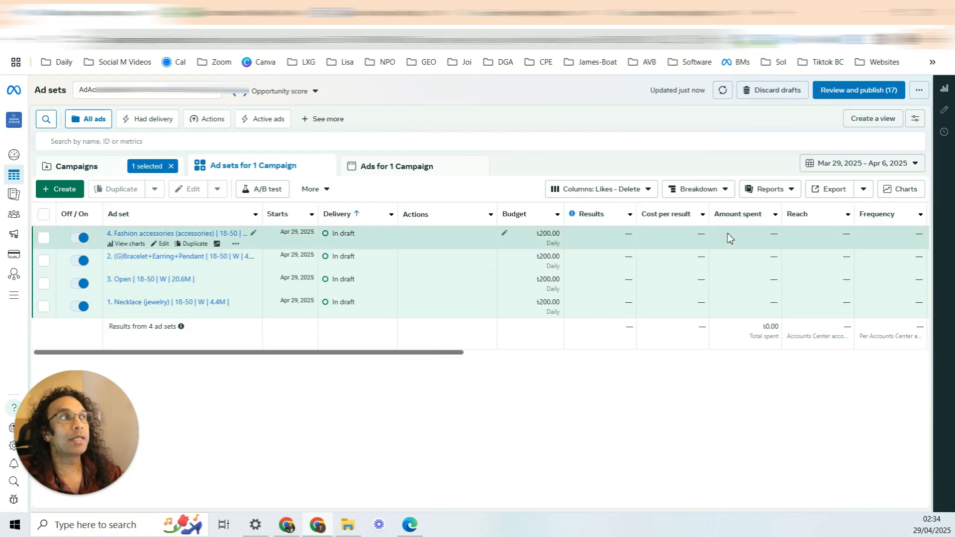
{"action": "scroll", "coordinate": [728, 238], "scroll_direction": "right", "scroll_amount": 4}
{"action": "scroll", "coordinate": [771, 231], "scroll_direction": "right", "scroll_amount": 1}
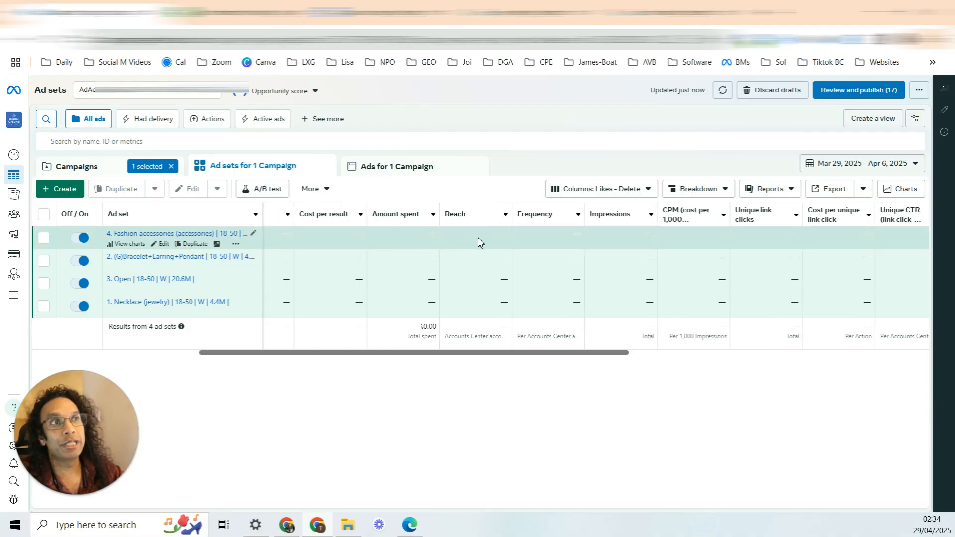
{"action": "left_click", "coordinate": [858, 170]}
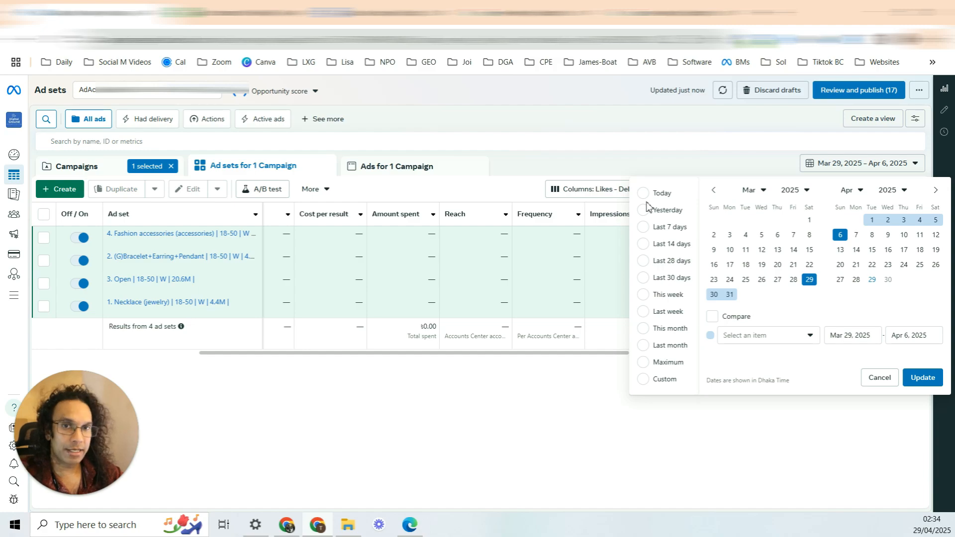
{"action": "left_click", "coordinate": [529, 376]}
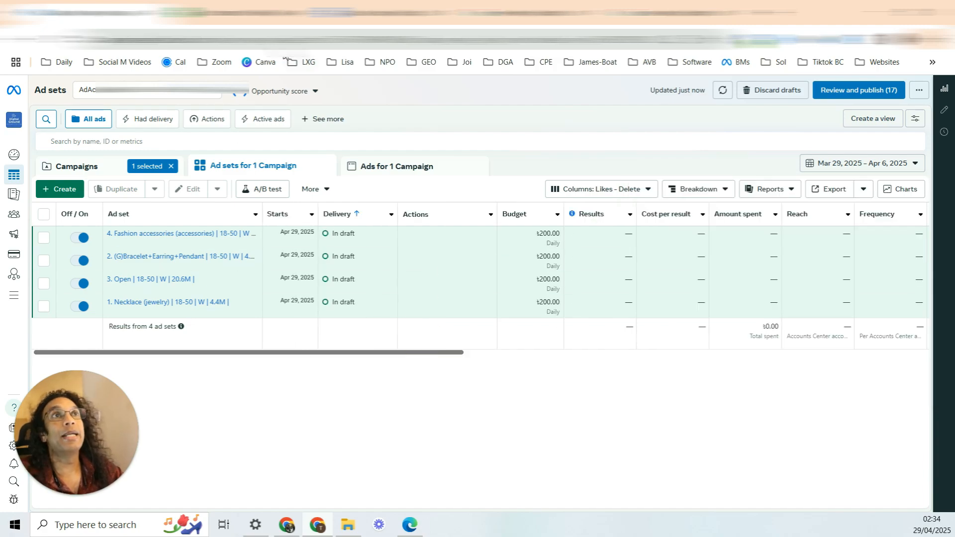
{"action": "left_click", "coordinate": [109, 163]}
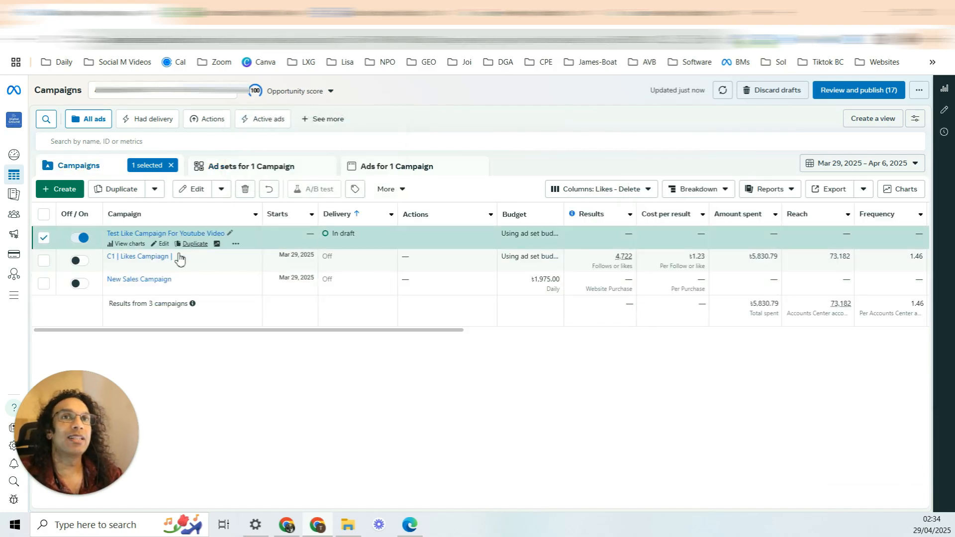
Step: Show the ad sets of the C1 | Likes Campiagn | campaign with results limited to Mar 29, 2025
{"action": "left_click", "coordinate": [142, 256]}
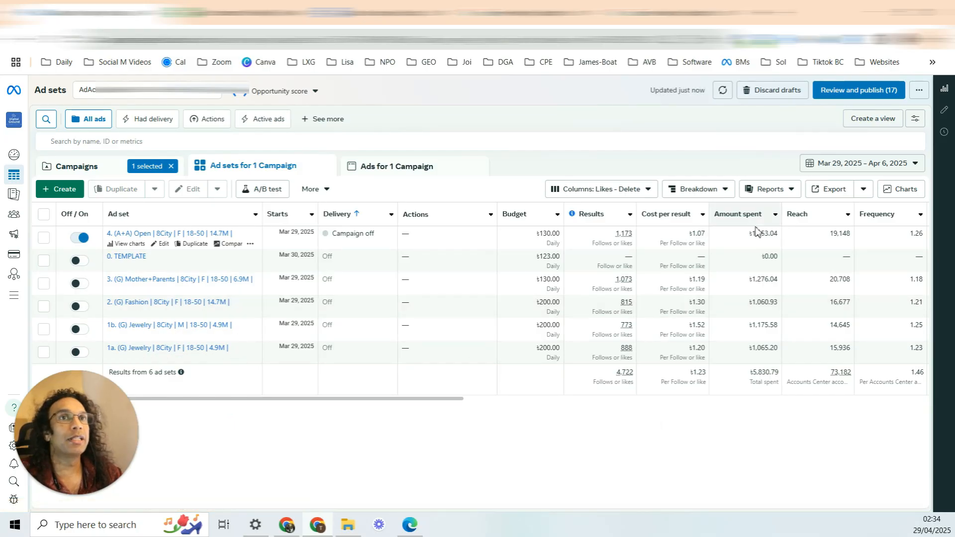
{"action": "left_click", "coordinate": [843, 164]}
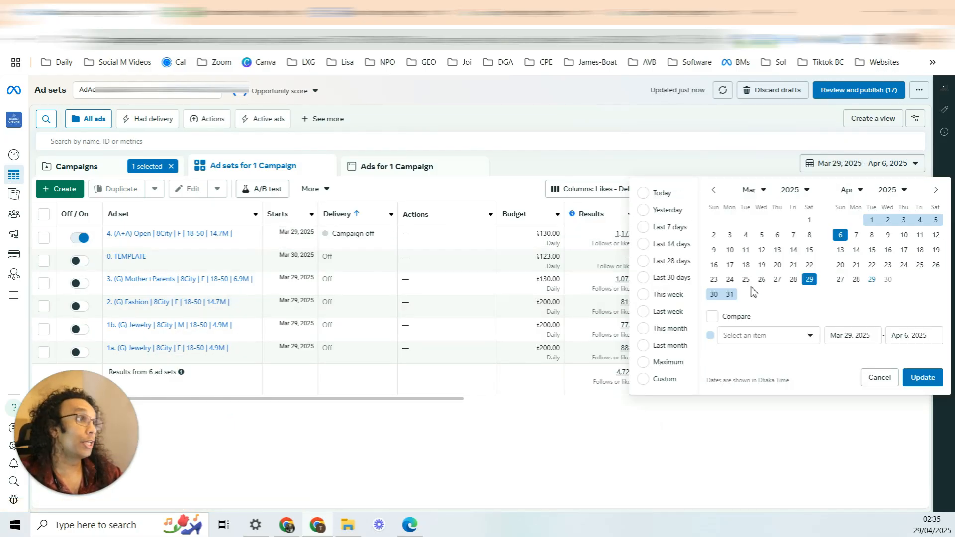
{"action": "left_click", "coordinate": [809, 279]}
{"action": "left_click", "coordinate": [920, 379]}
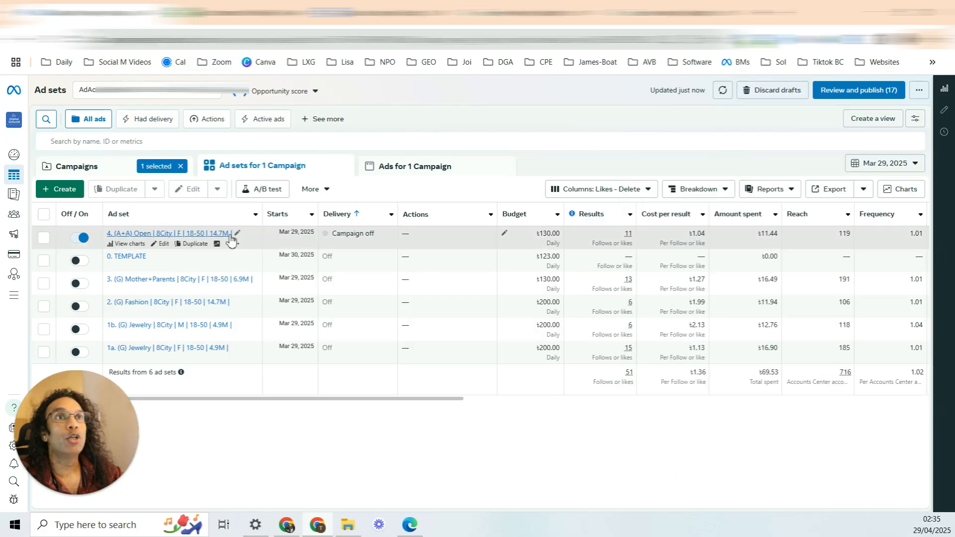
Step: Compare cost per result across the ad sets sorted by Results, marking 4. (A+A) Open and 1b. (G) Jewelry
{"action": "left_click", "coordinate": [299, 234]}
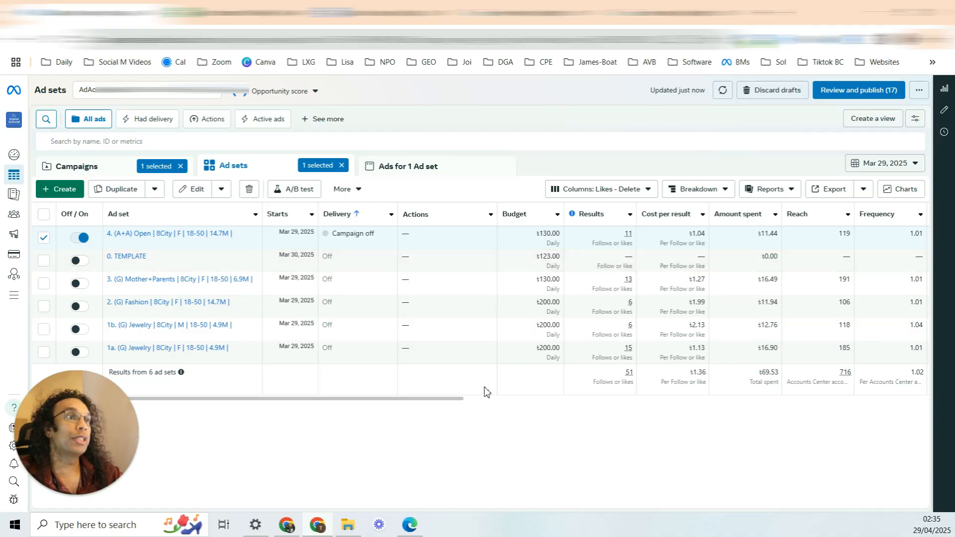
{"action": "left_click_drag", "start_coordinate": [463, 399], "coordinate": [494, 404]}
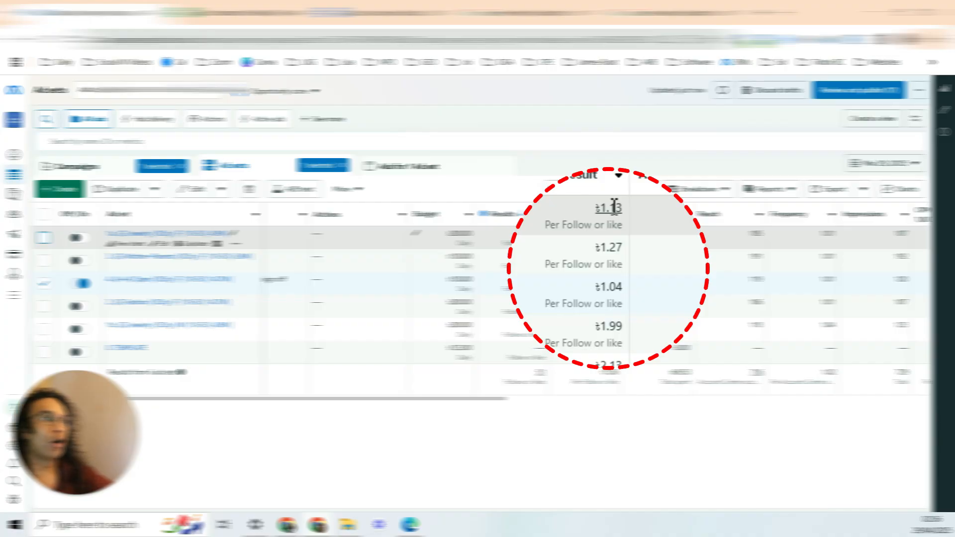
{"action": "left_click", "coordinate": [44, 329]}
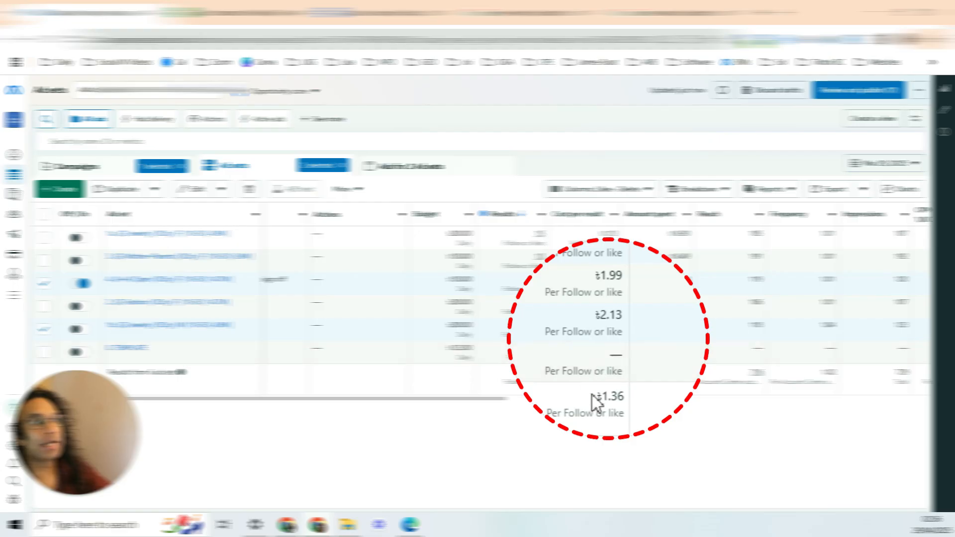
{"action": "left_click_drag", "start_coordinate": [593, 396], "coordinate": [630, 400]}
{"action": "left_click", "coordinate": [629, 429]}
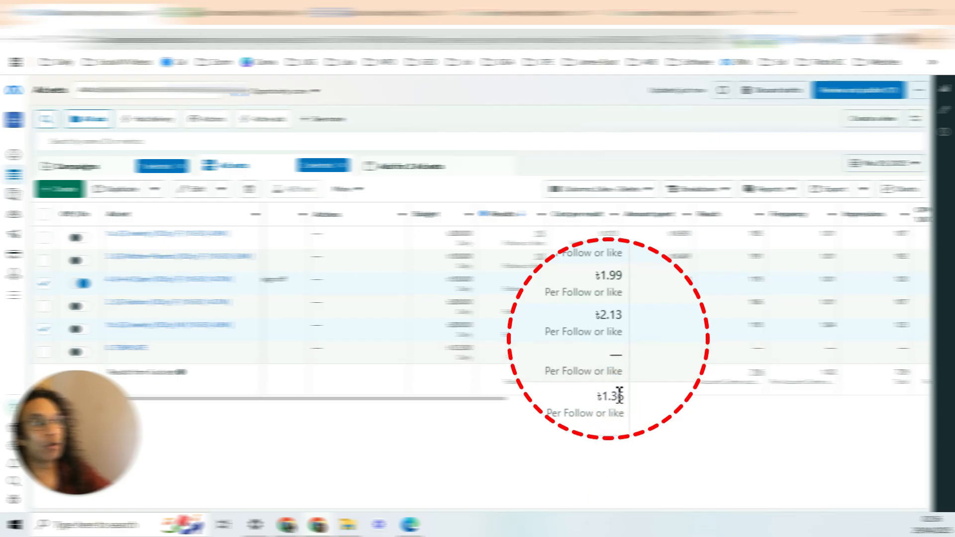
Step: Switch the reporting date to Mar 30, 2025 and compare the ad sets' cost per result, keeping 1b. (G) Jewelry selected
{"action": "left_click", "coordinate": [876, 169]}
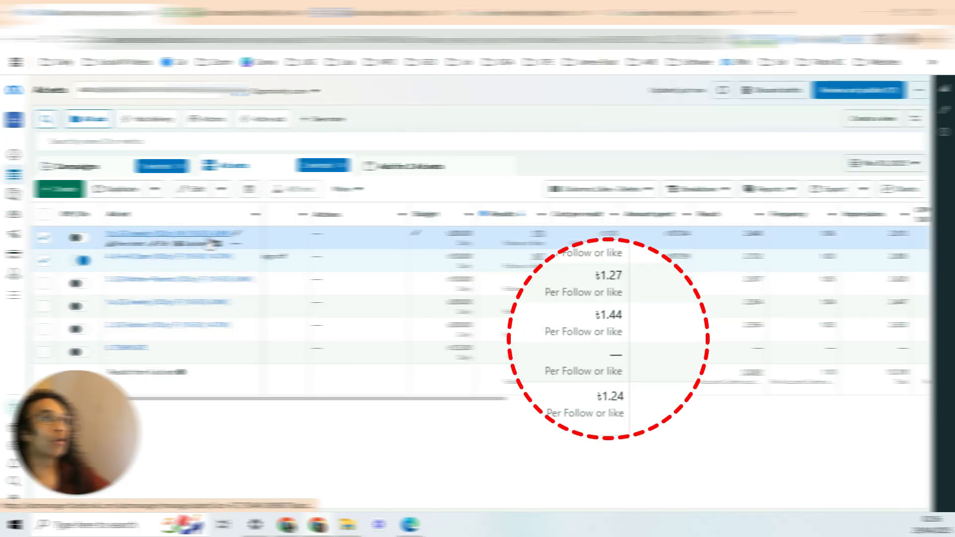
{"action": "left_click_drag", "start_coordinate": [603, 234], "coordinate": [616, 236]}
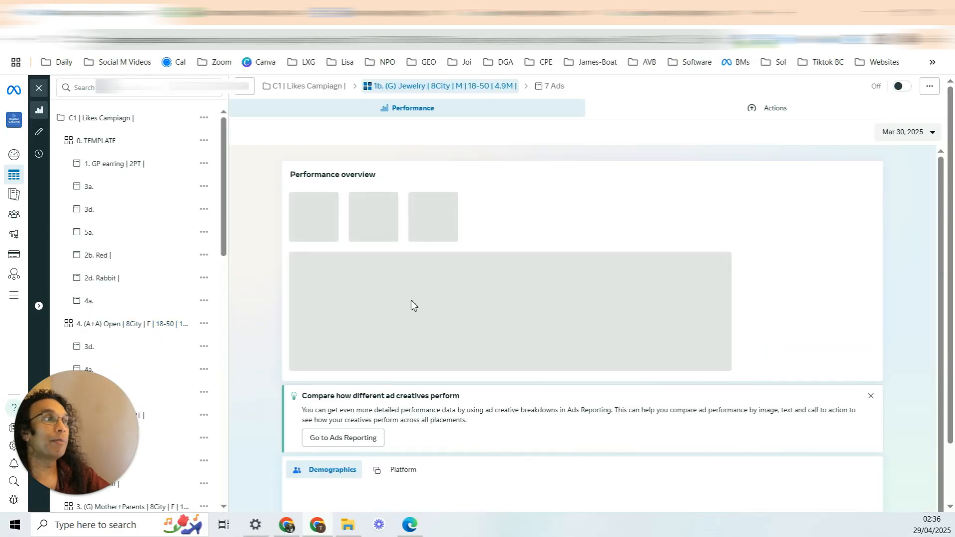
{"action": "left_click", "coordinate": [38, 88]}
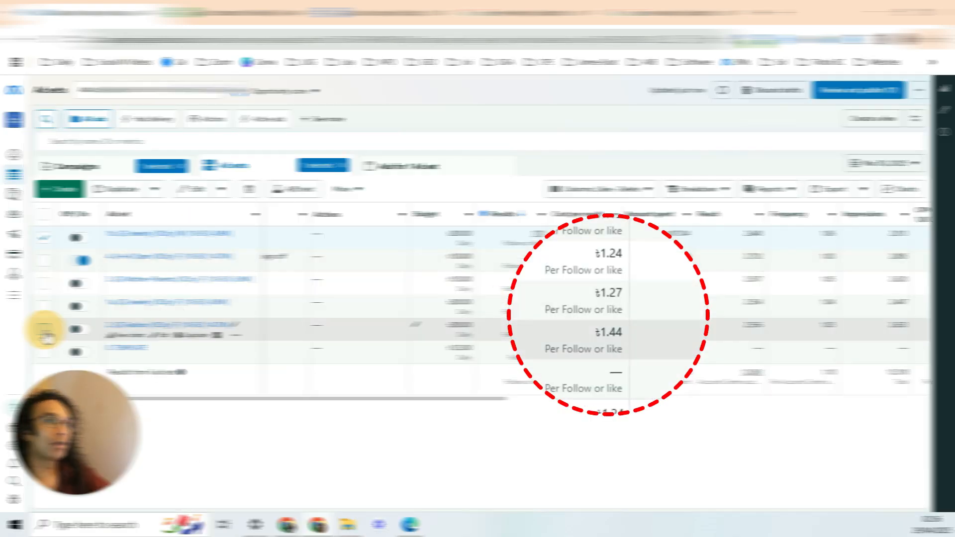
Step: Compare cost per result of the GP earring and Red ads in ad set 1b. (G) Jewelry, then check that ad set's daily budget
{"action": "left_click", "coordinate": [192, 231]}
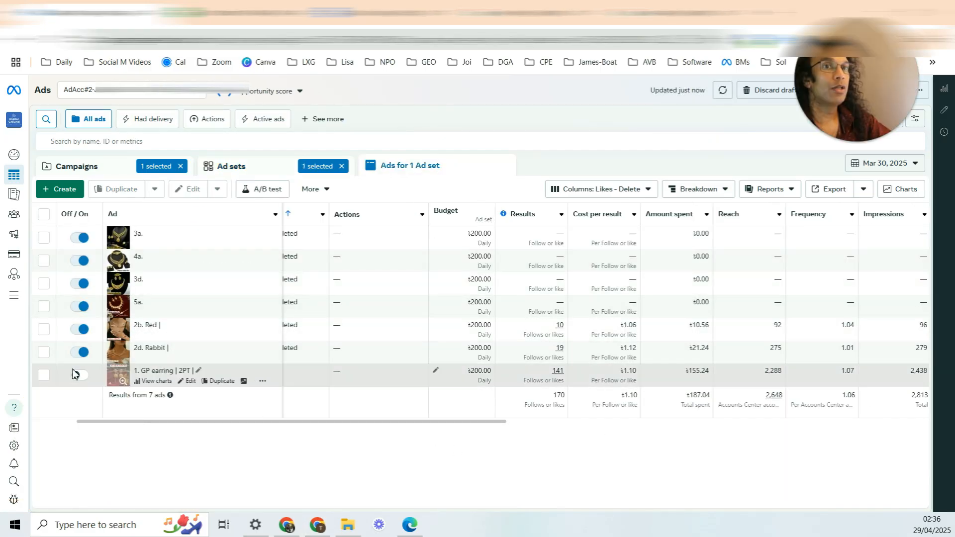
{"action": "left_click", "coordinate": [44, 375]}
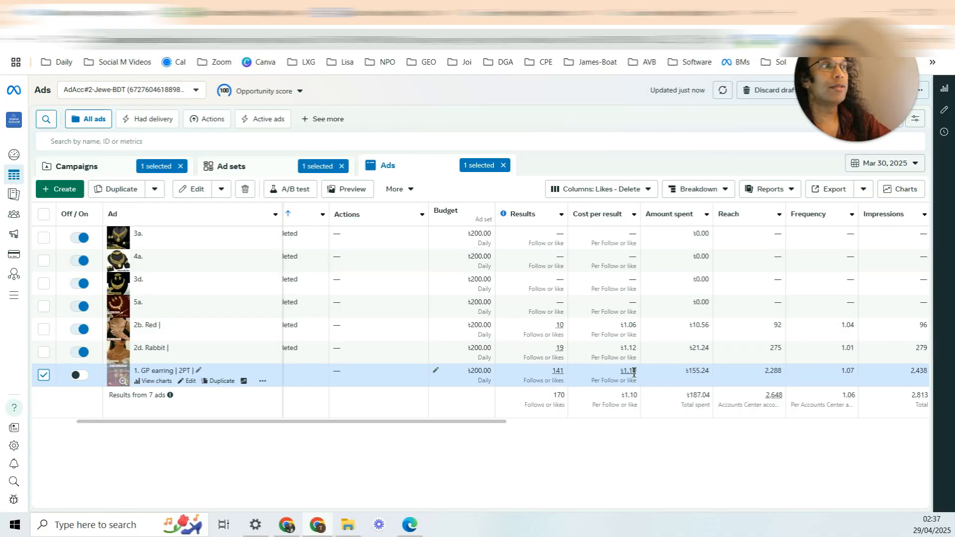
{"action": "left_click", "coordinate": [44, 330]}
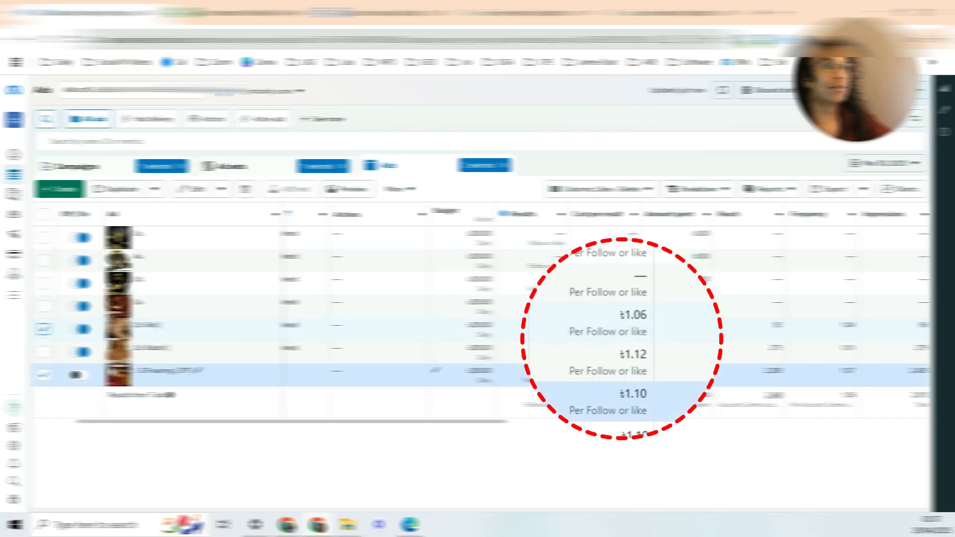
{"action": "left_click", "coordinate": [44, 376]}
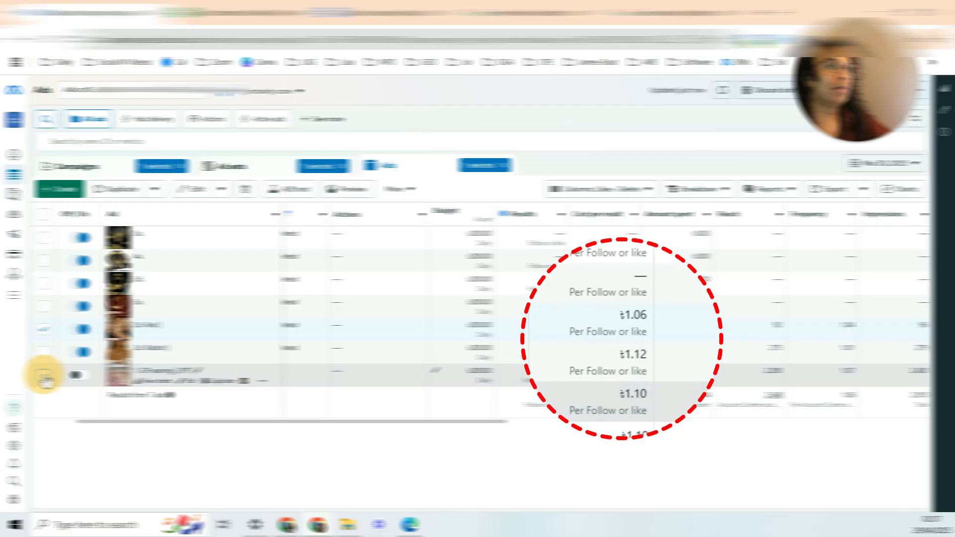
{"action": "left_click", "coordinate": [44, 376]}
{"action": "left_click", "coordinate": [43, 376]}
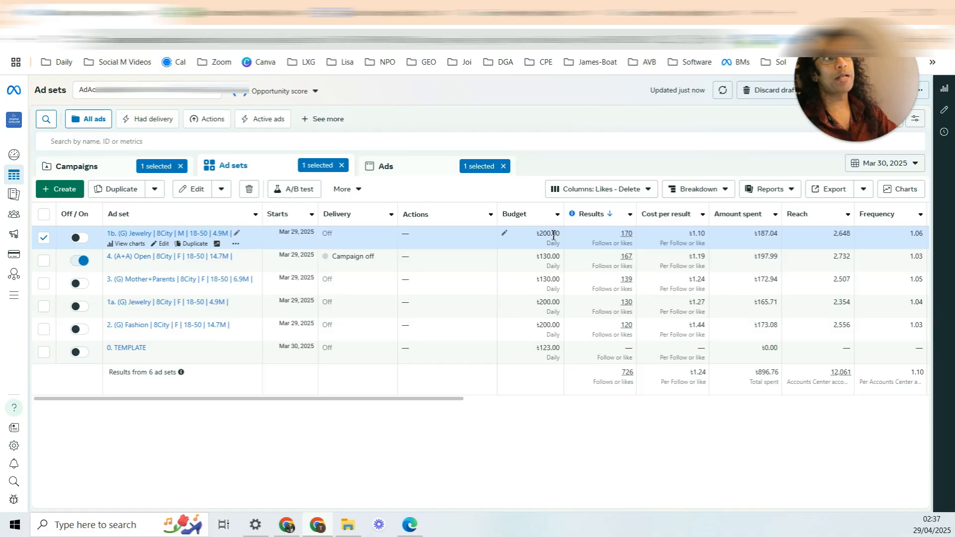
{"action": "left_click_drag", "start_coordinate": [542, 238], "coordinate": [556, 237]}
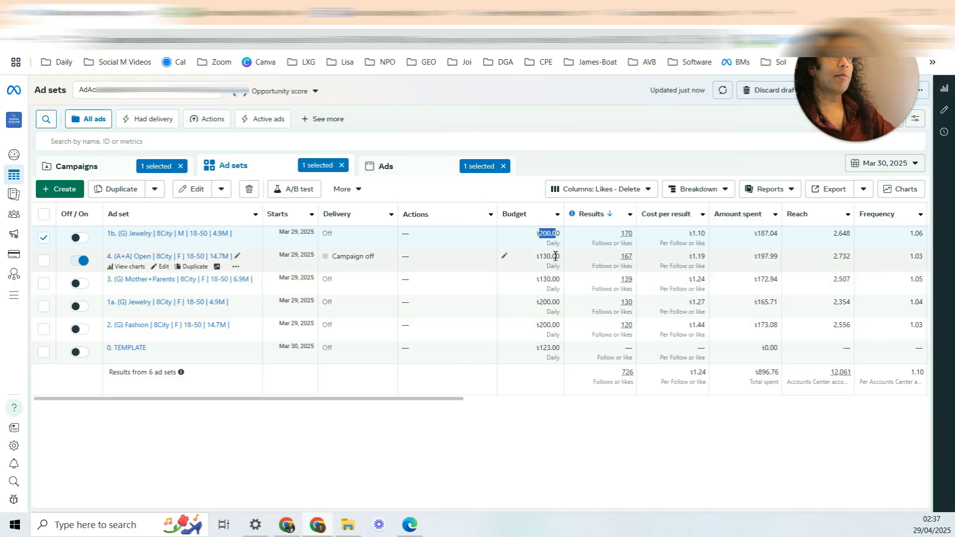
Step: Check the daily budget of the 4. (A+A) Open ad set, opening it for editing and cancelling without a change
{"action": "left_click_drag", "start_coordinate": [552, 256], "coordinate": [528, 256]}
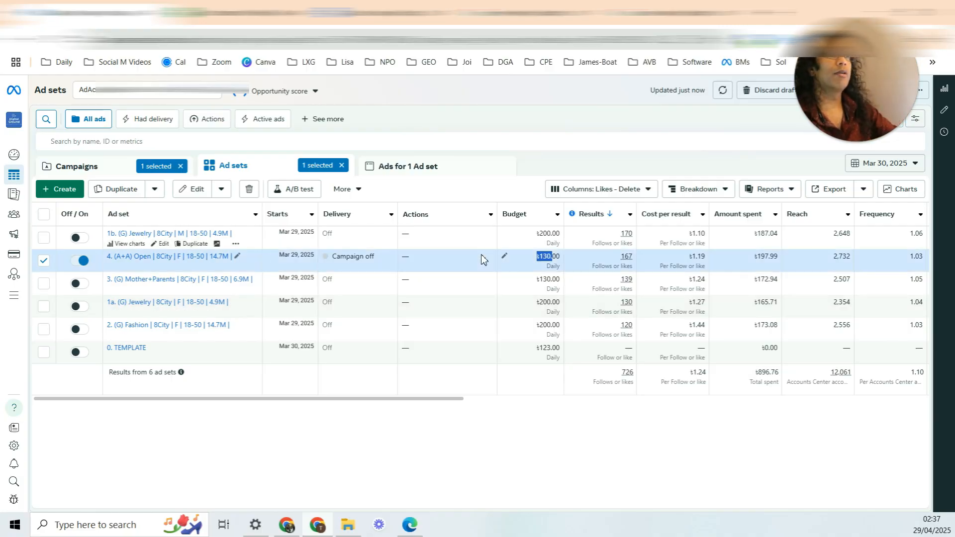
{"action": "left_click", "coordinate": [557, 257]}
{"action": "left_click", "coordinate": [533, 259]}
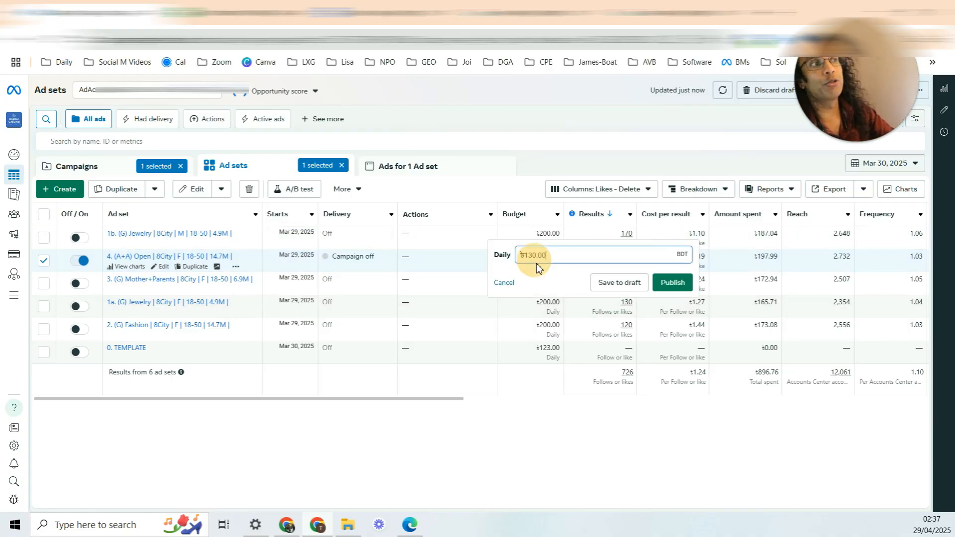
{"action": "left_click", "coordinate": [504, 283]}
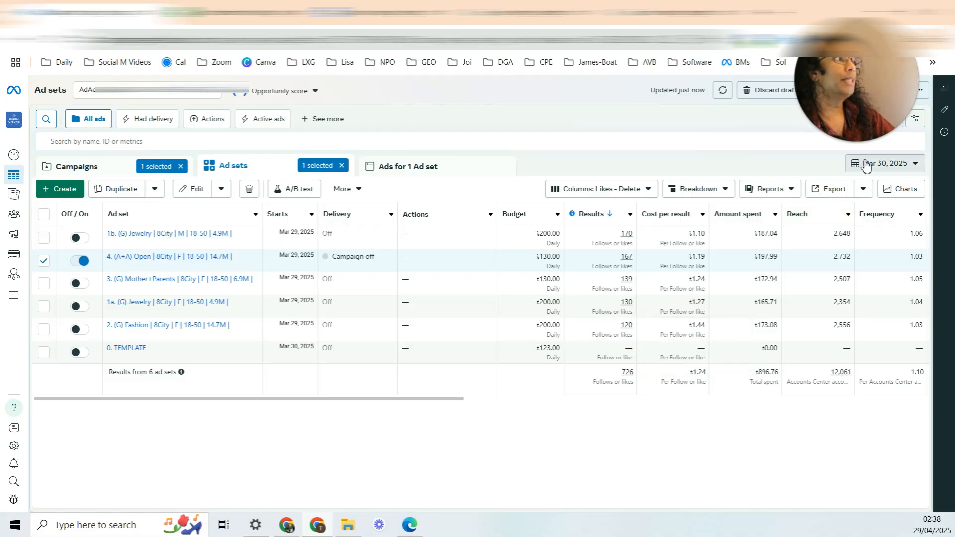
Step: Extend the ad sets' reporting period to Mar 29, 2025 – Apr 4, 2025
{"action": "left_click", "coordinate": [888, 164]}
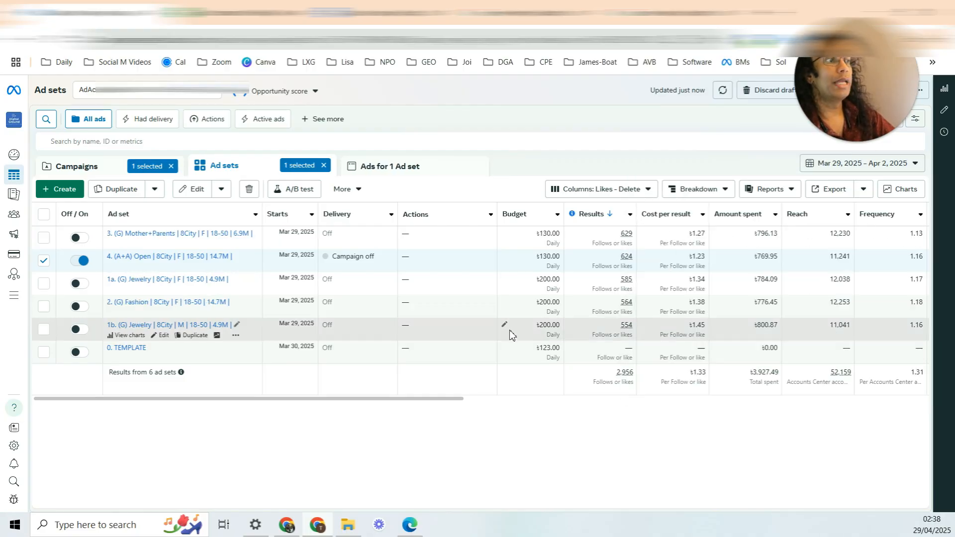
{"action": "left_click", "coordinate": [835, 168]}
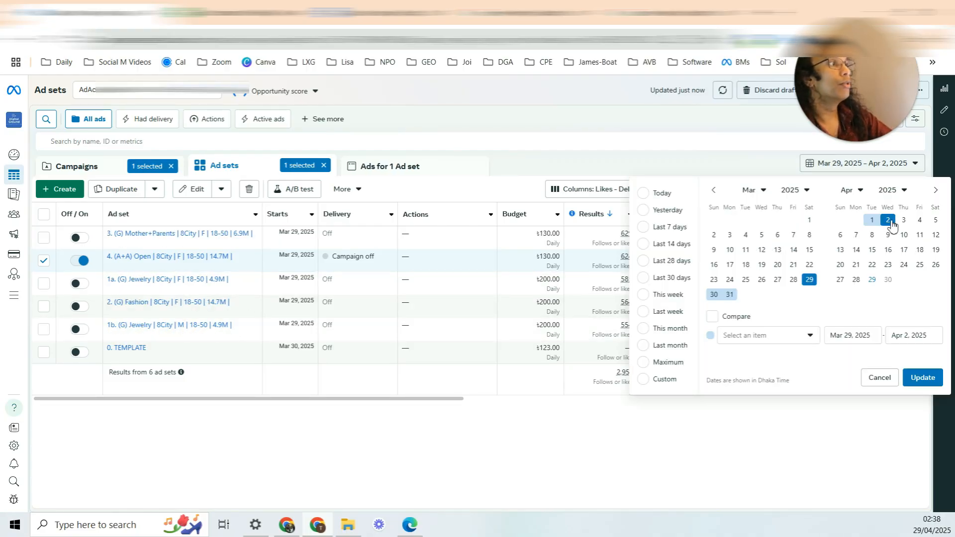
{"action": "left_click", "coordinate": [920, 220]}
{"action": "left_click", "coordinate": [919, 220]}
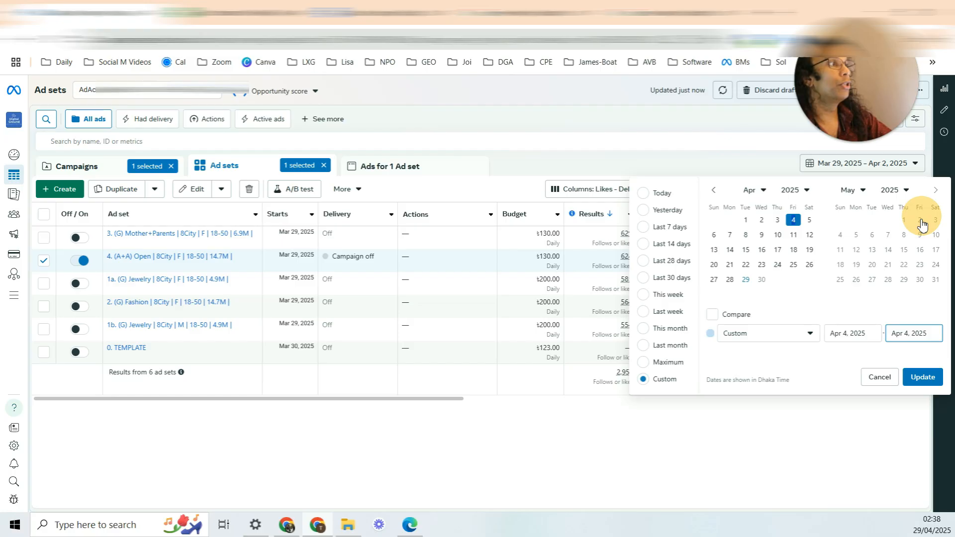
{"action": "left_click", "coordinate": [713, 191]}
{"action": "left_click", "coordinate": [809, 280]}
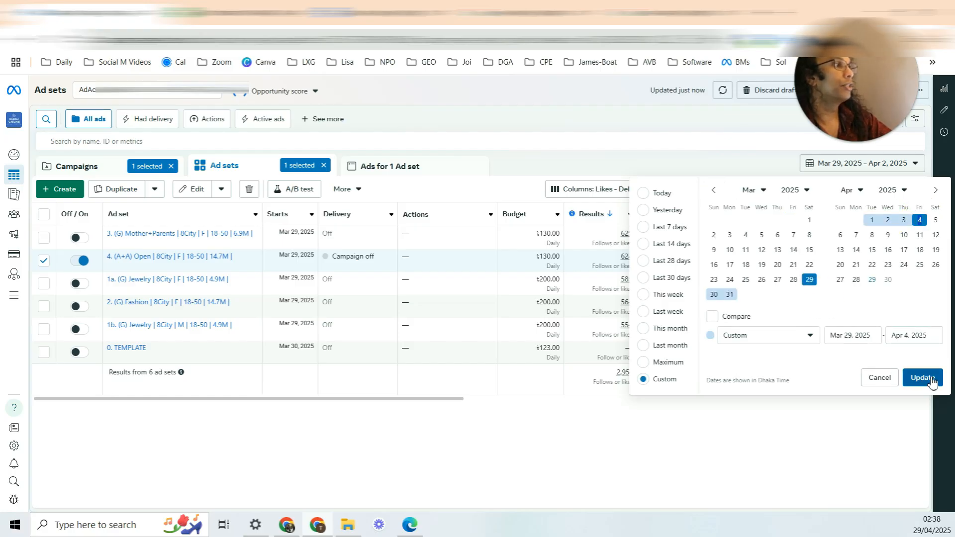
{"action": "left_click", "coordinate": [922, 378]}
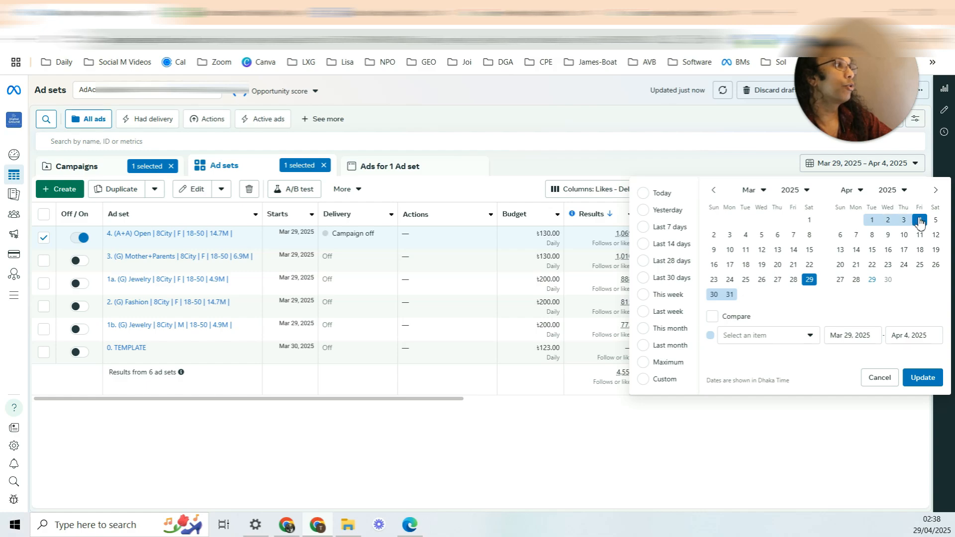
{"action": "left_click", "coordinate": [922, 378]}
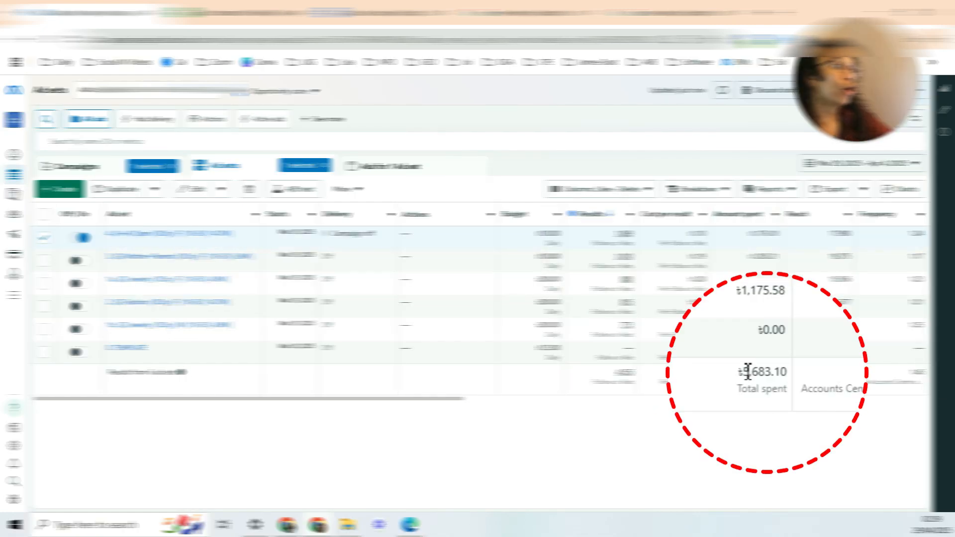
Step: Review the total amount spent, total results and average cost per result across all the ad sets
{"action": "left_click_drag", "start_coordinate": [754, 372], "coordinate": [765, 372]}
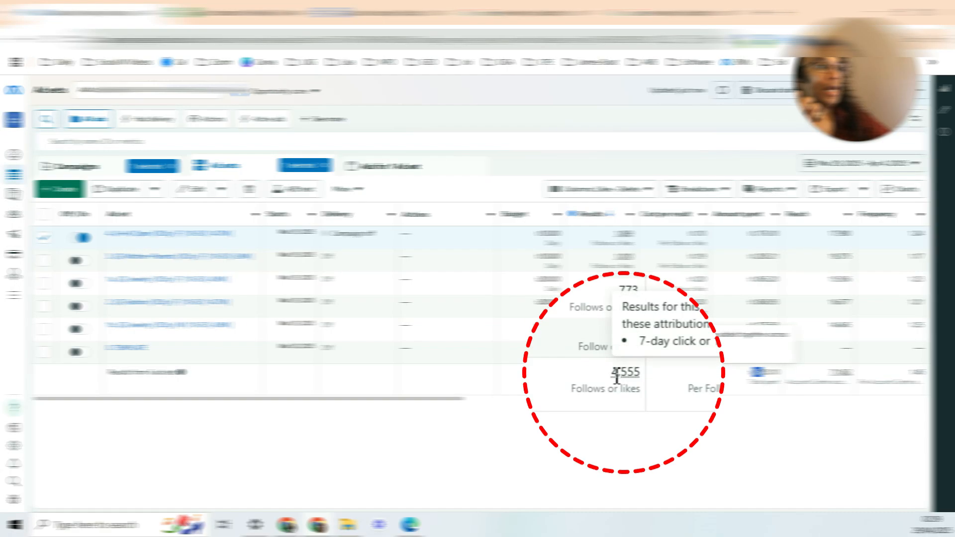
{"action": "left_click_drag", "start_coordinate": [612, 372], "coordinate": [630, 372]}
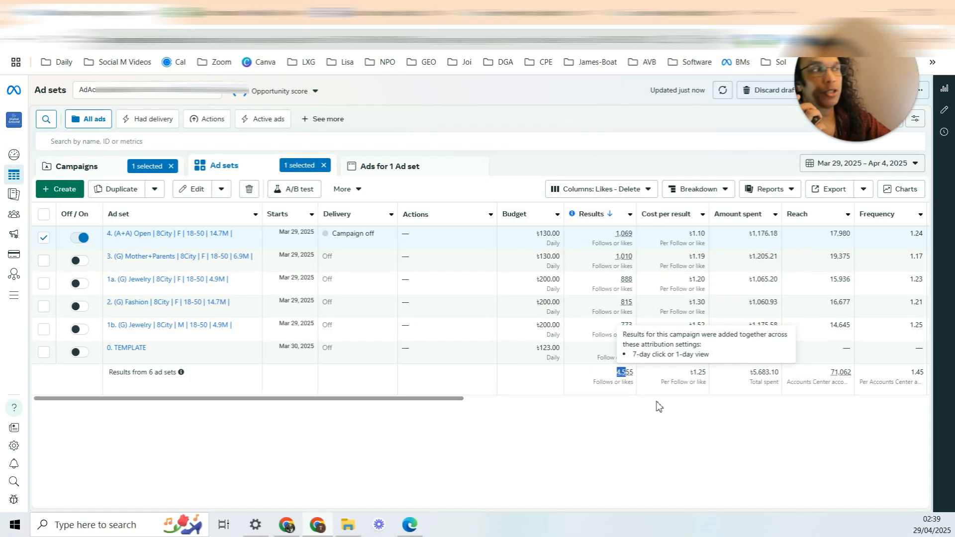
{"action": "scroll", "coordinate": [676, 388], "scroll_direction": "right", "scroll_amount": 10}
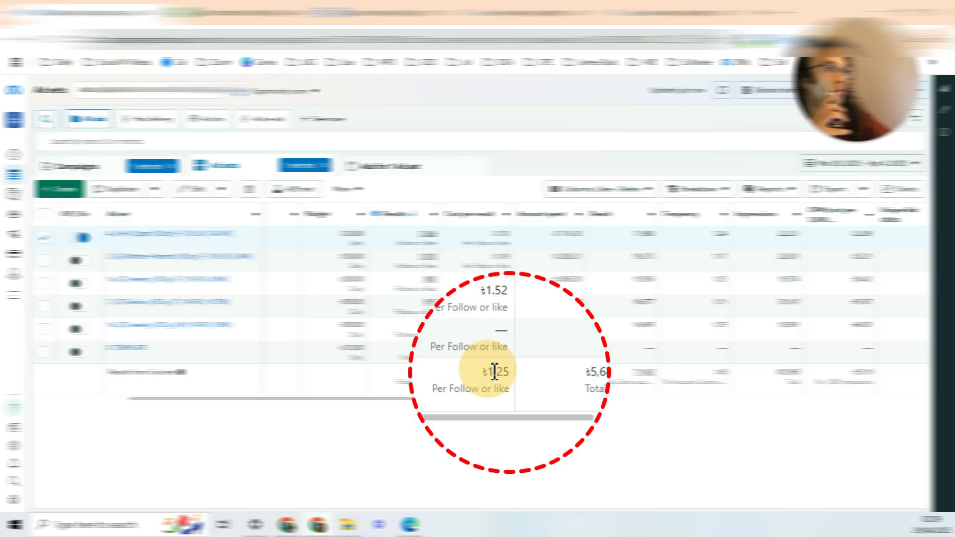
{"action": "left_click_drag", "start_coordinate": [499, 372], "coordinate": [509, 372]}
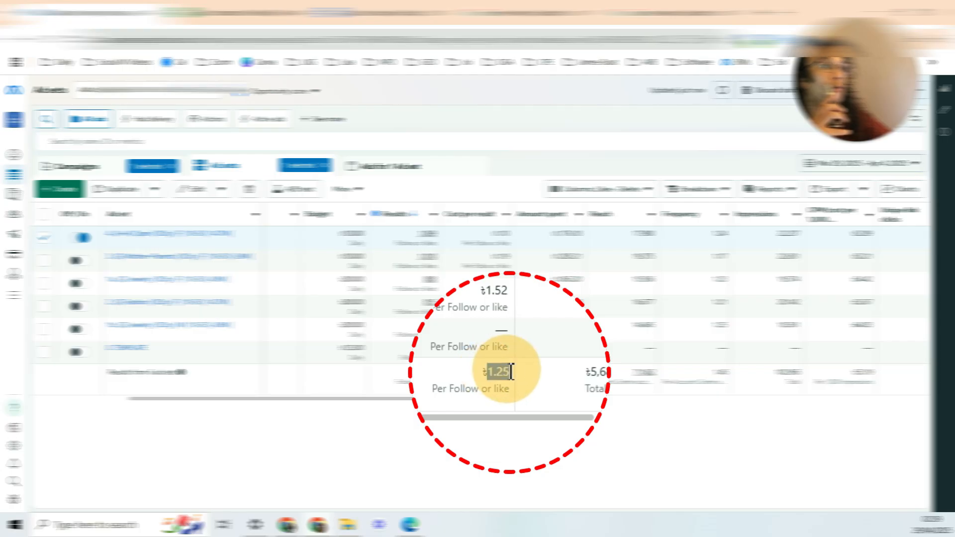
{"action": "left_click", "coordinate": [512, 430]}
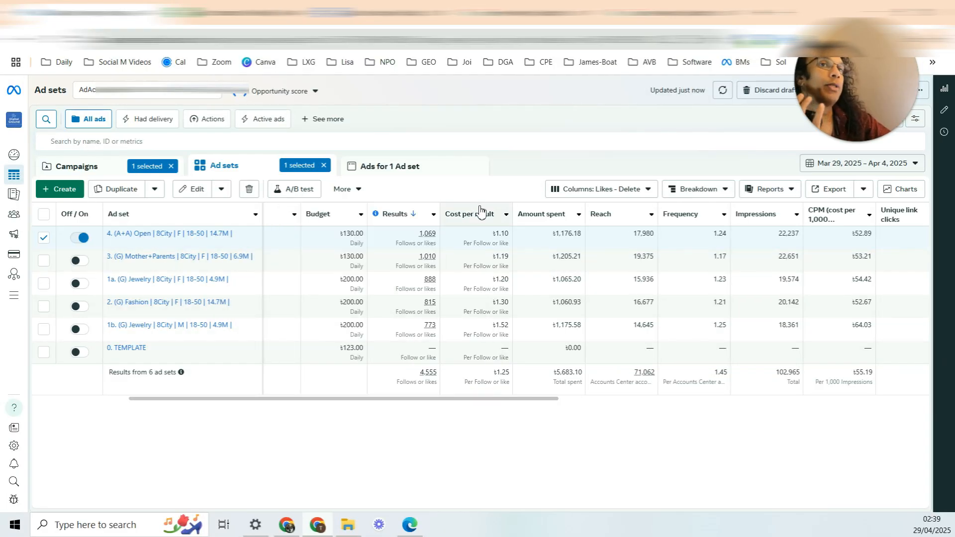
Step: Show the ads of ad set 4. (A+A) Open and sort them by Results, highest first
{"action": "scroll", "coordinate": [503, 298], "scroll_direction": "left", "scroll_amount": 10}
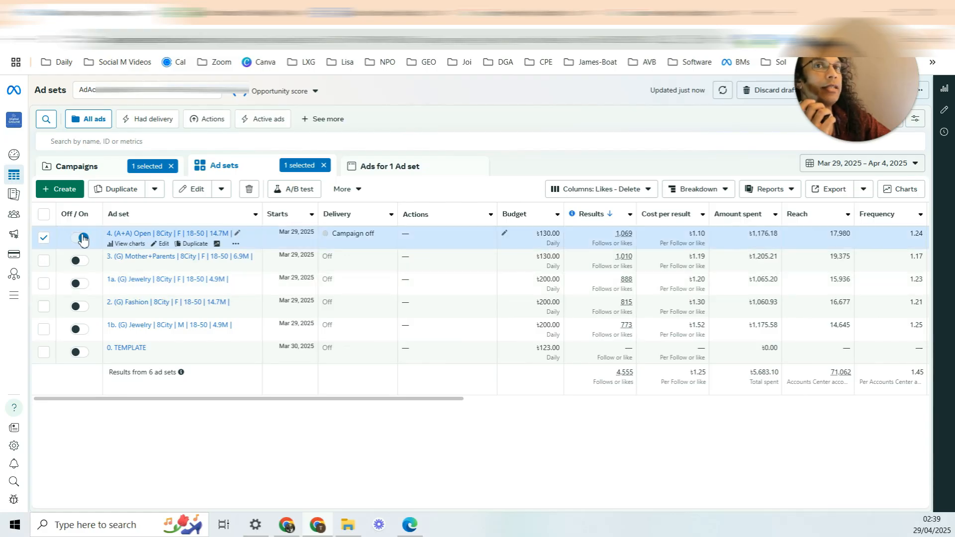
{"action": "left_click", "coordinate": [44, 239]}
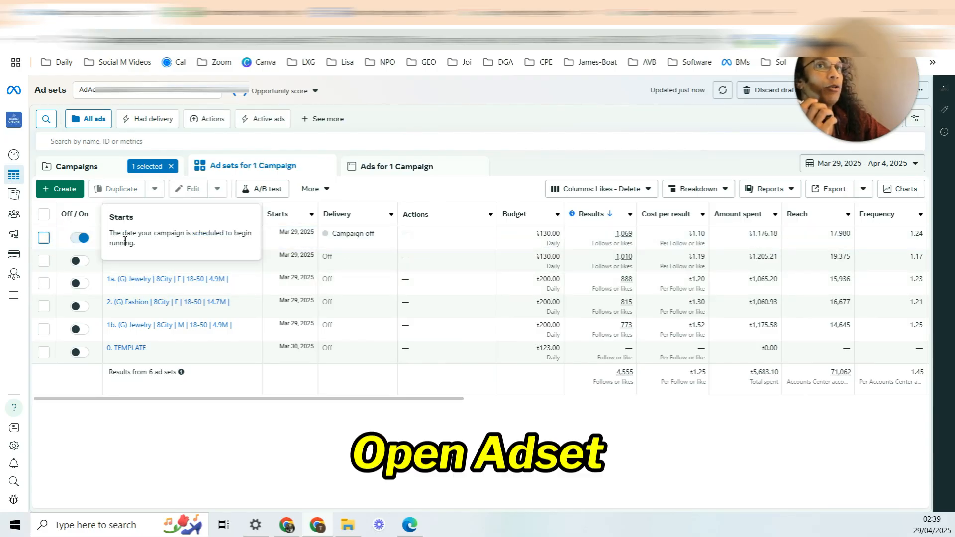
{"action": "left_click", "coordinate": [44, 238]}
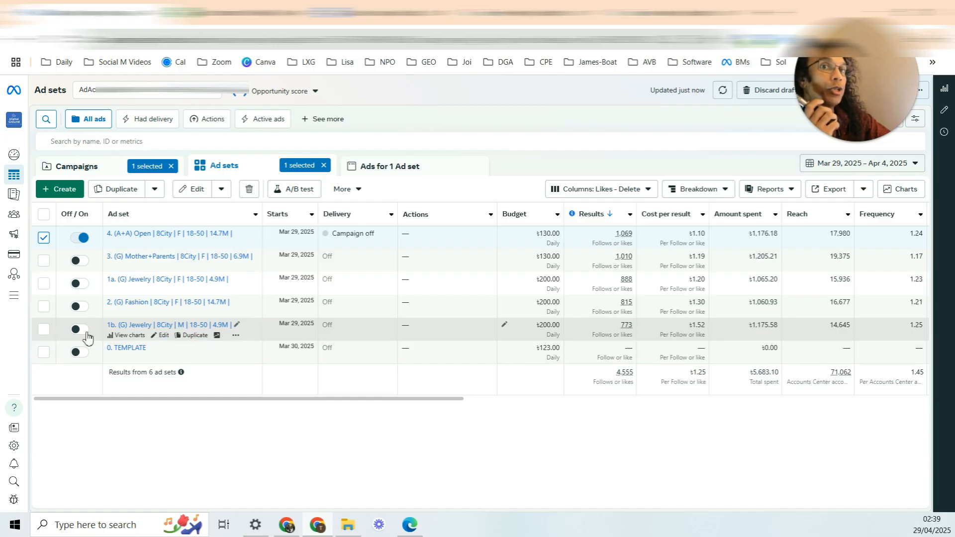
{"action": "left_click", "coordinate": [167, 234]}
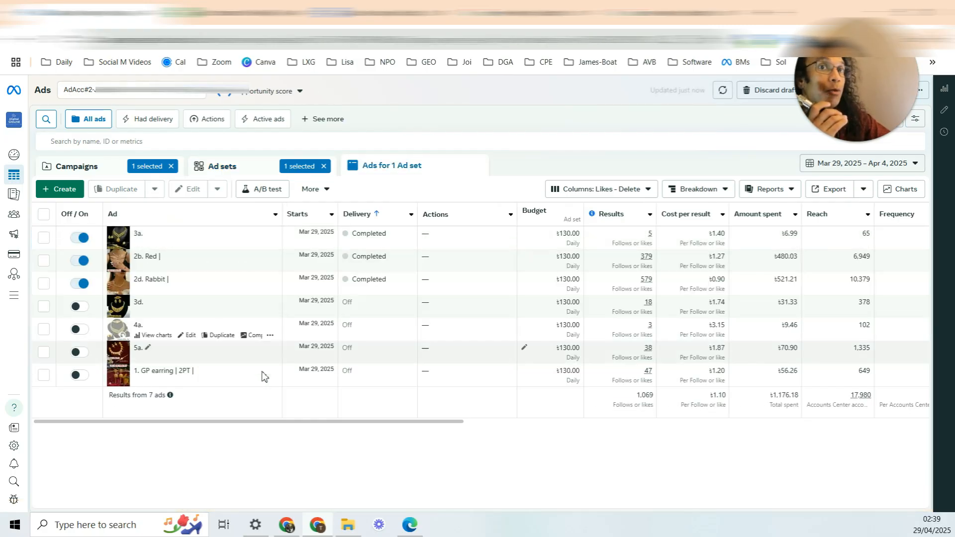
{"action": "left_click", "coordinate": [617, 215]}
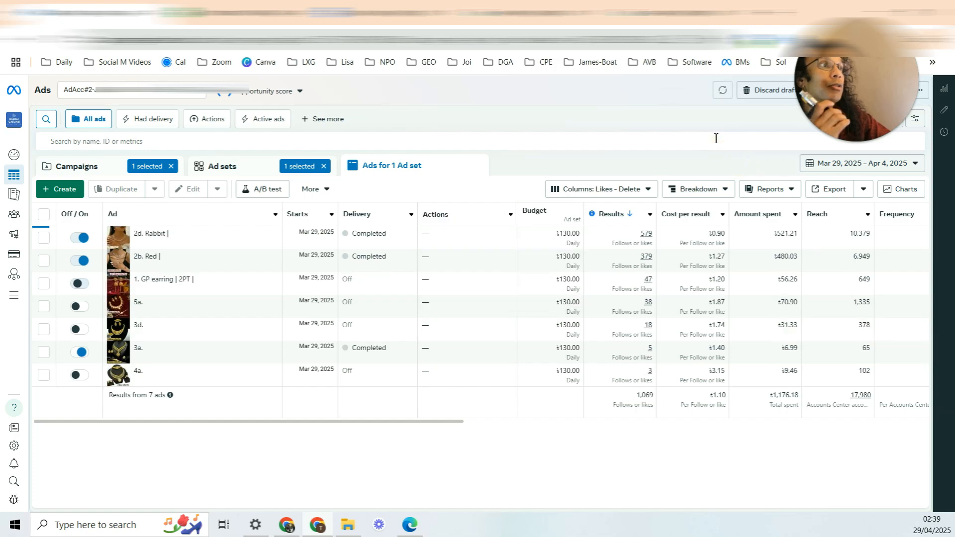
Step: Select the 2d. Rabbit ad and compare its cost per result with the 2b. Red ad's
{"action": "left_click", "coordinate": [44, 238]}
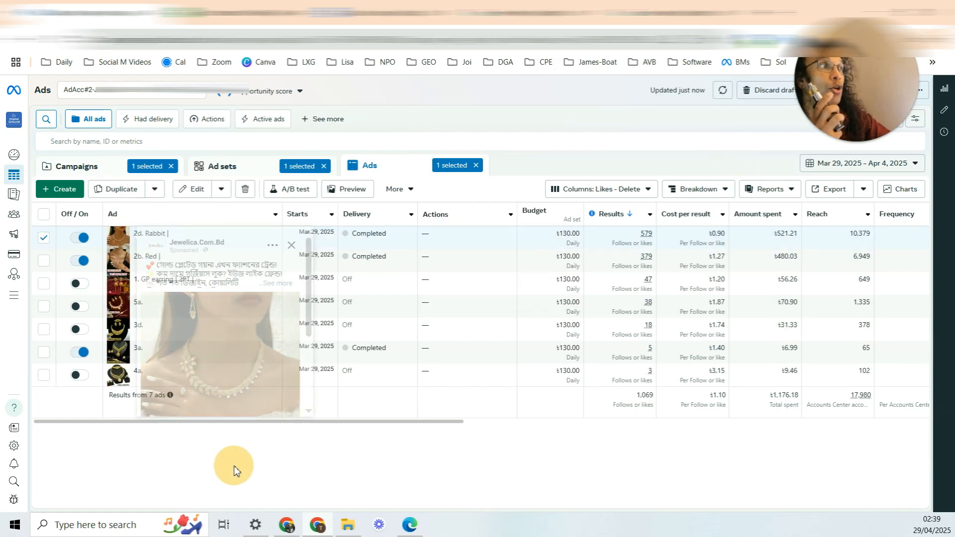
{"action": "left_click_drag", "start_coordinate": [710, 234], "coordinate": [727, 231]}
{"action": "left_click", "coordinate": [155, 244]}
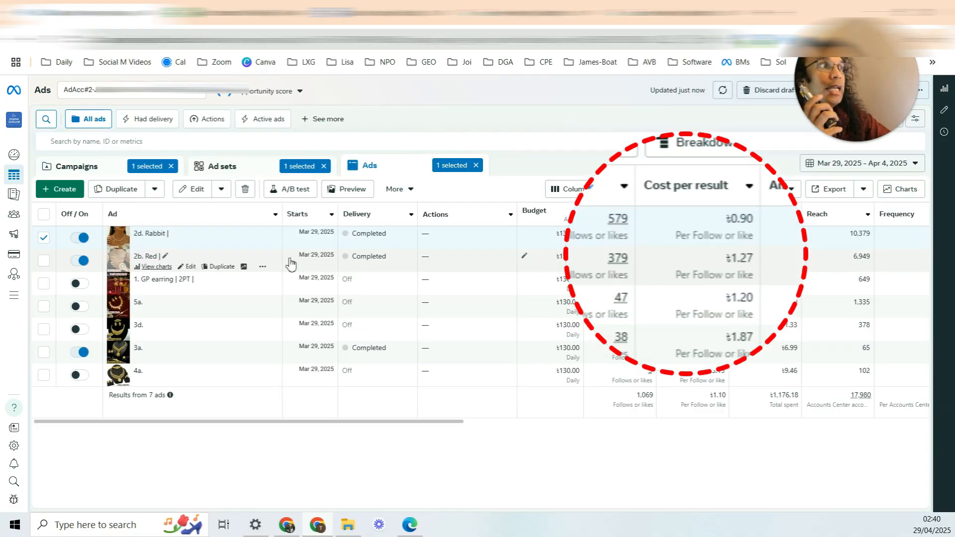
{"action": "mouse_move", "coordinate": [605, 264]}
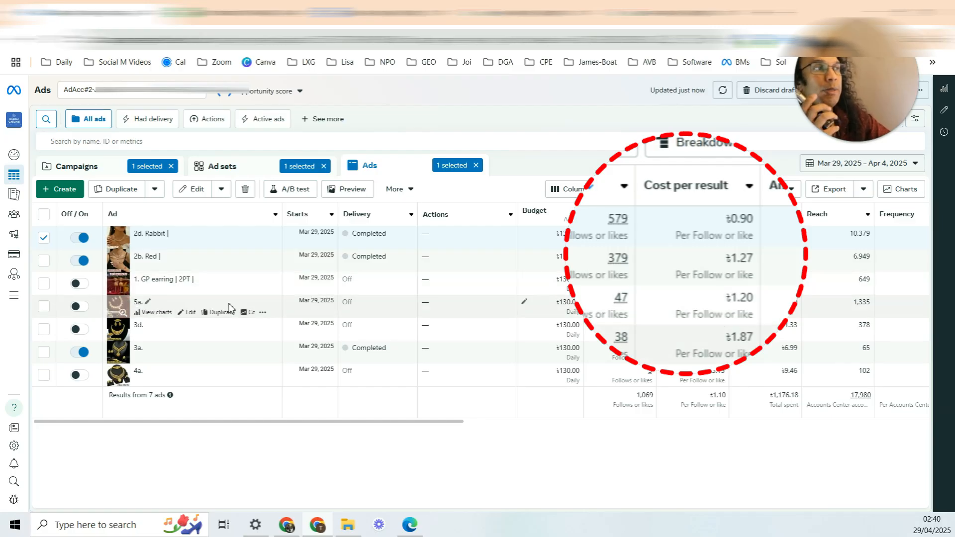
Step: Try turning on the 1. GP earring ad, switch it back off and dismiss the error notice
{"action": "left_click", "coordinate": [79, 283]}
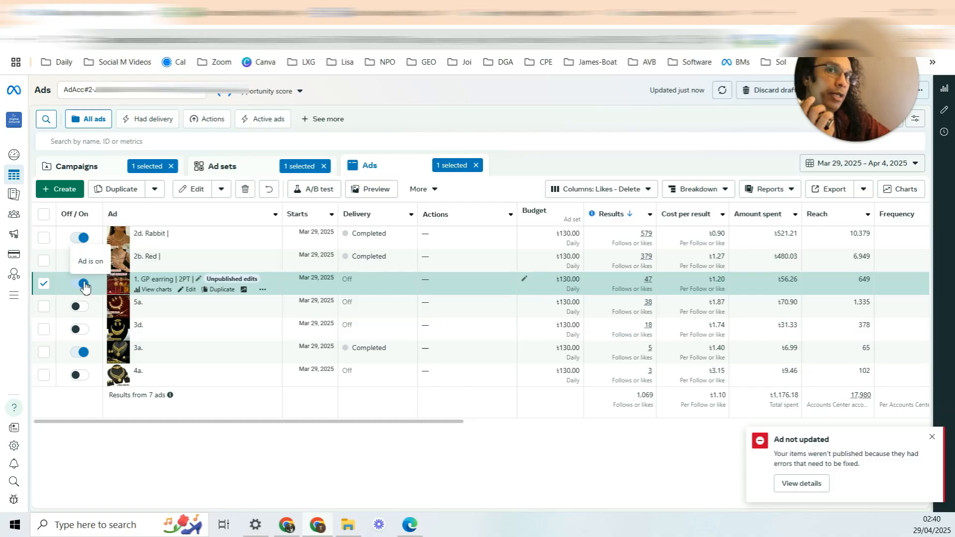
{"action": "left_click", "coordinate": [84, 284]}
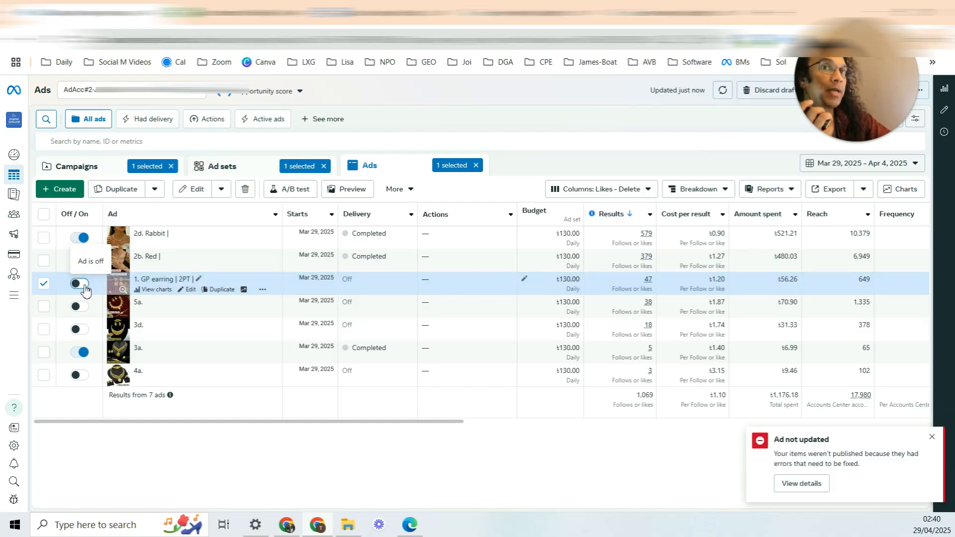
{"action": "left_click", "coordinate": [932, 437]}
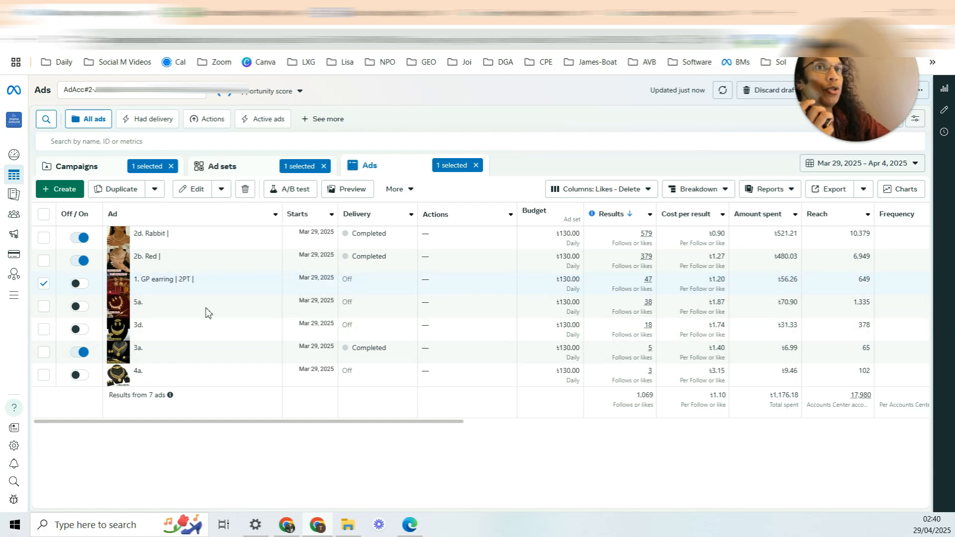
Step: Limit the ads' reporting period to Mar 29, 2025 – Apr 1, 2025
{"action": "left_click", "coordinate": [885, 169]}
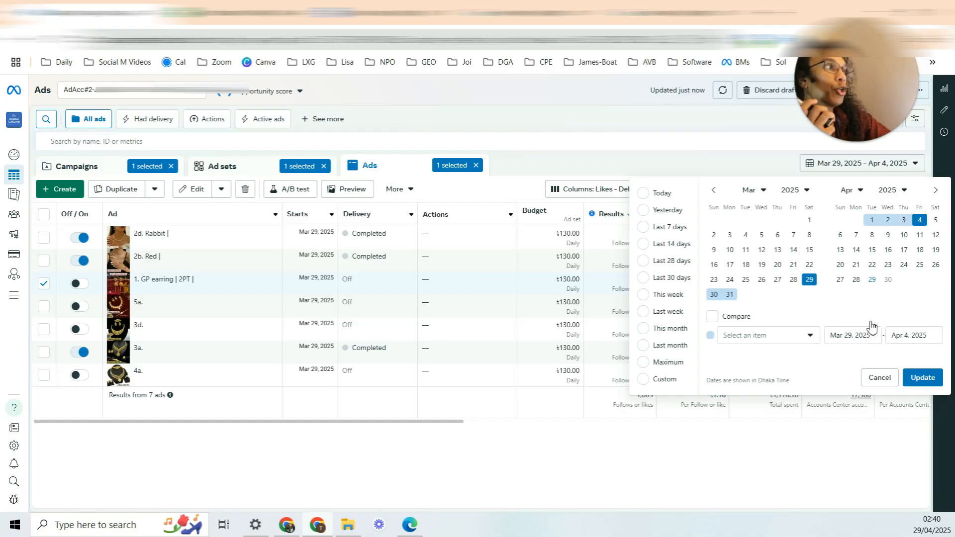
{"action": "left_click", "coordinate": [844, 445]}
{"action": "left_click", "coordinate": [878, 167]}
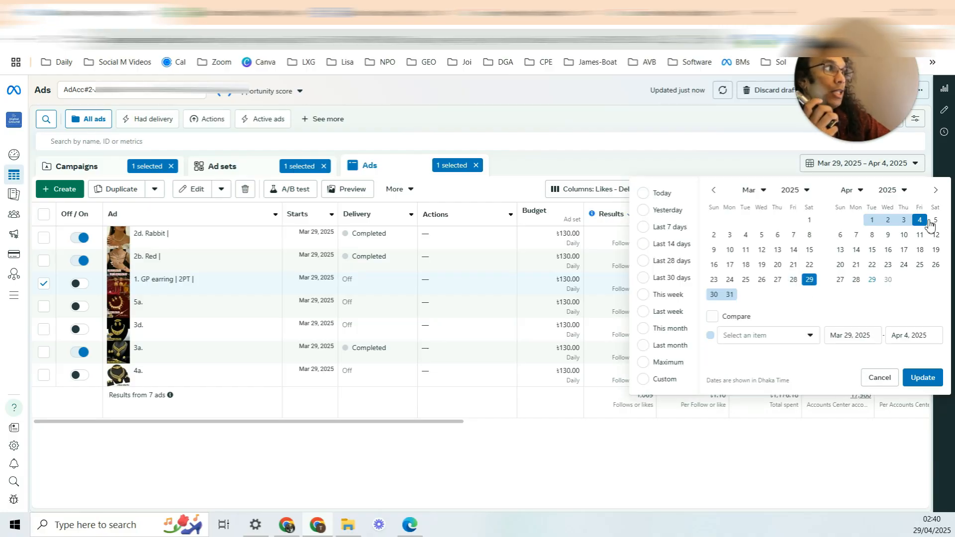
{"action": "left_click", "coordinate": [810, 283]}
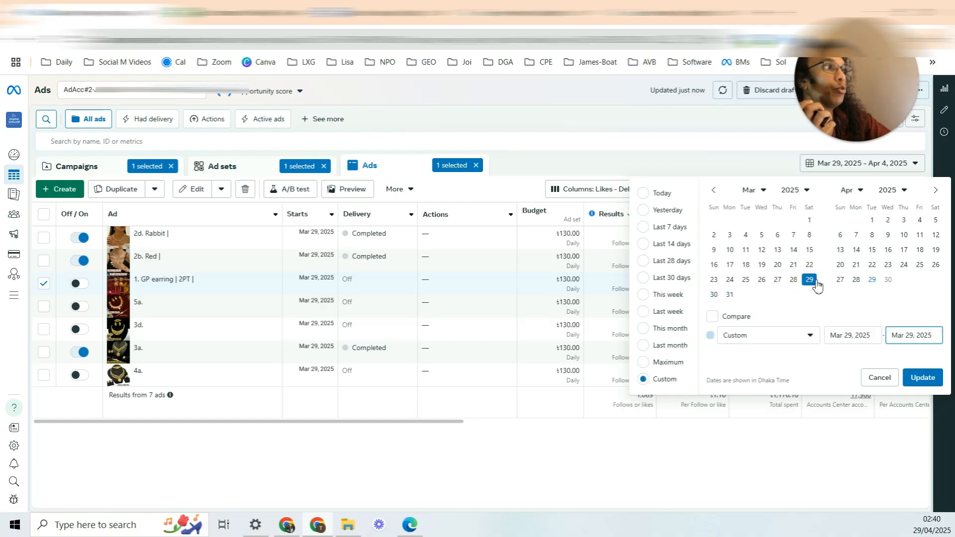
{"action": "left_click", "coordinate": [874, 222]}
Step: Set the ads' reporting period back to Mar 29, 2025 – Apr 4, 2025 and check the 5a. ad's results
{"action": "left_click", "coordinate": [832, 169]}
{"action": "left_click", "coordinate": [833, 169]}
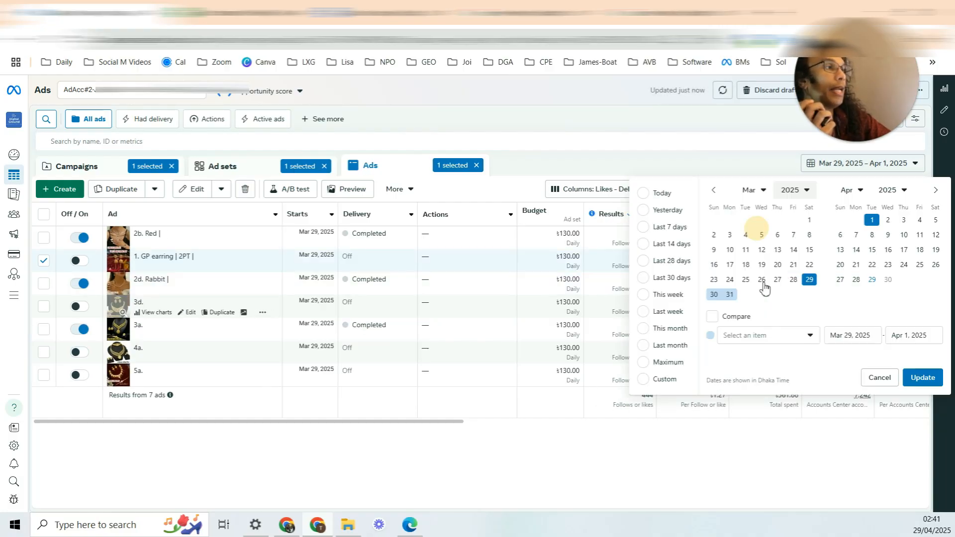
{"action": "left_click", "coordinate": [810, 282]}
{"action": "left_click", "coordinate": [920, 221]}
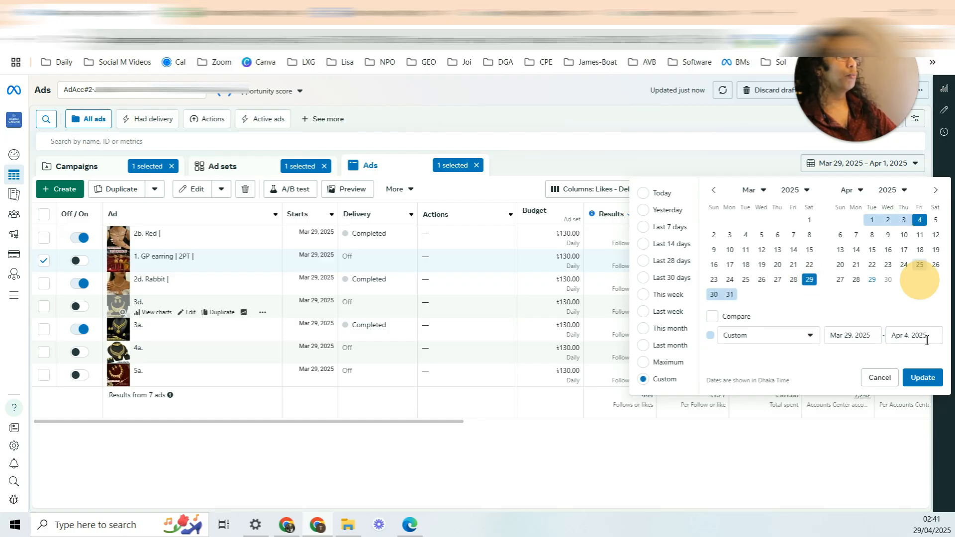
{"action": "left_click", "coordinate": [922, 378]}
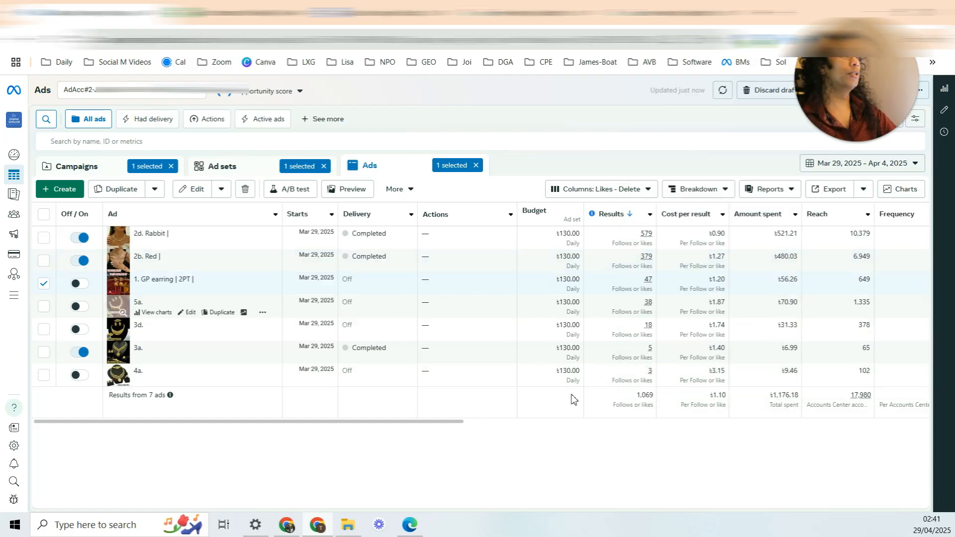
{"action": "mouse_move", "coordinate": [647, 306]}
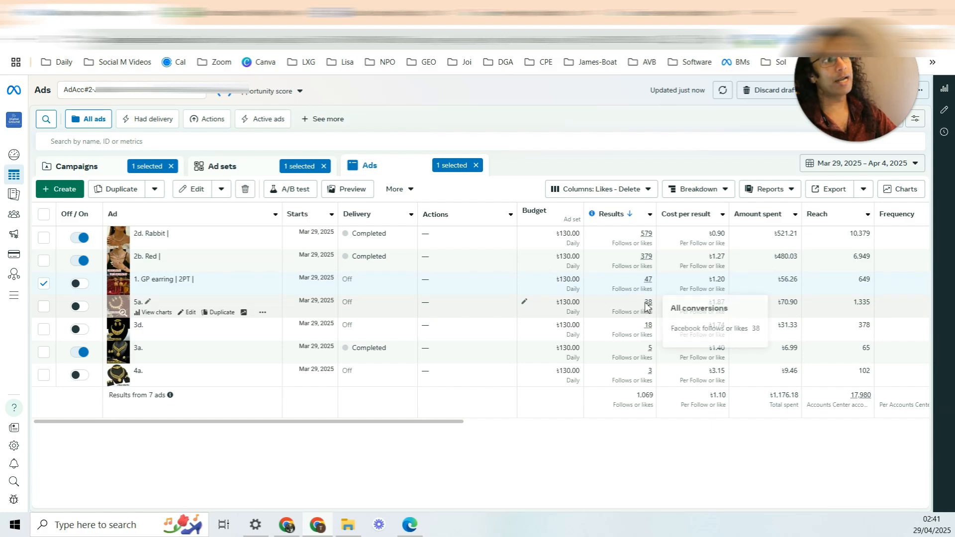
Step: Return to the ad sets, select 1b. (G) Jewelry and compare its cost per result with the overall average
{"action": "left_click", "coordinate": [261, 165]}
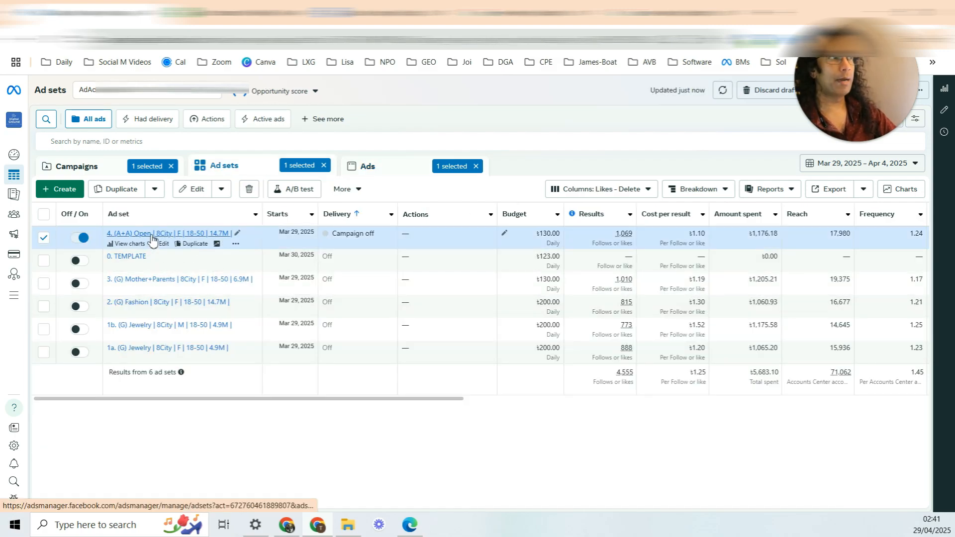
{"action": "left_click", "coordinate": [145, 328]}
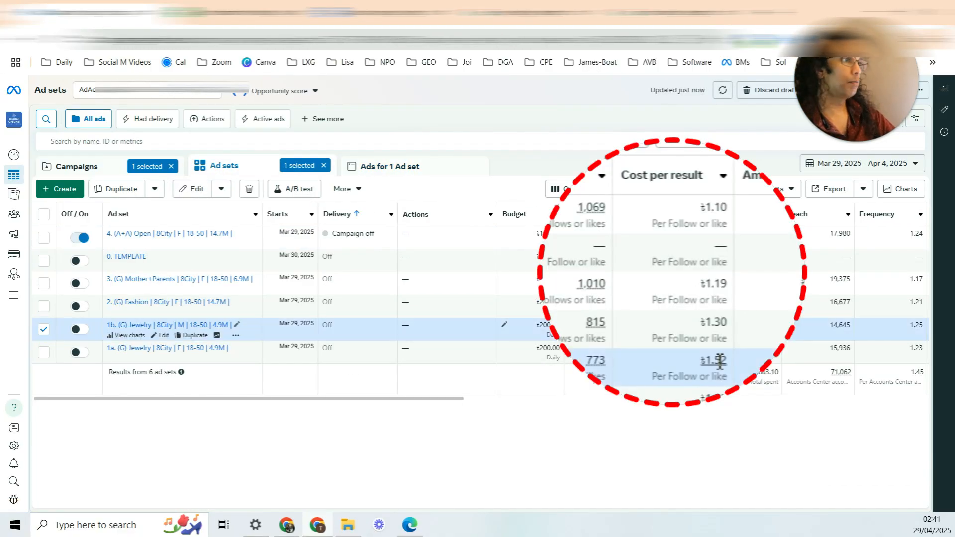
{"action": "left_click_drag", "start_coordinate": [708, 360], "coordinate": [729, 360]}
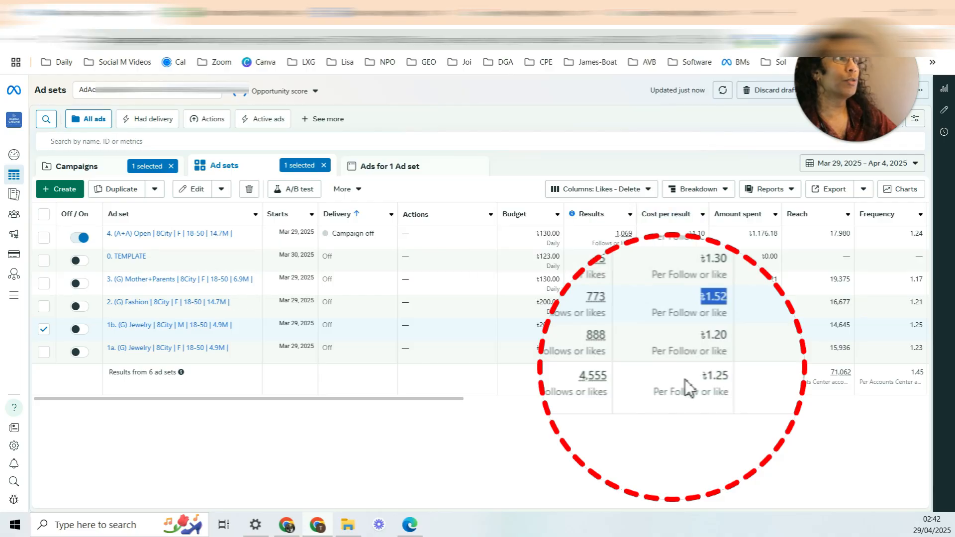
Step: Open the ads of 1b. (G) Jewelry and sort them by cost per result in ascending order, checking the average
{"action": "double_click", "coordinate": [713, 376]}
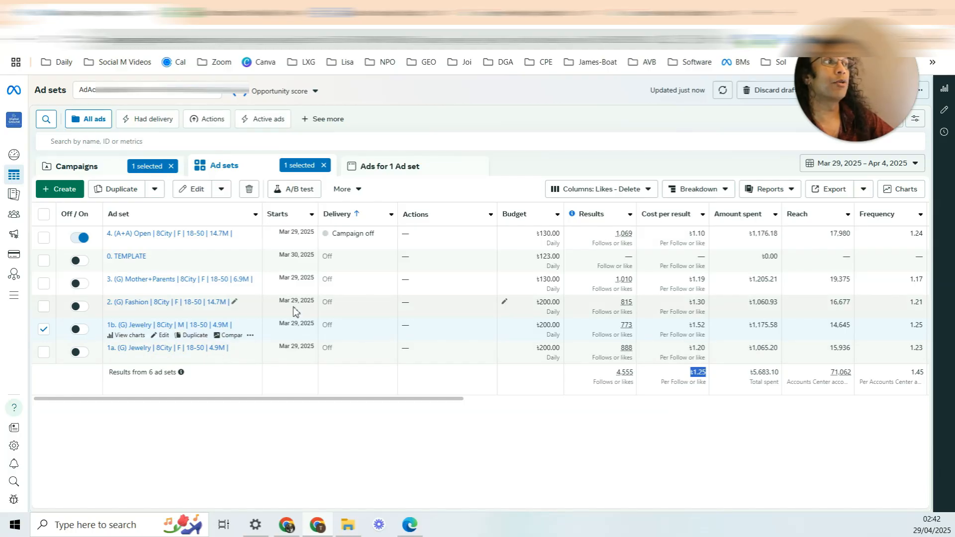
{"action": "left_click", "coordinate": [153, 329]}
{"action": "left_click", "coordinate": [715, 223]}
{"action": "left_click", "coordinate": [714, 222]}
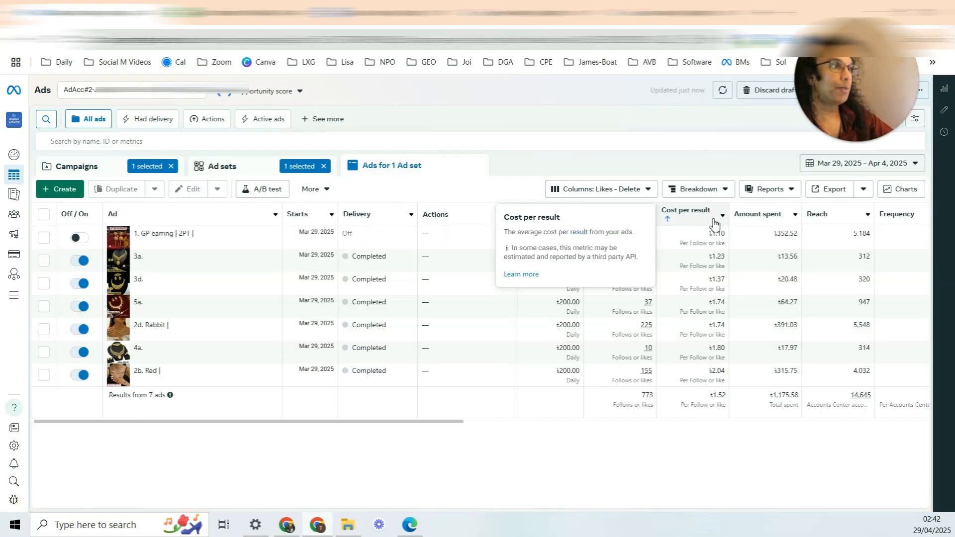
{"action": "left_click_drag", "start_coordinate": [714, 395], "coordinate": [721, 395]}
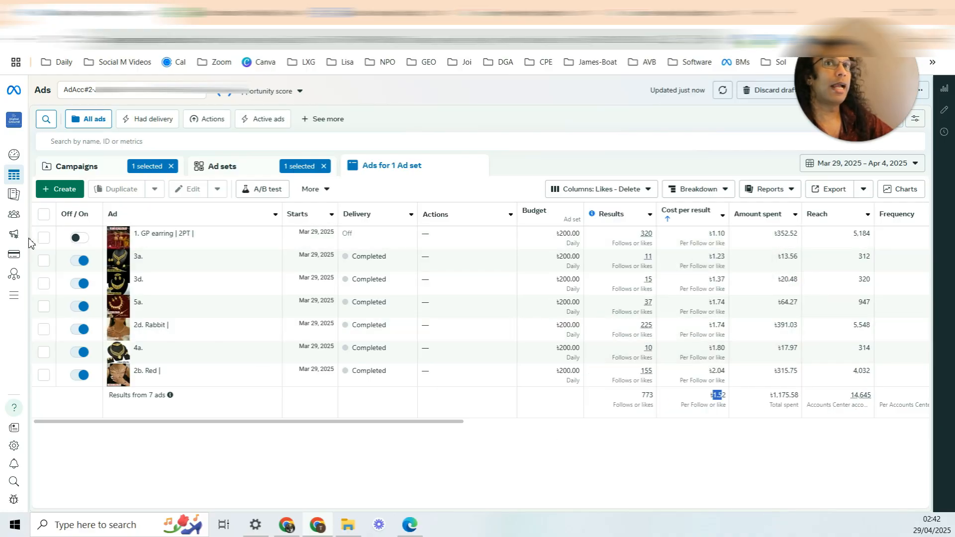
Step: Select the 1. GP earring and 2b. Red ads and compare their cost per result with the ad set's average
{"action": "left_click", "coordinate": [43, 238]}
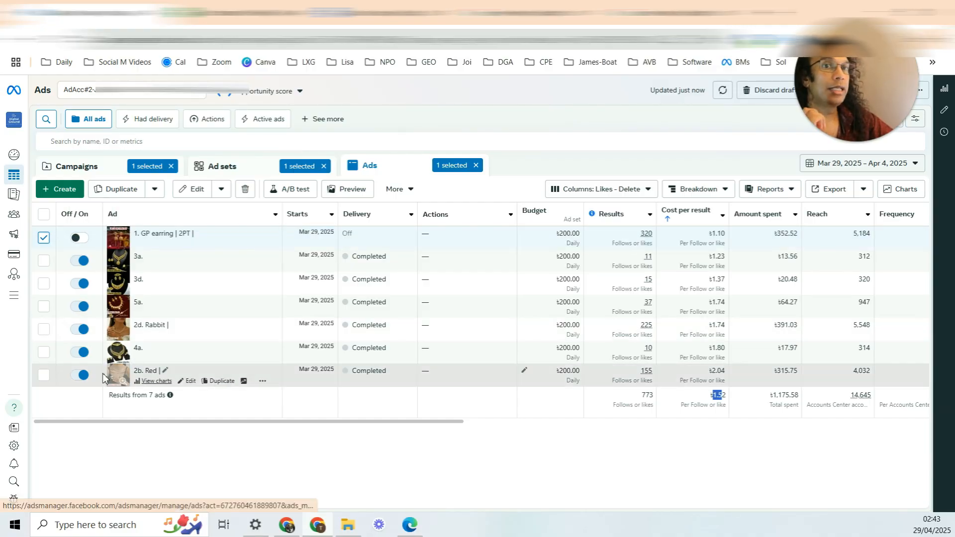
{"action": "left_click", "coordinate": [44, 375]}
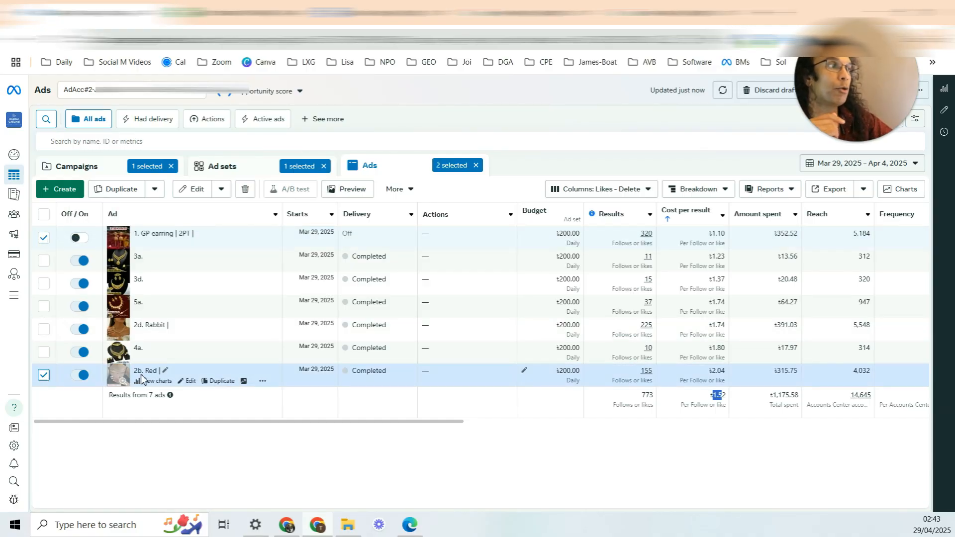
{"action": "left_click", "coordinate": [716, 394]}
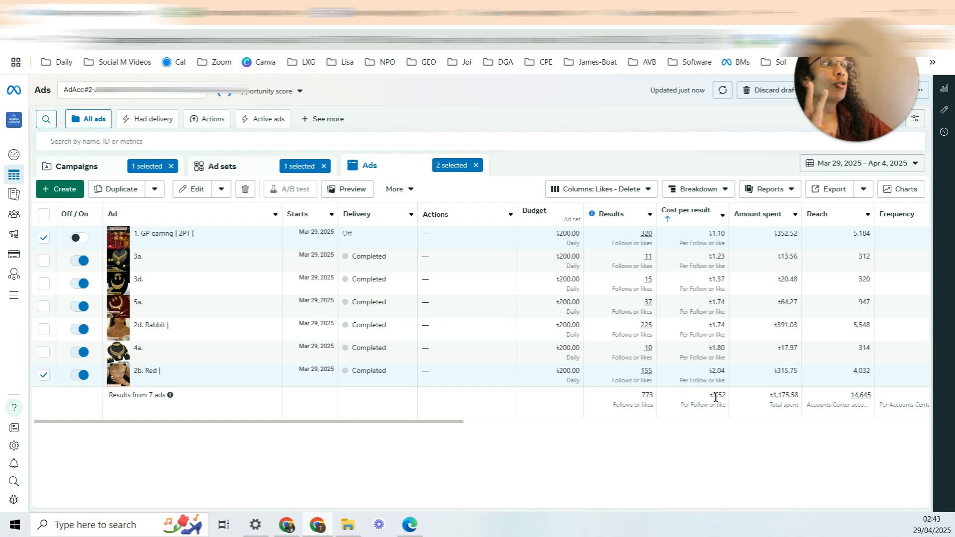
{"action": "double_click", "coordinate": [717, 396]}
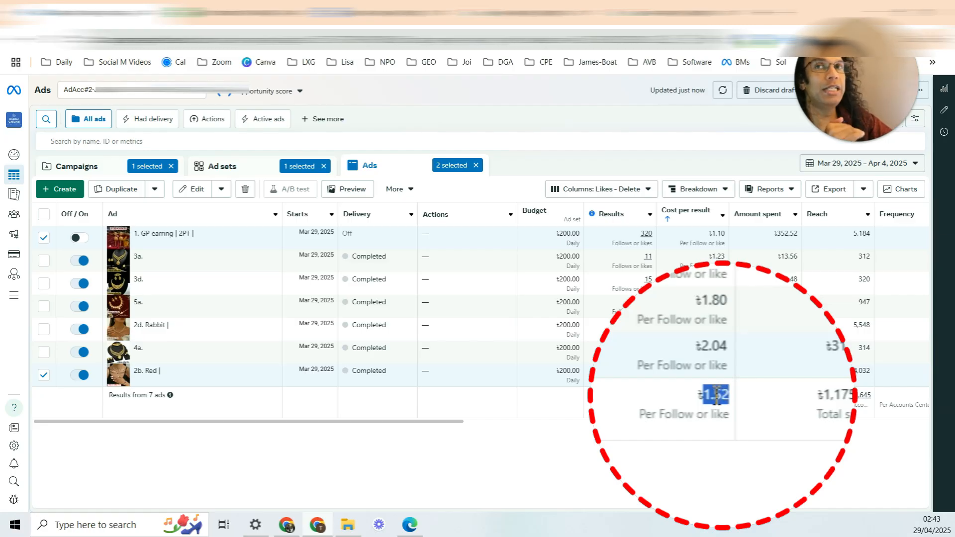
Step: Reopen the 1b. (G) Jewelry ads from the ad sets, add 4a. and 2d. Rabbit to the selection and deselect 1. GP earring
{"action": "left_click", "coordinate": [249, 171]}
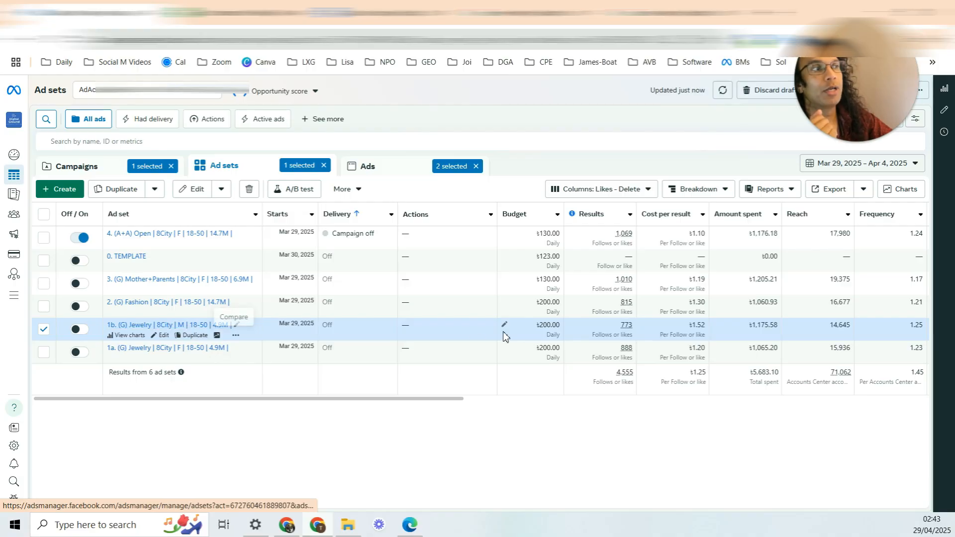
{"action": "left_click", "coordinate": [157, 326]}
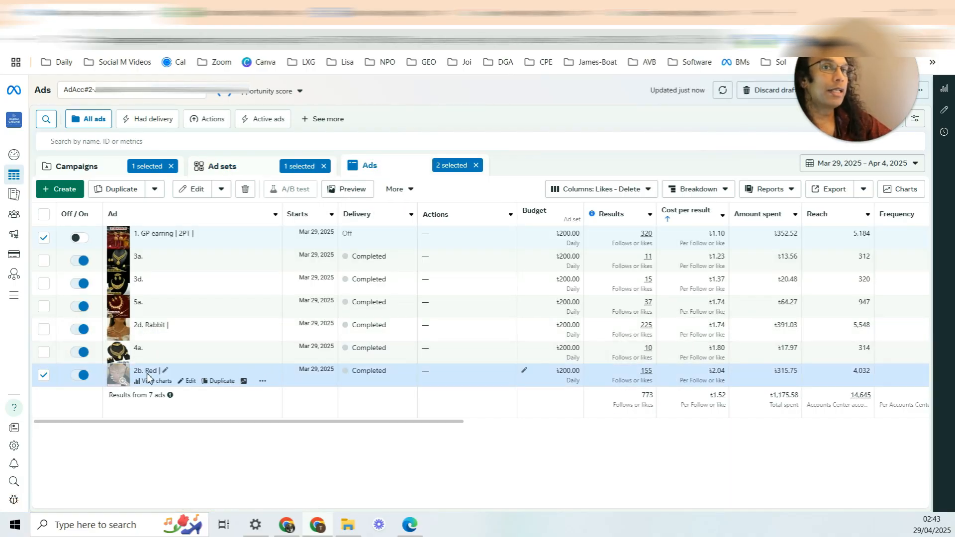
{"action": "left_click", "coordinate": [43, 353]}
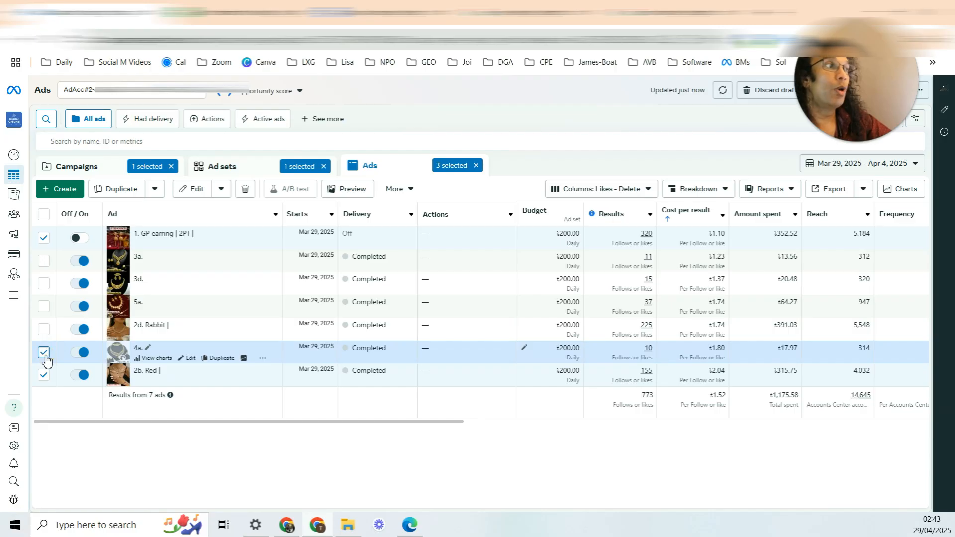
{"action": "left_click", "coordinate": [44, 330]}
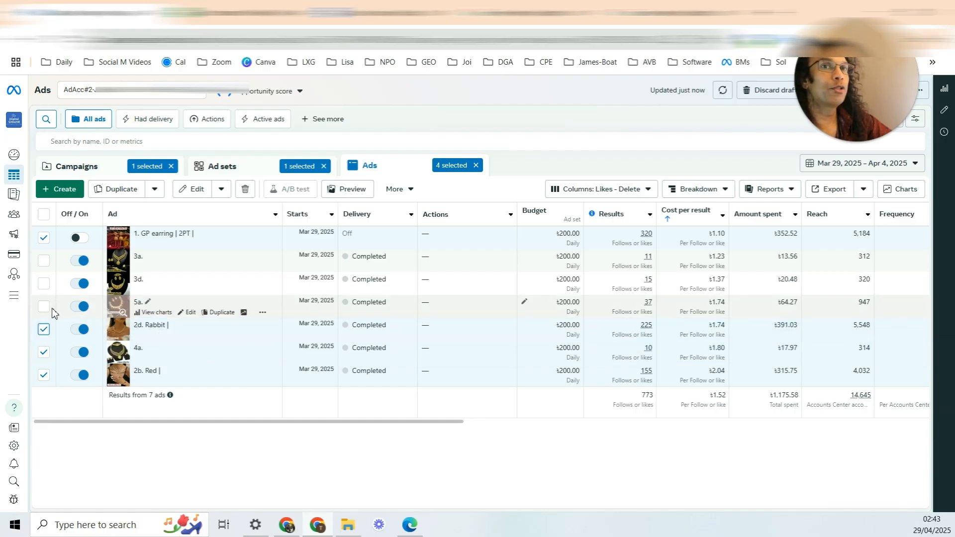
{"action": "left_click", "coordinate": [44, 237]}
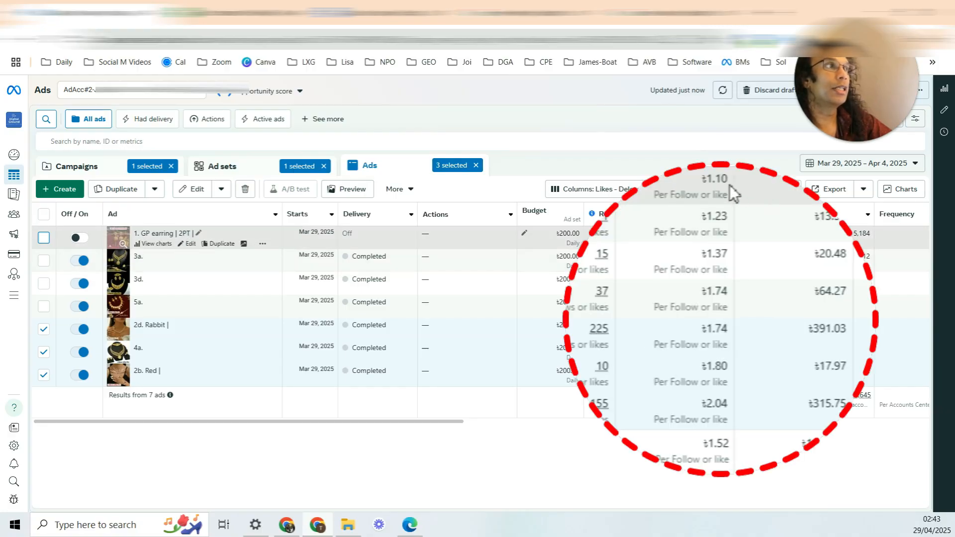
Step: Select the 3a. and 3d. ads and compare their cost per result with the ad set's average
{"action": "left_click", "coordinate": [43, 261]}
{"action": "mouse_move", "coordinate": [125, 264]}
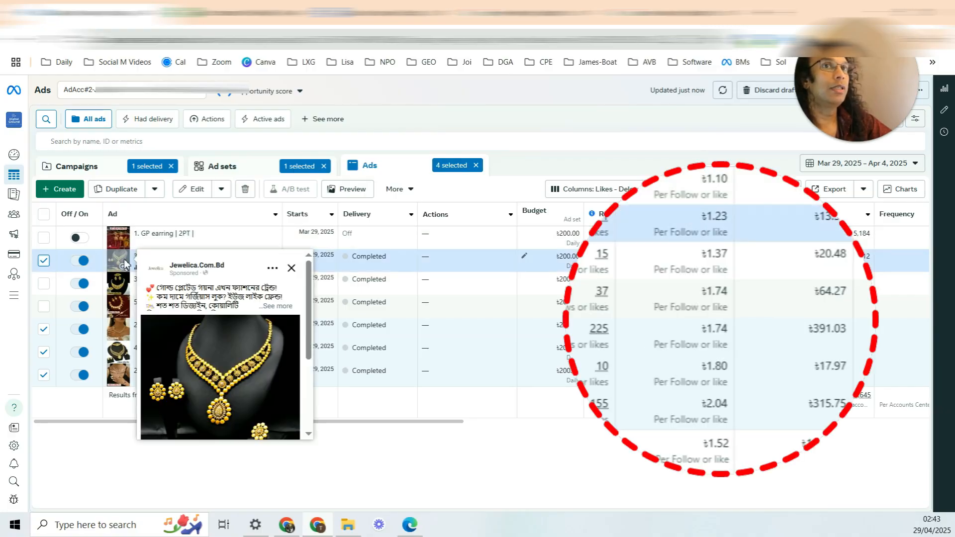
{"action": "double_click", "coordinate": [730, 216]}
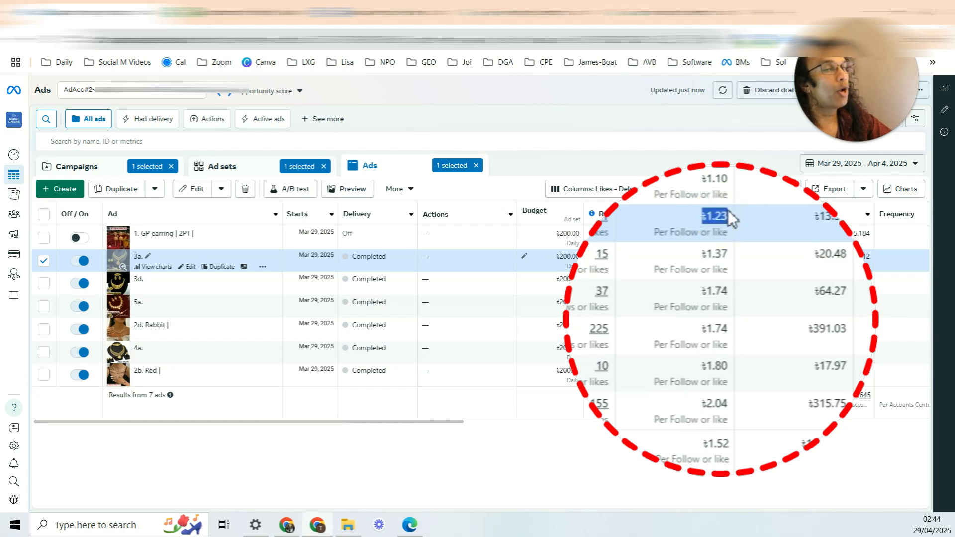
{"action": "left_click_drag", "start_coordinate": [708, 447], "coordinate": [731, 444]}
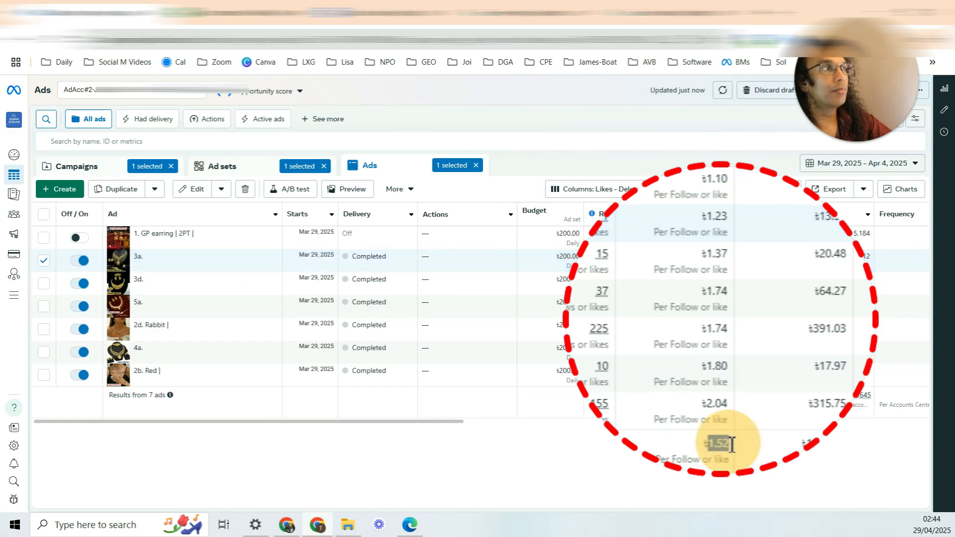
{"action": "left_click", "coordinate": [43, 284]}
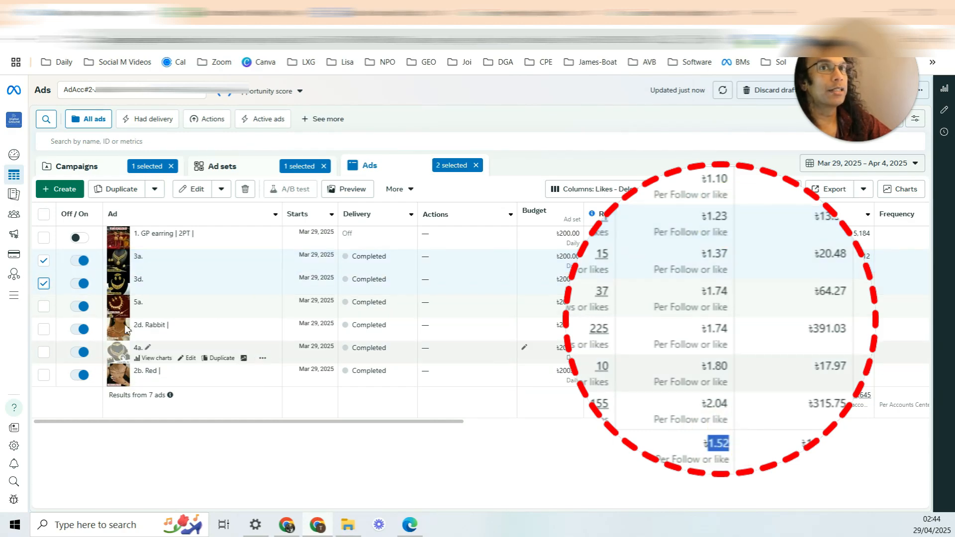
{"action": "double_click", "coordinate": [710, 256]}
{"action": "left_click_drag", "start_coordinate": [705, 445], "coordinate": [732, 444]}
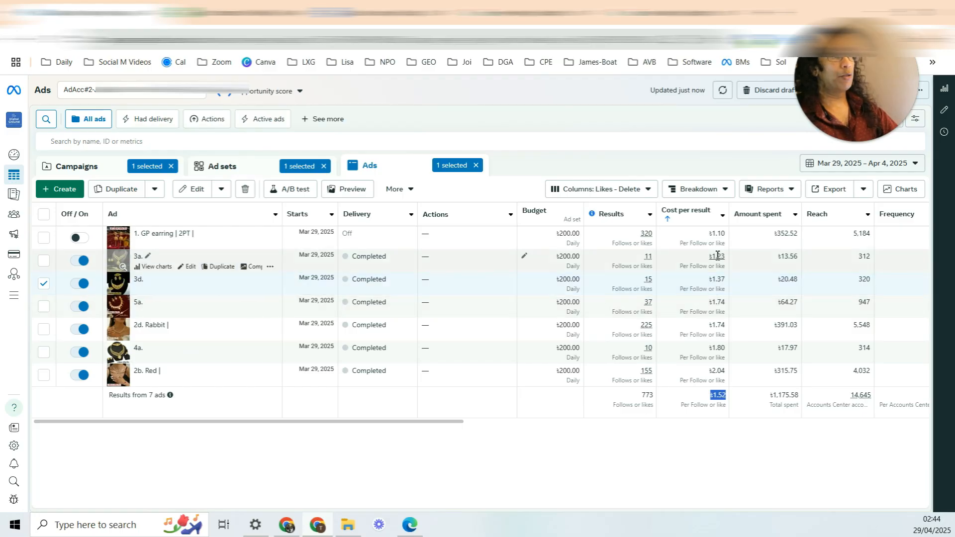
Step: Go back to the ad sets and check the cost per result of 1b. (G) Jewelry against the average of all ad sets
{"action": "left_click", "coordinate": [239, 166]}
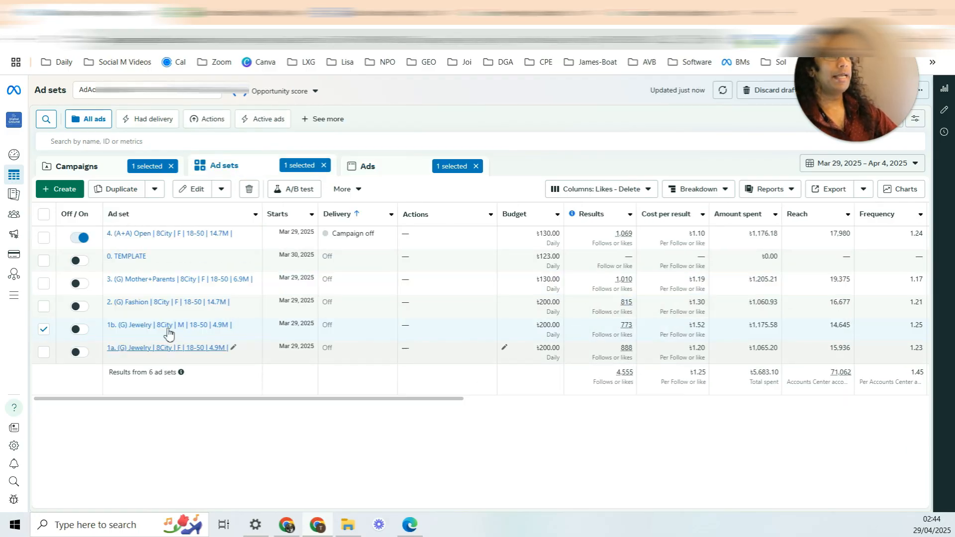
{"action": "double_click", "coordinate": [702, 326]}
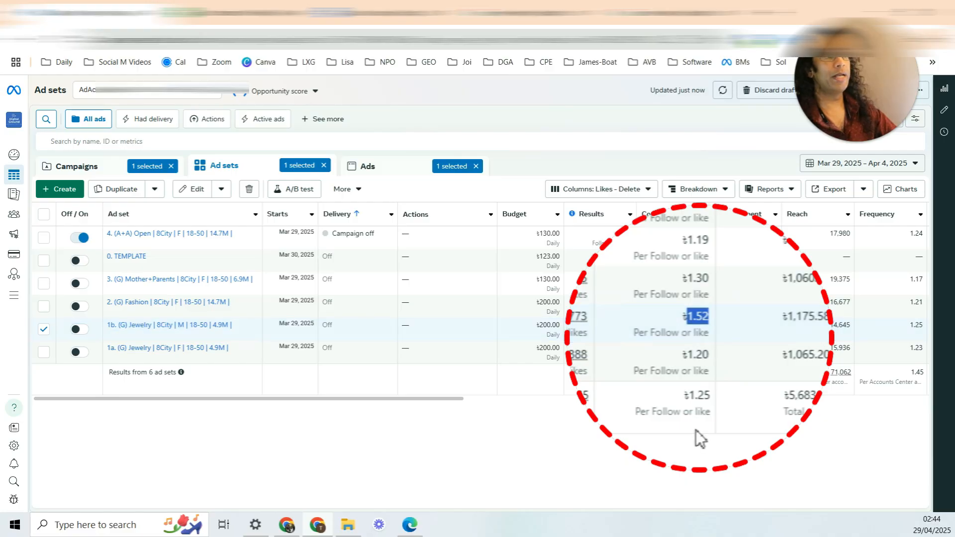
{"action": "left_click_drag", "start_coordinate": [689, 397], "coordinate": [708, 397]}
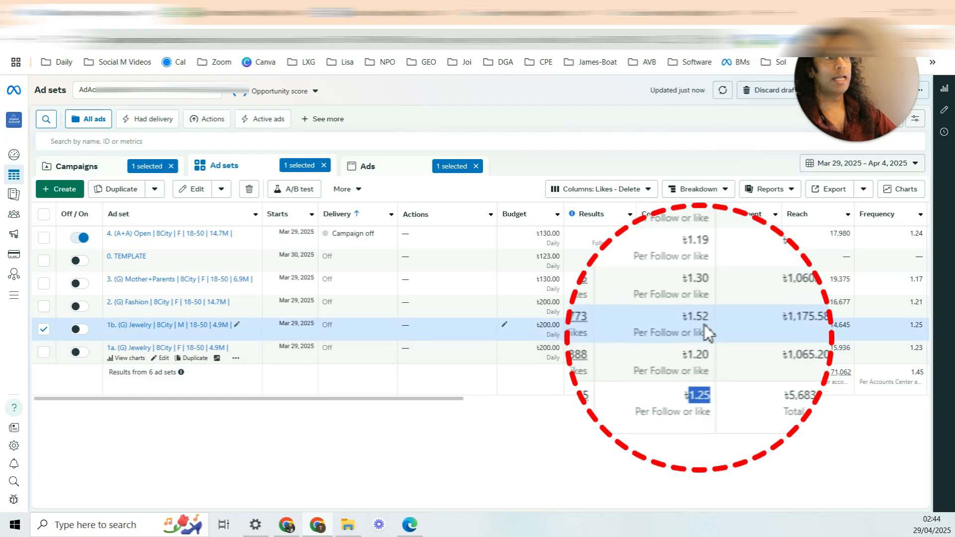
Step: Review the daily budget of 1b. (G) Jewelry and the number of ad sets in the summary row
{"action": "left_click_drag", "start_coordinate": [235, 326], "coordinate": [141, 327]}
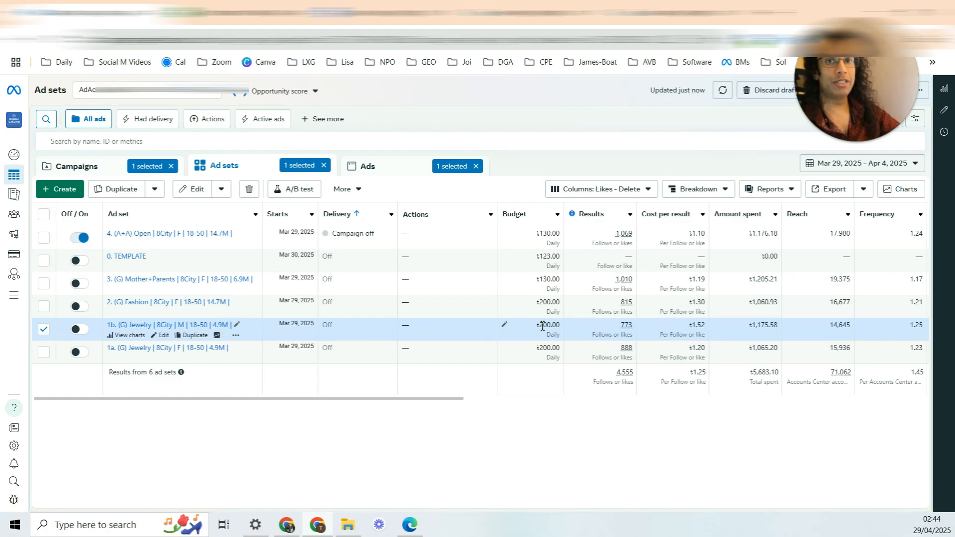
{"action": "left_click_drag", "start_coordinate": [542, 326], "coordinate": [556, 326]}
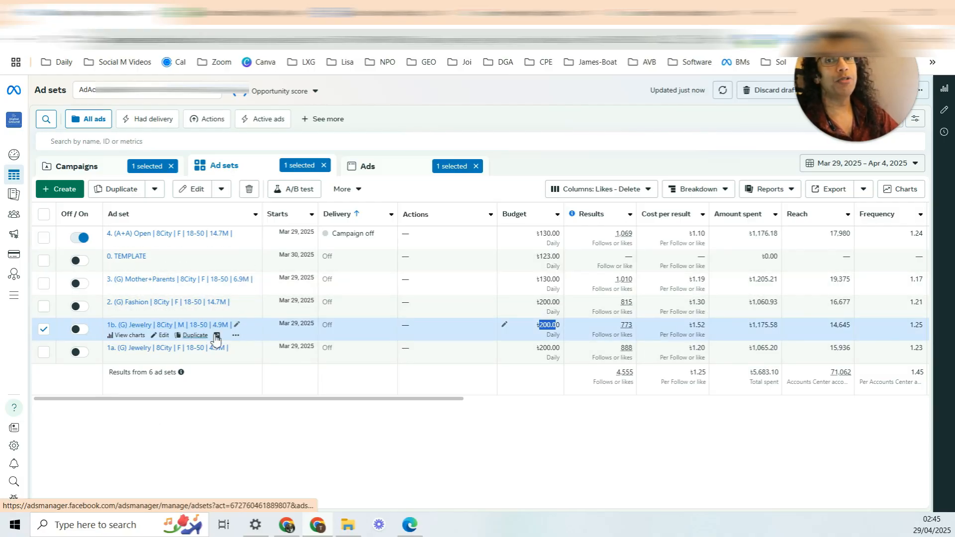
{"action": "left_click_drag", "start_coordinate": [149, 372], "coordinate": [162, 378]}
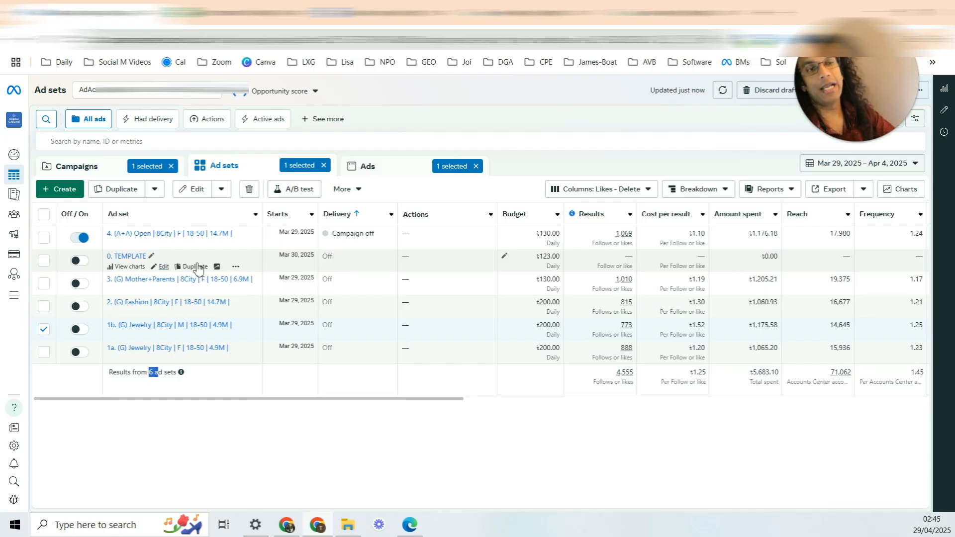
Step: Add ad sets 1a. (G) Jewelry and 2. (G) Fashion to the selection and check the daily budget of 4. (A+A) Open
{"action": "mouse_move", "coordinate": [50, 362]}
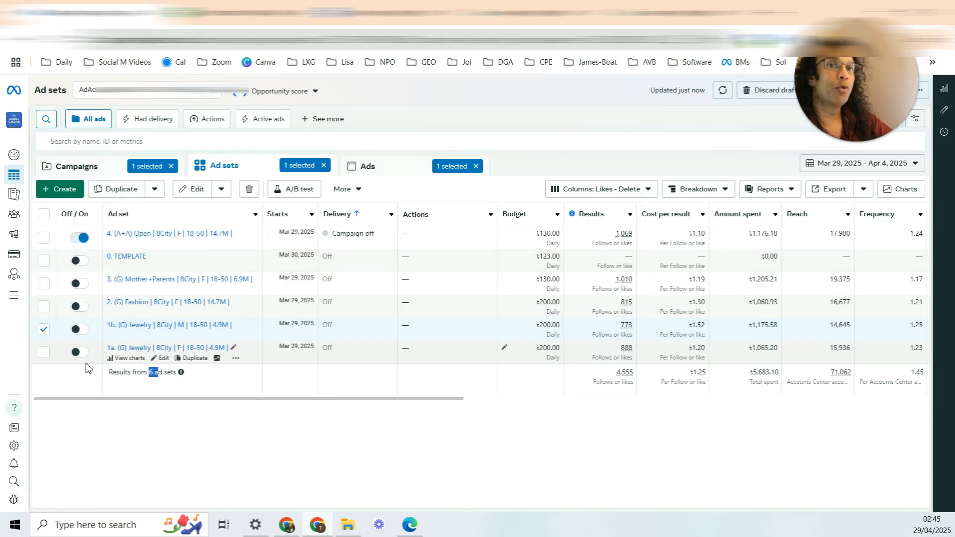
{"action": "left_click", "coordinate": [44, 352]}
{"action": "left_click", "coordinate": [43, 306]}
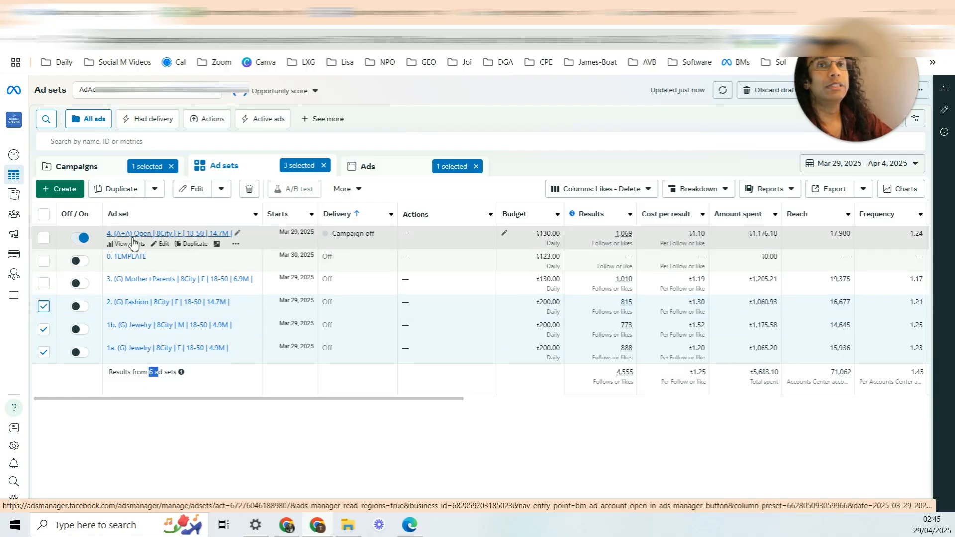
{"action": "double_click", "coordinate": [549, 234]}
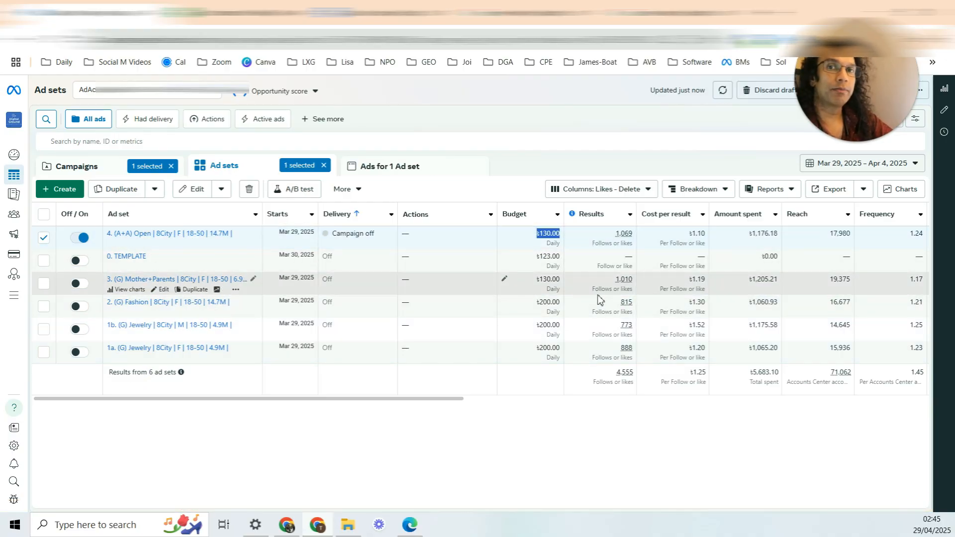